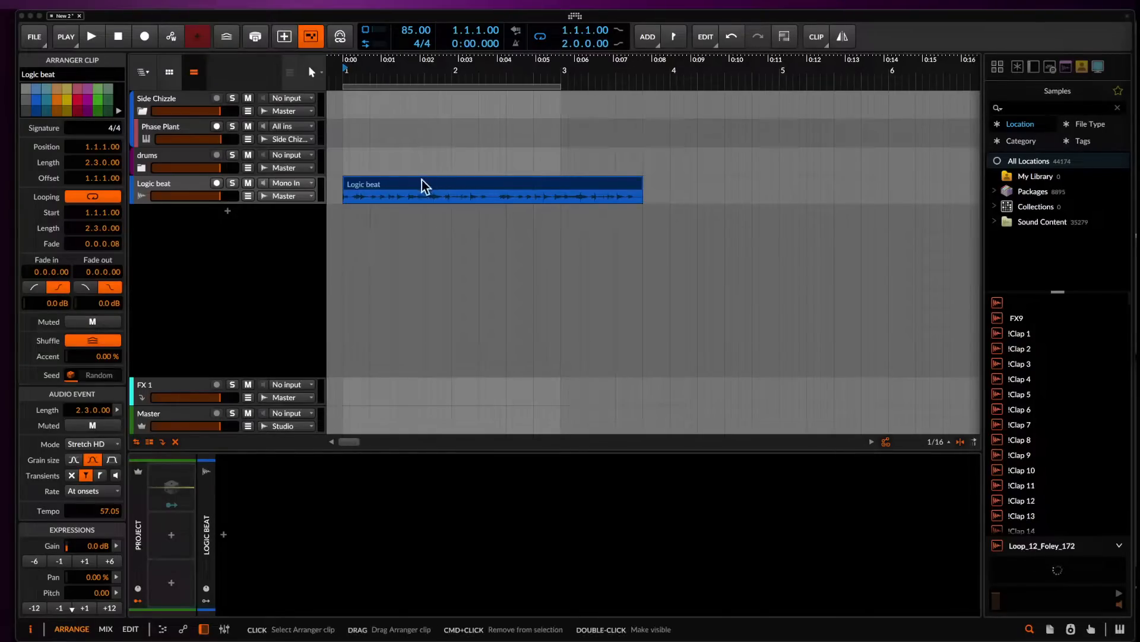
Switch the Logic beat clip's stretch mode to Raw and raise its gain to +8.4 dB while auditioning it.
scroll(423, 185, up, 3)
scroll(422, 189, up, 1)
key(space)
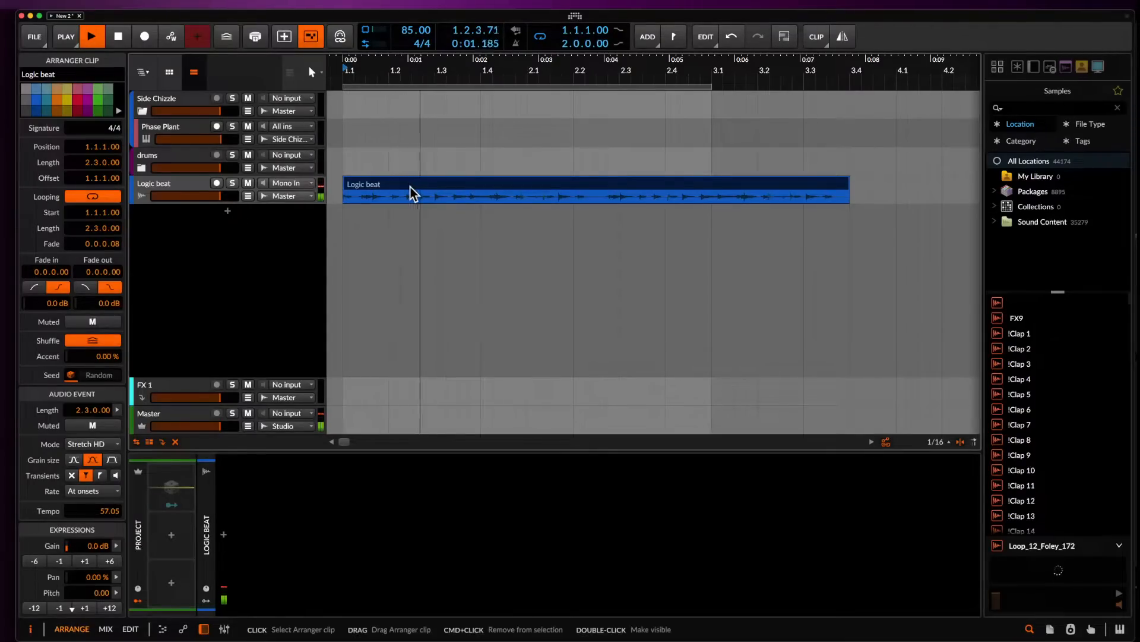
click(95, 443)
click(115, 411)
key(space)
key(space)
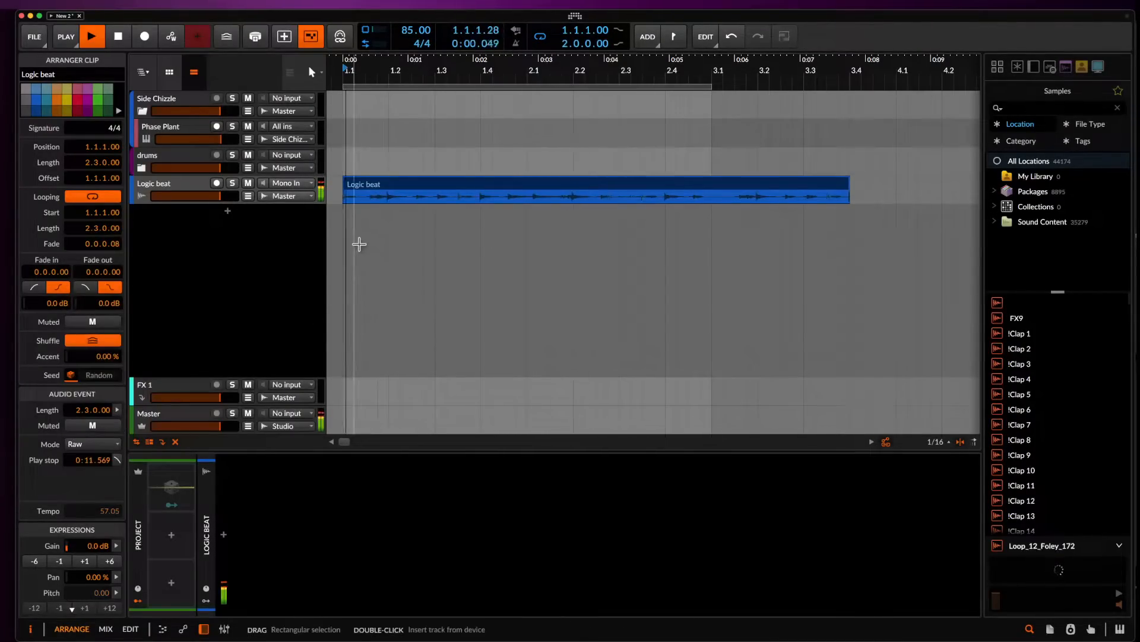
drag(398, 190, 400, 181)
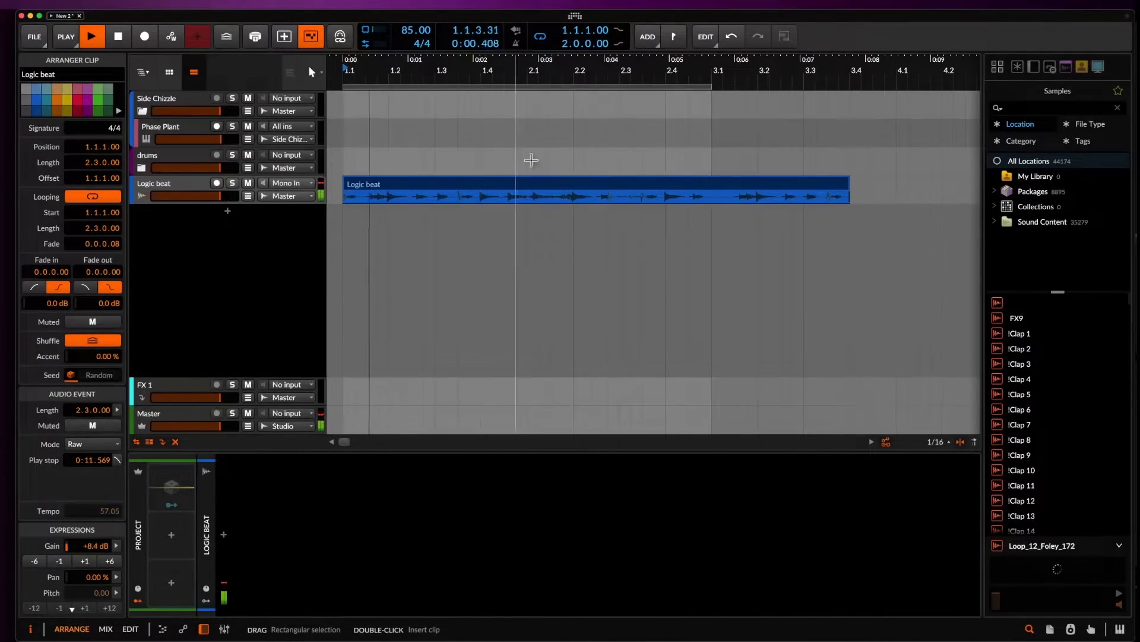
Extend the arranger loop region to three bars and shorten the Logic beat clip to two bars.
scroll(738, 146, down, 3)
drag(638, 89, 776, 88)
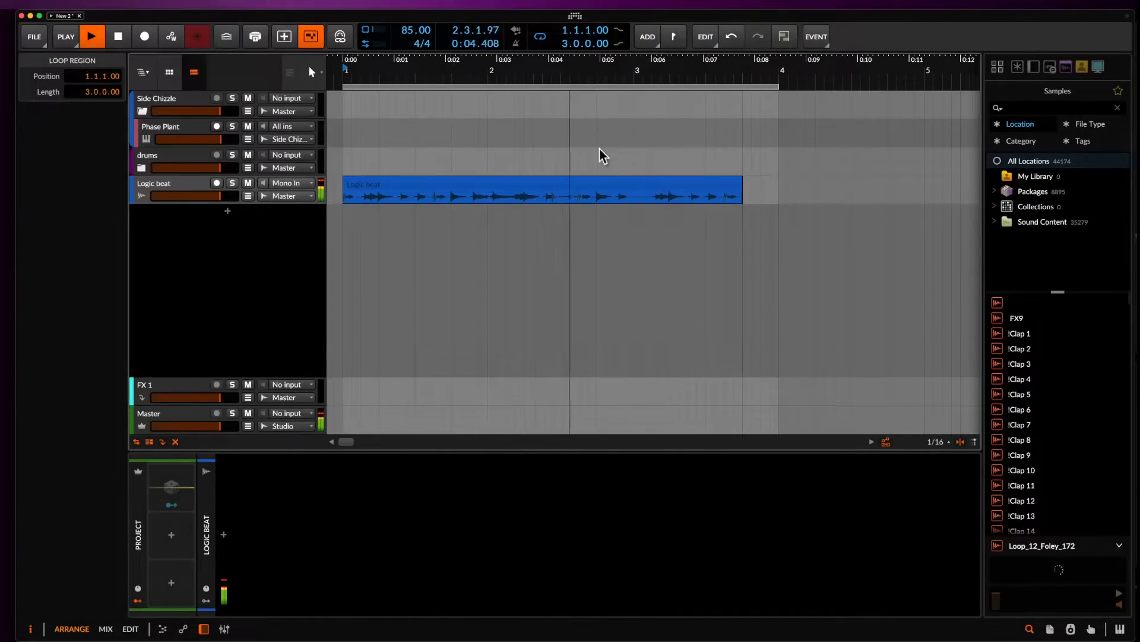
key(space)
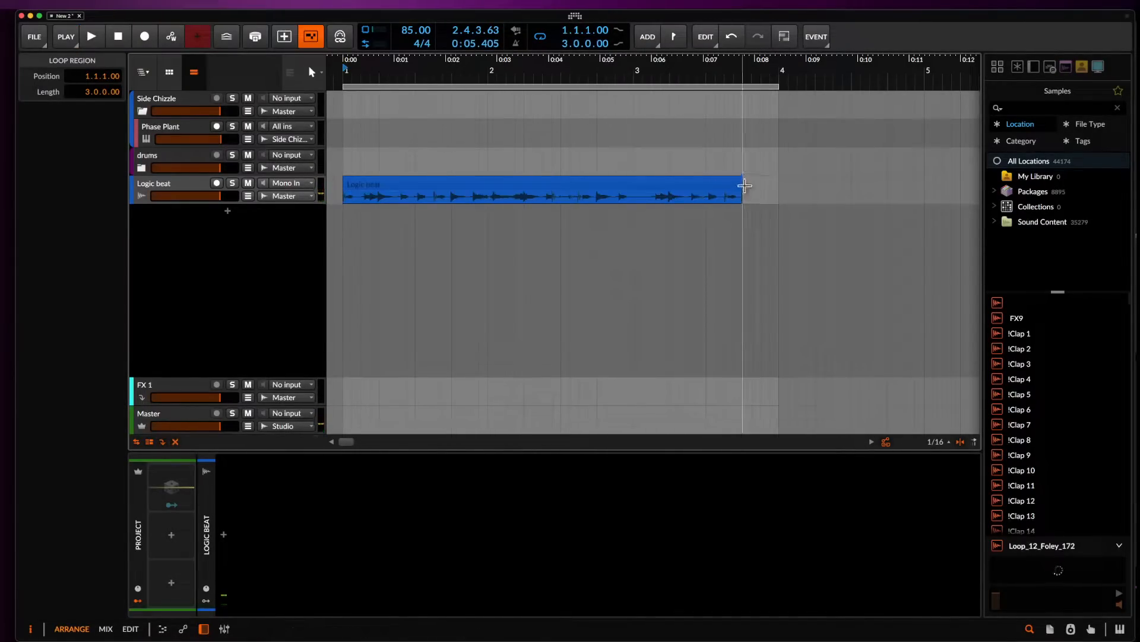
drag(741, 180, 633, 179)
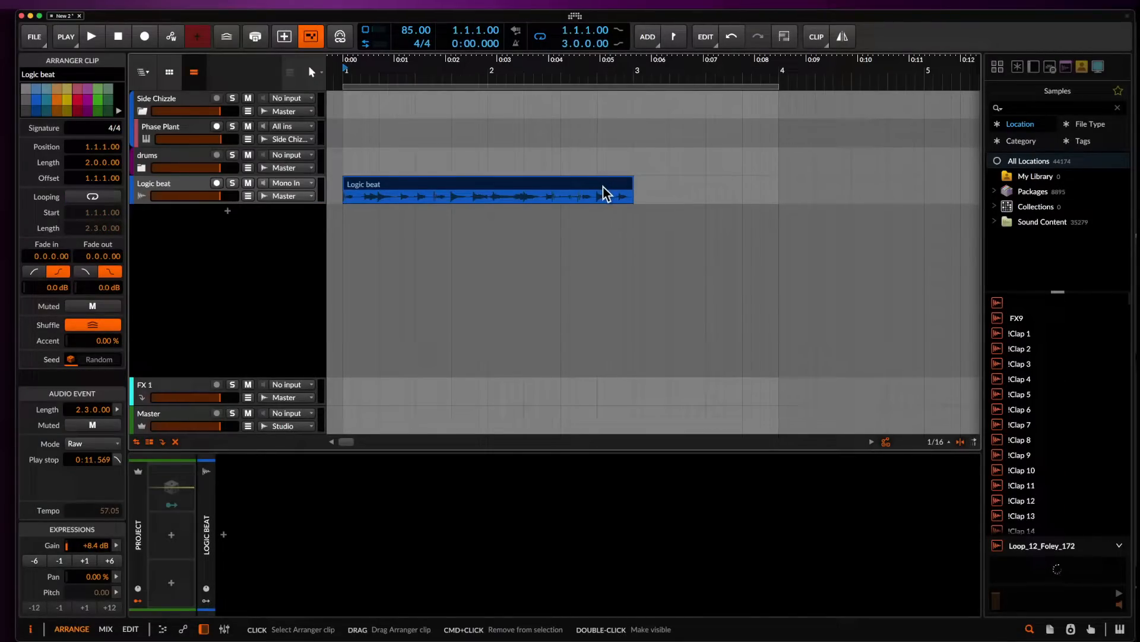
scroll(603, 186, up, 3)
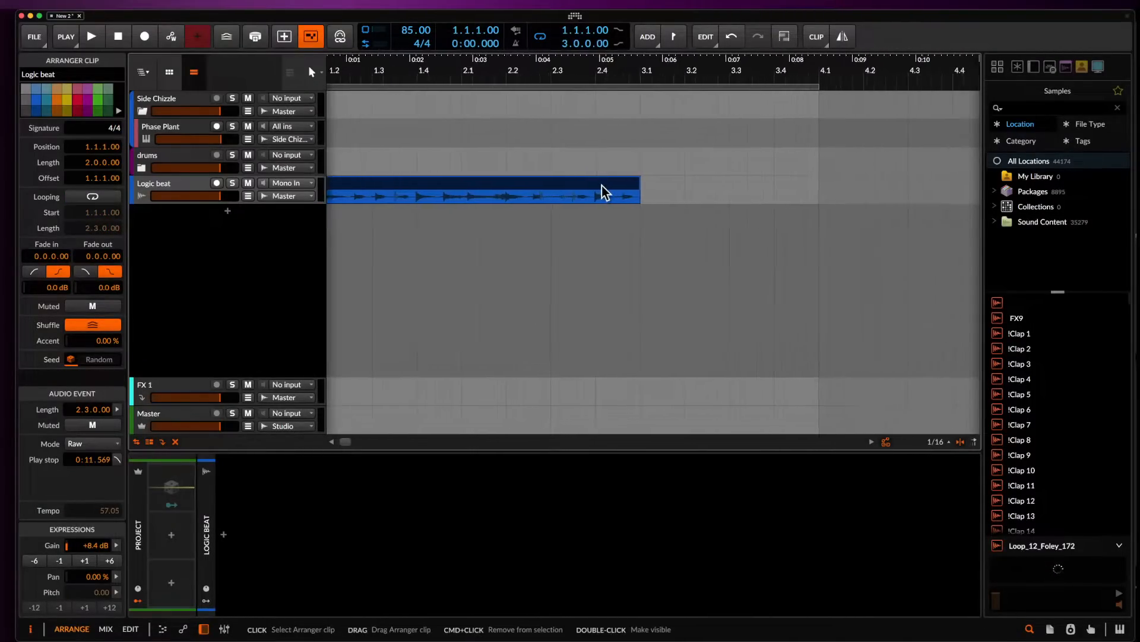
scroll(601, 185, down, 3)
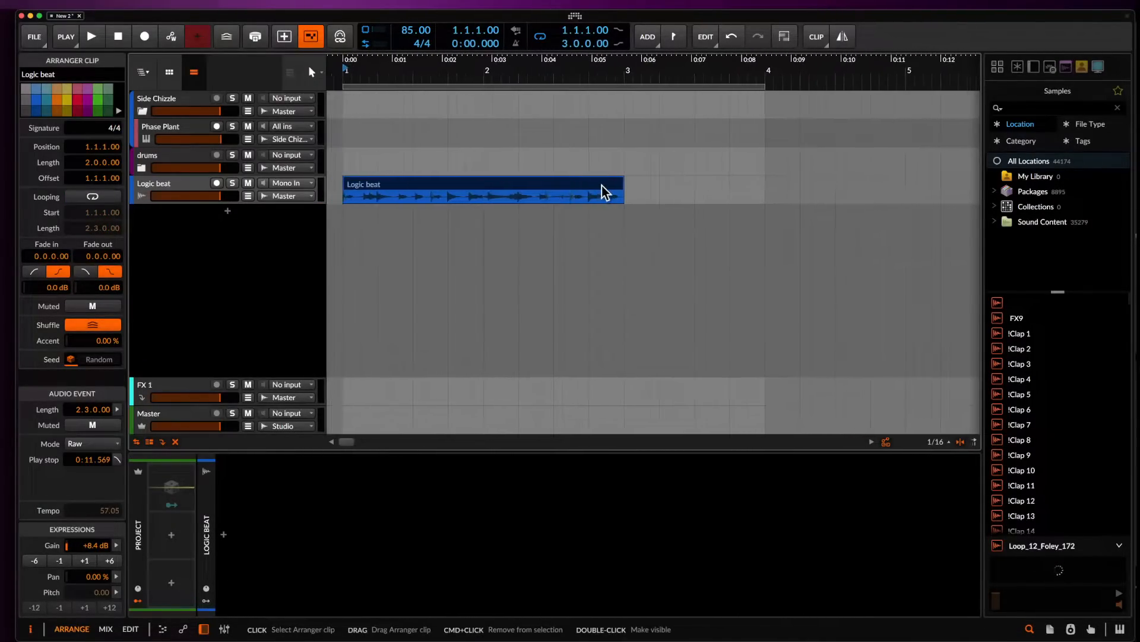
click(178, 194)
click(224, 534)
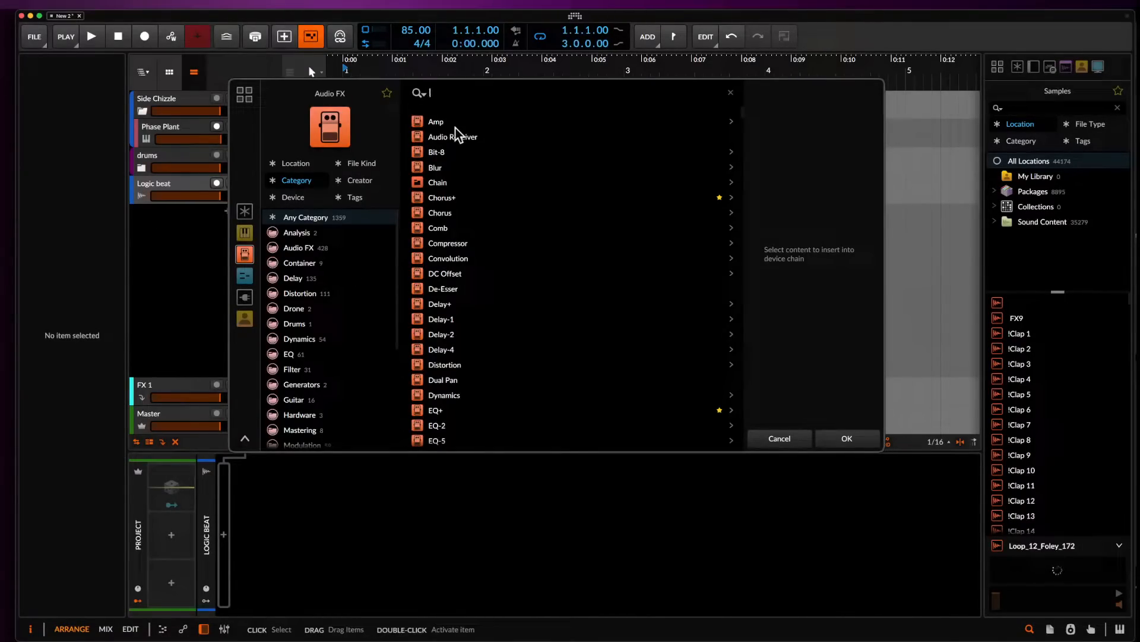
click(835, 441)
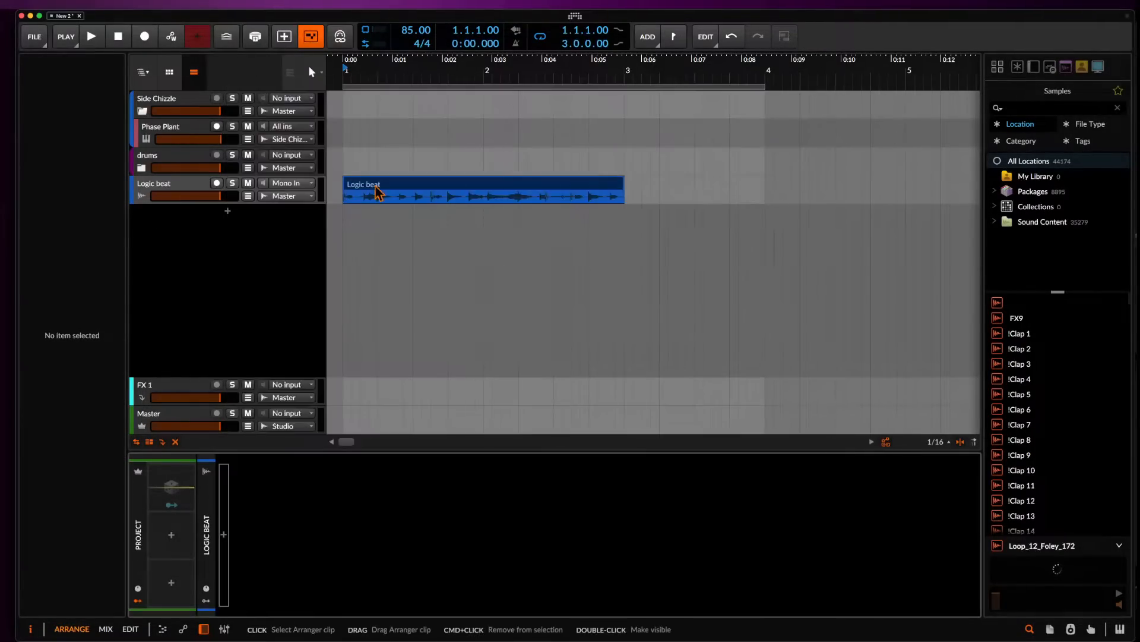
Audition the Logic beat clip from 1.3.1 and move the half-bar section starting there to 4.1.1.
click(417, 200)
key(space)
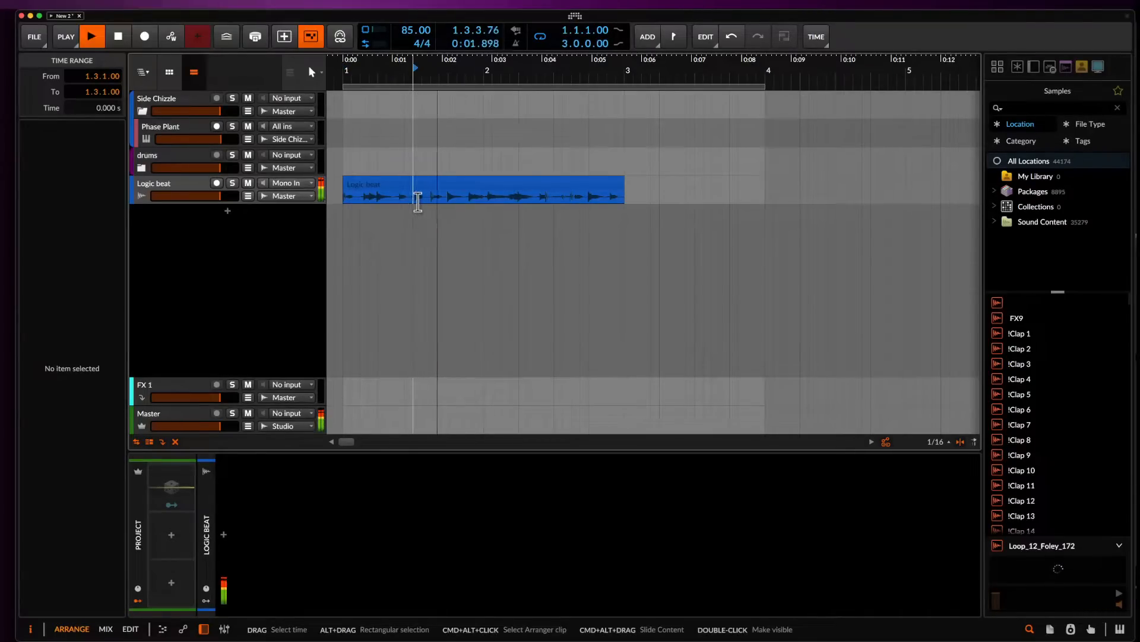
key(space)
key(space)
drag(415, 200, 794, 197)
key(space)
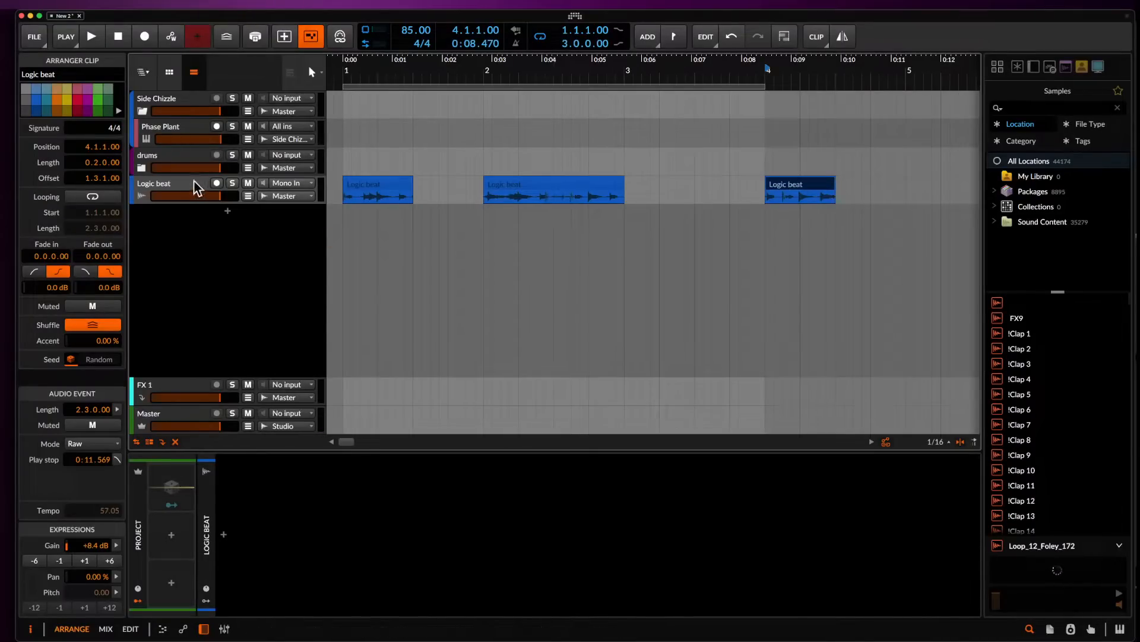
Add an audio track below Logic beat, move the half-bar slice onto it and loop the slice's range.
click(197, 184)
key(super+t)
drag(801, 186, 802, 214)
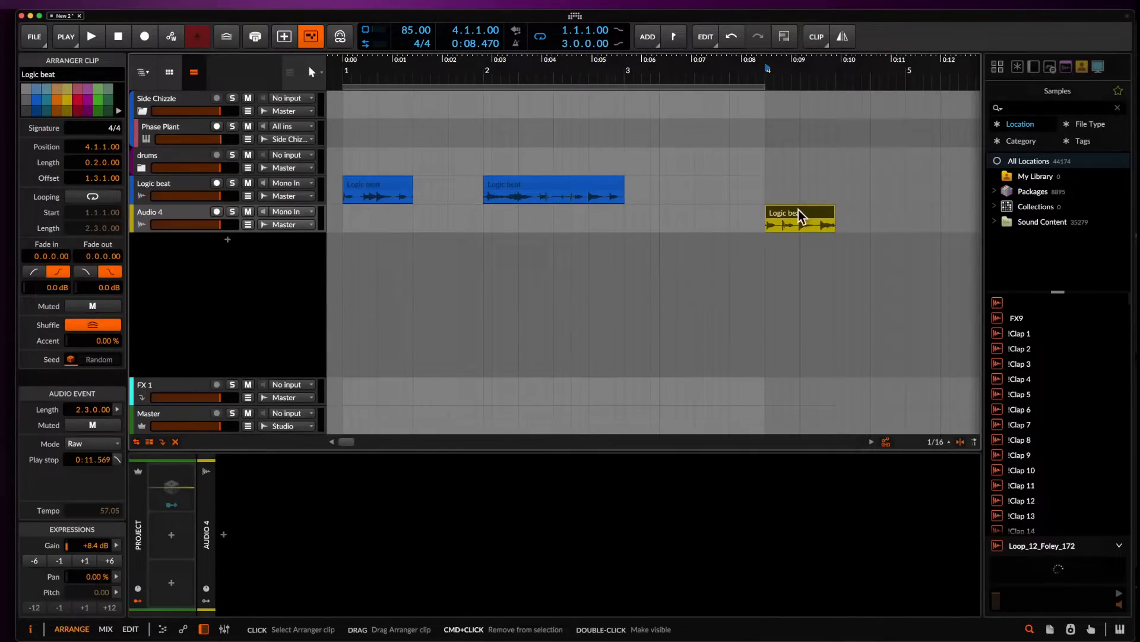
key(super+l)
Insert a Replacer device on the Audio 4 track.
click(154, 215)
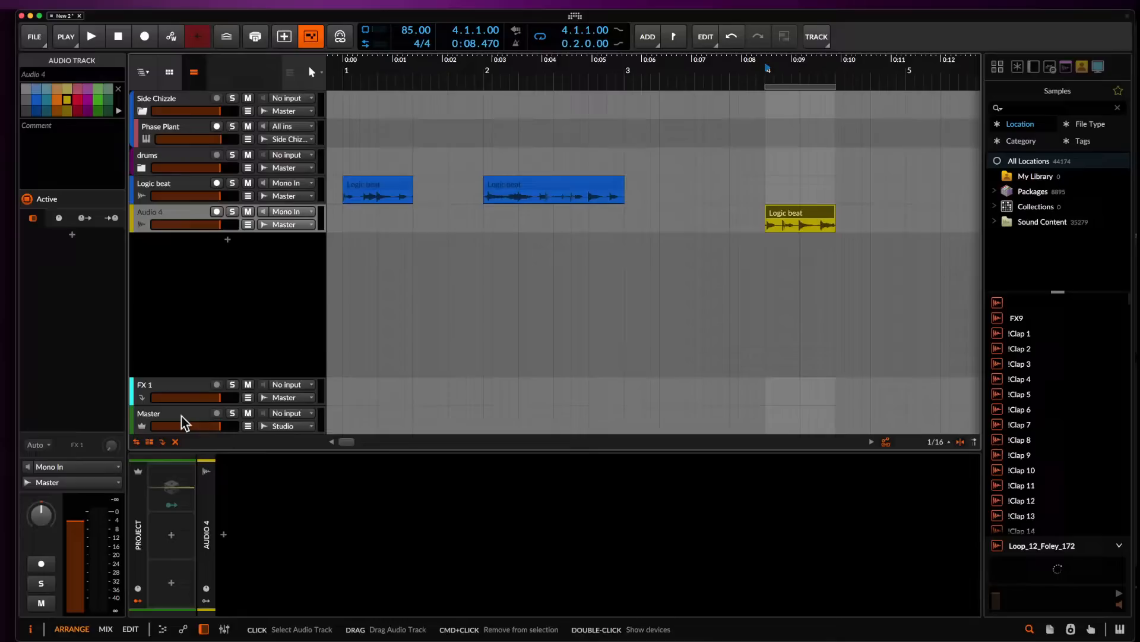
click(224, 534)
text(re)
click(430, 121)
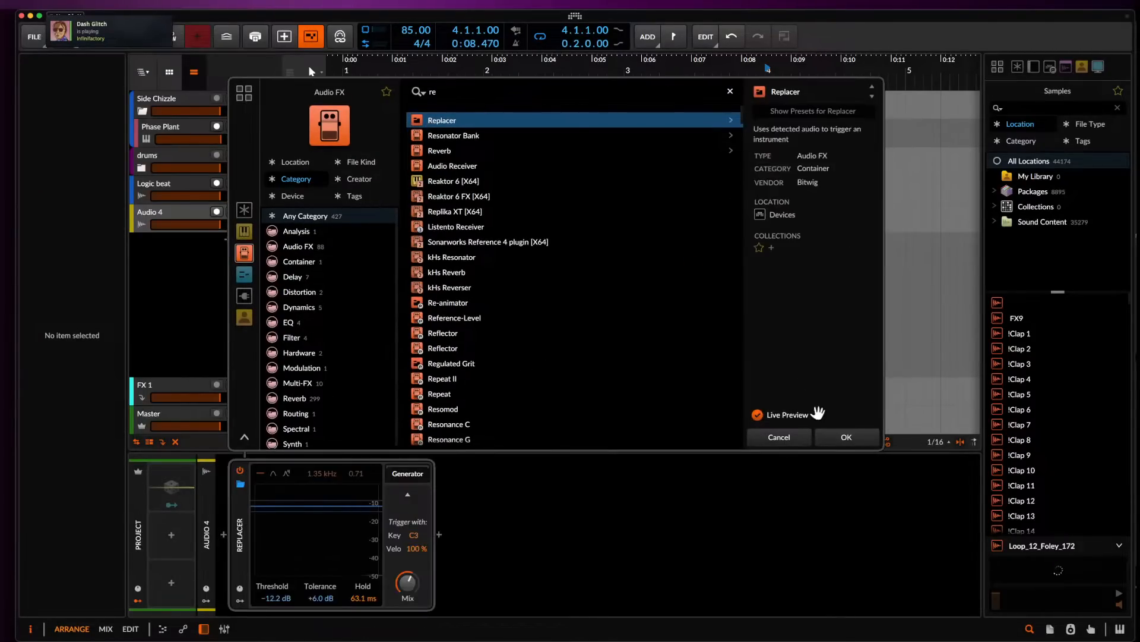
click(832, 438)
Turn Replacer's Mix fully up and set its trigger key to D#2.
drag(409, 590, 420, 527)
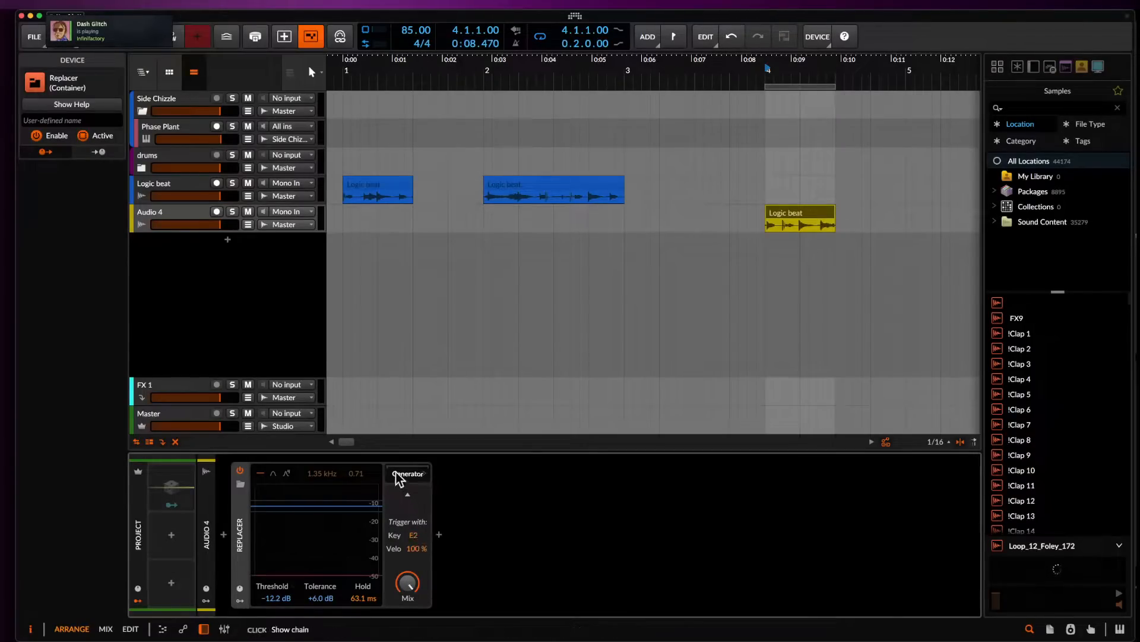
click(439, 534)
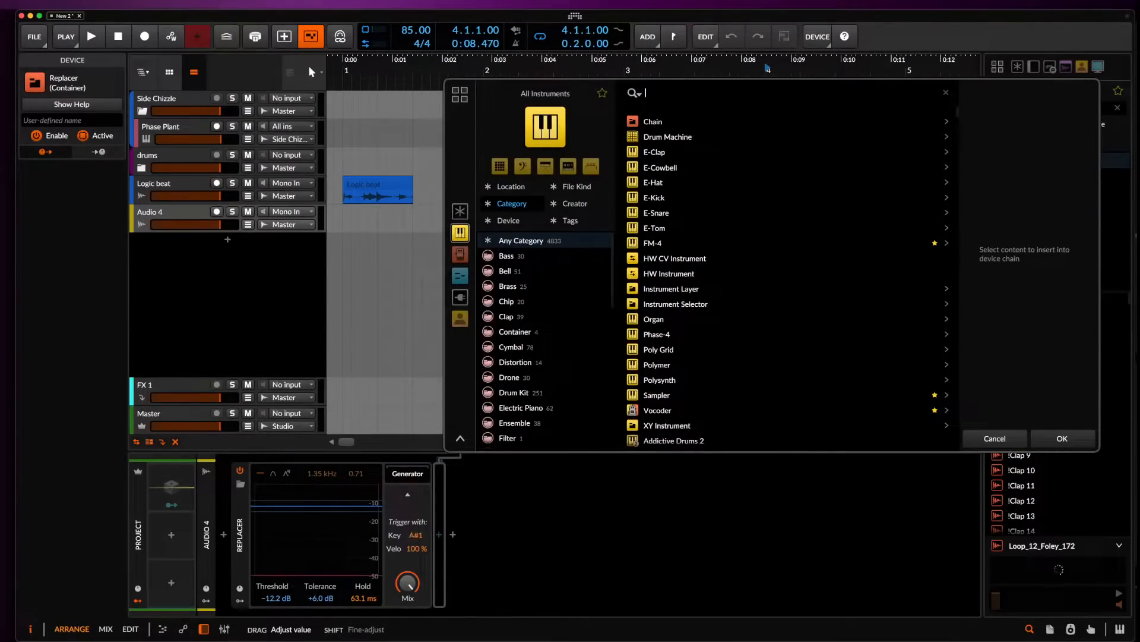
drag(415, 535, 416, 530)
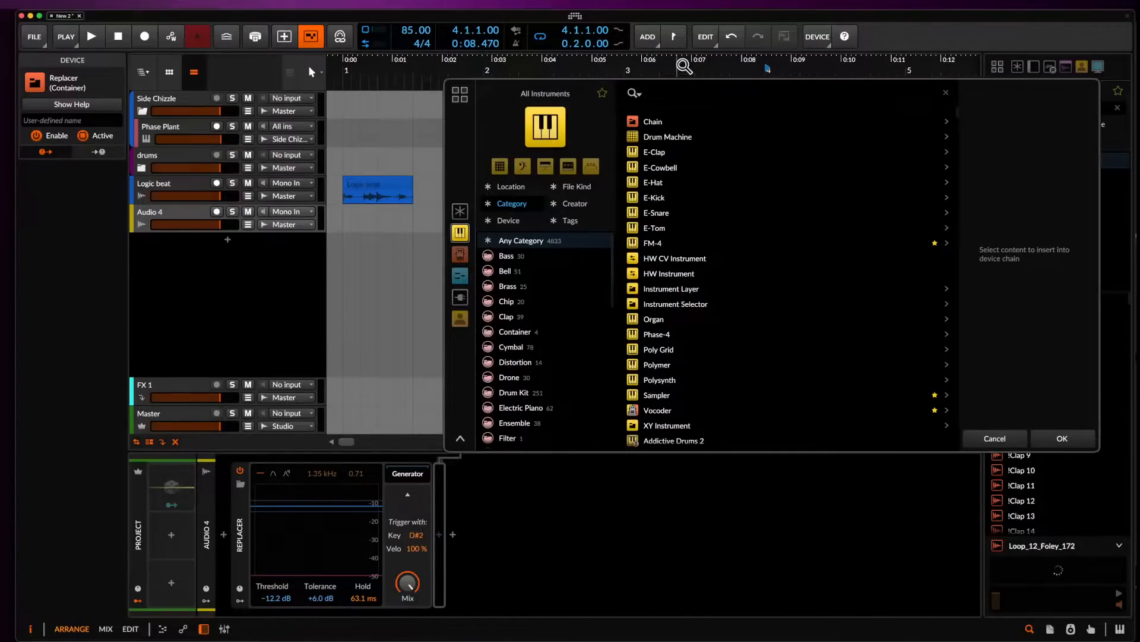
Load Phase Plant as the instrument in Replacer's Generator chain.
text(phase)
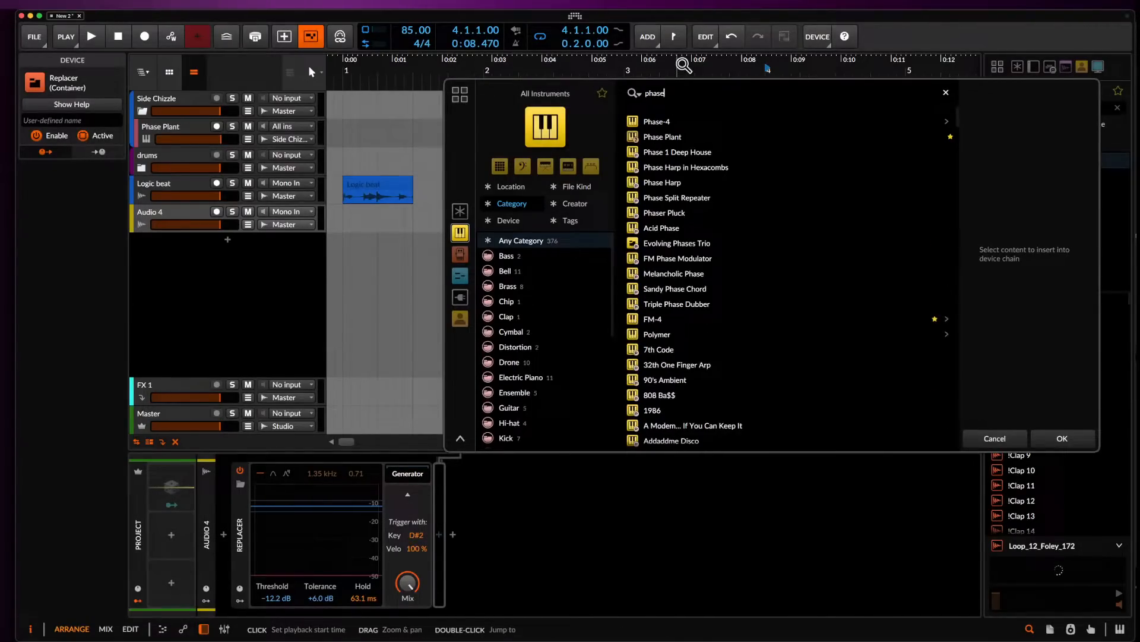
click(677, 137)
click(1053, 431)
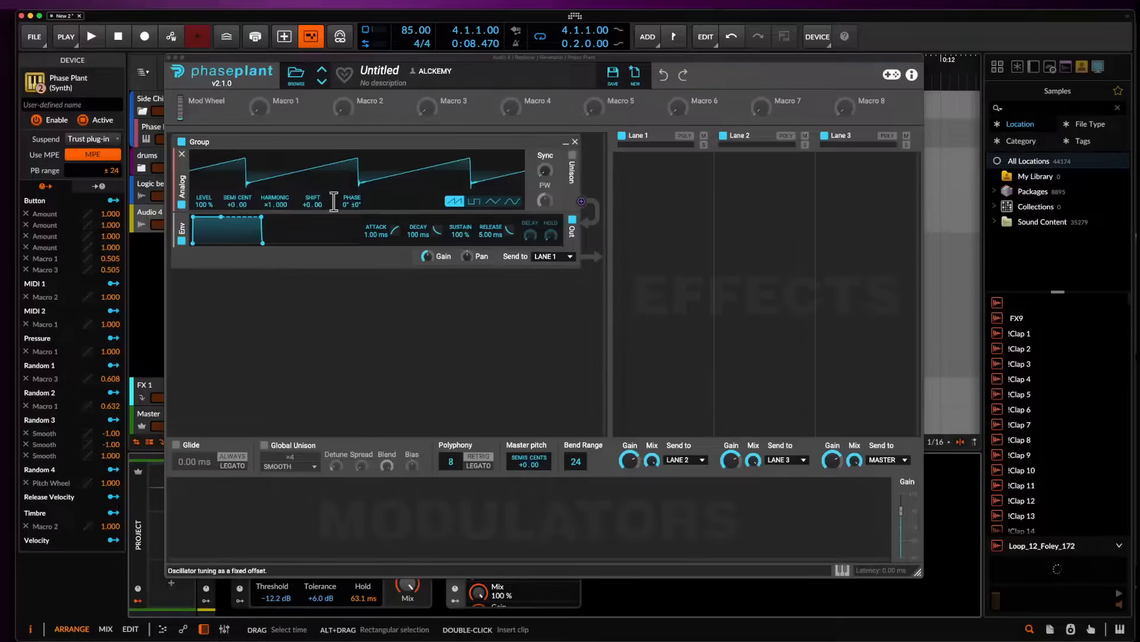
Set Phase Plant's oscillator to a sine wave with a 163 ms decay and 0% sustain, and audition it.
click(512, 201)
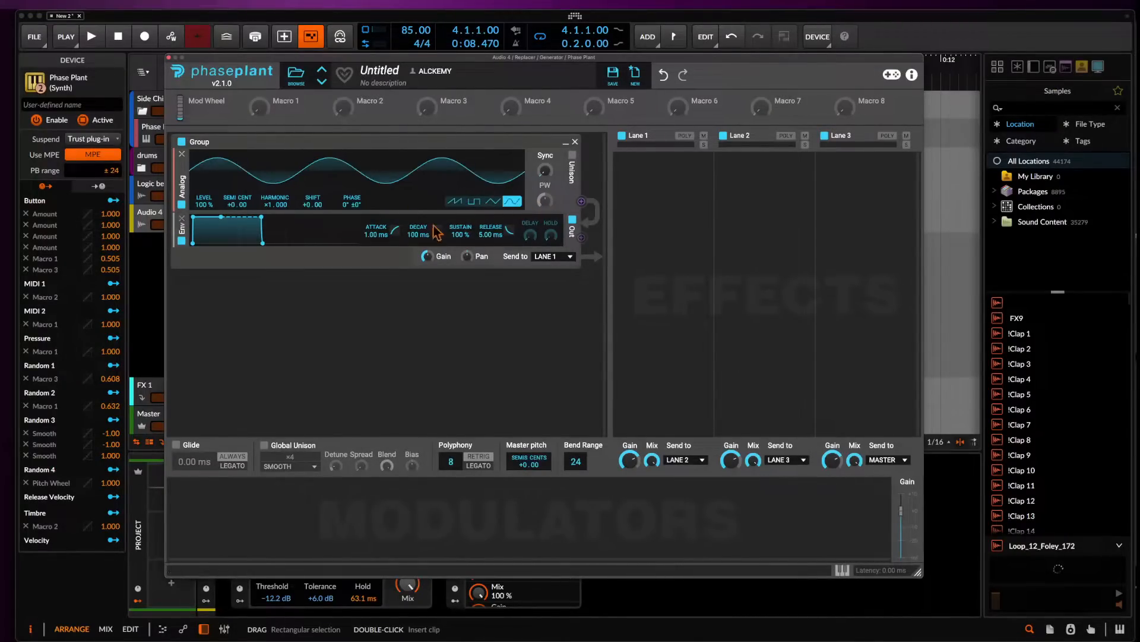
drag(221, 217, 232, 243)
key(space)
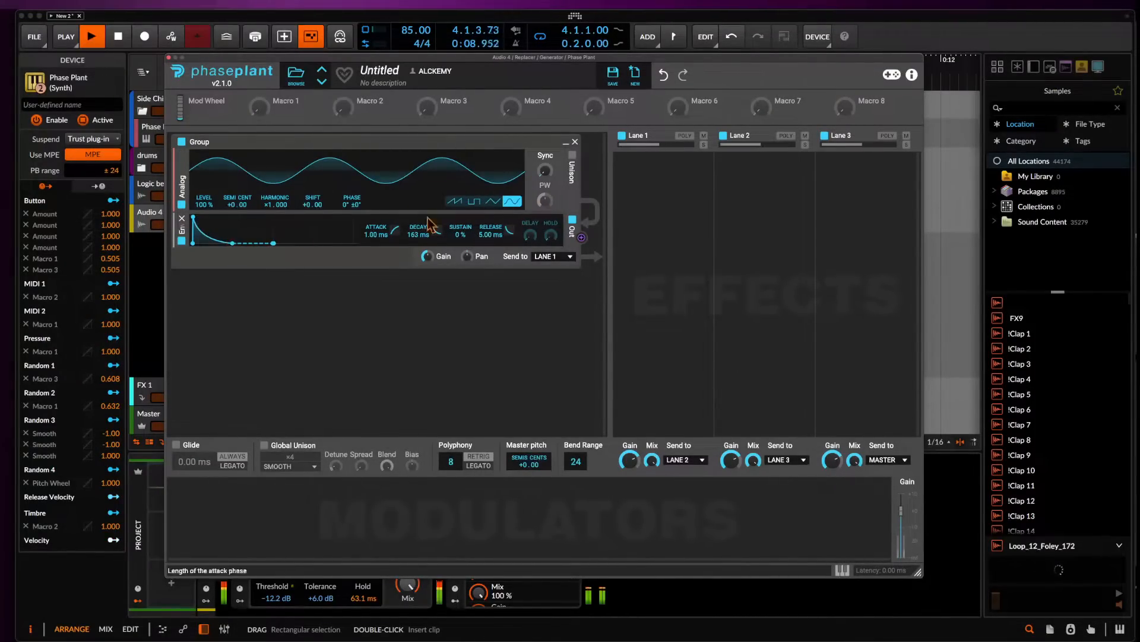
click(169, 58)
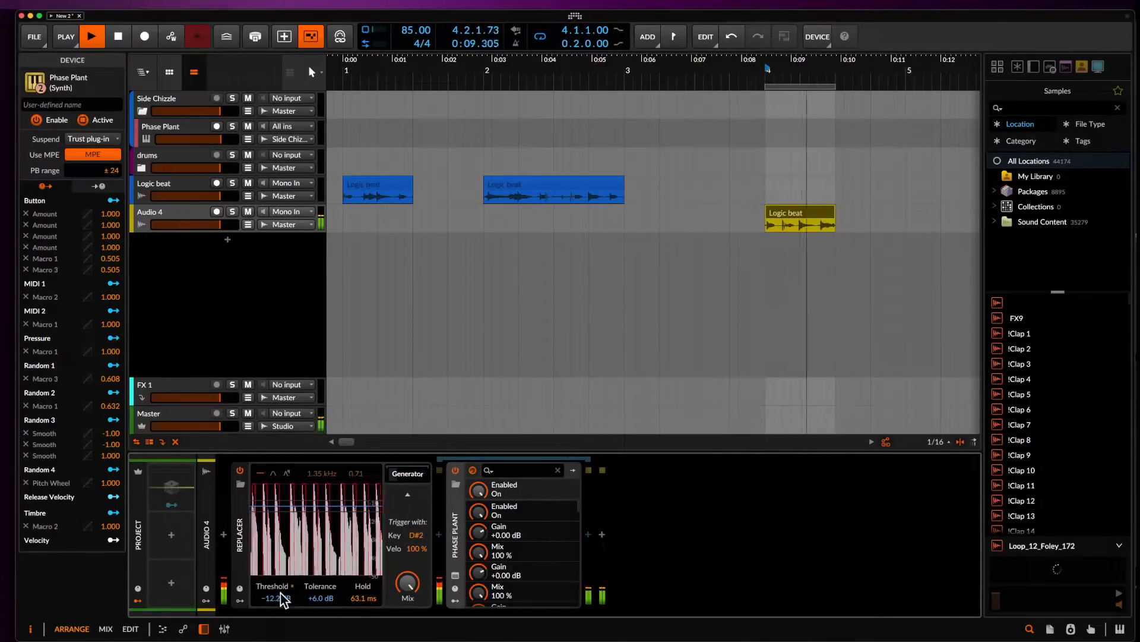
Raise Replacer's detection threshold to -7.1 dB during playback.
drag(274, 598, 273, 567)
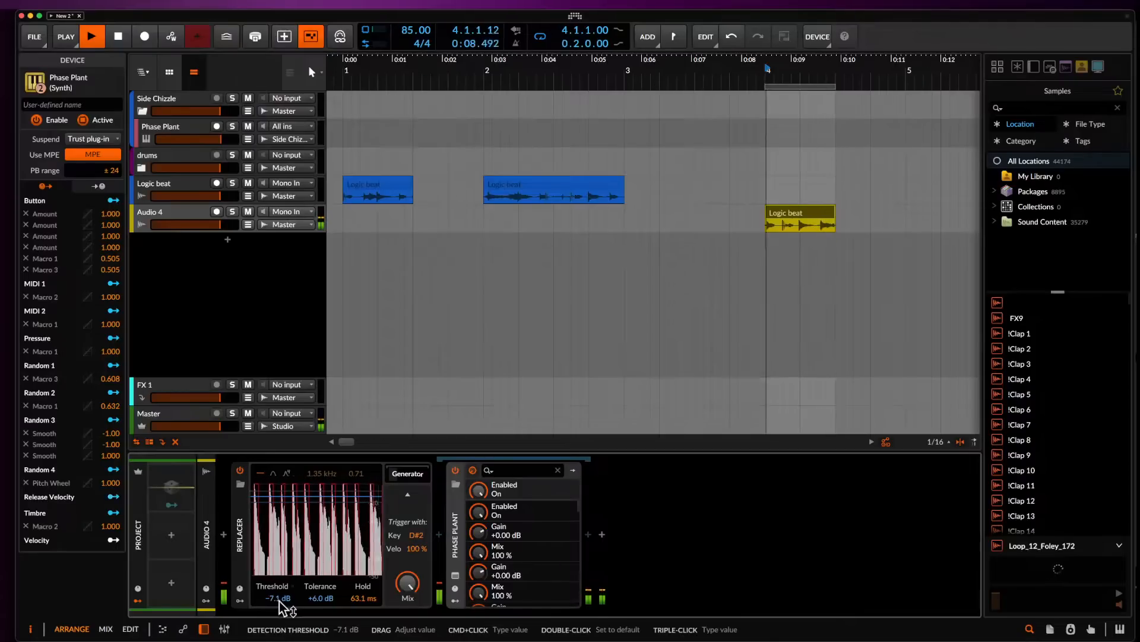
key(space)
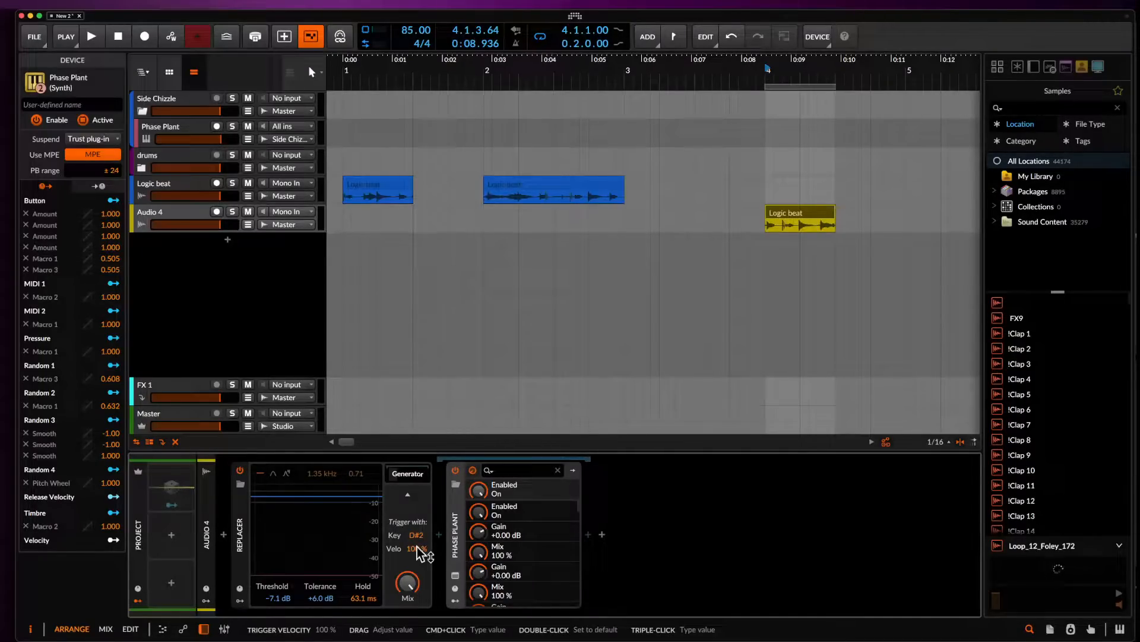
Delete the Replacer device with its Phase Plant chain from the Audio 4 track.
click(455, 575)
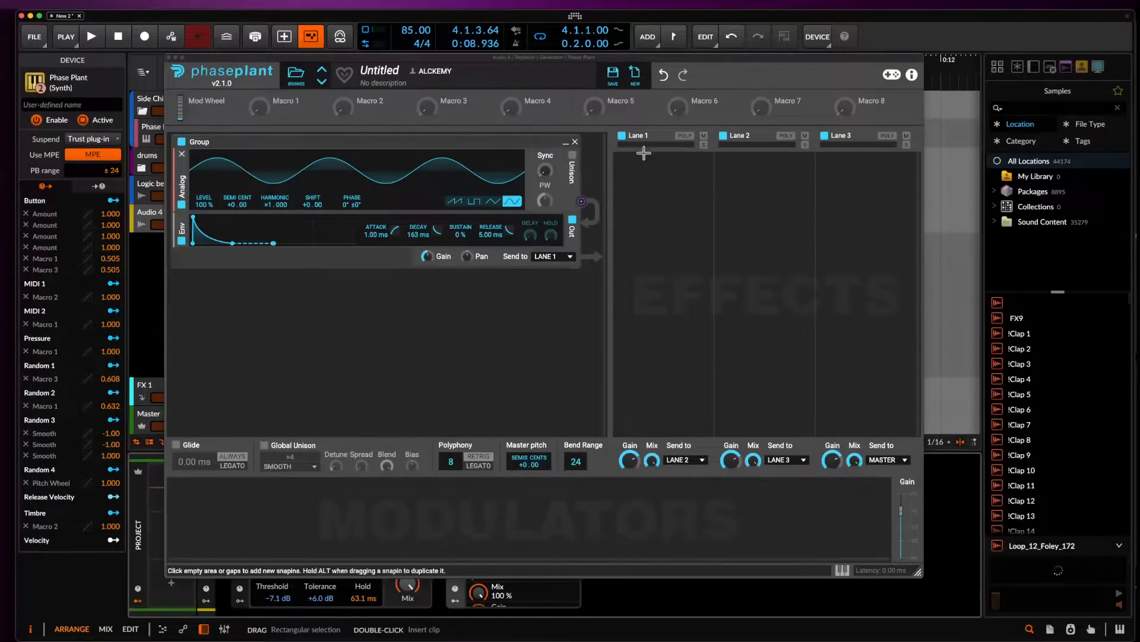
click(169, 58)
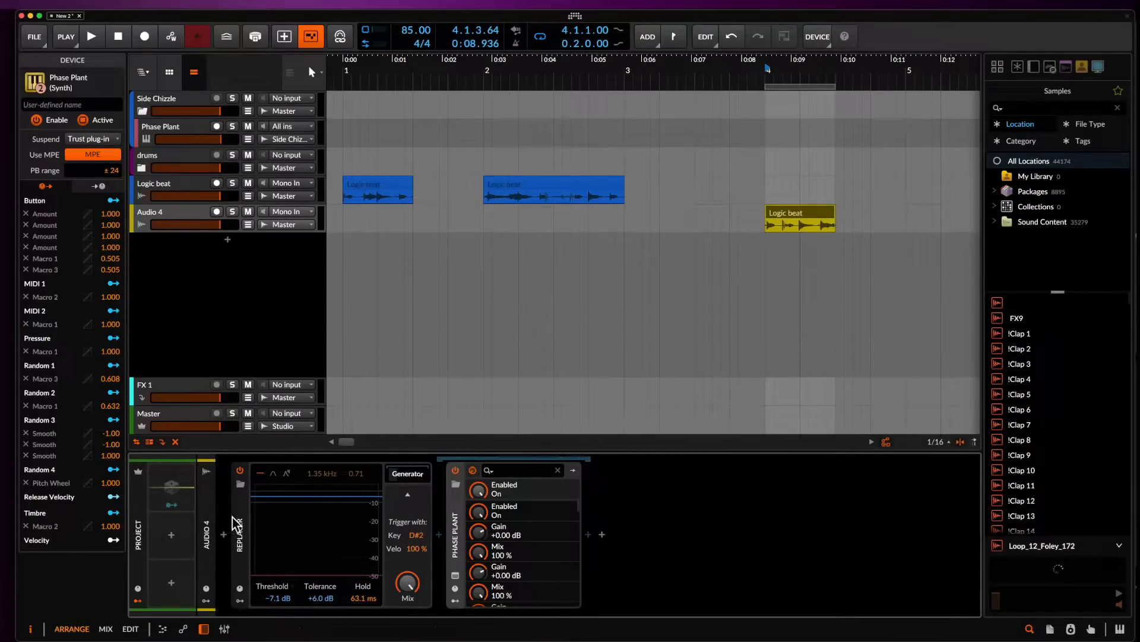
click(283, 512)
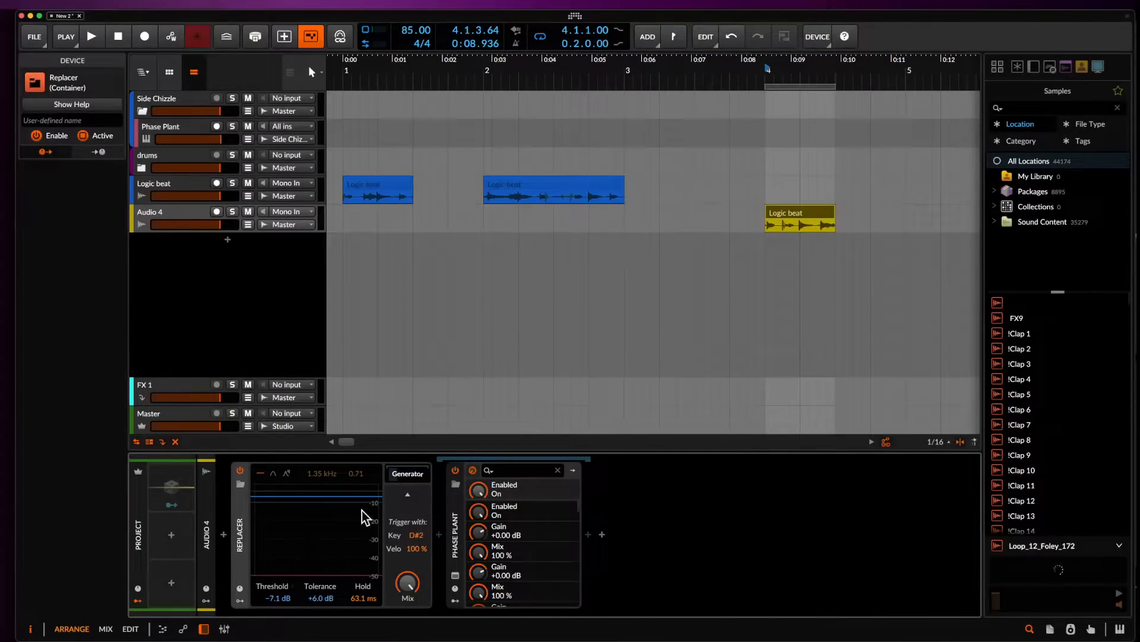
key(Delete)
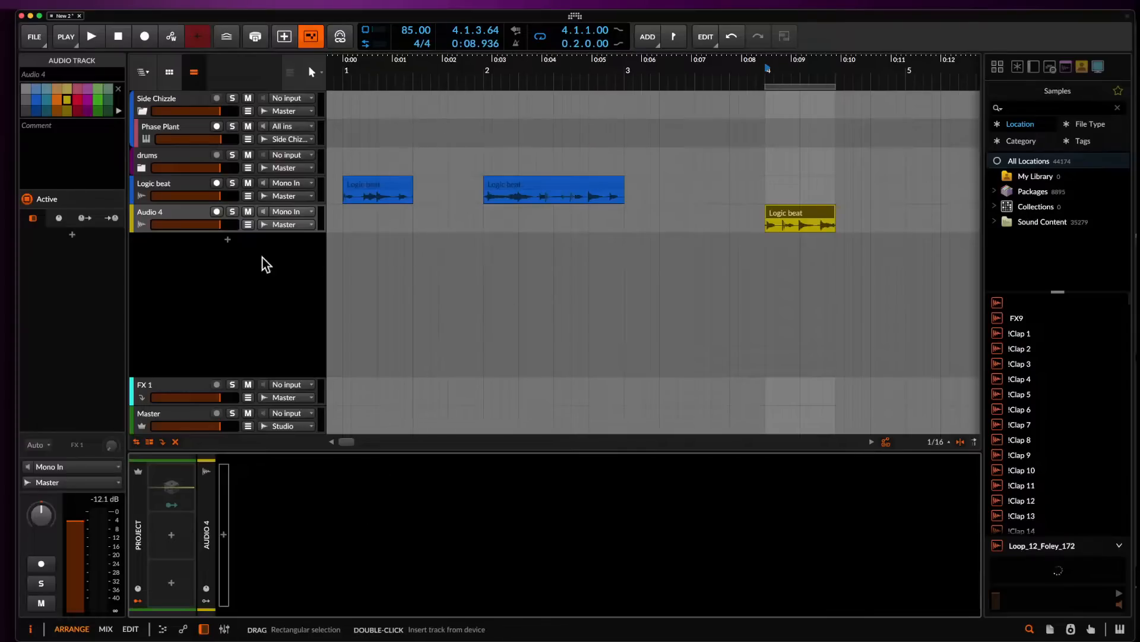
Trim the slice on Audio 4 to a single hit of length 0.0.1.71 at 4.1.1, auditioning the cut.
double_click(780, 211)
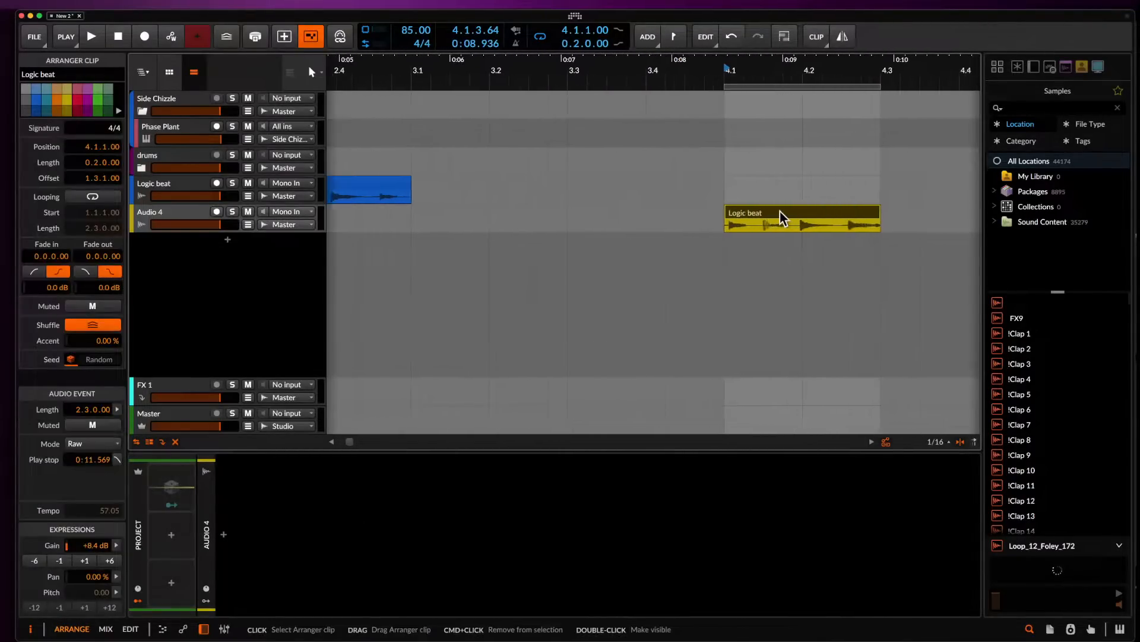
key(space)
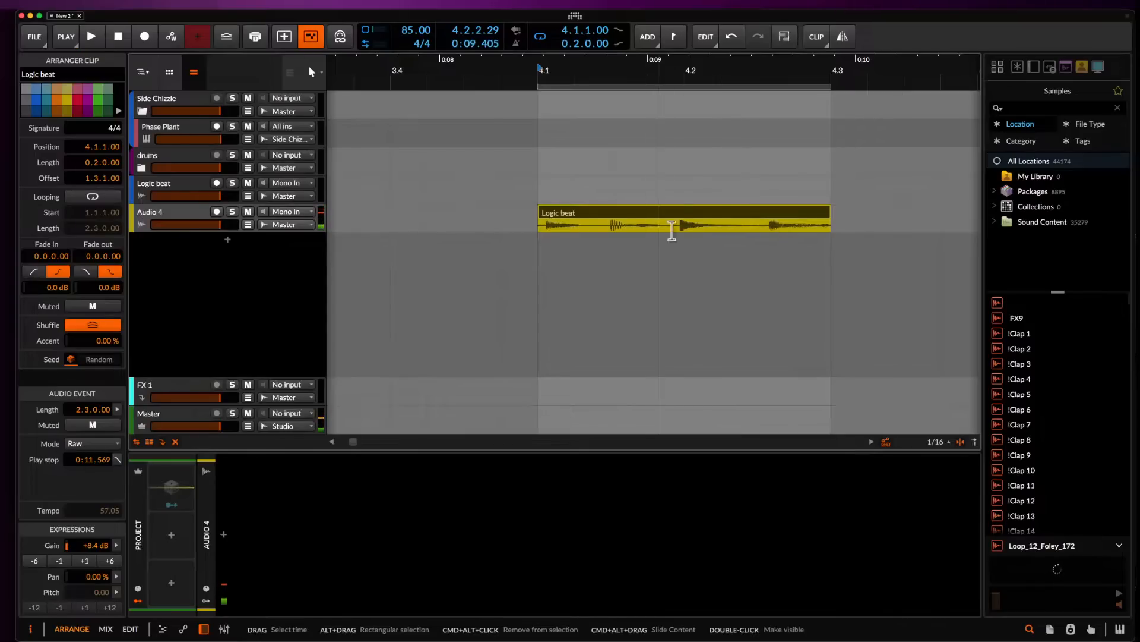
key(space)
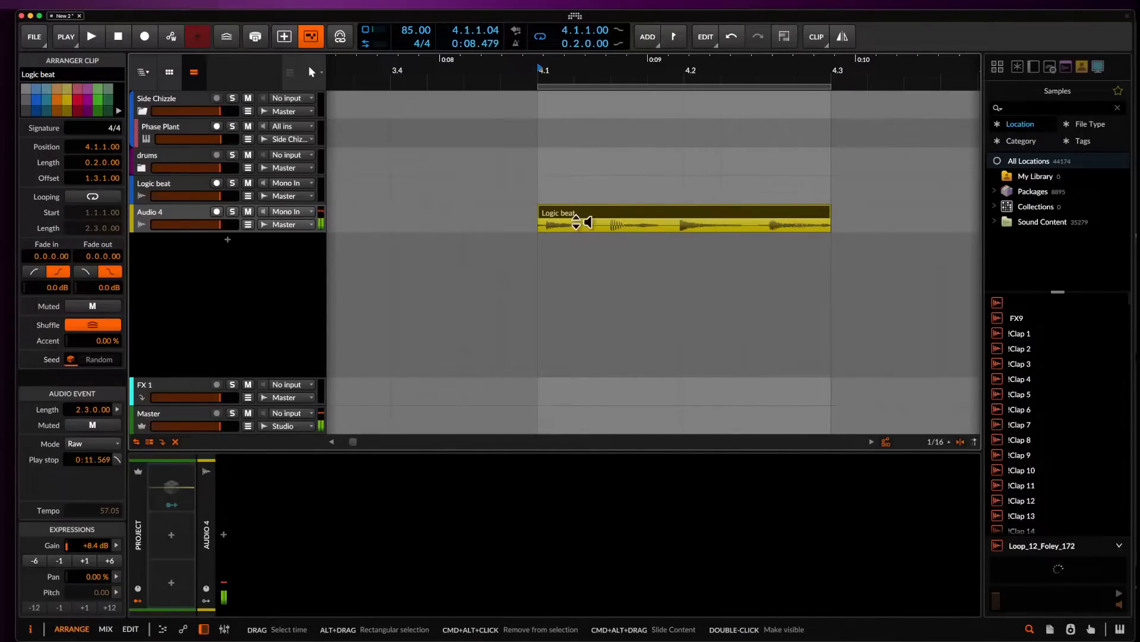
drag(540, 212, 580, 223)
key(space)
key(space)
scroll(579, 222, up, 5)
key(space)
key(space)
scroll(579, 222, down, 5)
key(space)
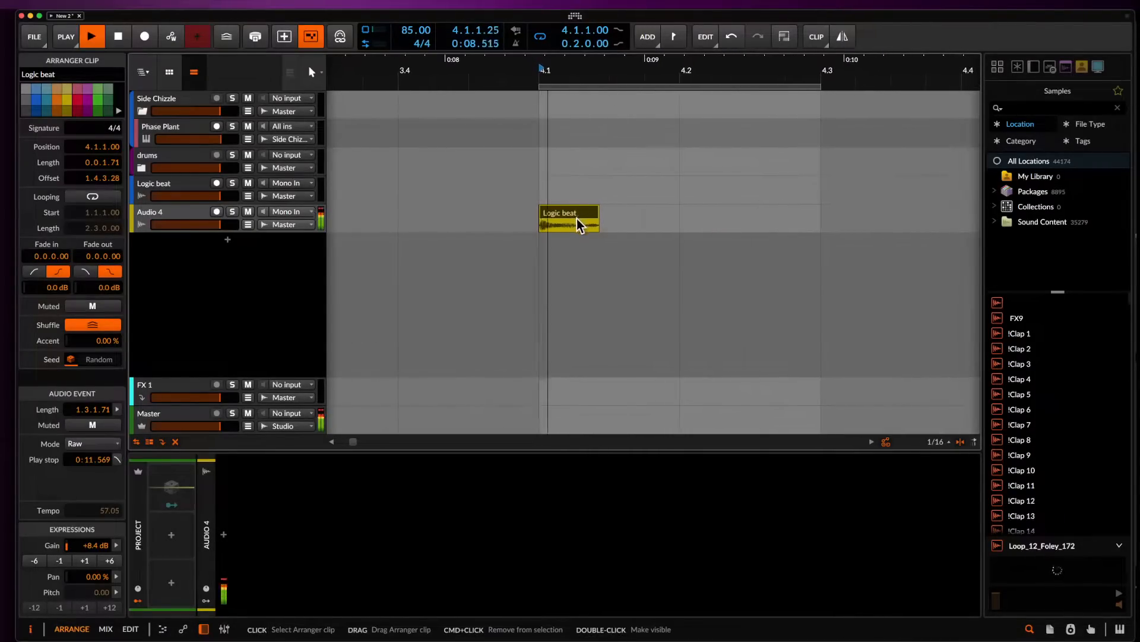
key(space)
Duplicate the hit on Audio 4 to 4.1.3.00, join both clips into one and bounce it in place.
key(super+d)
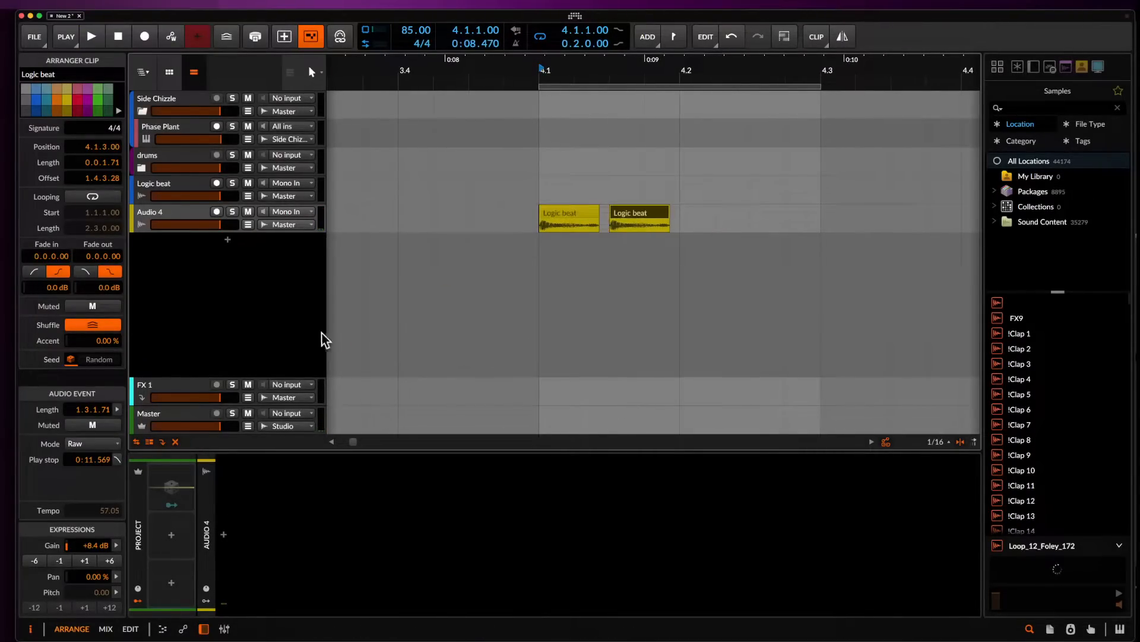
click(593, 210)
shift+click(639, 209)
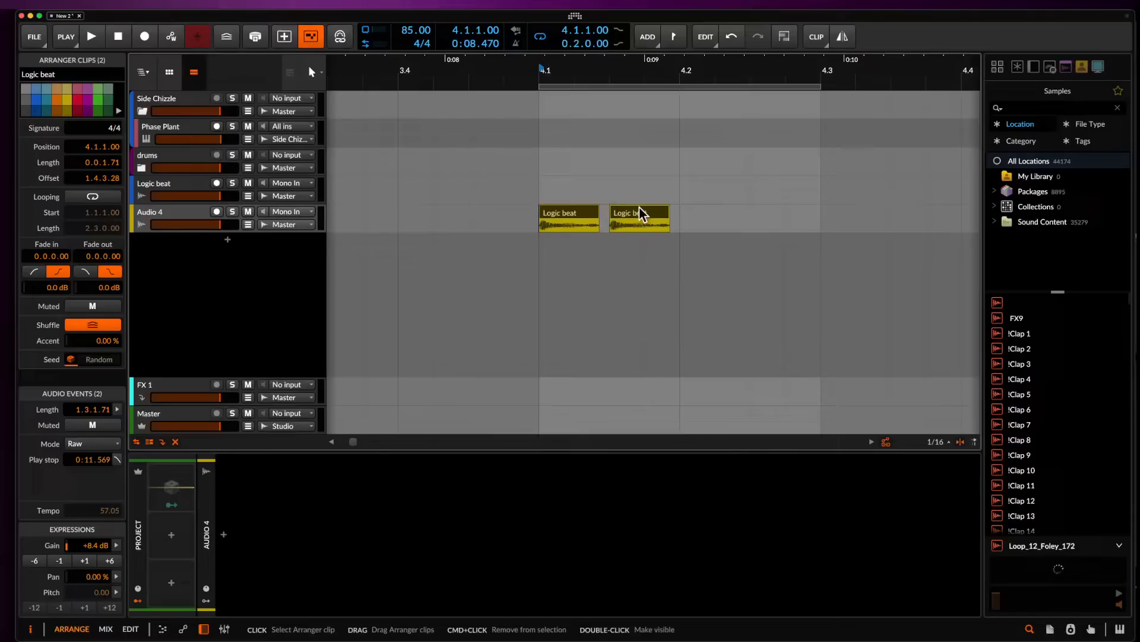
key(super+j)
key(super+b)
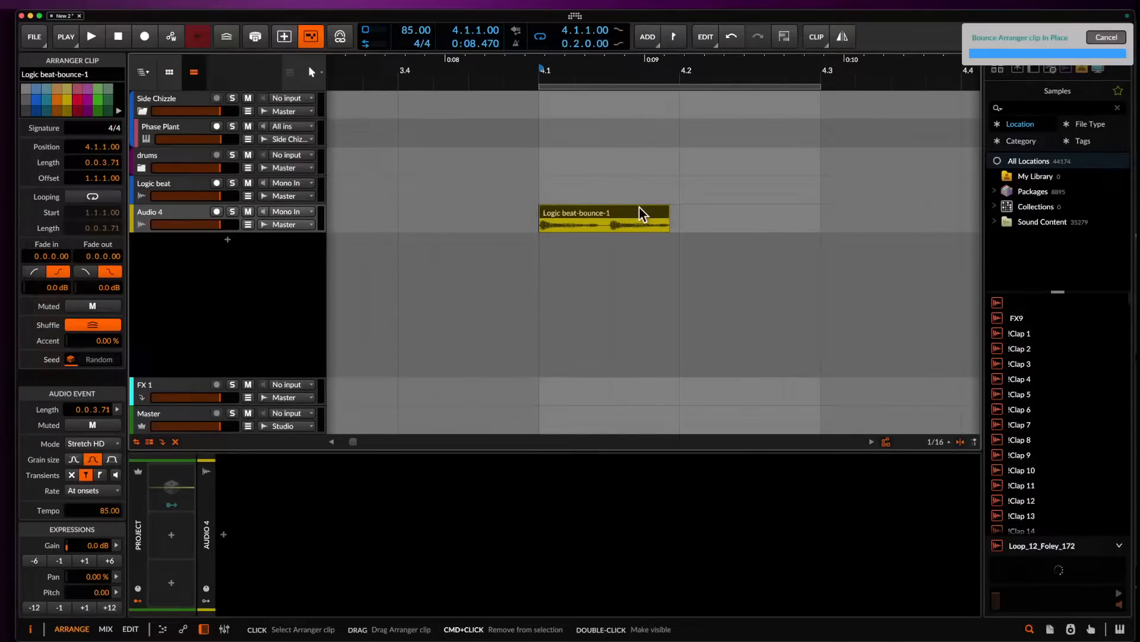
Split the bounced clip at 4.1.3.00, pitch the second slice to +1 semitone and move it to 4.1.4.00.
click(610, 231)
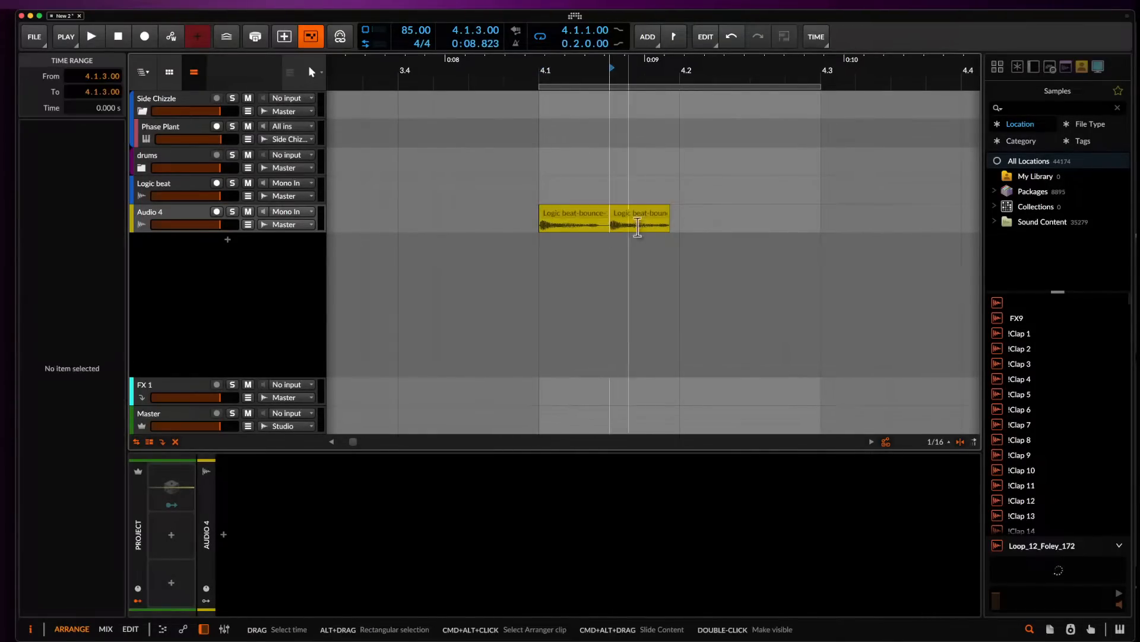
key(super+e)
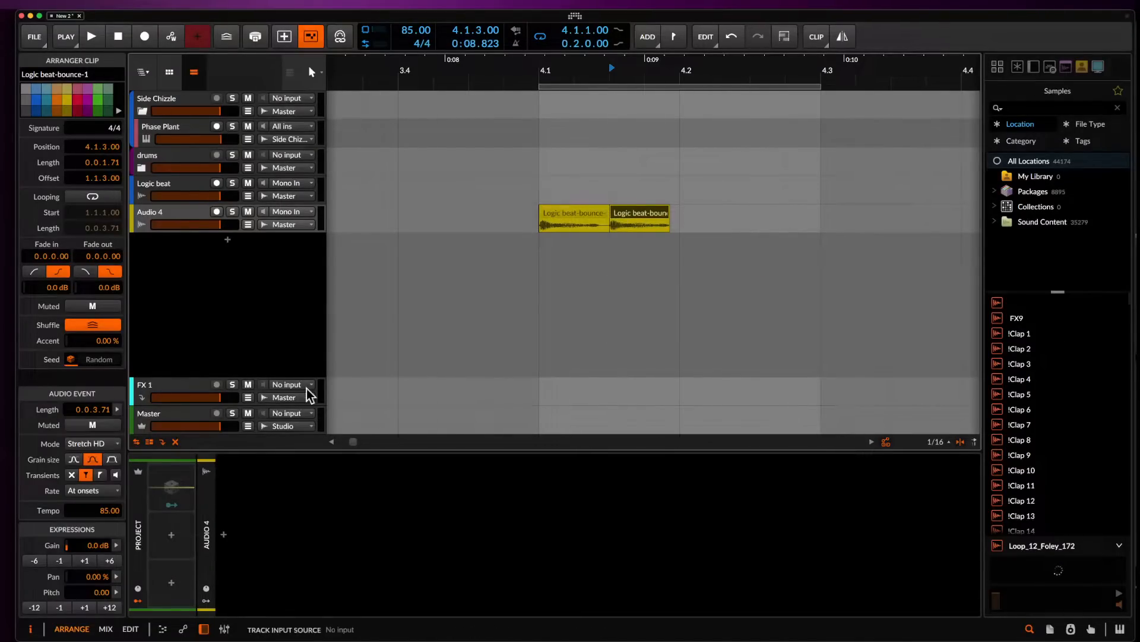
click(572, 222)
key(space)
key(space)
drag(624, 214, 659, 215)
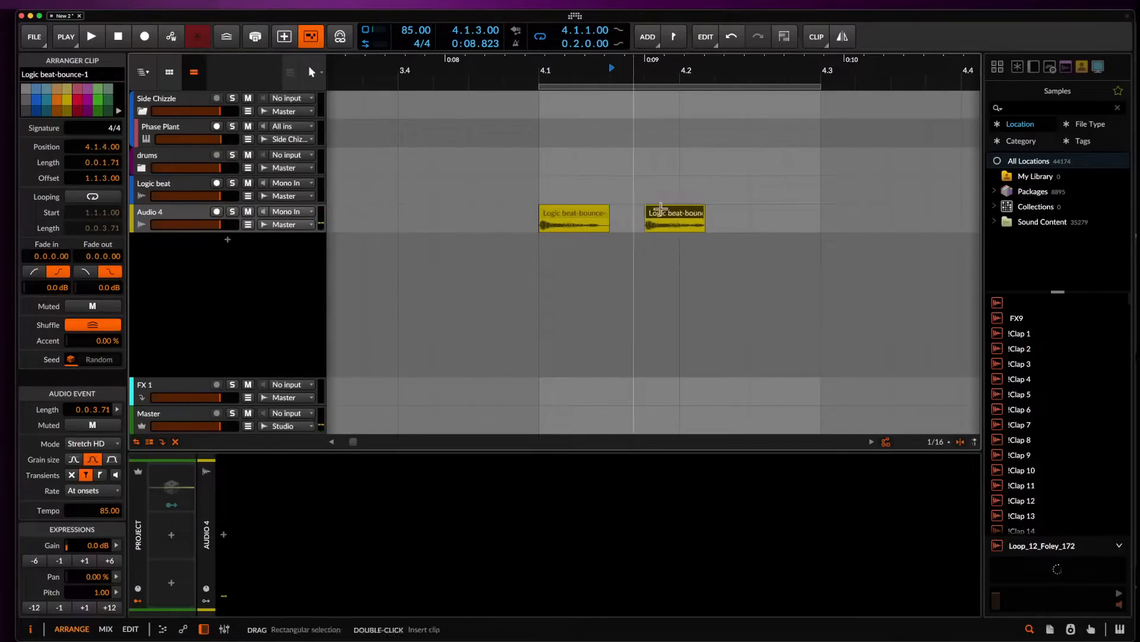
Audition the two hits, duplicate their half bar from 4.1.1 to 4.3.1, and extend the loop region to one bar.
click(576, 220)
key(space)
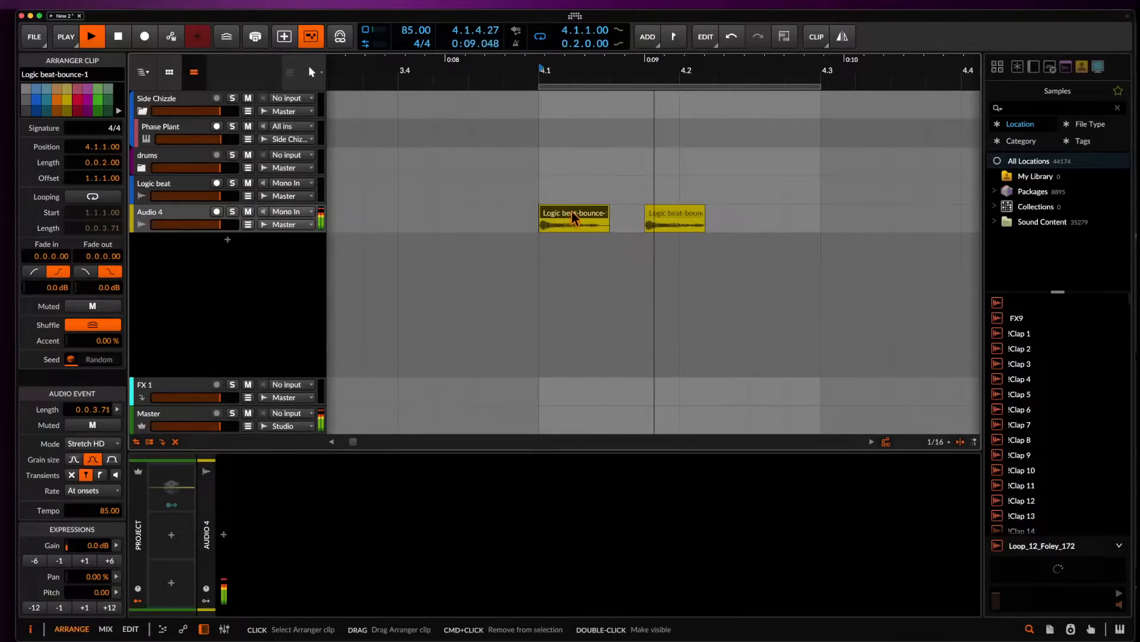
scroll(635, 207, down, 2)
drag(563, 220, 784, 233)
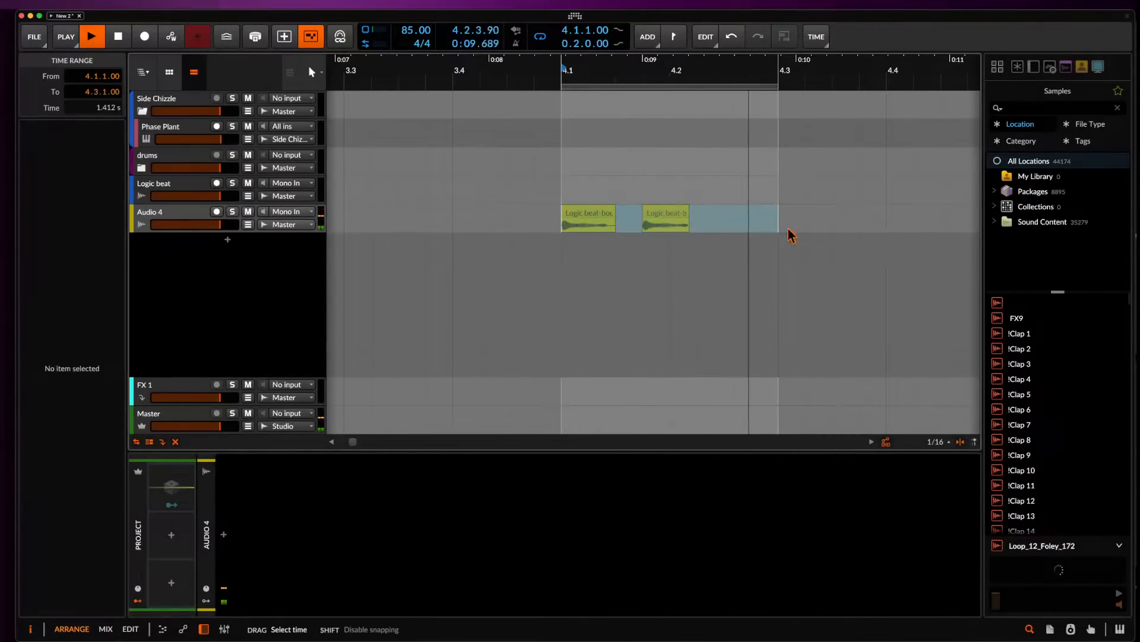
key(super+d)
drag(632, 86, 812, 107)
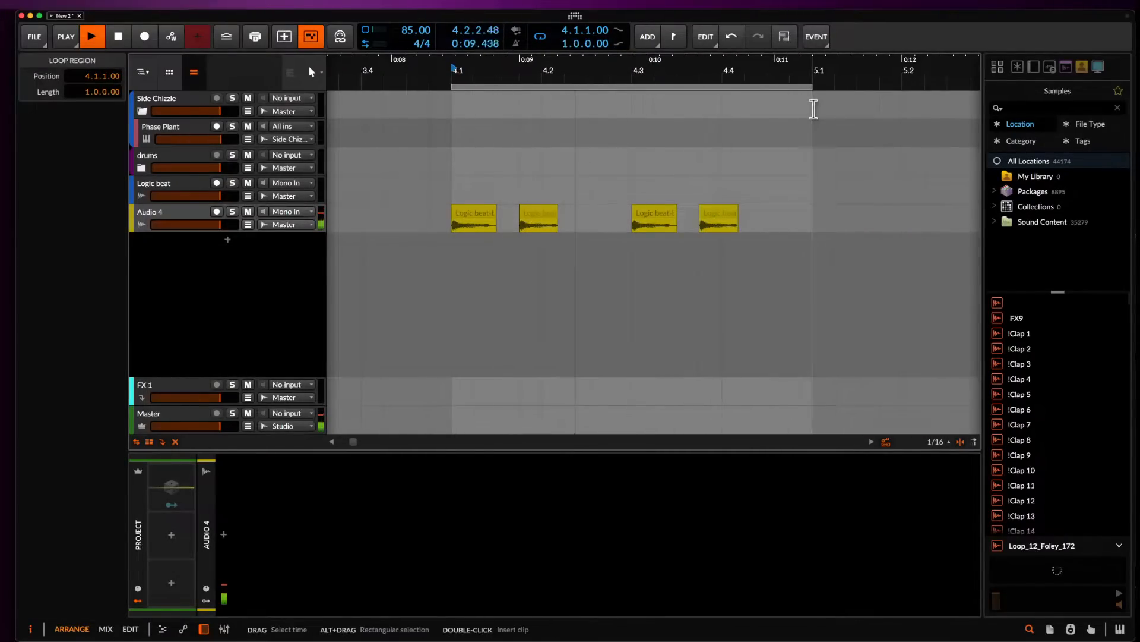
key(space)
Set the pitch of the hit at 4.1.4.00 to 7 semitones and audition the pattern.
click(653, 217)
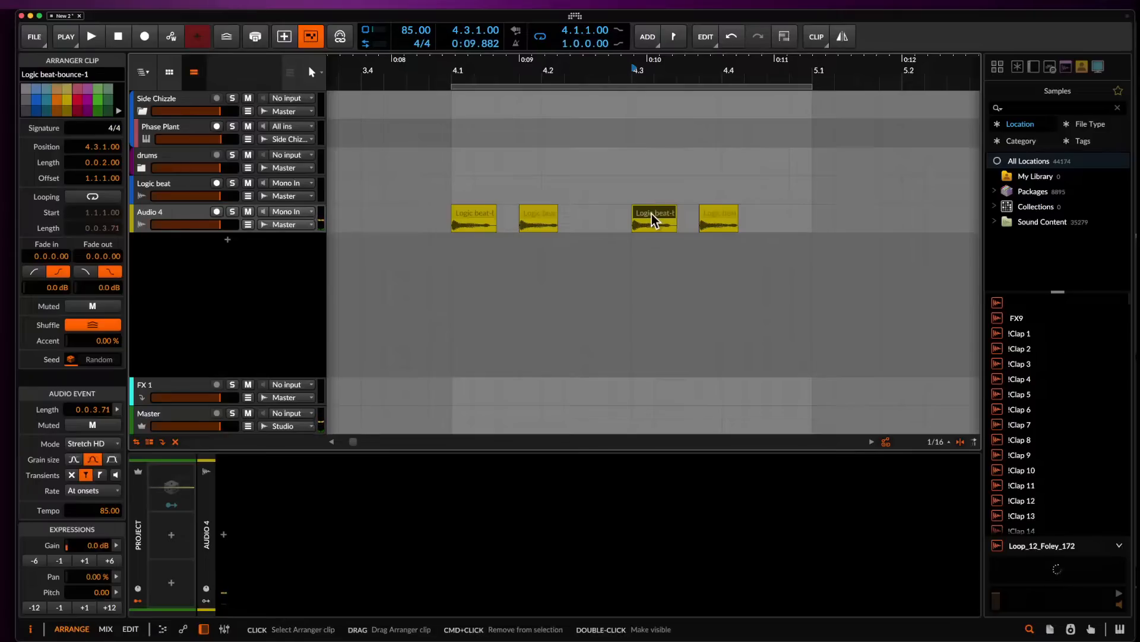
click(538, 215)
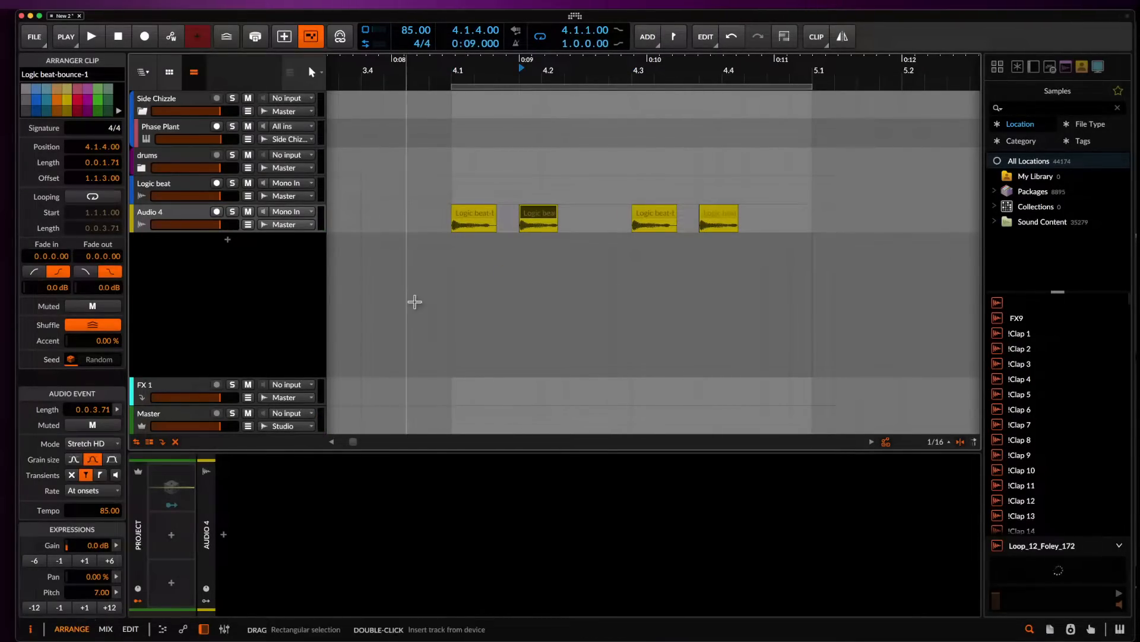
click(476, 216)
key(space)
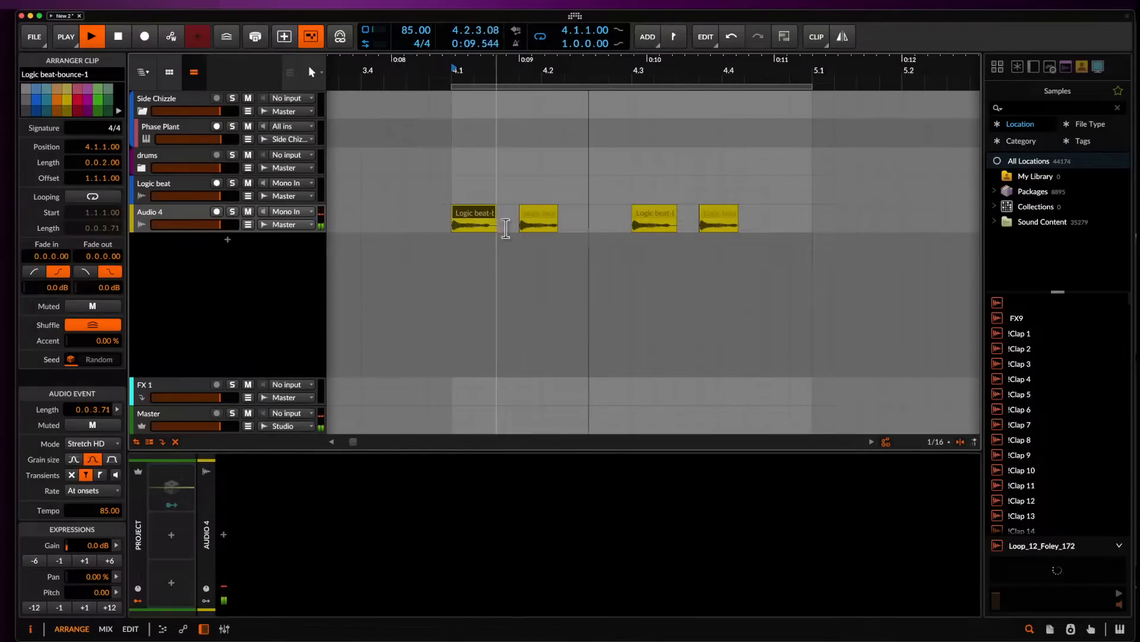
key(space)
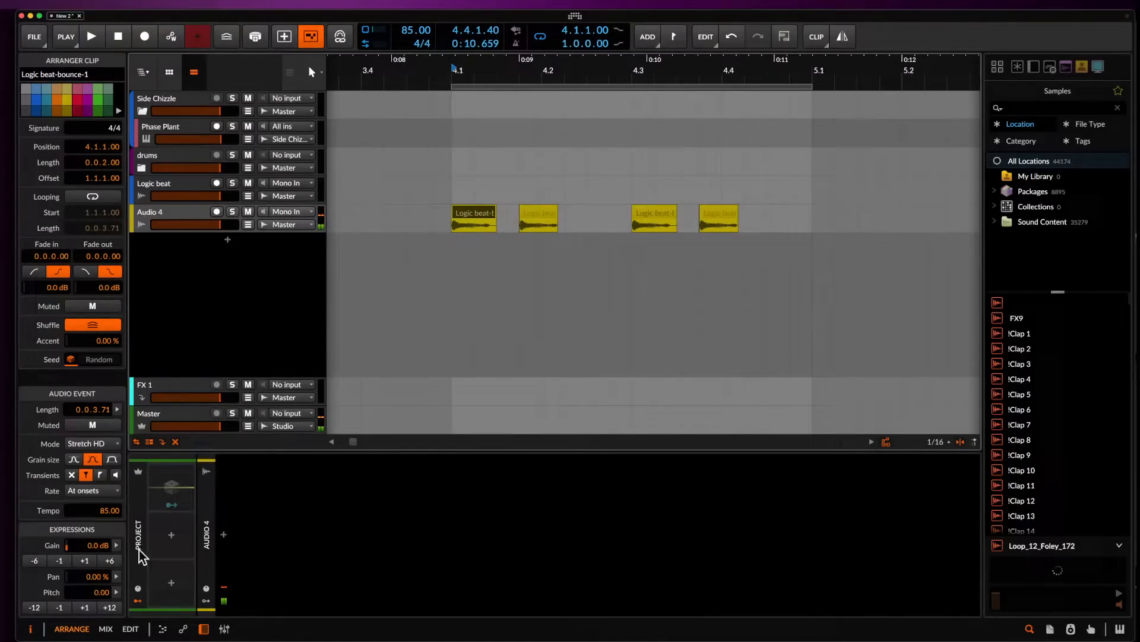
Try pitching the hit at 4.1.1 to -1 and the hit at 4.3.1 to -12 semitones, auditioning the latter.
click(59, 607)
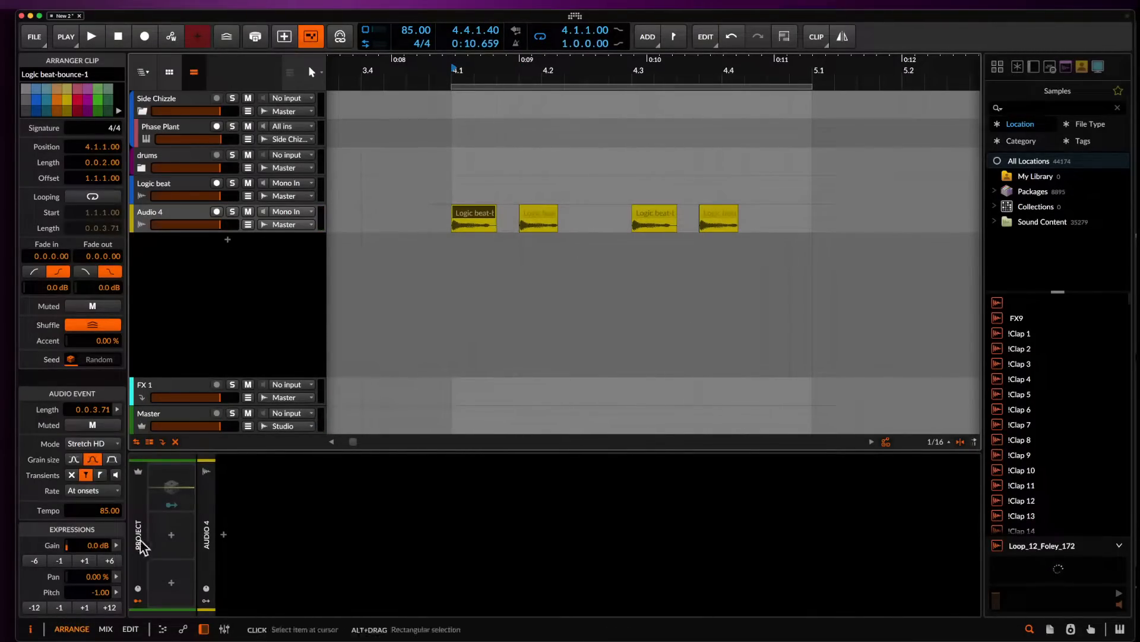
click(654, 215)
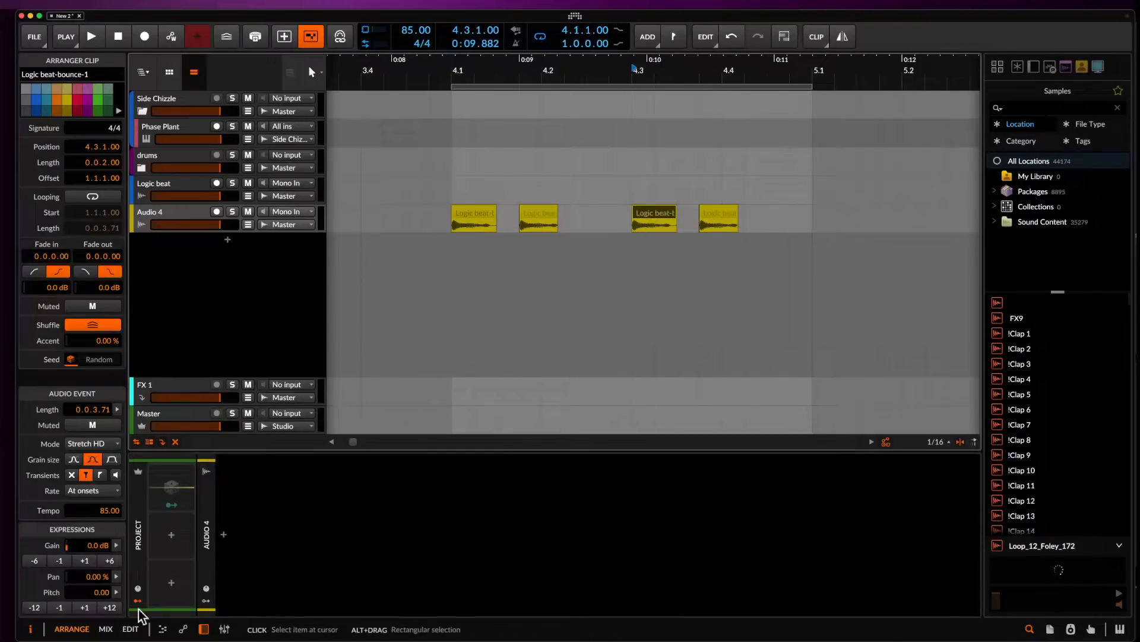
click(66, 611)
click(66, 611)
click(66, 611)
click(66, 611)
key(space)
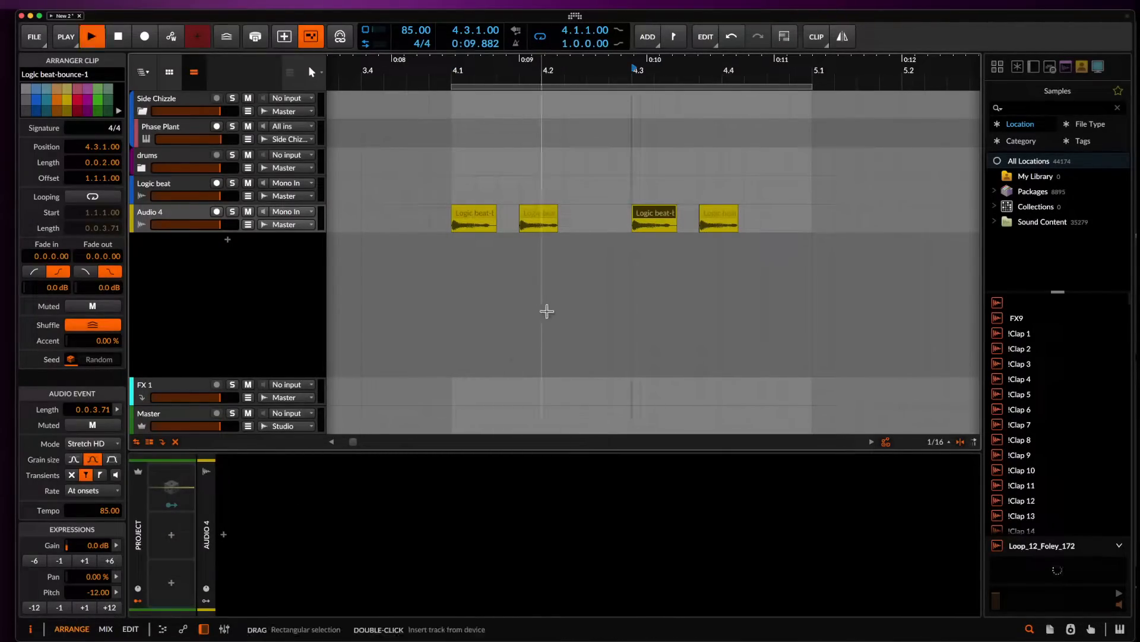
key(space)
Raise the pitch of the hit at 4.3.1 back up in one-semitone steps.
double_click(84, 606)
double_click(84, 606)
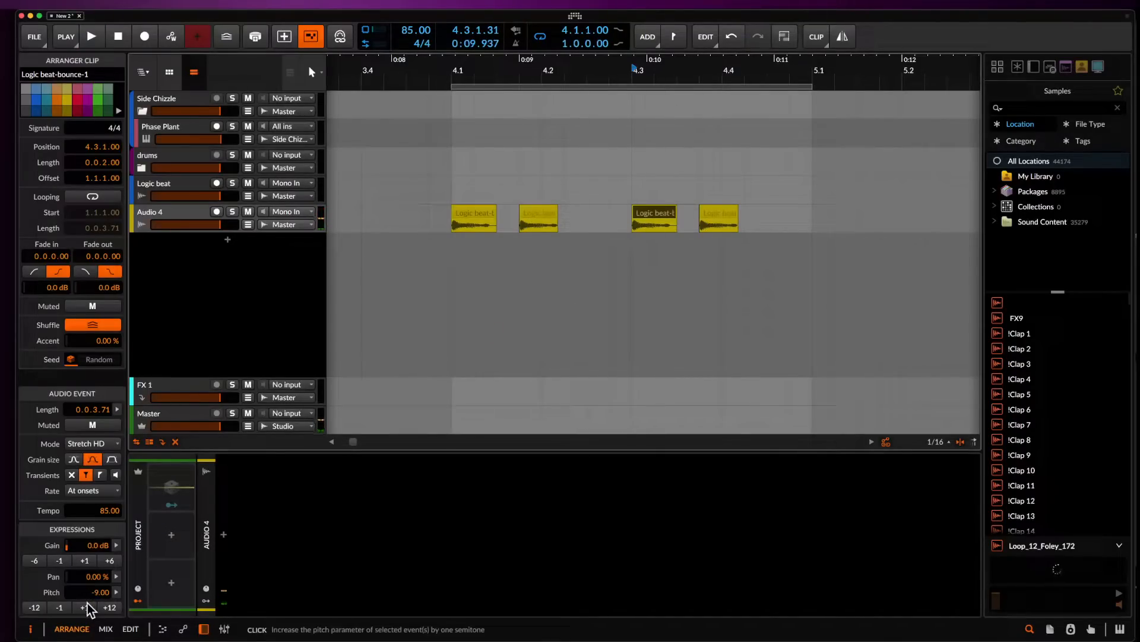
double_click(84, 606)
double_click(85, 606)
click(85, 606)
Insert the Pro-Q 3 equalizer on the Audio 4 track.
click(223, 537)
text(pro)
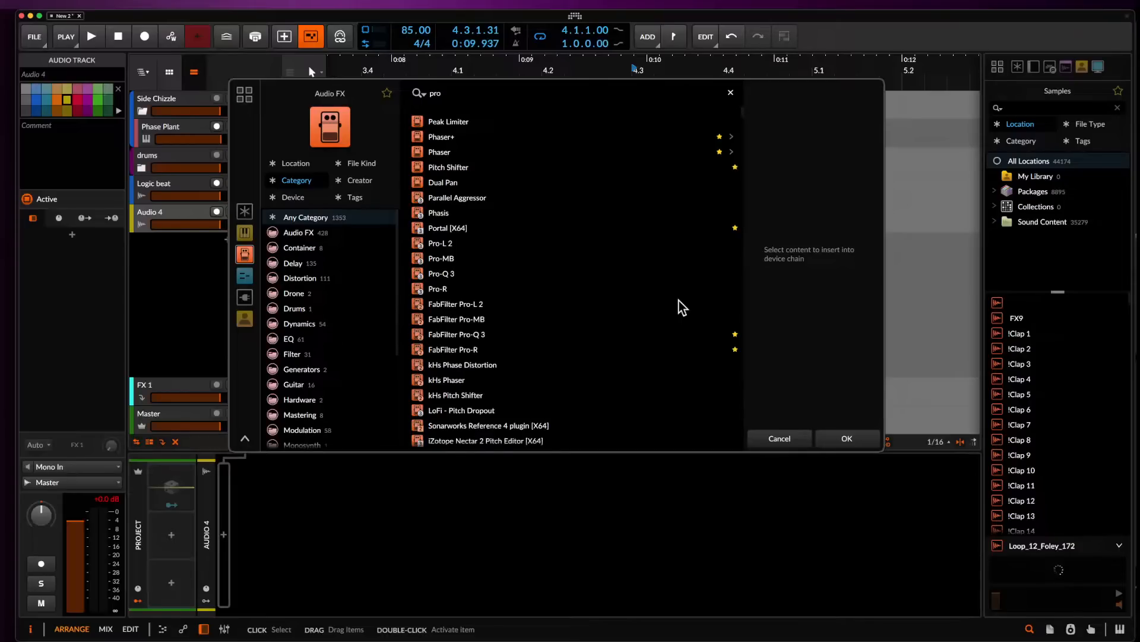
click(445, 152)
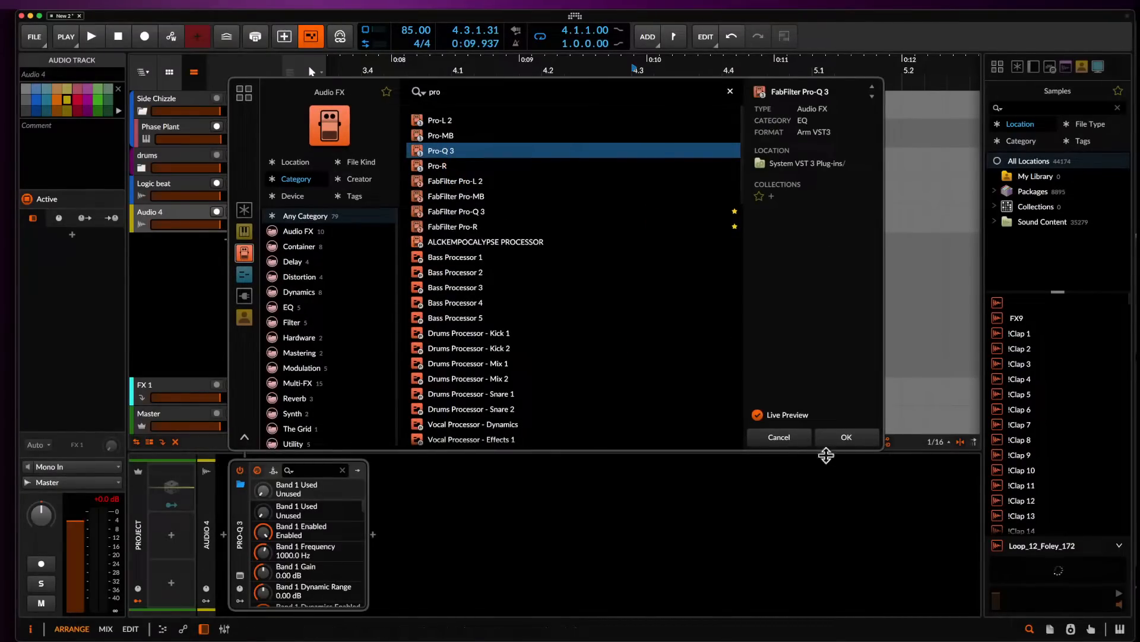
click(846, 440)
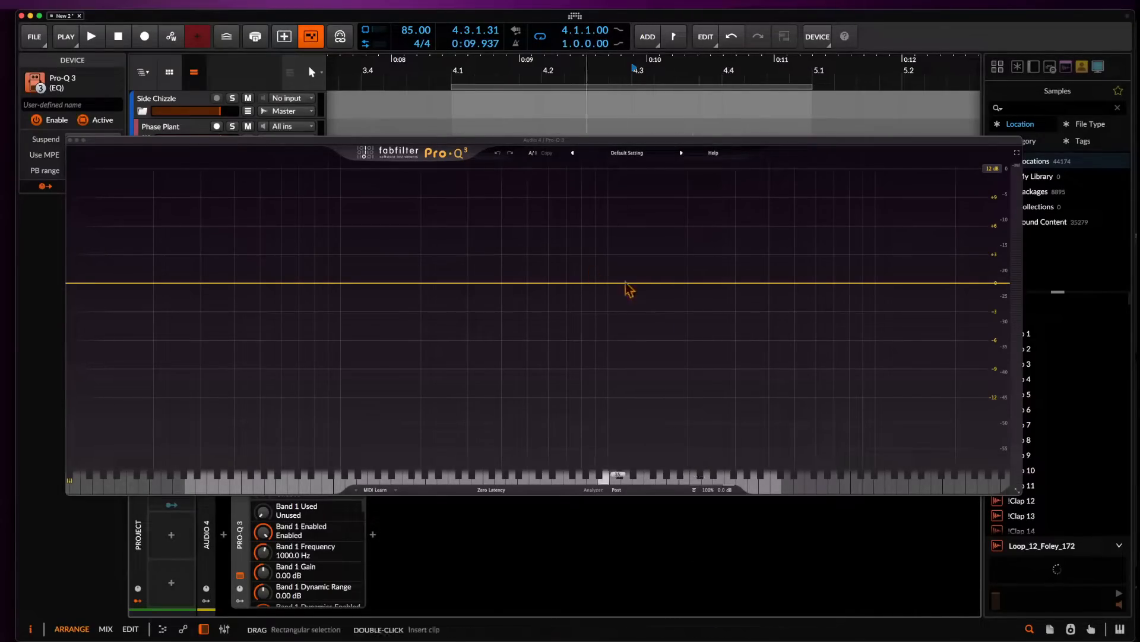
Play the hit and boost a narrow bell band at 281.37 Hz by 18.90 dB in Pro-Q 3.
key(space)
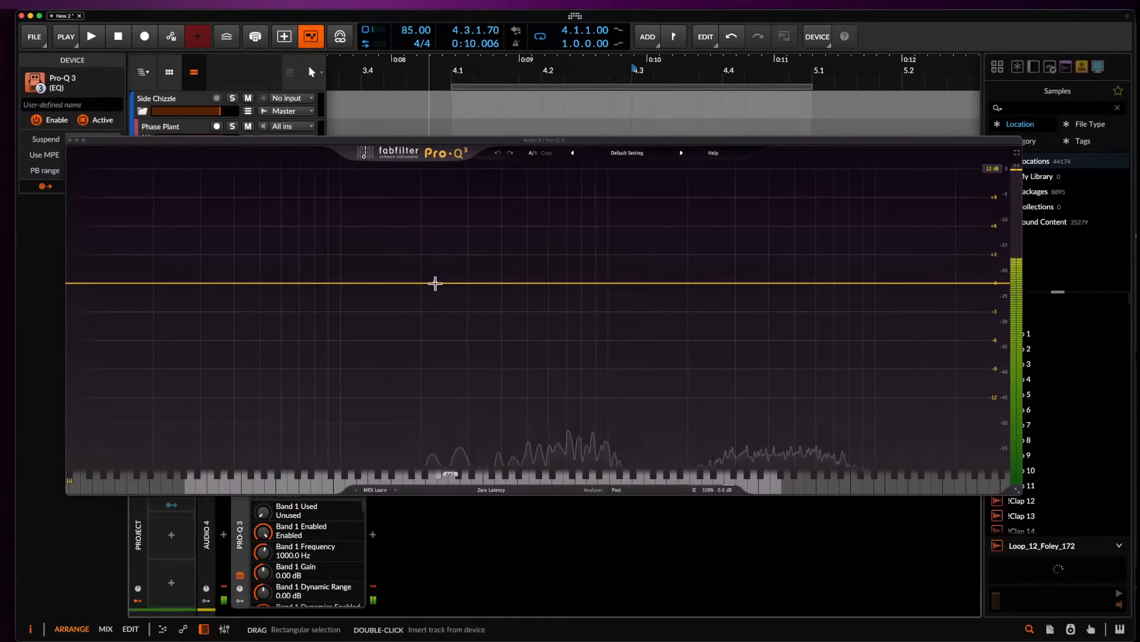
mouse_move(461, 282)
mouse_down()
mouse_move(476, 179)
mouse_move(463, 195)
mouse_move(461, 106)
mouse_up()
scroll(464, 211, up, 5)
key(space)
key(space)
click(476, 179)
Audition the boosted hit repeatedly, close the Pro-Q 3 window and play the hit once more.
key(space)
key(space)
key(space)
key(space)
key(space)
key(space)
key(space)
key(space)
key(space)
key(space)
key(space)
key(space)
key(space)
key(space)
key(space)
key(space)
key(space)
key(space)
key(space)
key(space)
key(space)
key(space)
key(space)
key(space)
key(space)
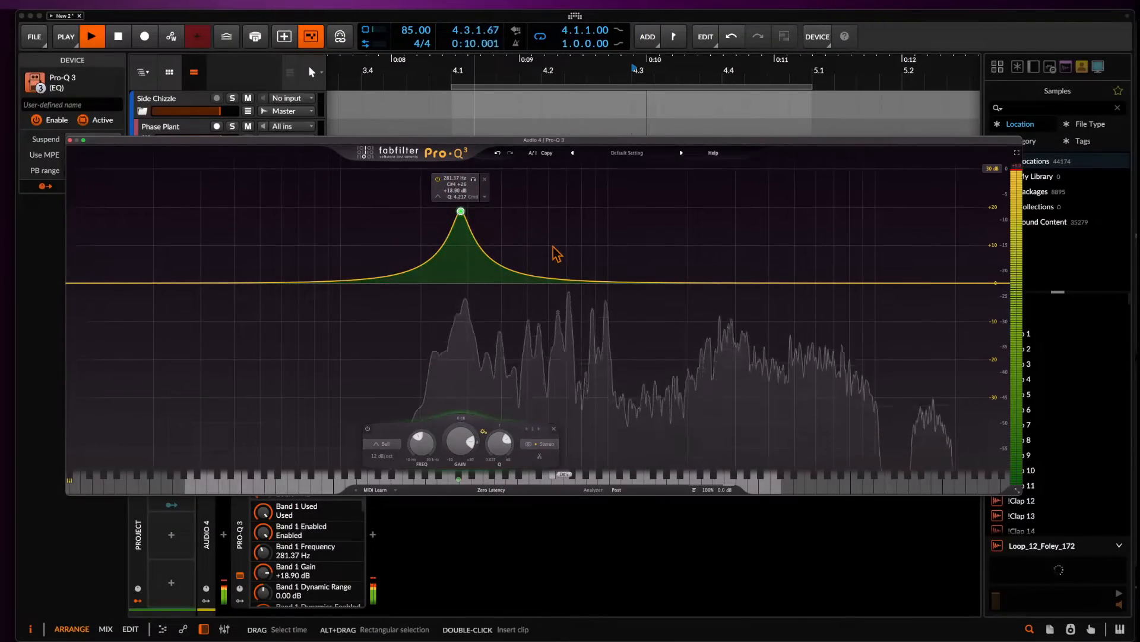
key(space)
key(space)
key(space)
click(70, 141)
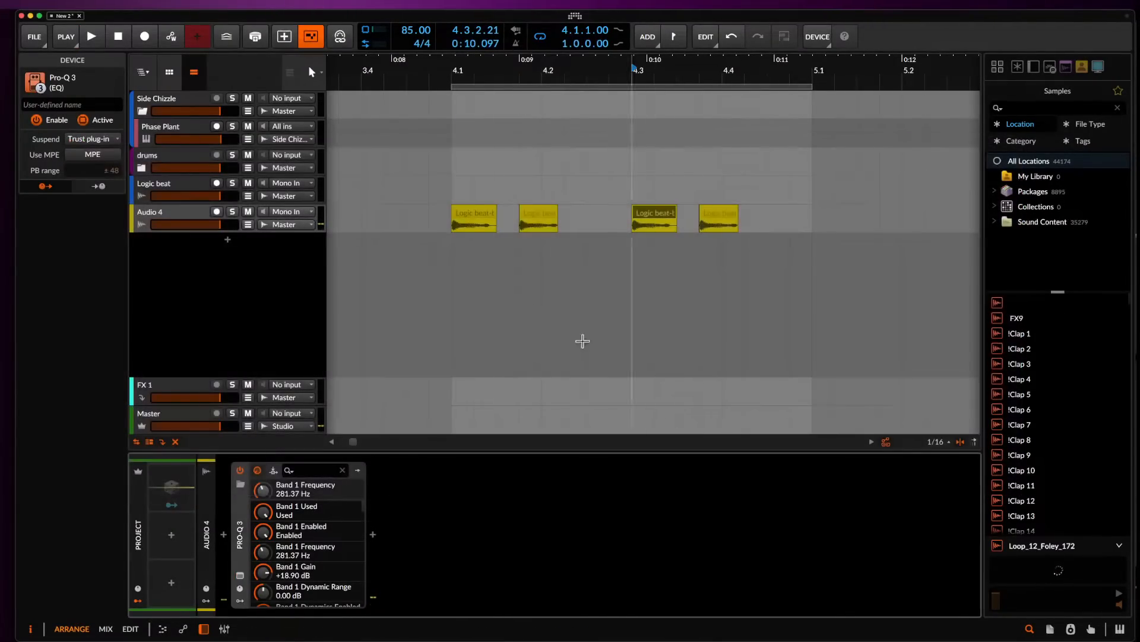
key(space)
key(space)
Keep only the 4.3.1 hit on Audio 4, moved to 4.1.1 with a 0.0.1.10 fade-out, and delete the other clips.
click(476, 216)
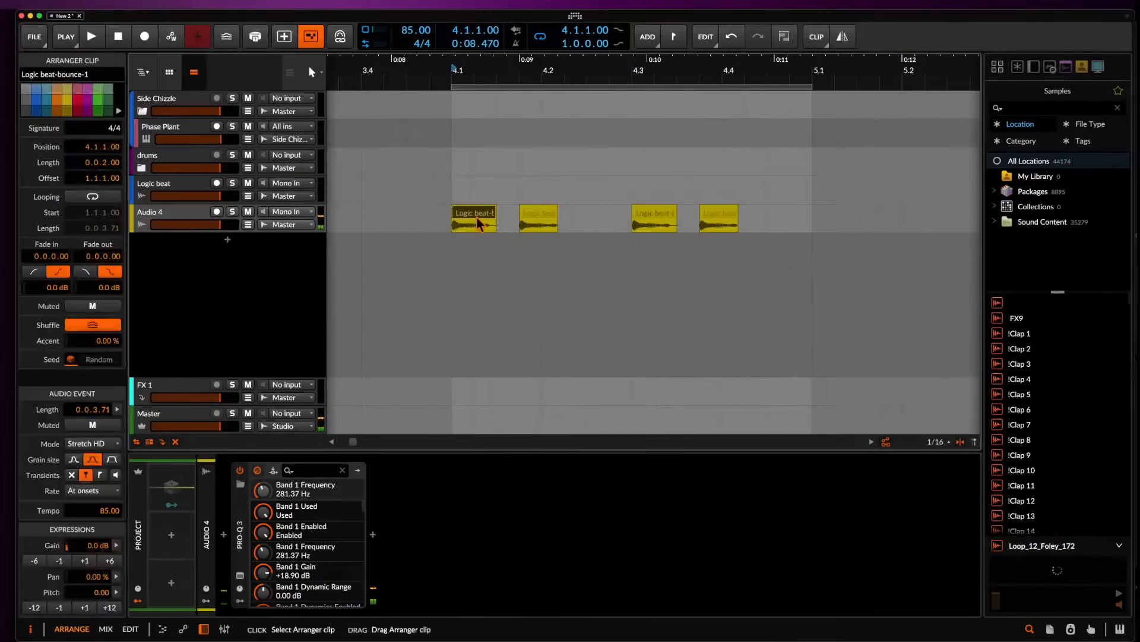
key(Delete)
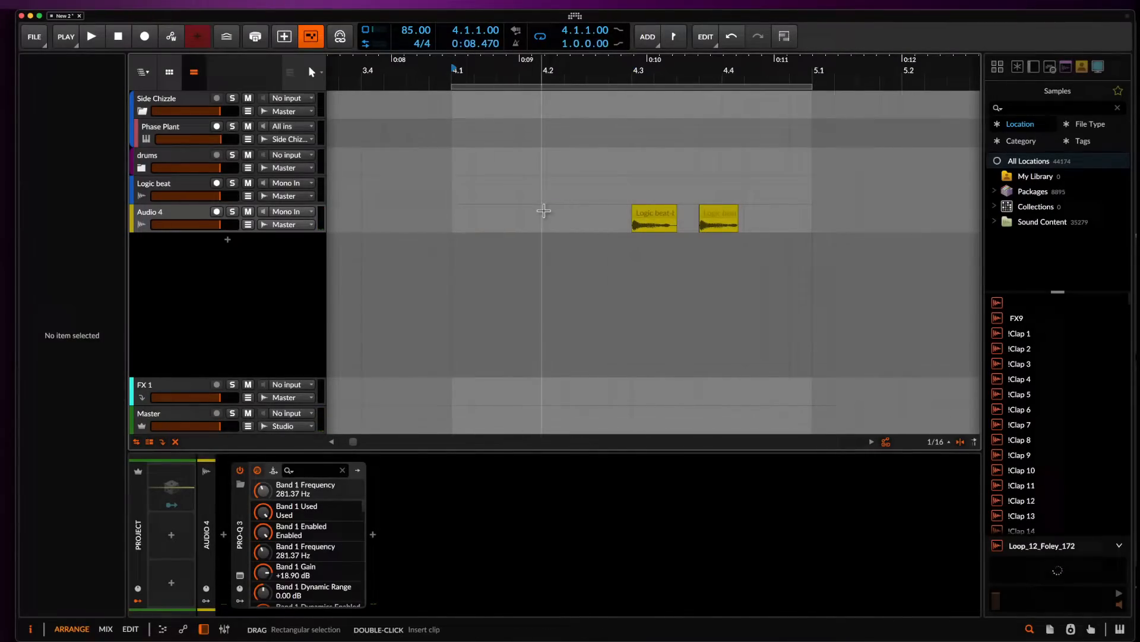
click(661, 218)
drag(492, 221, 480, 221)
click(707, 223)
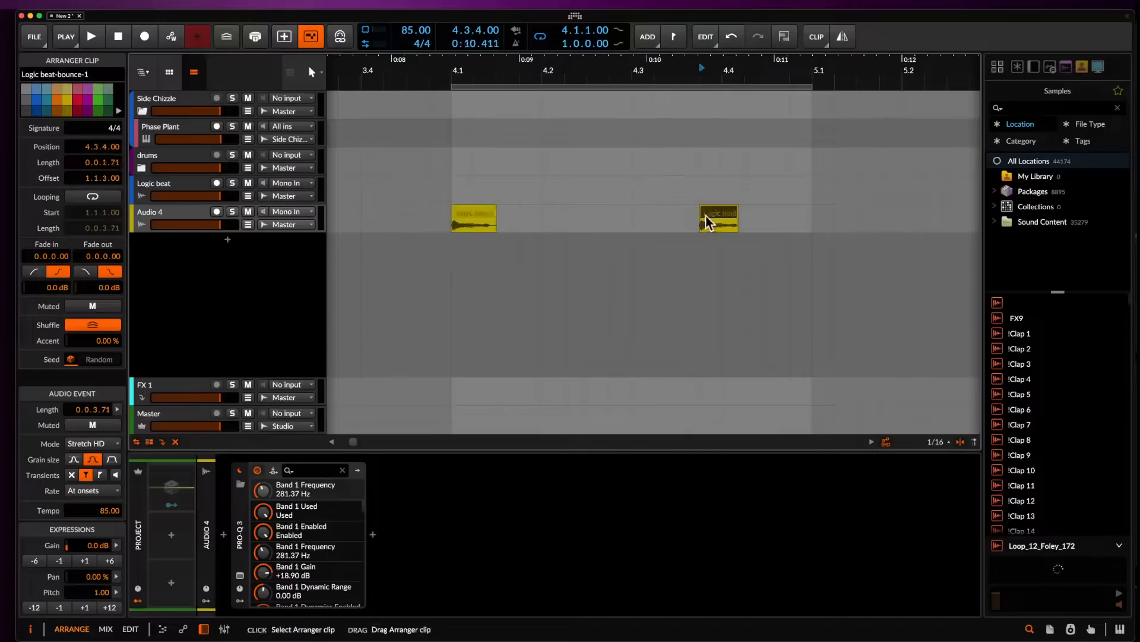
key(Delete)
Bounce the hit at 4.1.1 to a new audio track and move the bounced clip to 4.2.1.
click(480, 217)
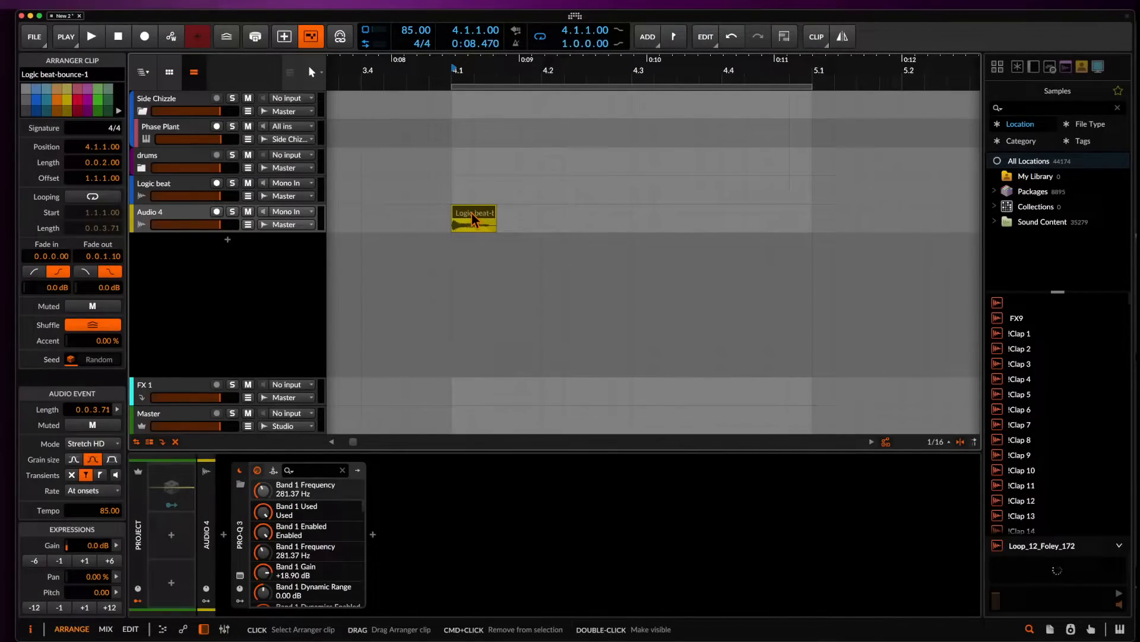
key(super+b)
key(Return)
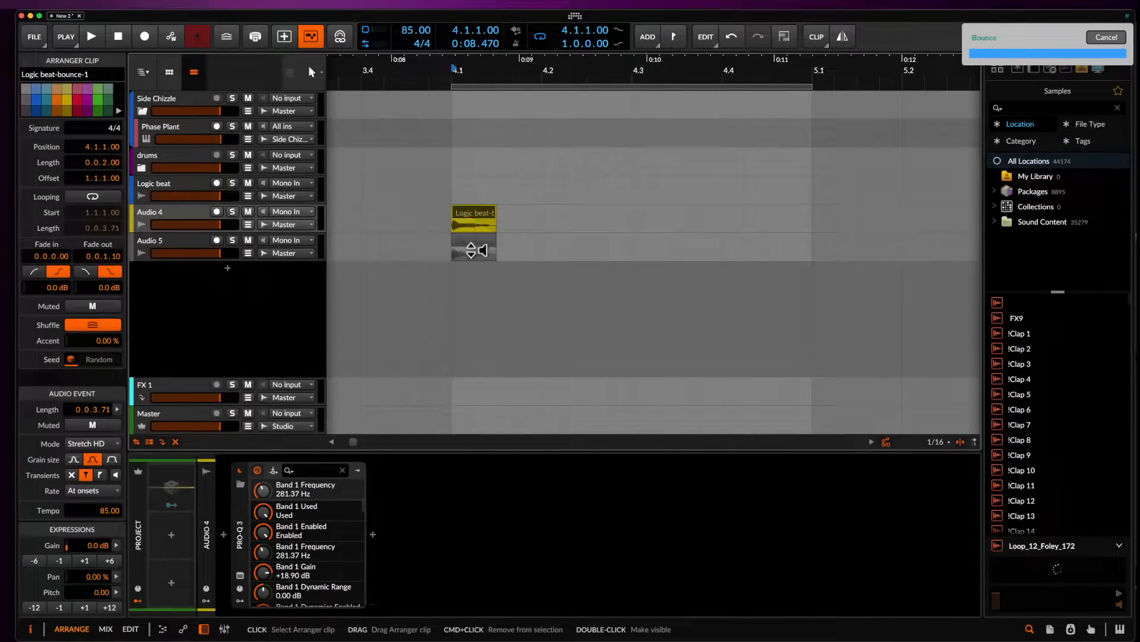
drag(484, 252, 568, 244)
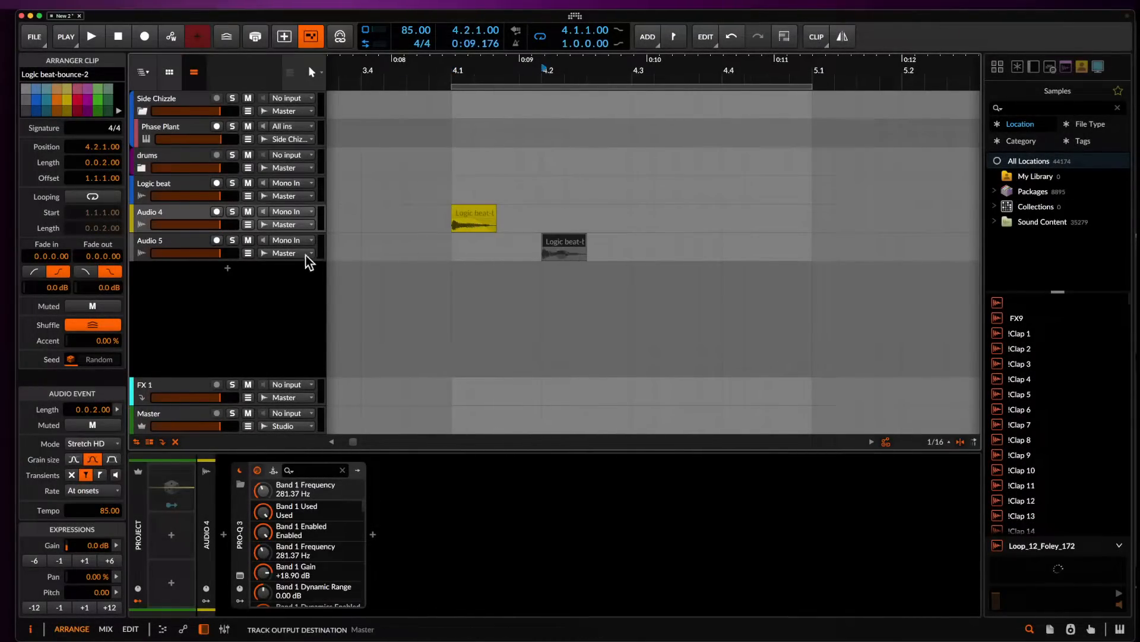
Solo the Audio 5 track and audition the bounced hit, trying a pitch change on it.
click(232, 240)
click(541, 281)
key(space)
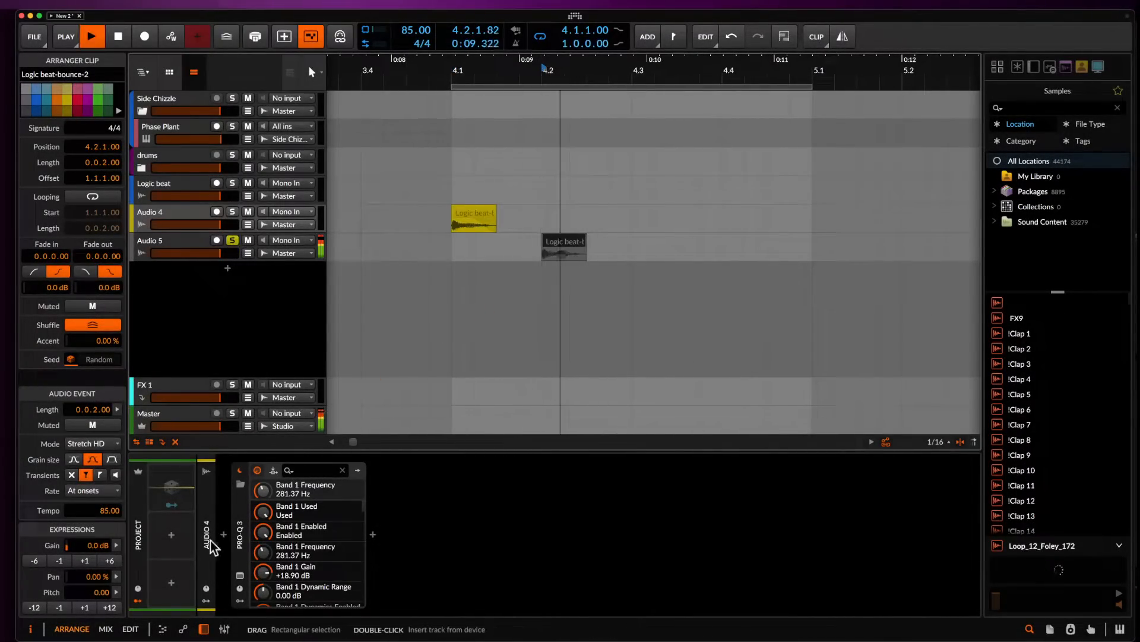
key(space)
key(space)
key(space)
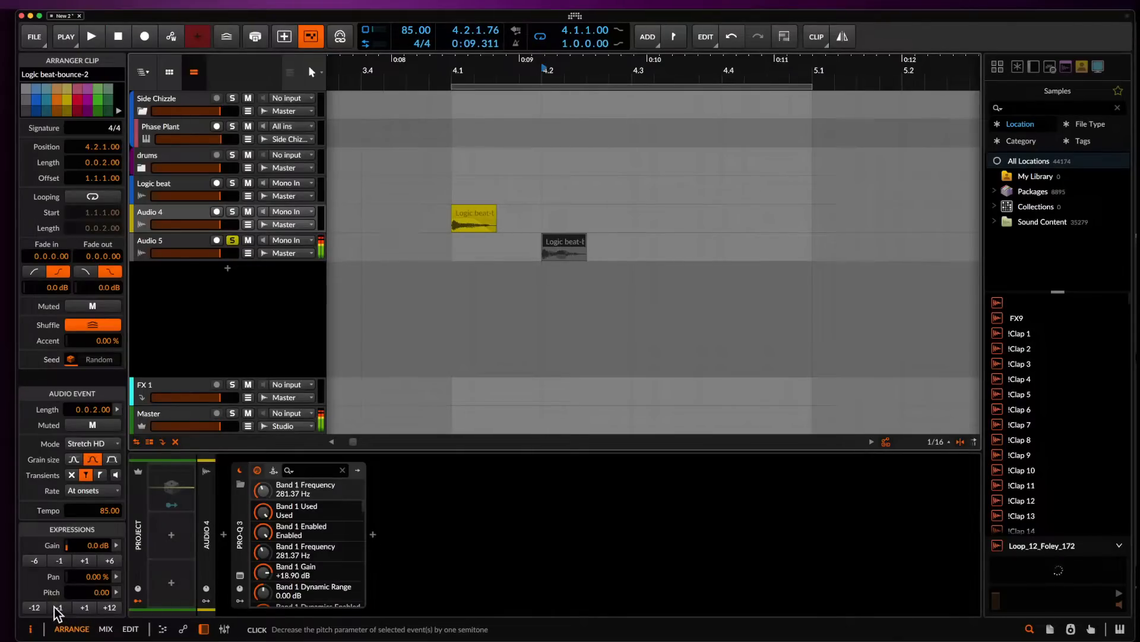
click(85, 607)
key(space)
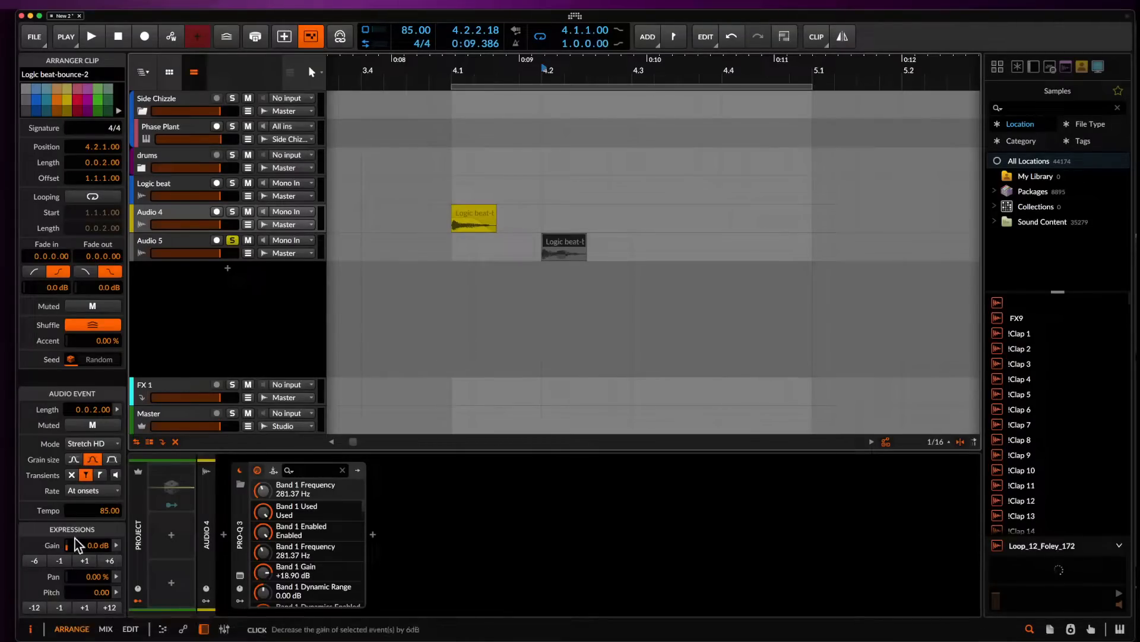
Delete the Audio 5 track with its bounced hit.
click(160, 248)
key(Delete)
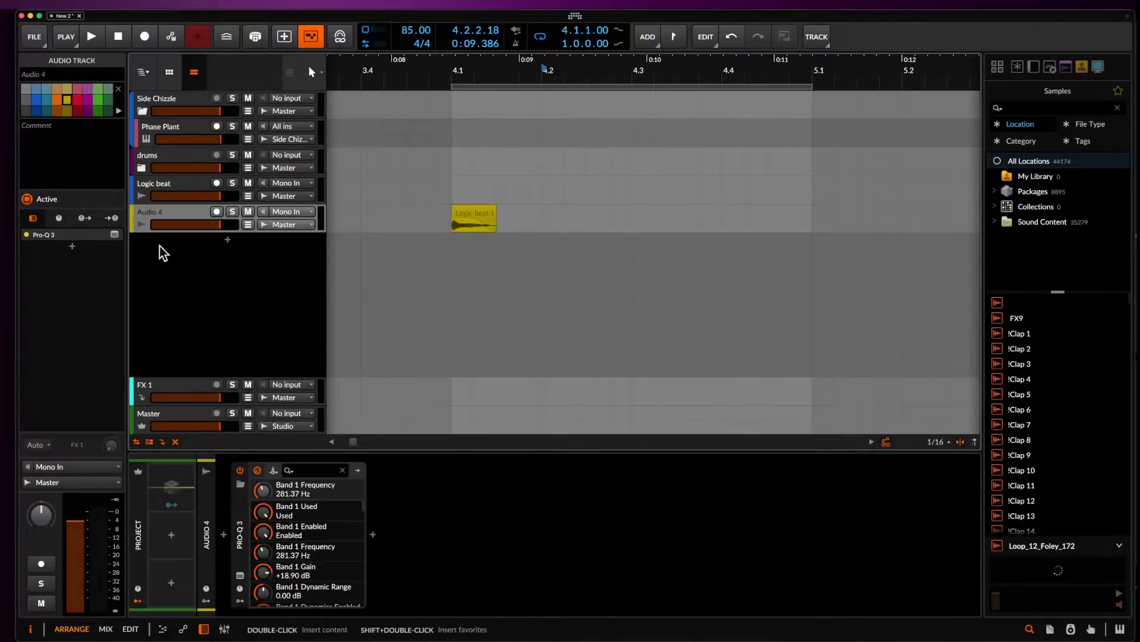
Insert the kHs Resonator effect before Pro-Q 3 on the Audio 4 track.
click(223, 534)
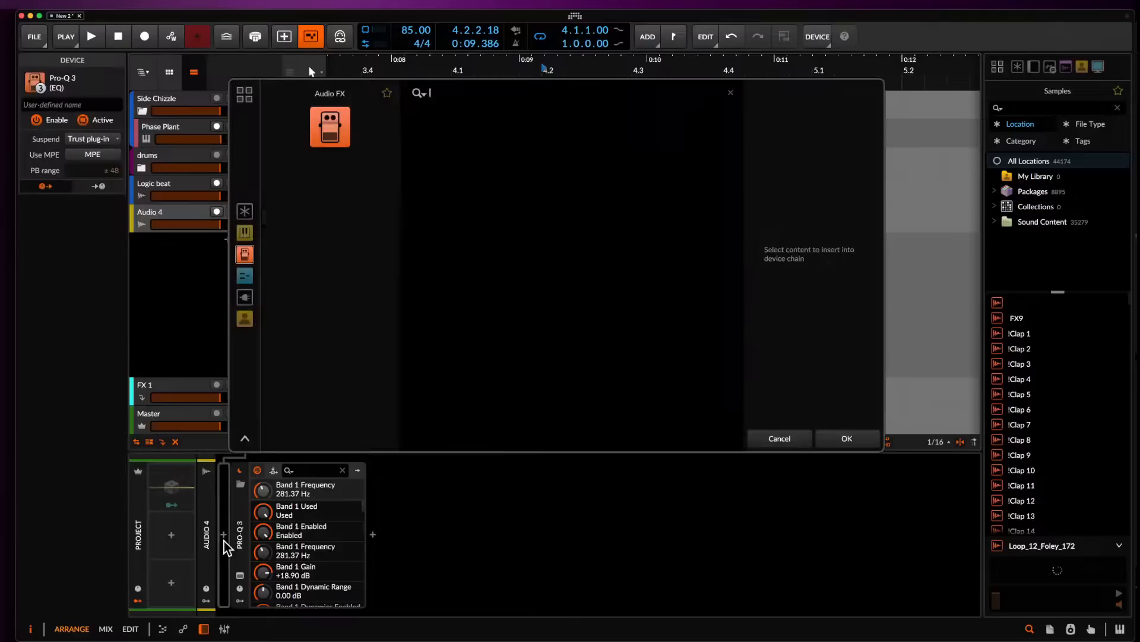
text(res)
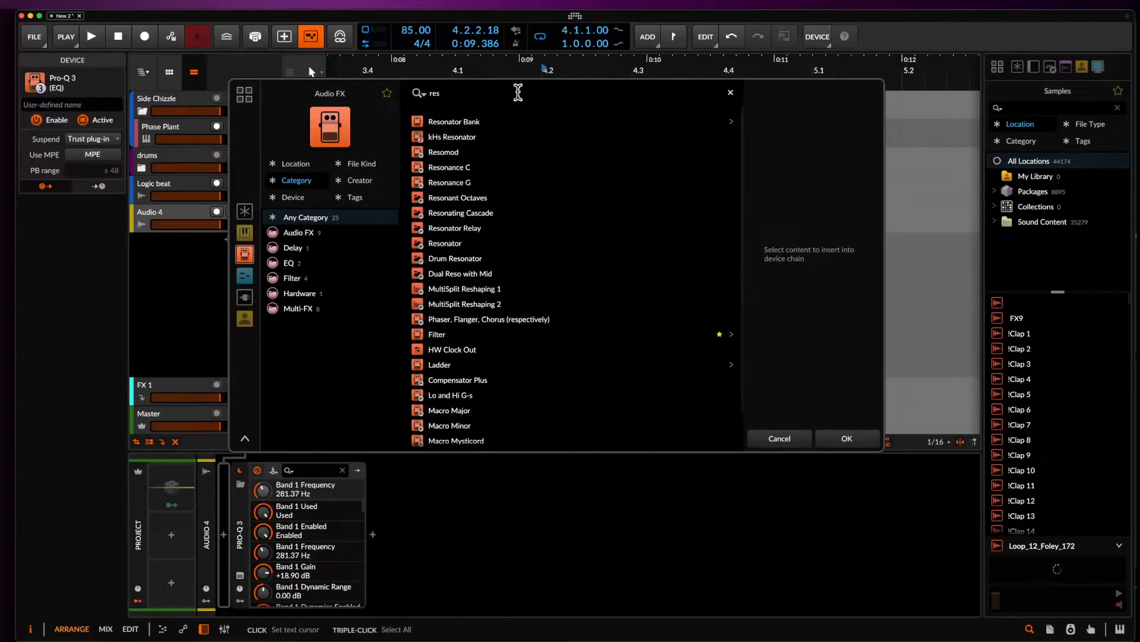
click(453, 137)
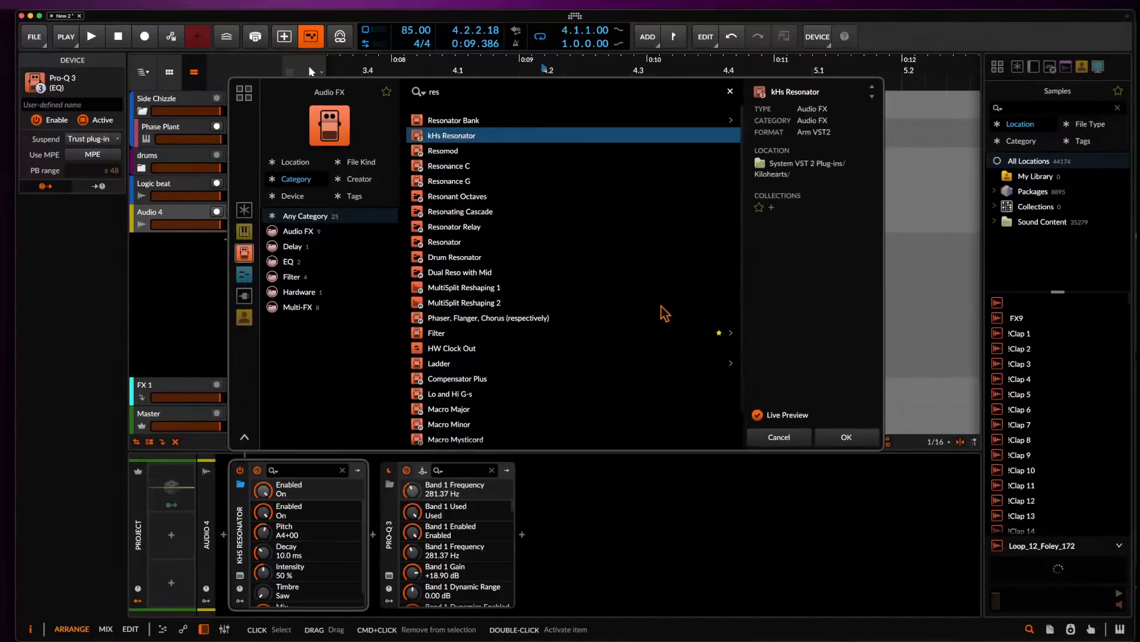
click(841, 437)
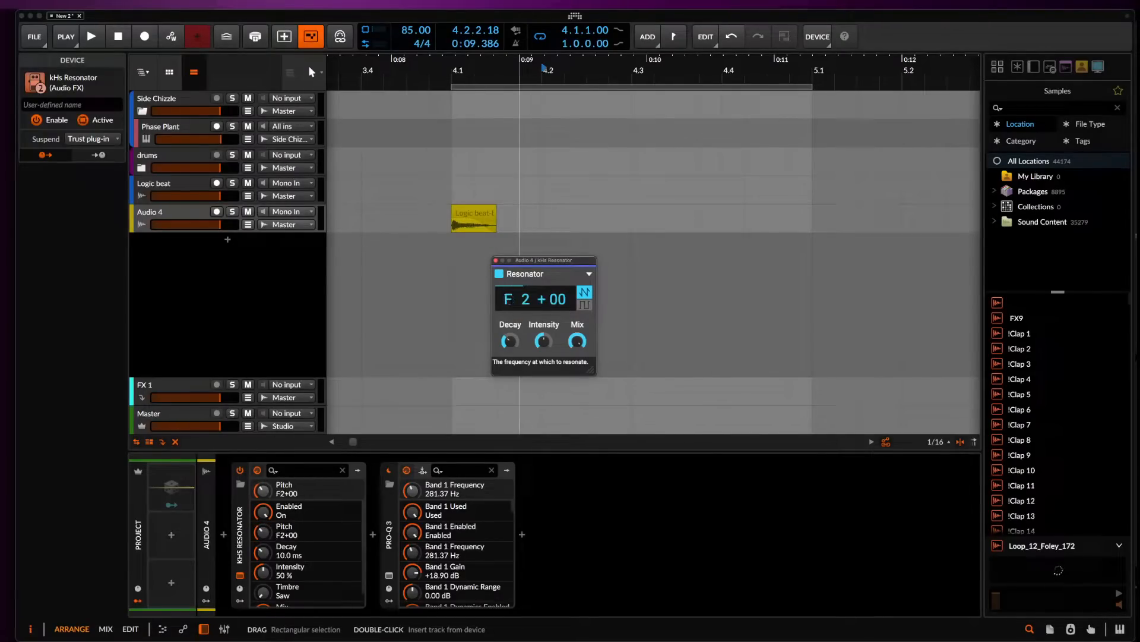
Retune the boosted Pro-Q 3 band to 280.34 Hz, keeping its gain, and close the EQ window.
click(389, 577)
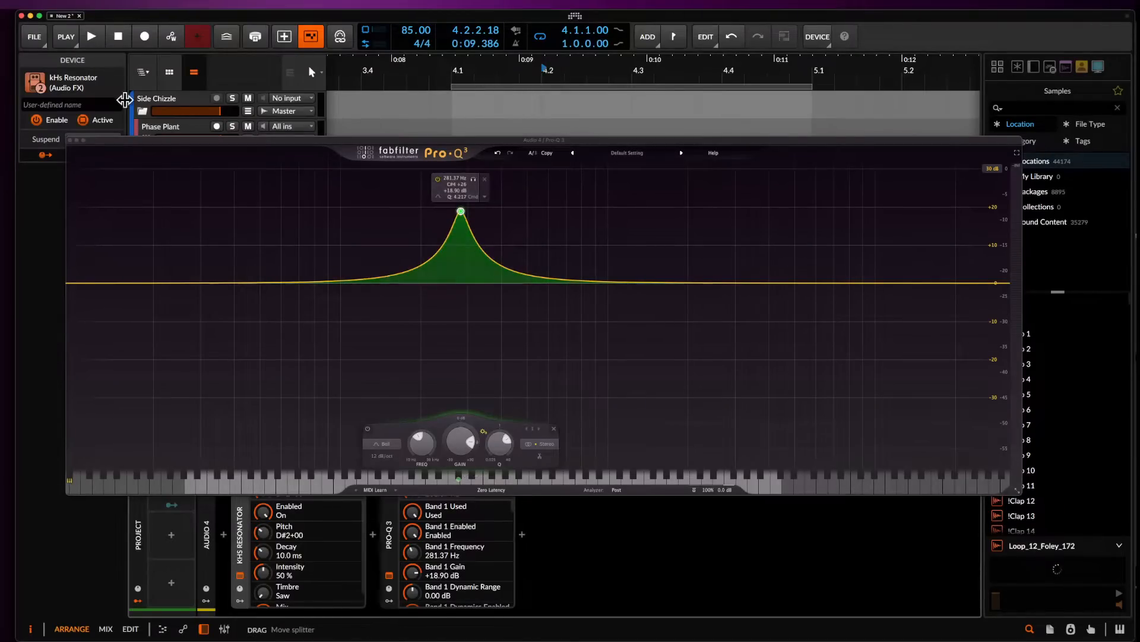
click(461, 214)
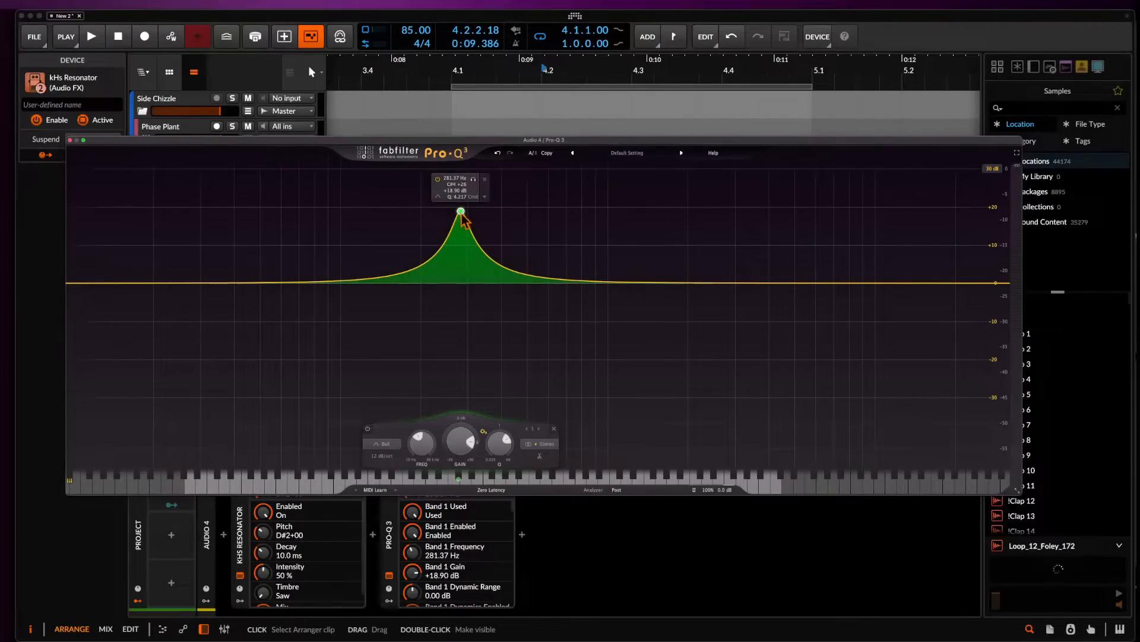
drag(462, 215, 463, 216)
click(70, 140)
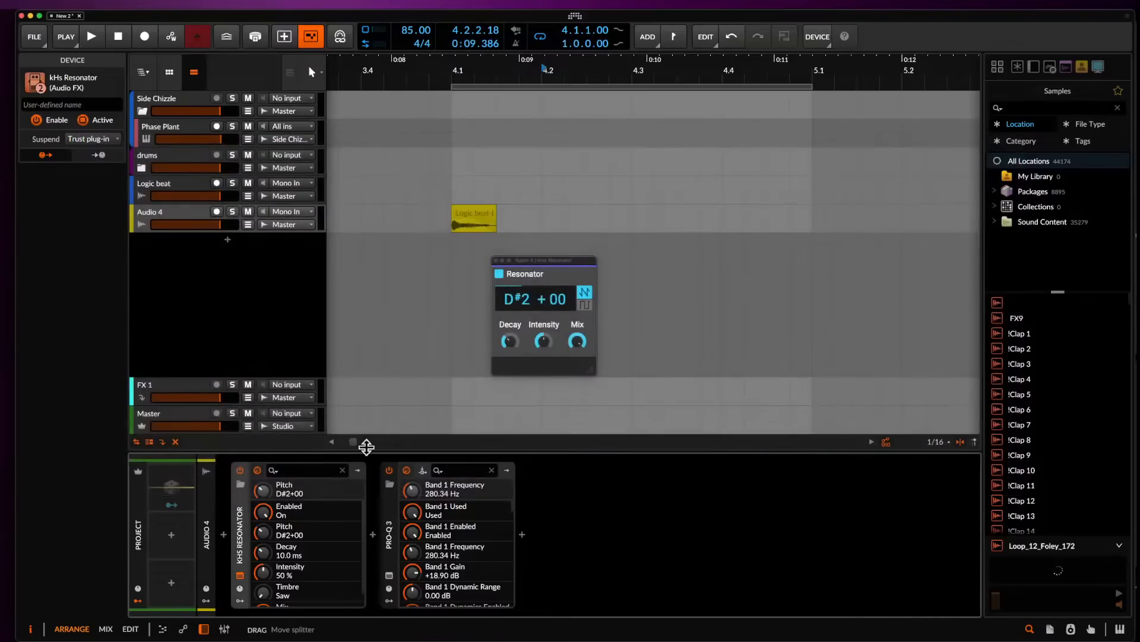
Tune the Resonator to C#3 with odd harmonics, 45.2 ms decay and 17% intensity while auditioning the hit.
click(516, 303)
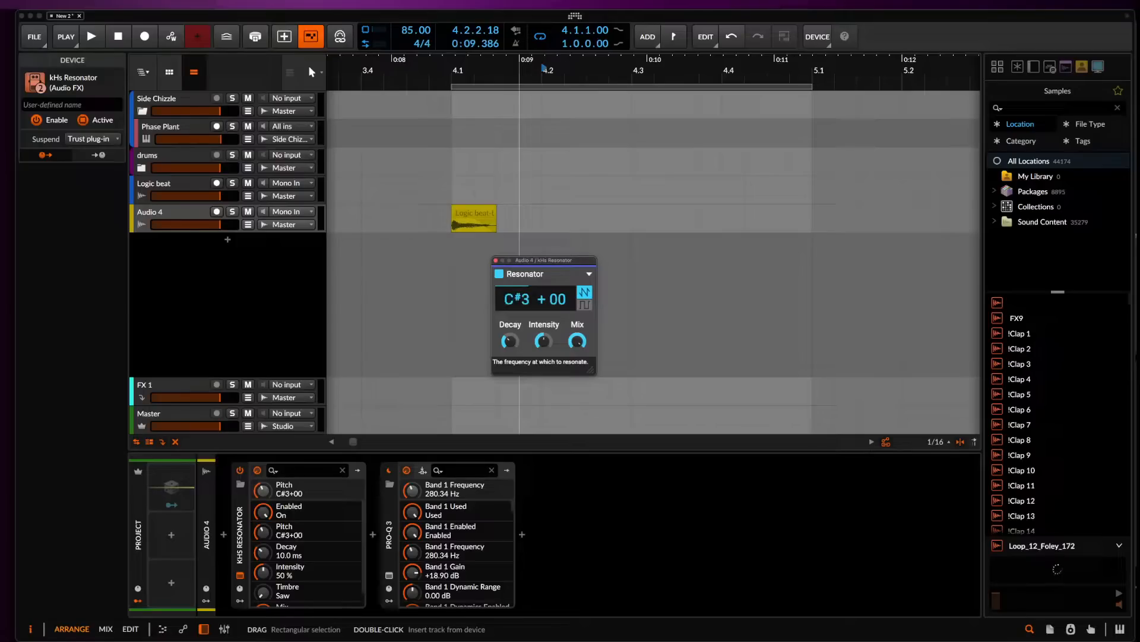
click(468, 211)
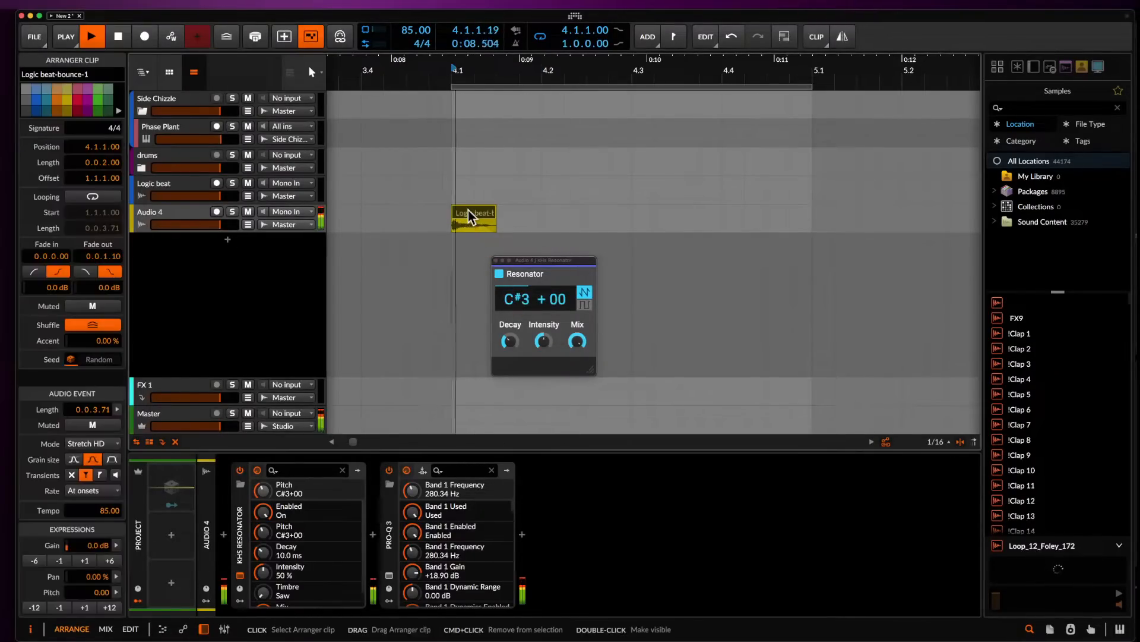
click(584, 305)
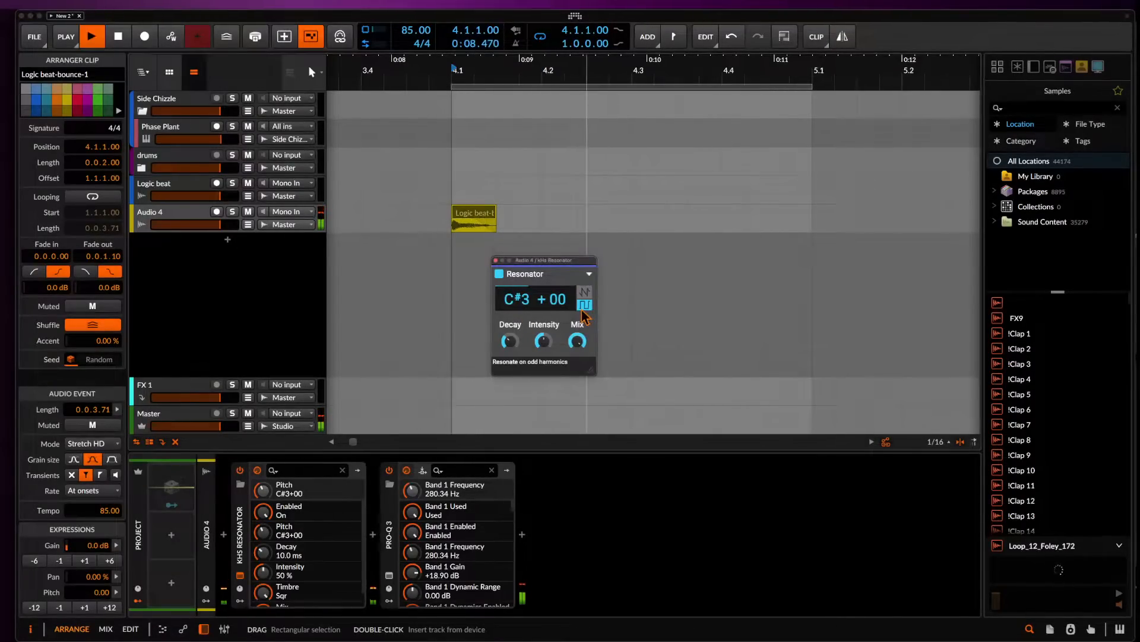
drag(510, 341, 543, 352)
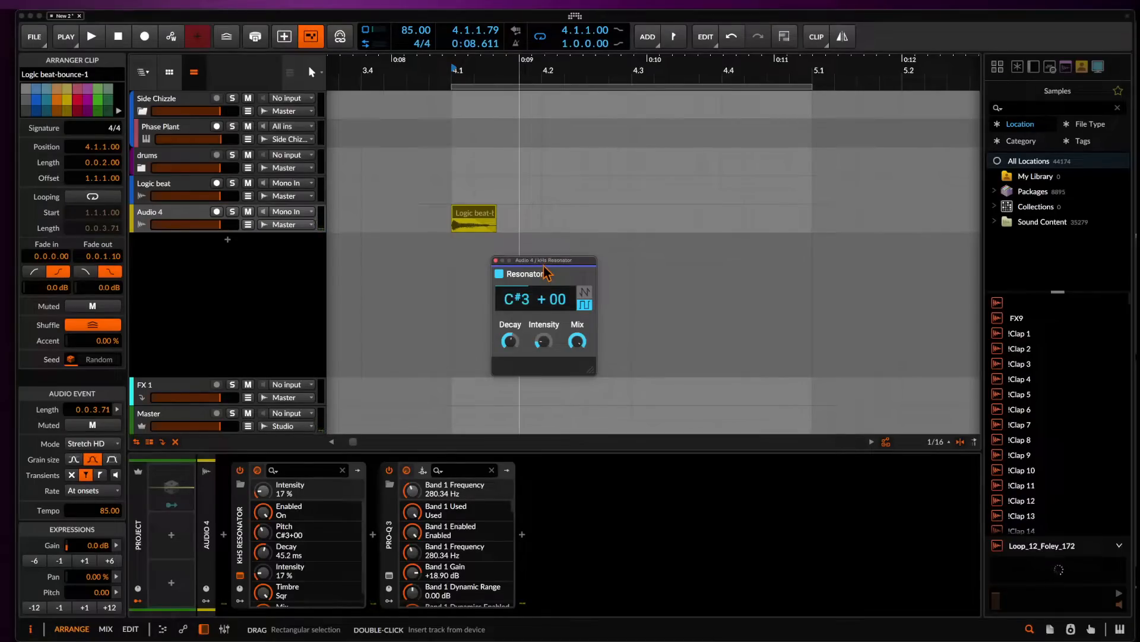
Collapse the Pro-Q 3 and kHs Resonator devices in the Audio 4 chain.
double_click(386, 505)
double_click(250, 514)
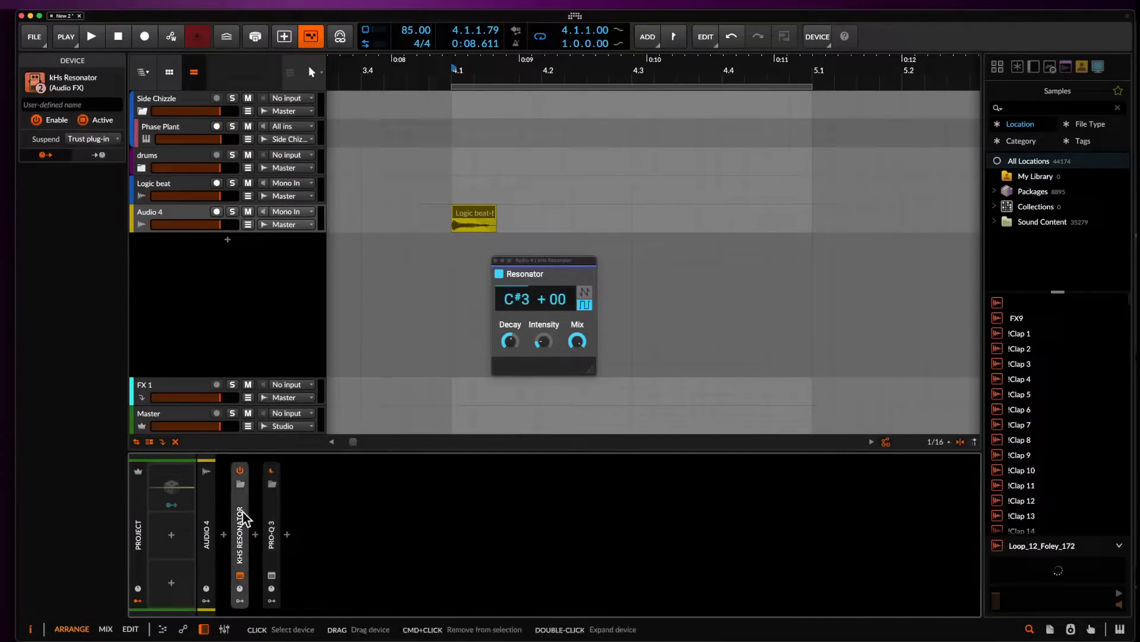
click(287, 534)
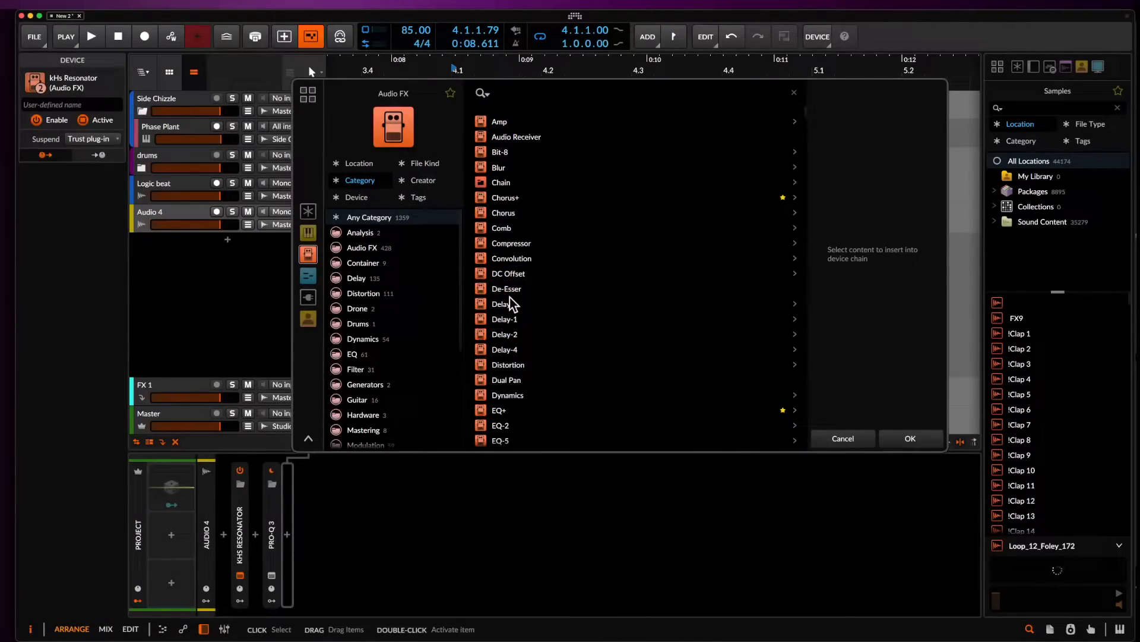
click(841, 440)
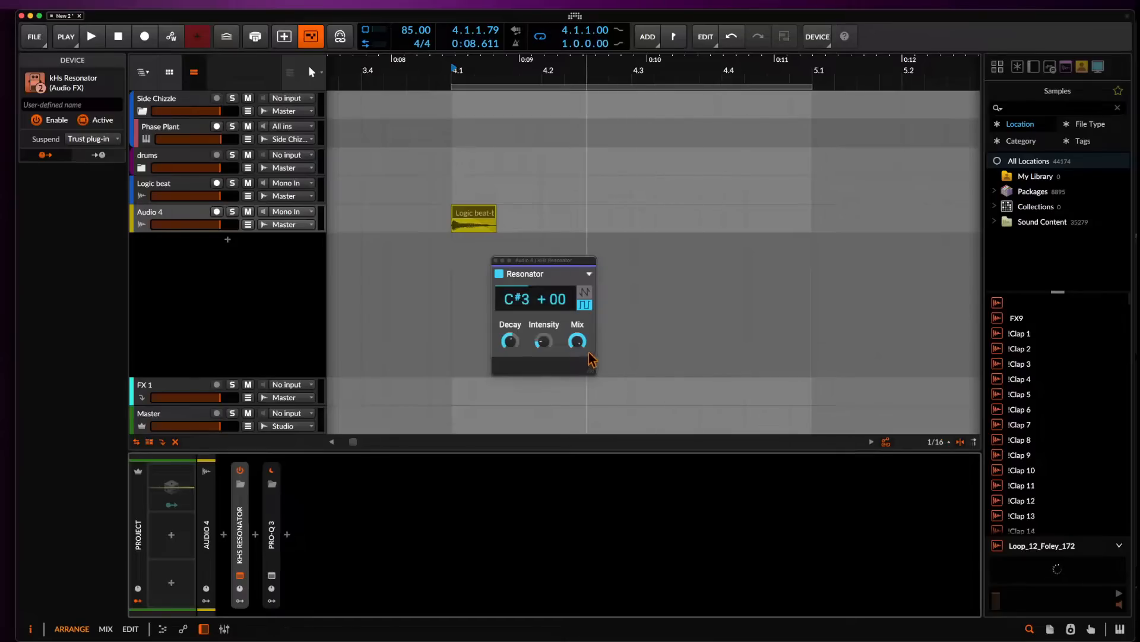
Lower the Resonator's mix to about 36% and lengthen its decay while auditioning the hit.
drag(577, 341, 577, 344)
key(space)
key(space)
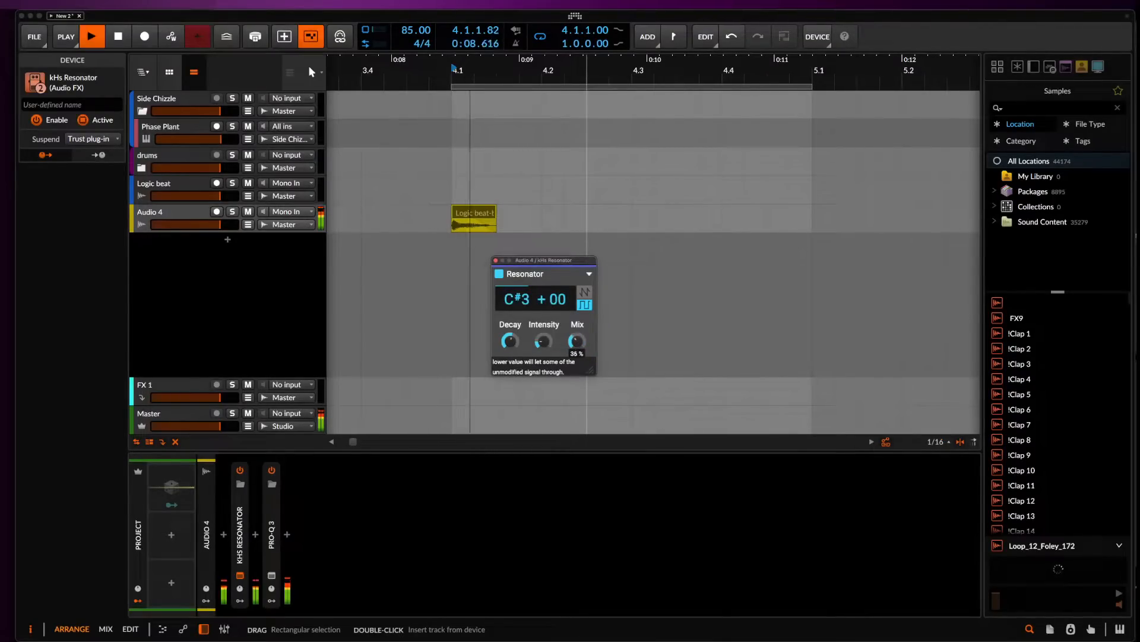
key(space)
key(space)
key(space)
key(space)
key(space)
key(space)
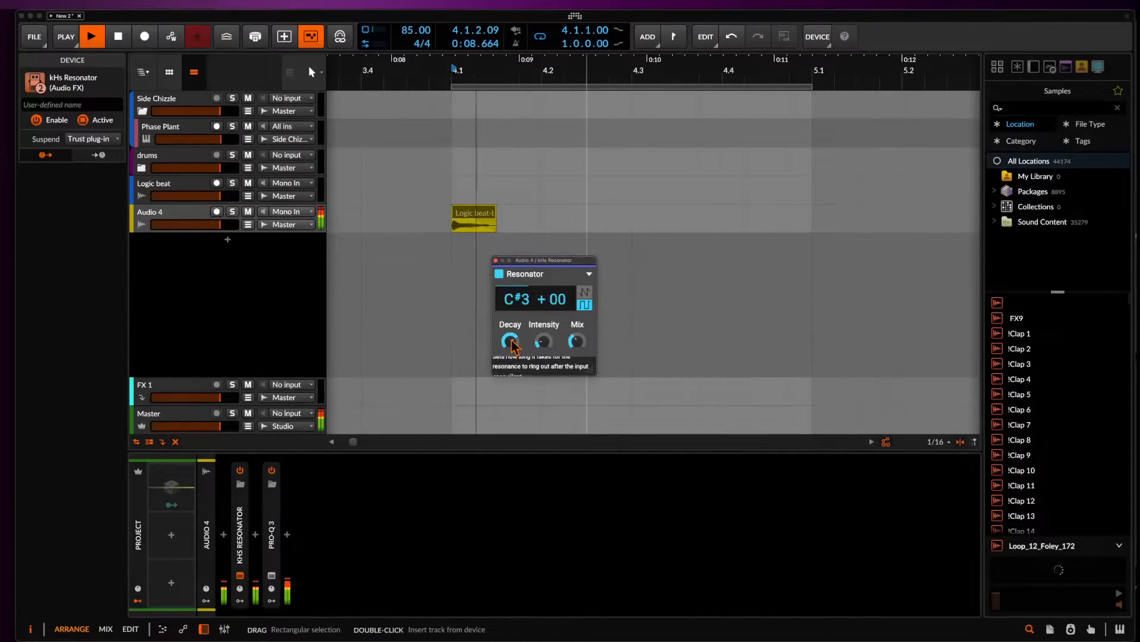
Insert the Saturn 2 distortion effect after Pro-Q 3 on the Audio 4 track.
click(287, 534)
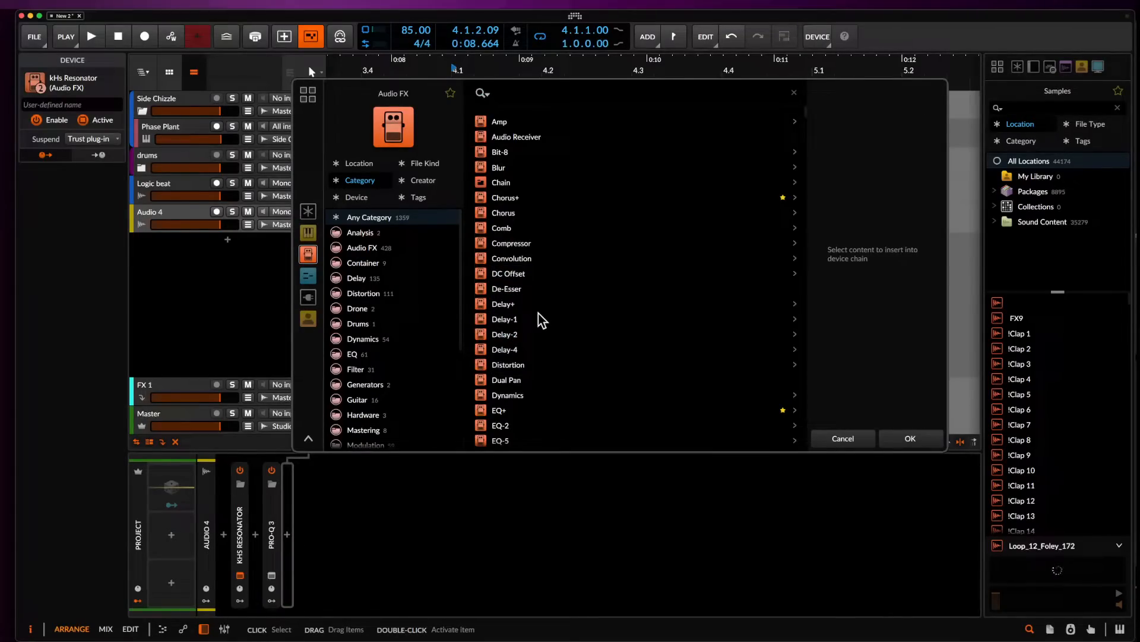
text(satu)
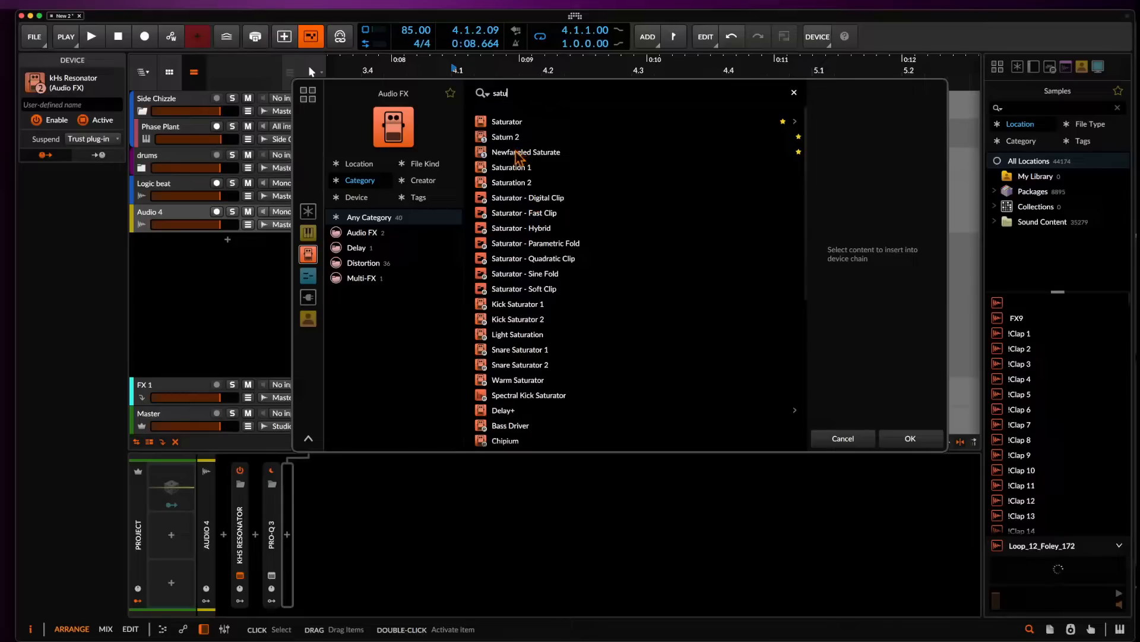
click(506, 138)
click(911, 438)
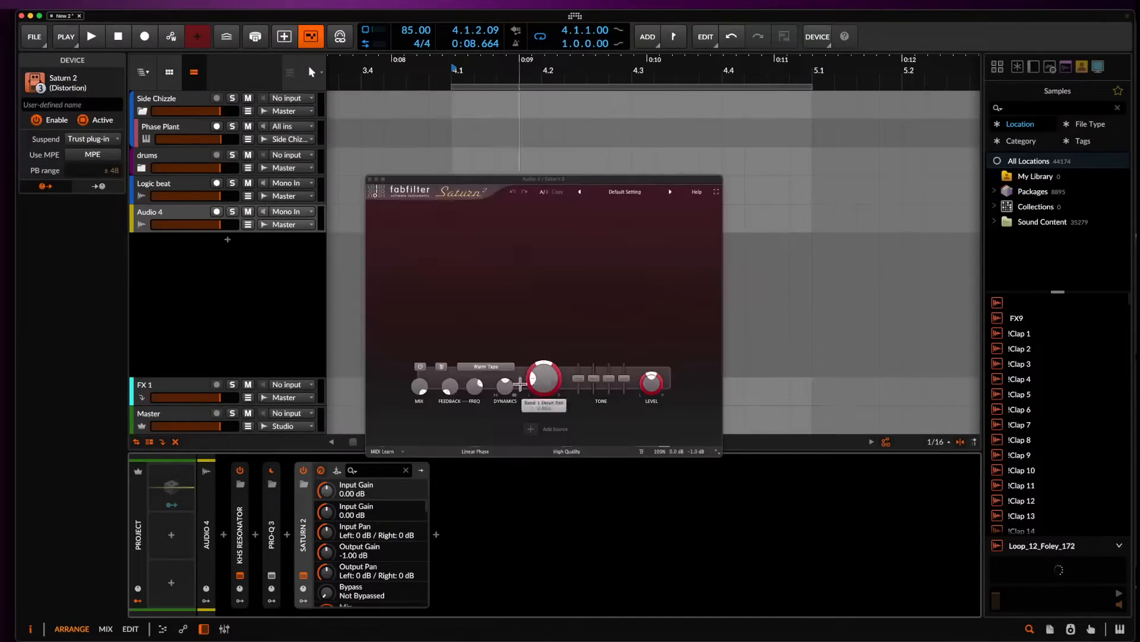
Keep Saturn 2's Warm Tape style, raise its drive, set dynamics to about 0.148 and close its window.
click(486, 368)
click(476, 342)
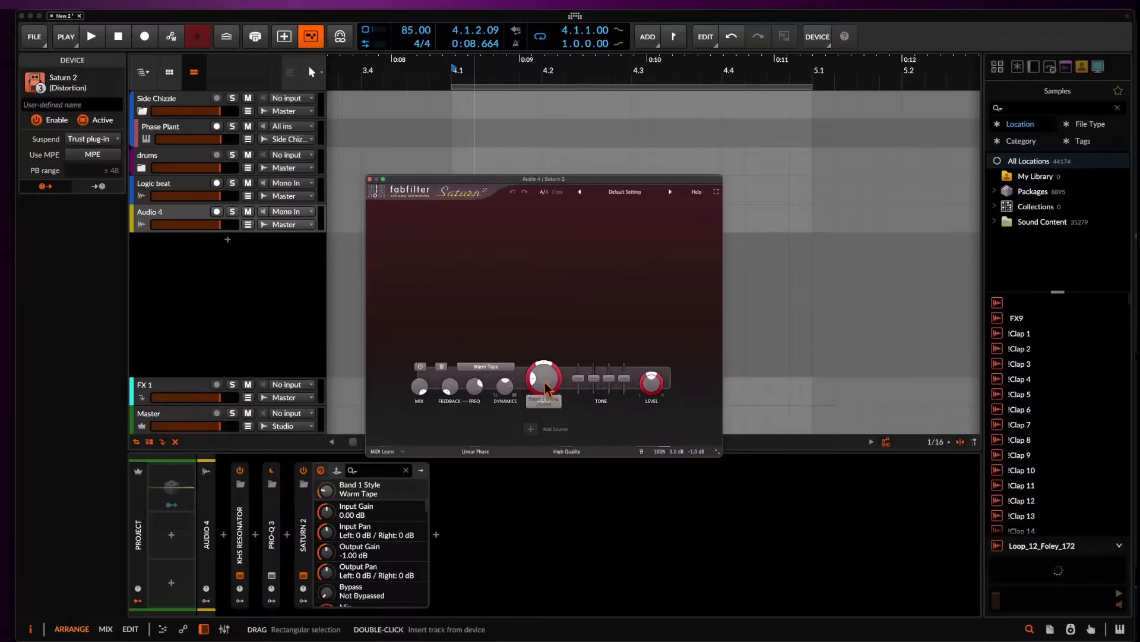
drag(545, 379, 536, 351)
drag(505, 389, 495, 368)
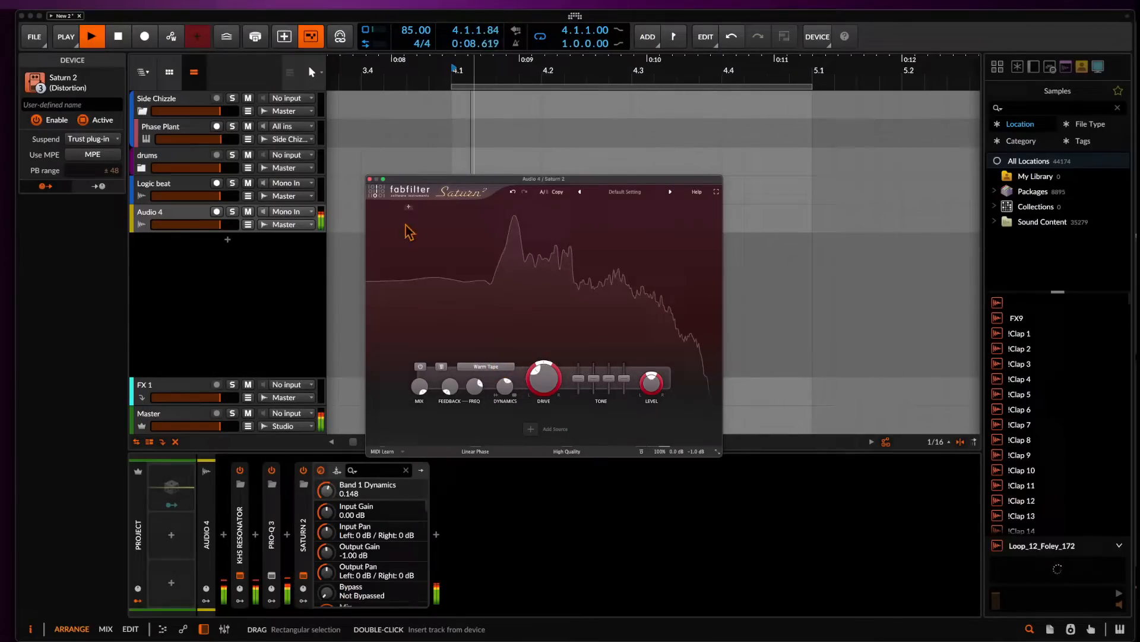
click(371, 179)
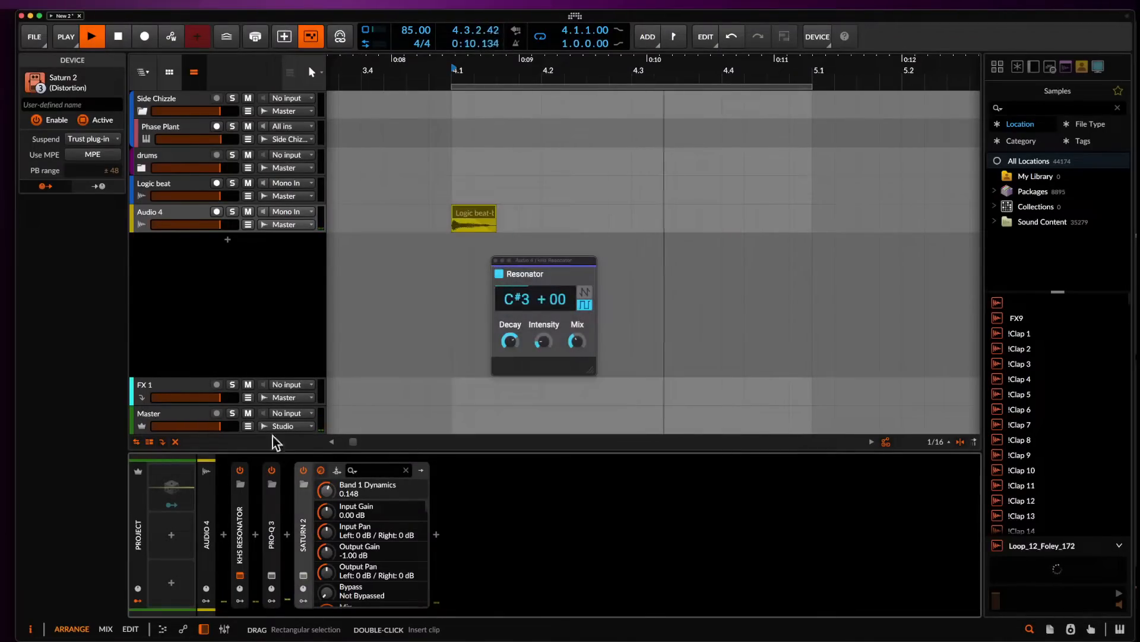
Add a 12 dB/oct high cut at about 2578 Hz in Pro-Q 3 and audition the hit.
click(271, 574)
key(space)
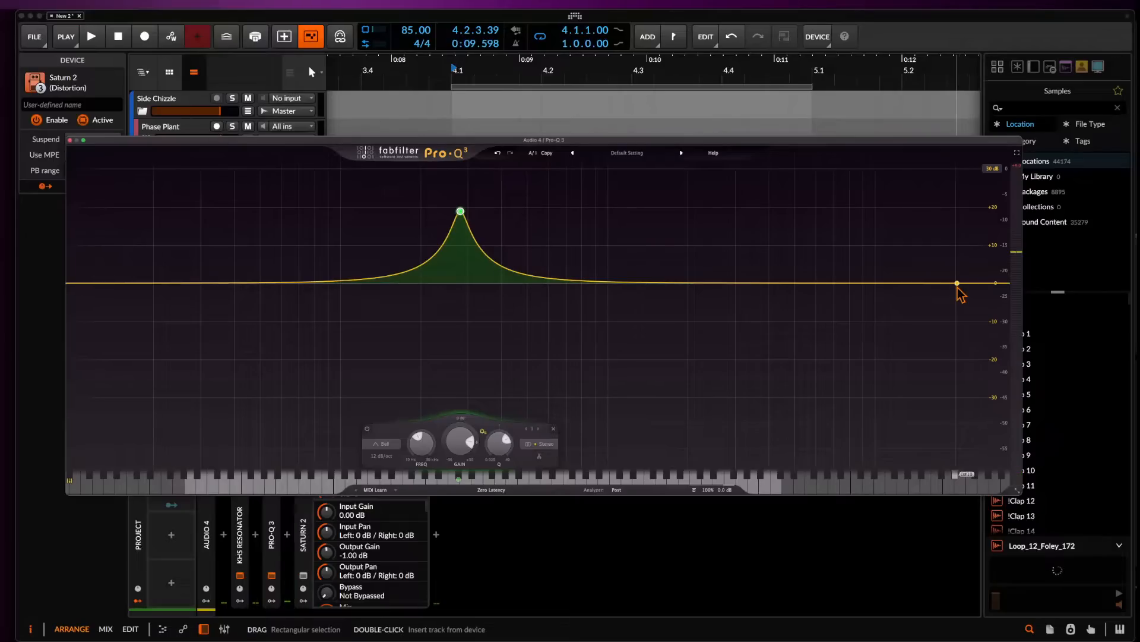
drag(957, 288, 717, 290)
key(space)
key(space)
key(space)
key(space)
key(space)
key(space)
key(space)
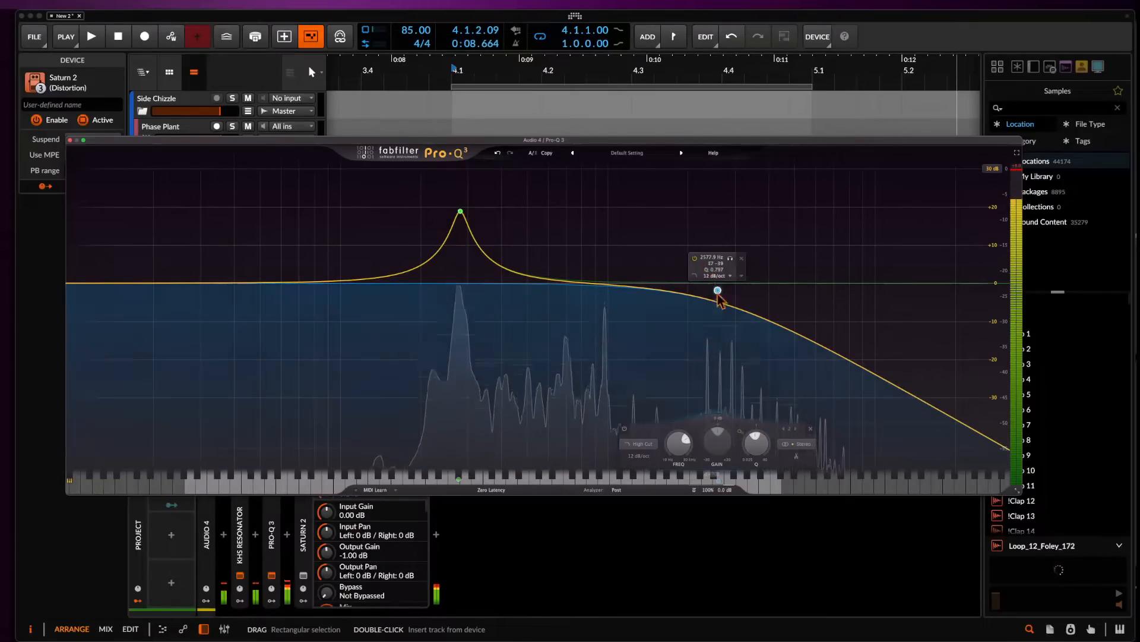
Change the Pro-Q 3 high cut to 24 dB/oct at about 11584 Hz with a Q of about 0.246.
key(space)
alt+shift+click(717, 291)
key(space)
drag(717, 290, 892, 326)
key(space)
key(space)
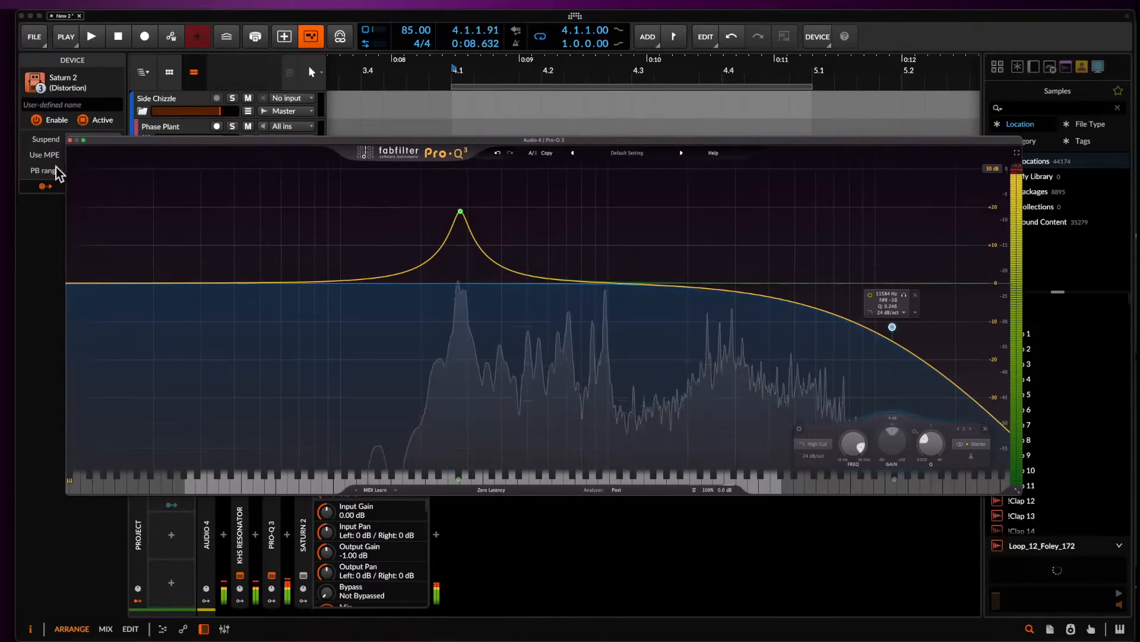
click(70, 140)
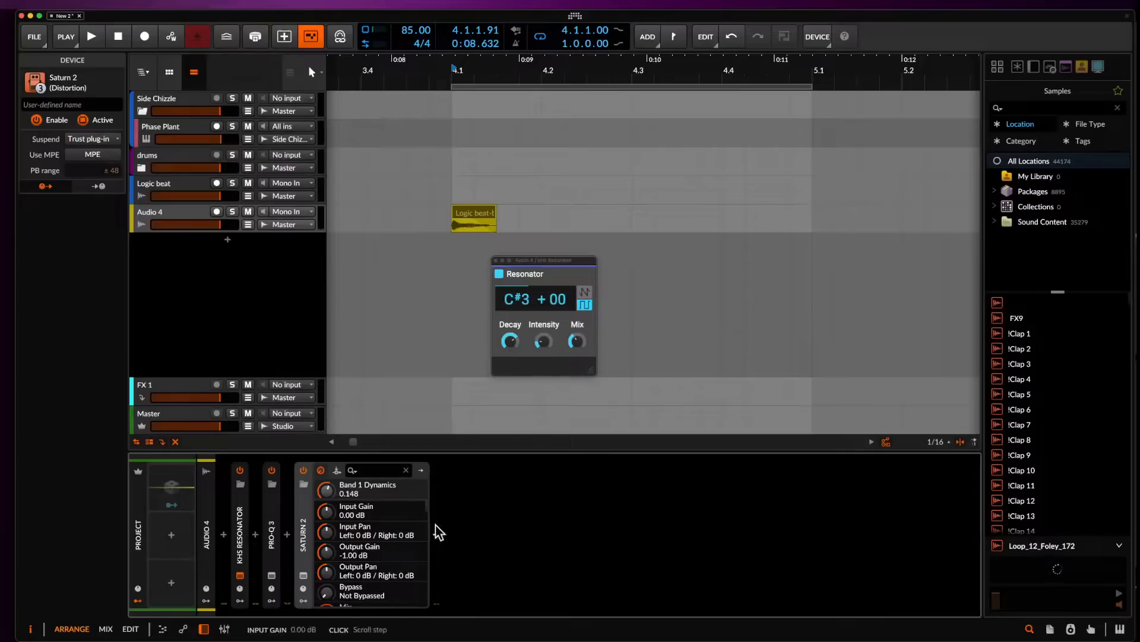
Insert the Timeless 3 delay after Saturn 2 on the Audio 4 track.
click(437, 533)
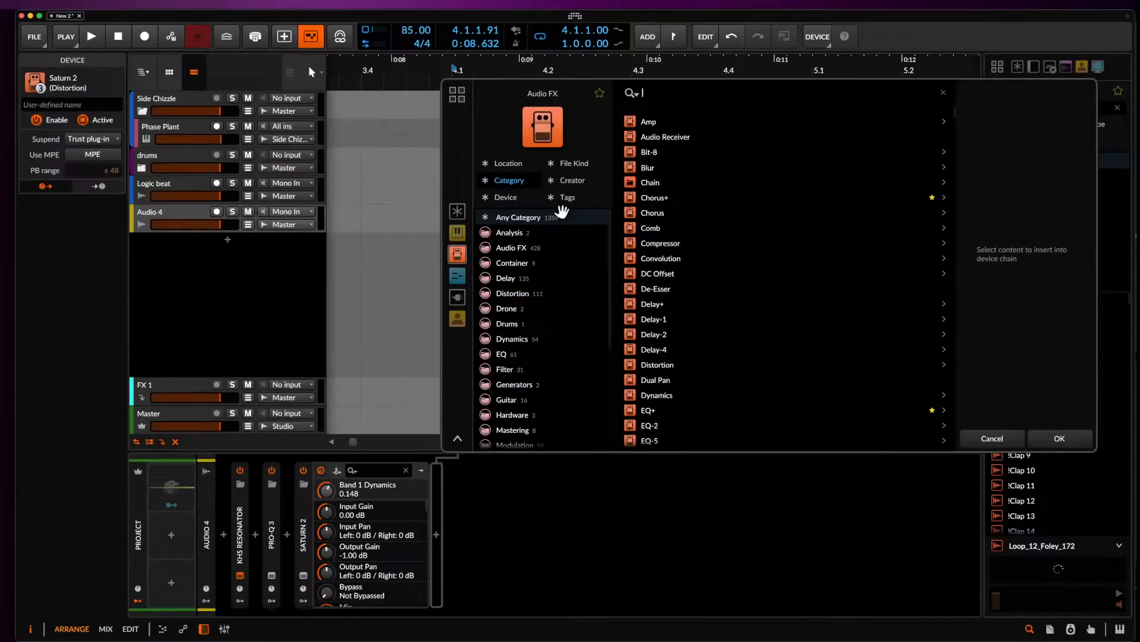
text(time)
click(662, 137)
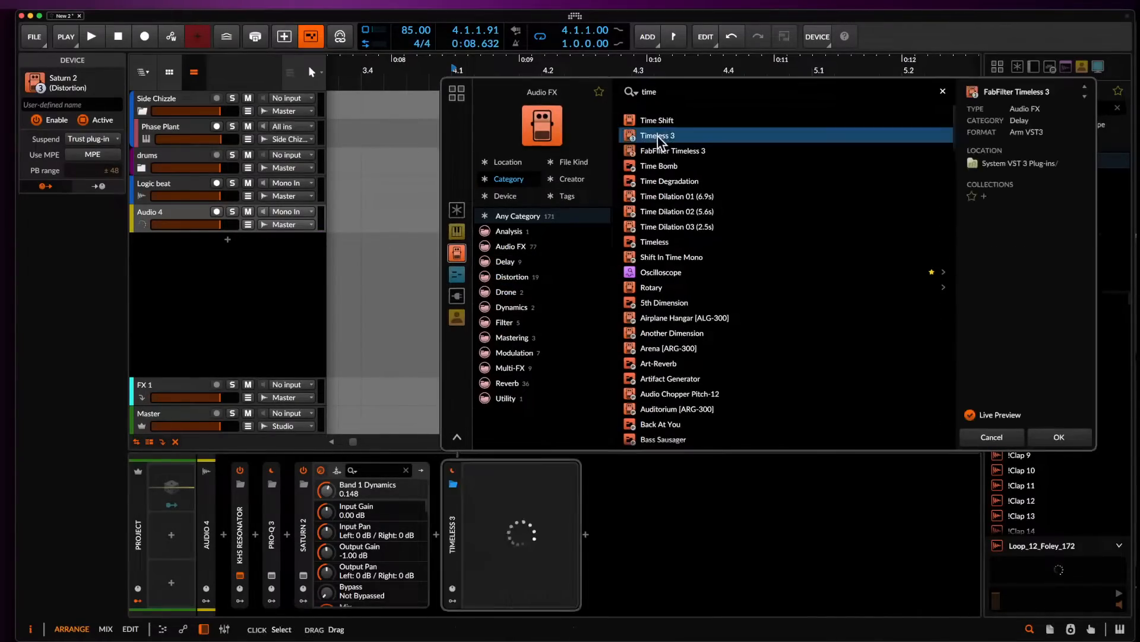
click(1062, 437)
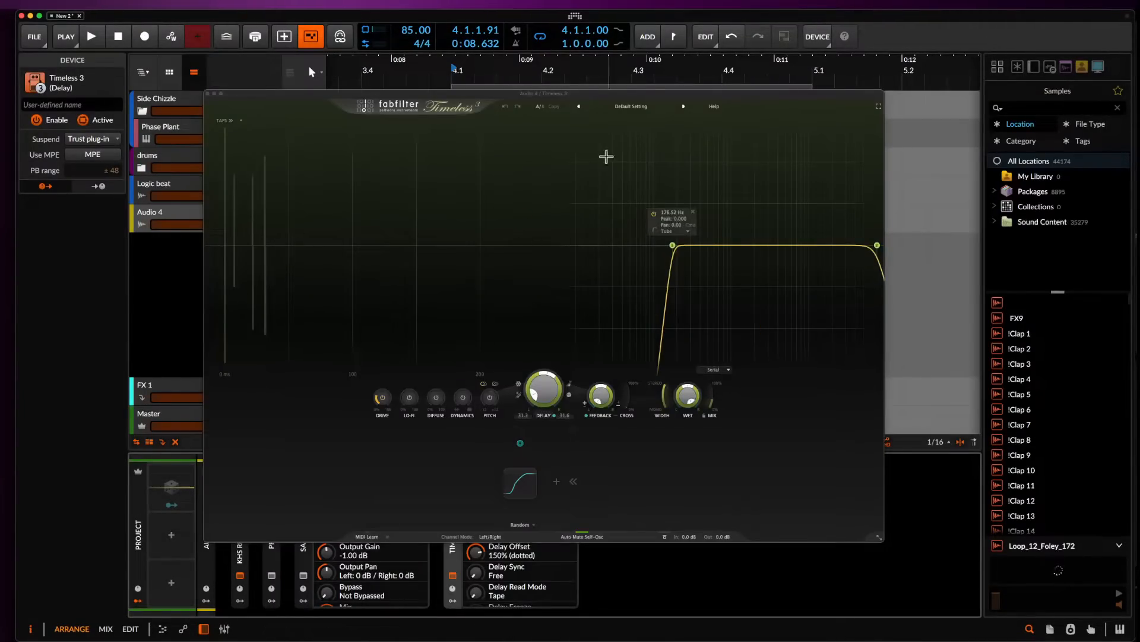
Audition the medium Timeless 3 presets from Synth - Motion bM through Synth - Resonant Modulated bM to Synth - Thin Degraded bM.
click(626, 107)
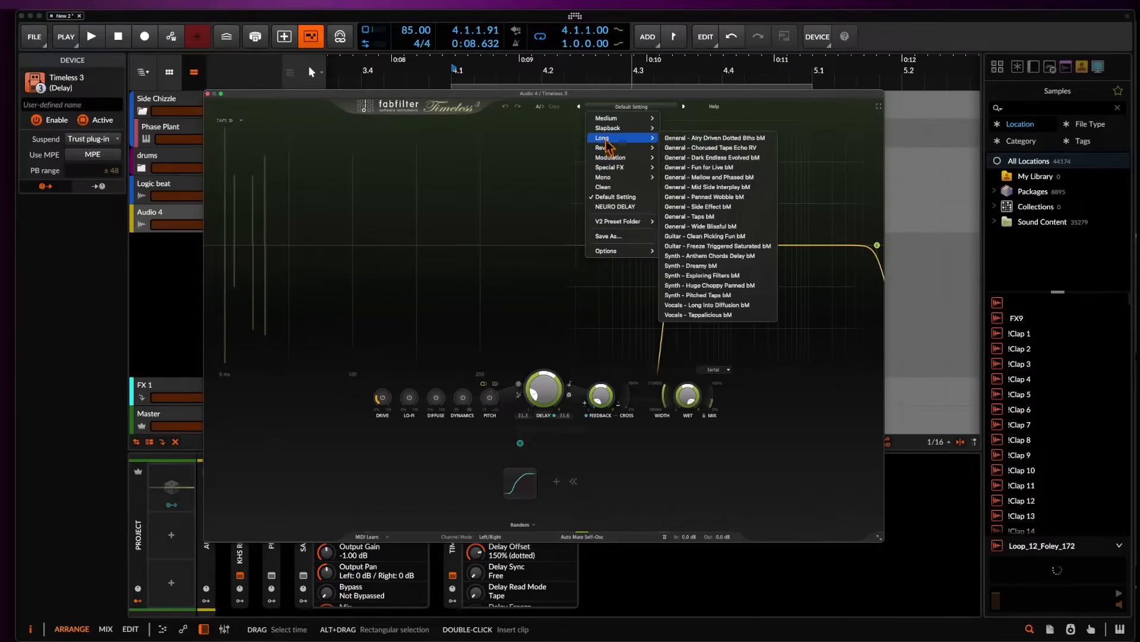
mouse_move(606, 121)
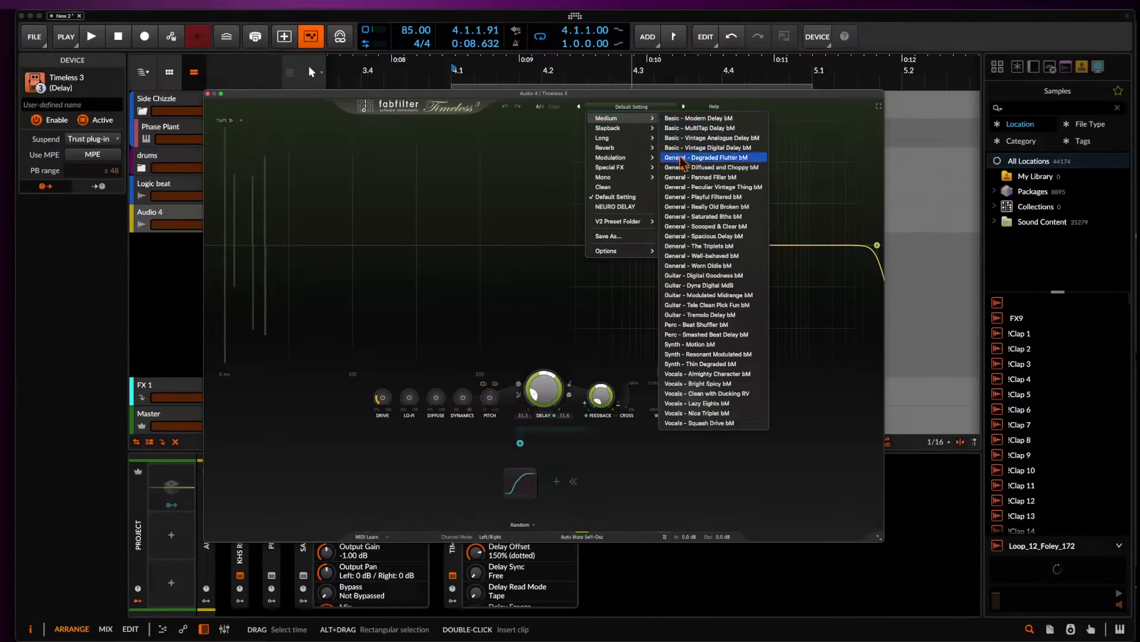
click(713, 344)
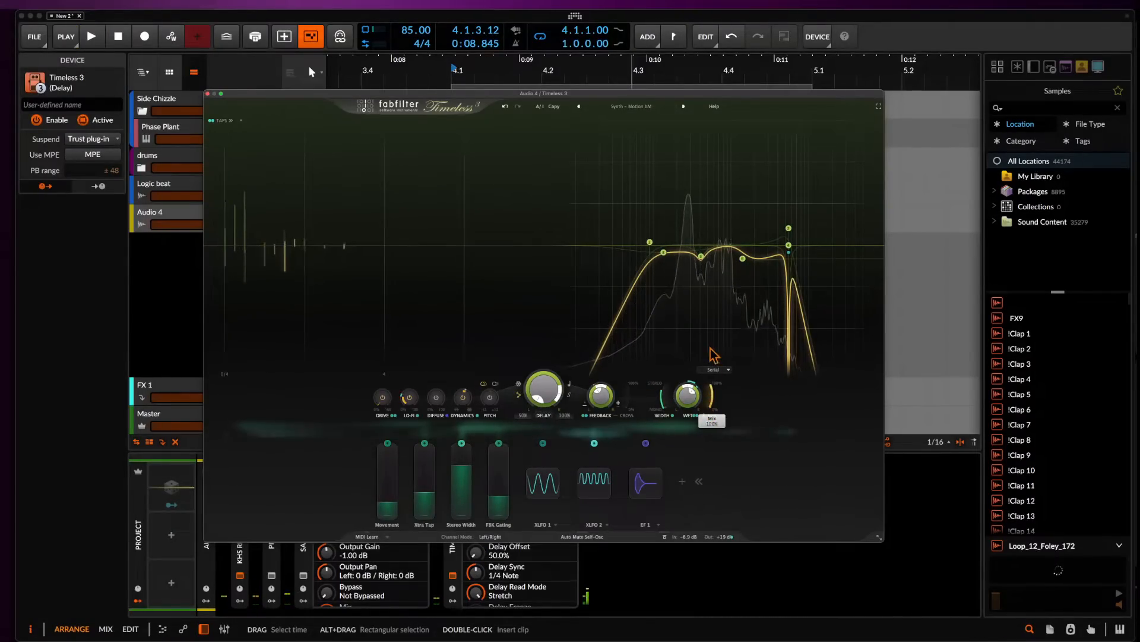
key(space)
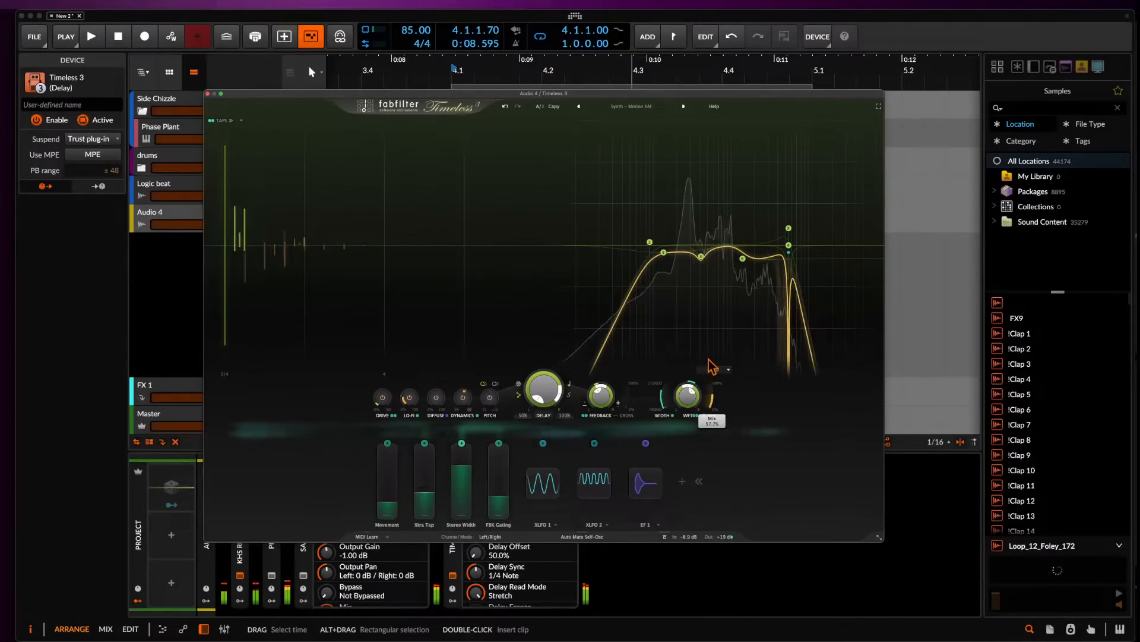
click(683, 106)
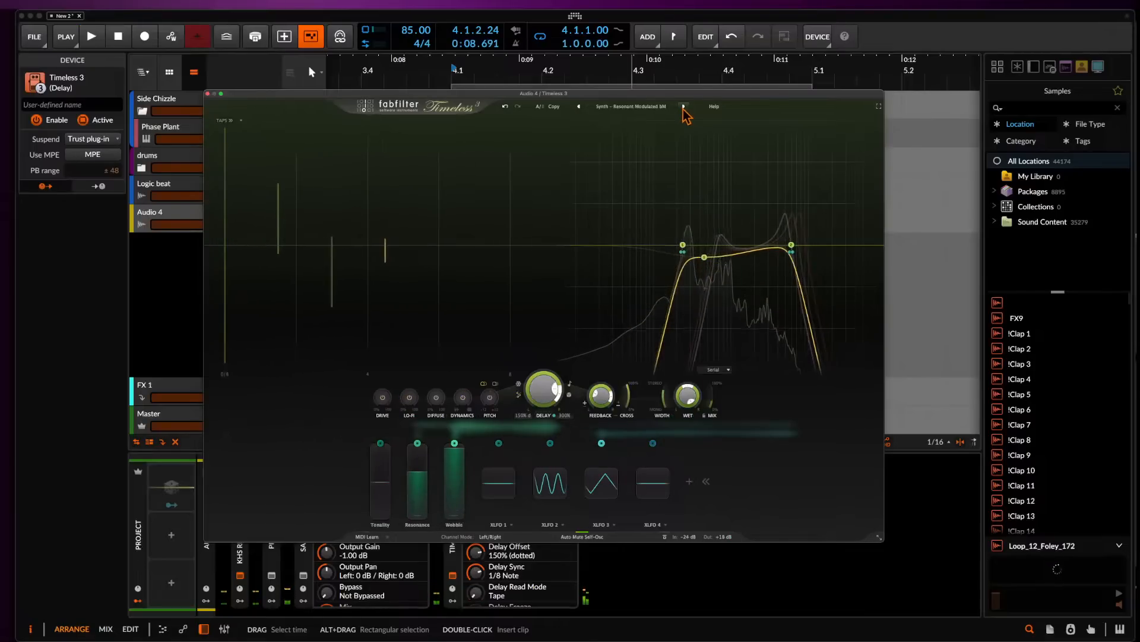
click(683, 107)
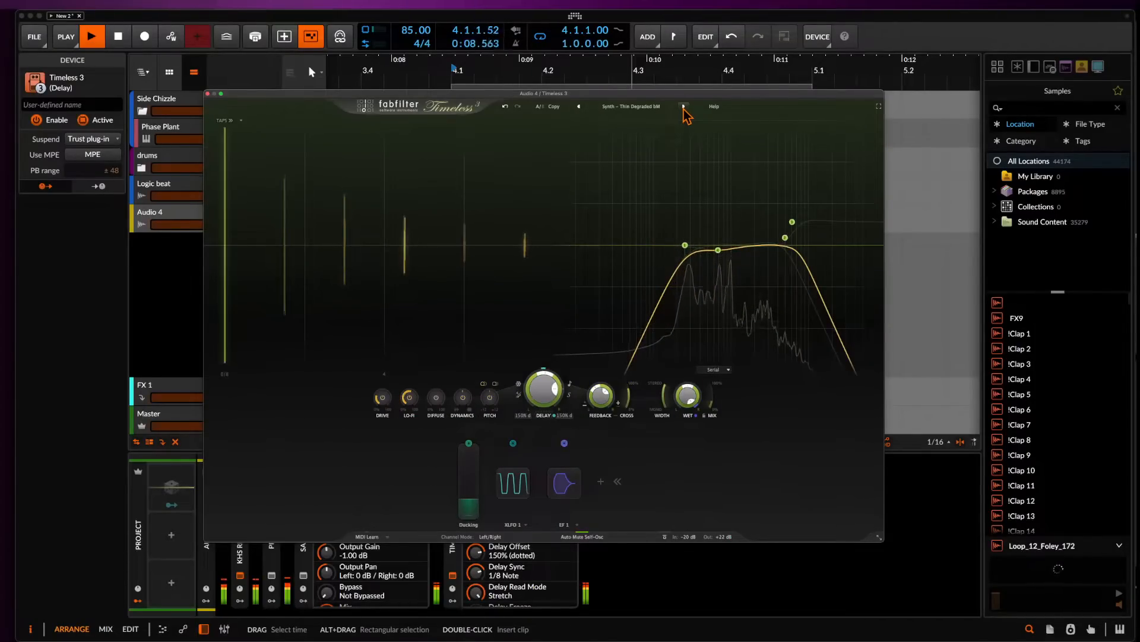
Load the Timeless 3 preset Vocals - Almighty Character bM, audition it and close the plug-in window.
click(683, 107)
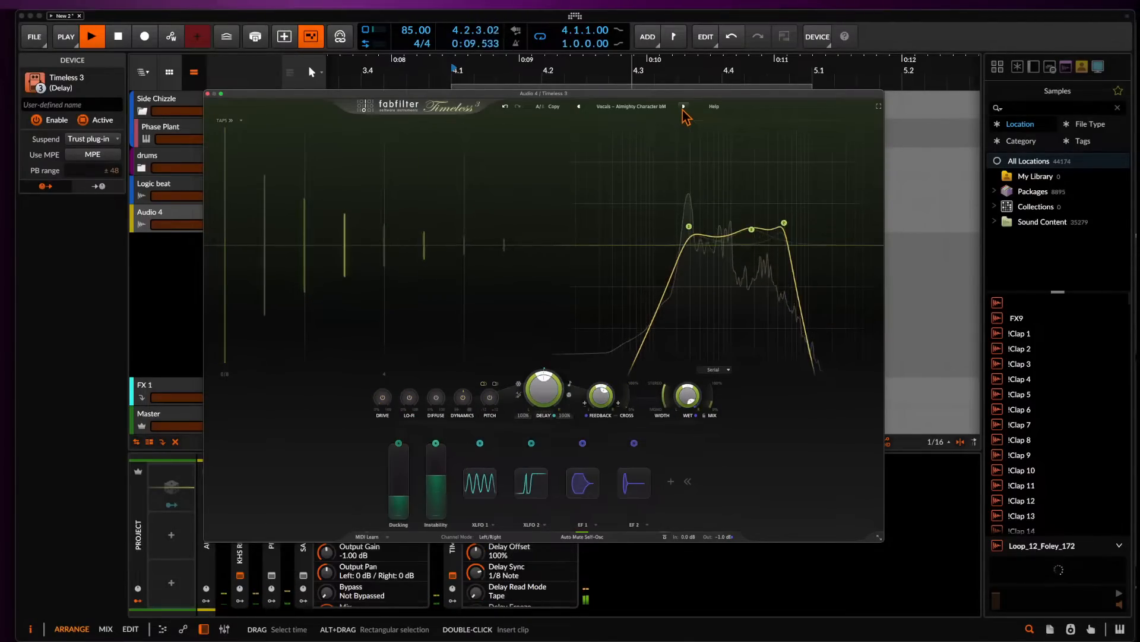
key(space)
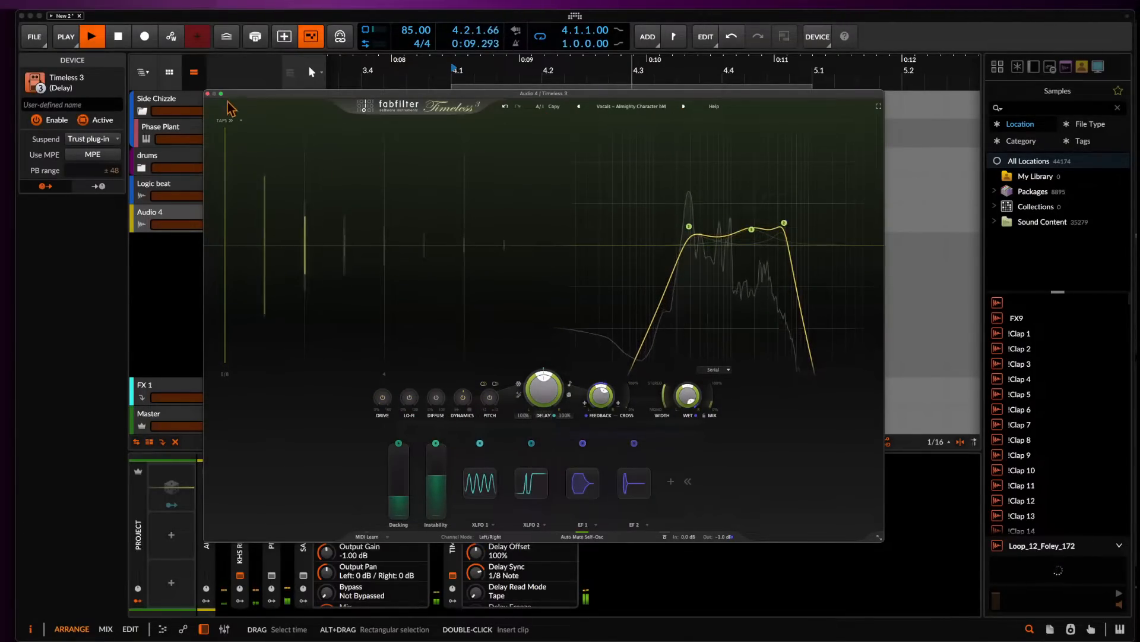
click(207, 93)
key(space)
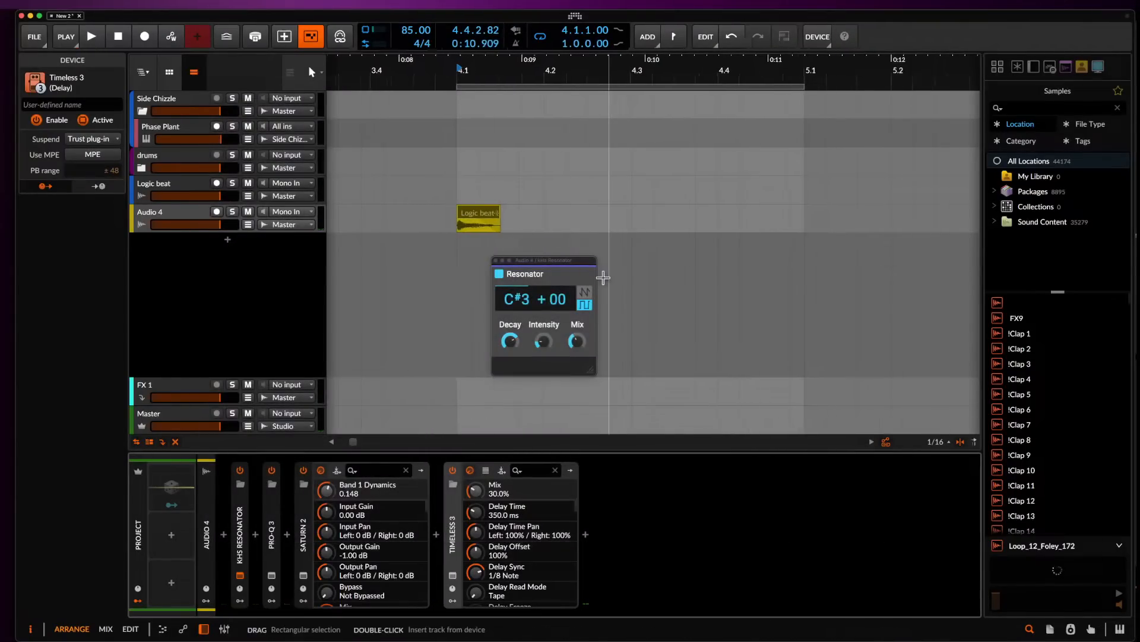
Duplicate the Audio 4 hit so the copy starts at 4.3.1, and audition both hits from 4.1.1.
drag(517, 224, 553, 224)
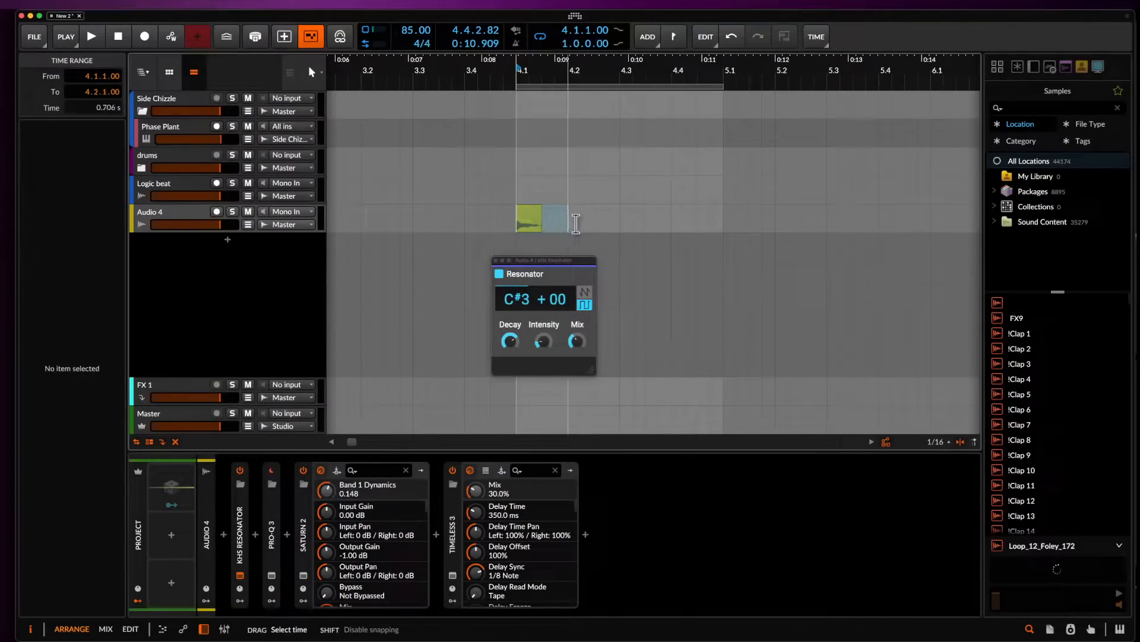
key(super+d)
click(528, 220)
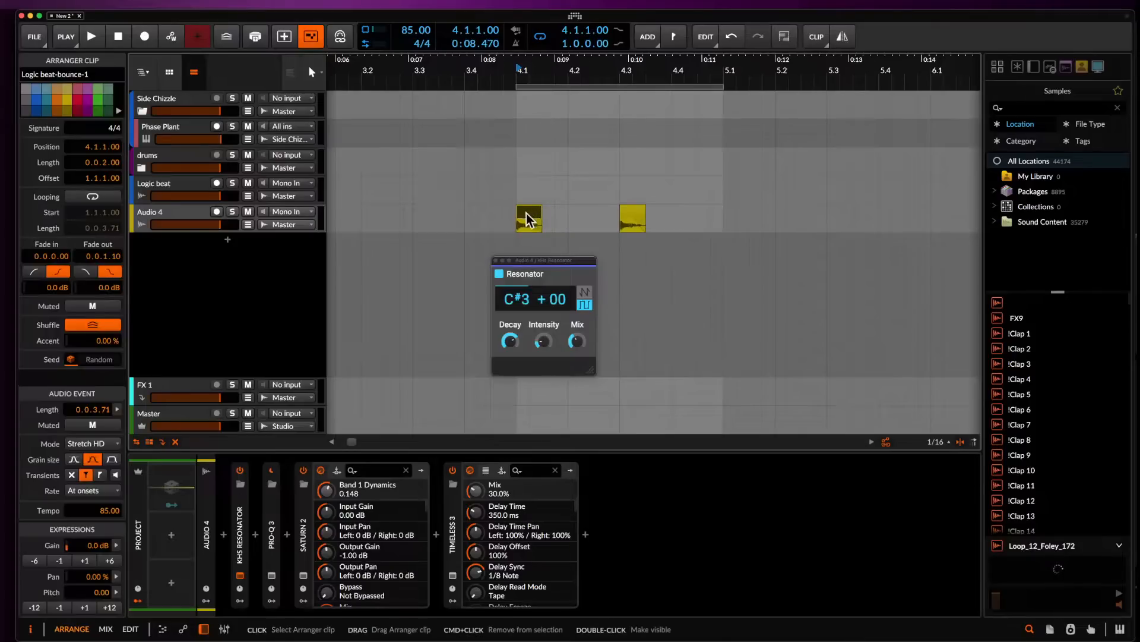
click(517, 226)
key(space)
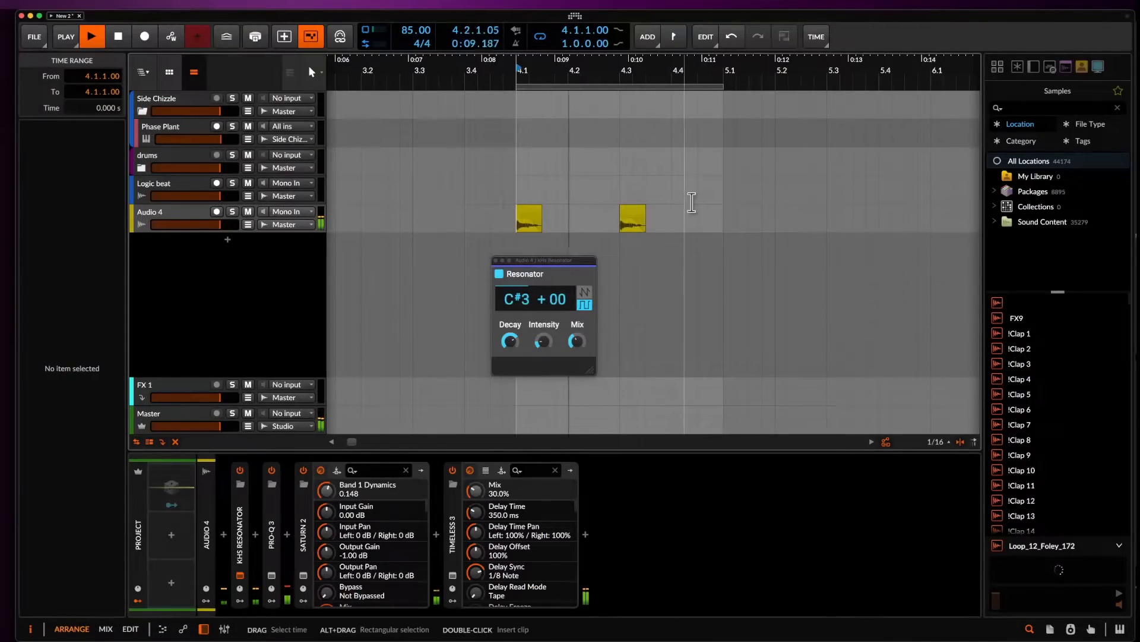
Close the Resonator window and collapse the Saturn 2 and Timeless 3 devices in the Audio 4 chain.
click(496, 260)
scroll(615, 230, up, 3)
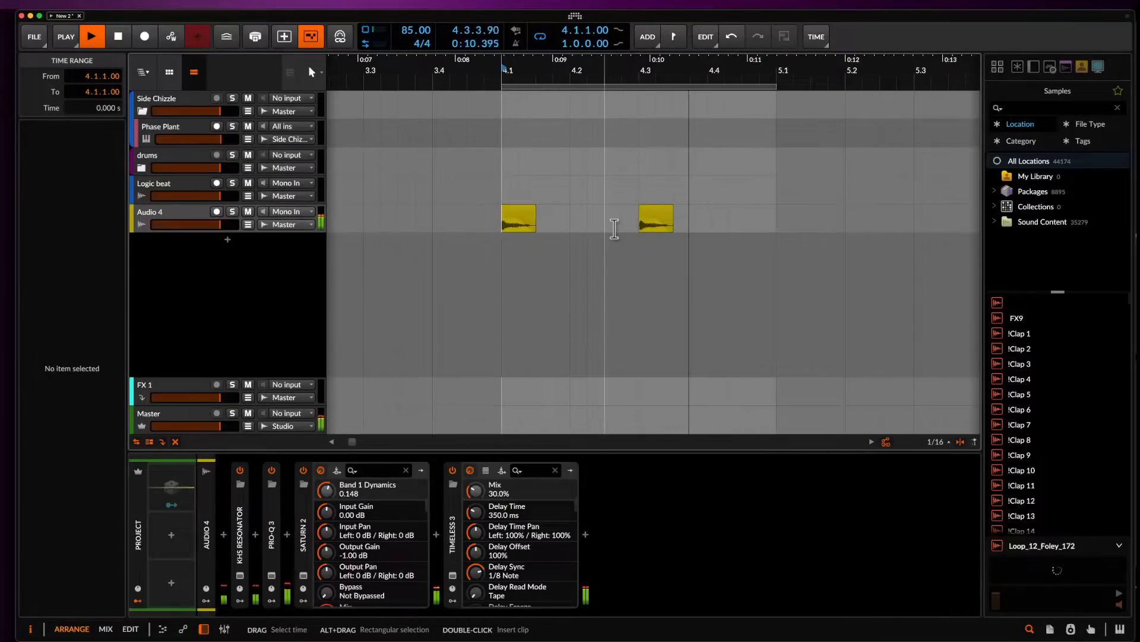
scroll(614, 230, down, 4)
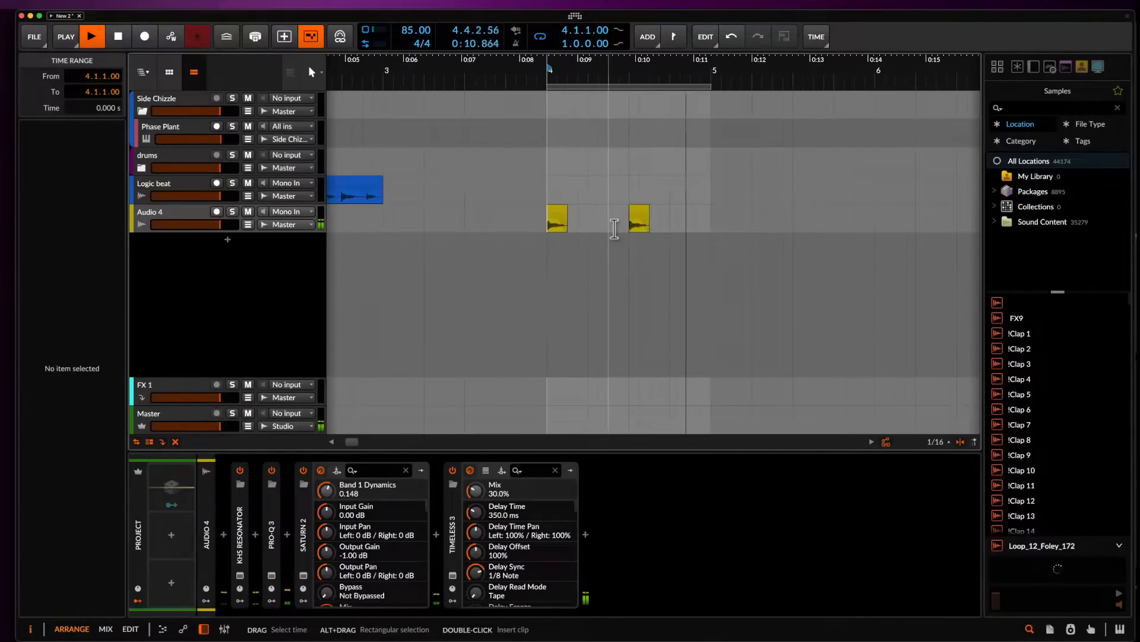
double_click(302, 515)
double_click(337, 524)
key(space)
Move the second Audio 4 hit from beat 4.3.1 back to 4.2.3 and audition the new rhythm.
scroll(630, 241, up, 5)
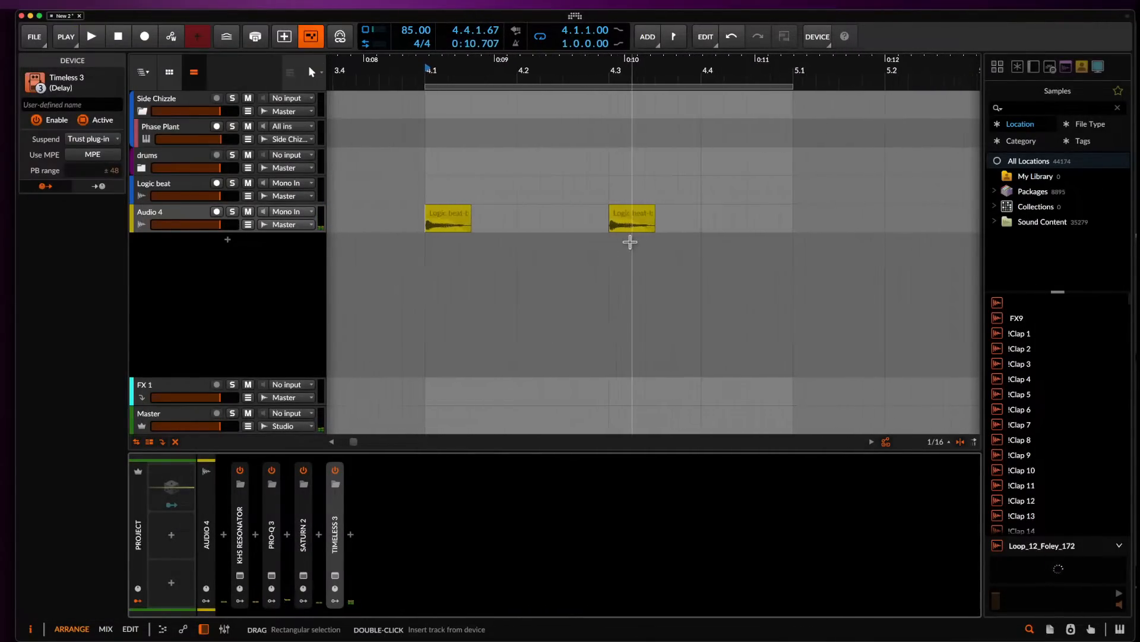
click(646, 210)
drag(645, 210, 600, 215)
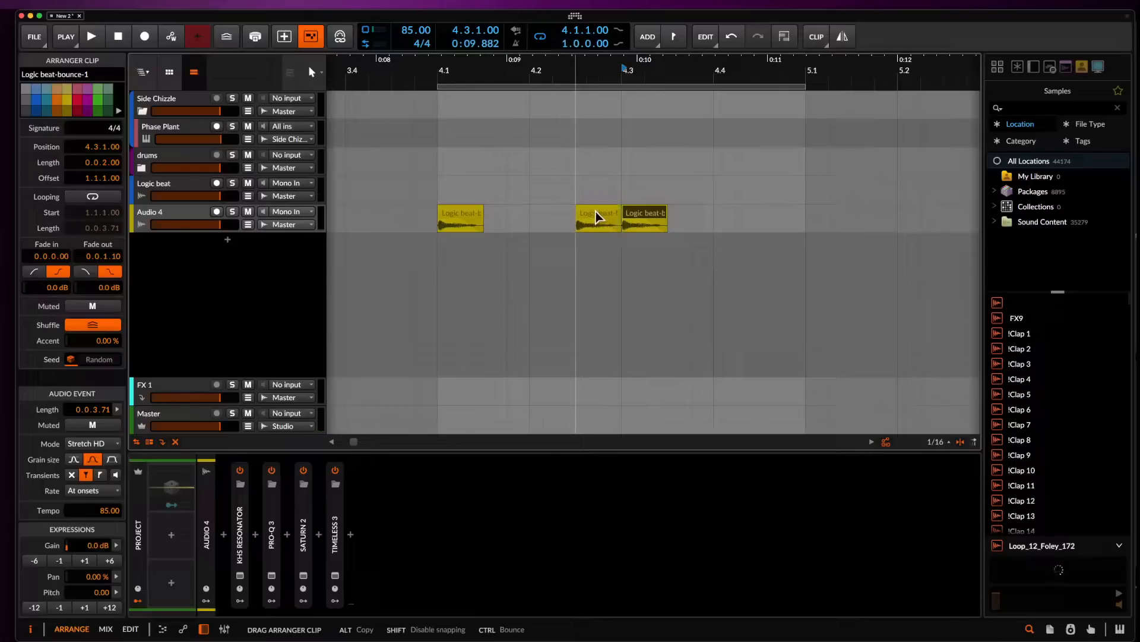
click(469, 219)
key(space)
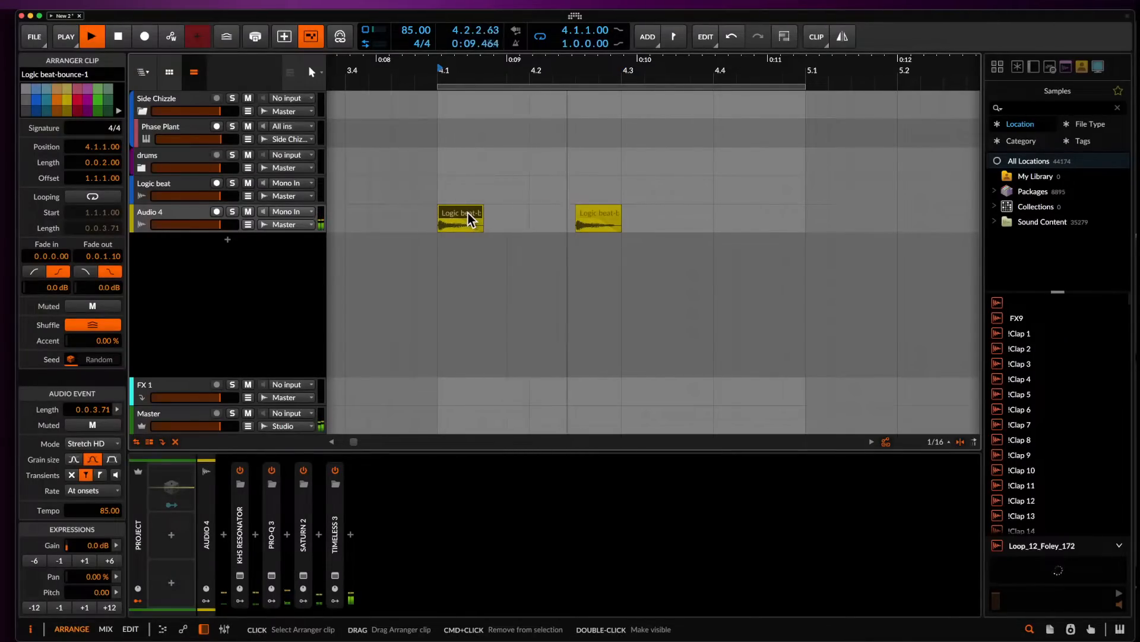
Duplicate the second Audio 4 hit directly behind itself, starting at 4.3.1.
scroll(470, 215, down, 2)
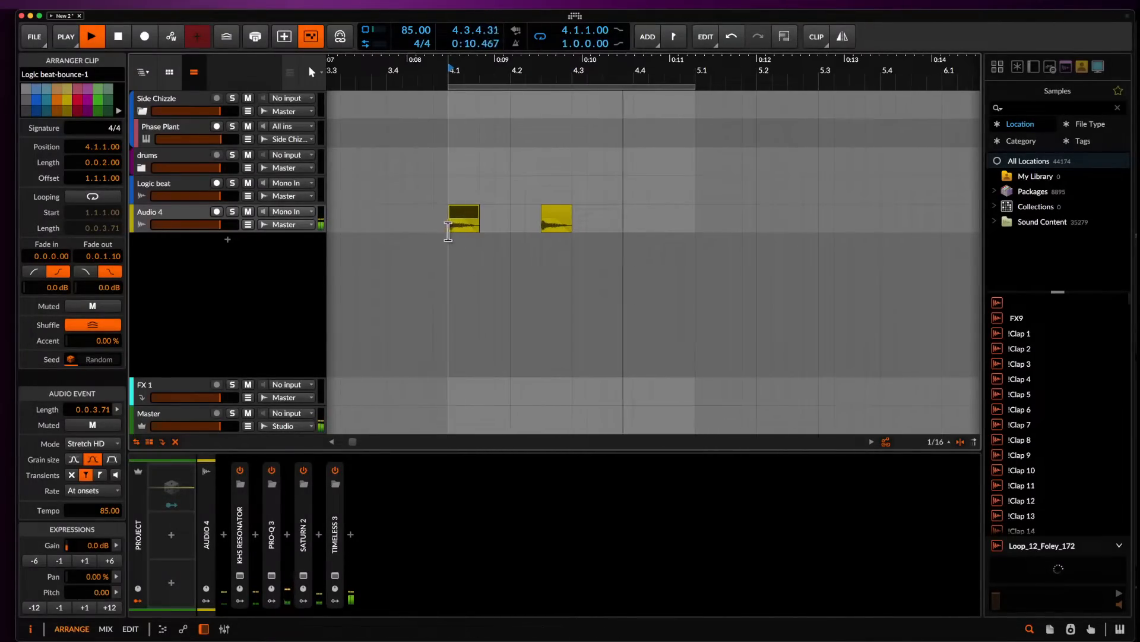
scroll(561, 215, up, 1)
click(560, 215)
key(super+d)
Bounce the hit at 4.3.1 to the new Audio 5 track at 4.4.1 and mute the source clip.
key(space)
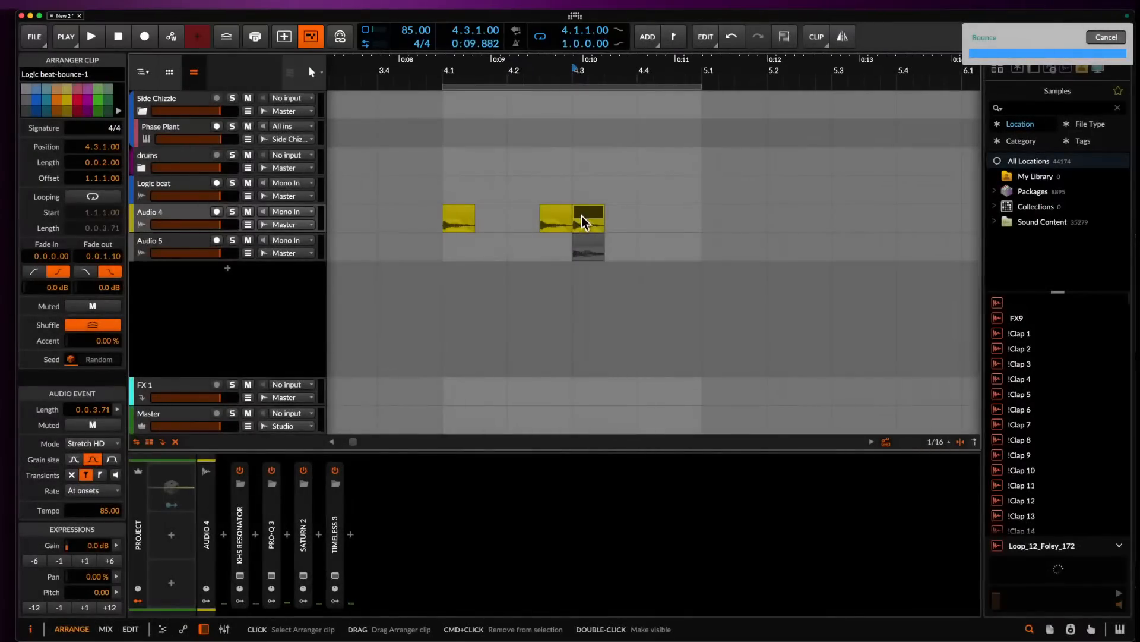
drag(583, 216, 648, 248)
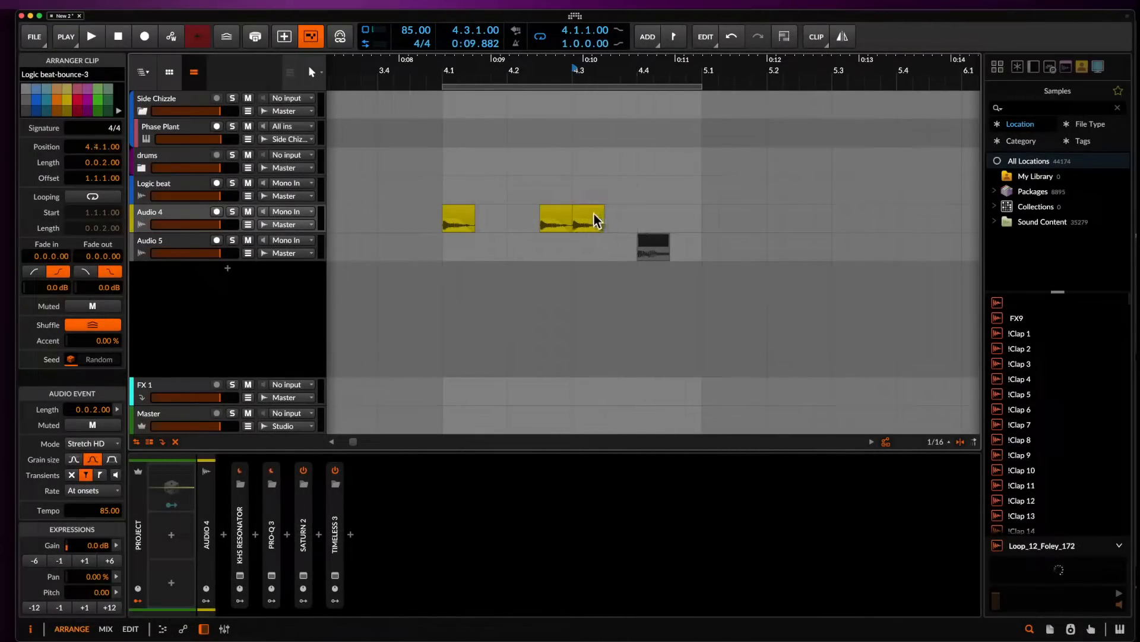
click(584, 219)
Set the bounced Audio 5 clip's pitch to 12.00 and stretch it to a length of 0.1.0.00 during playback.
click(656, 238)
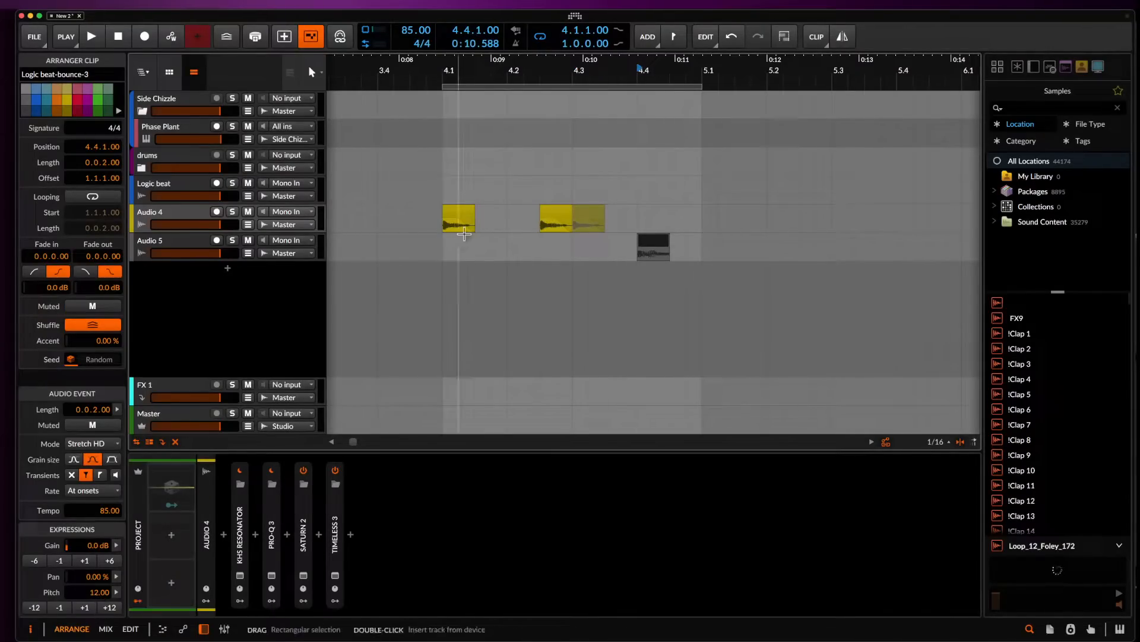
click(456, 213)
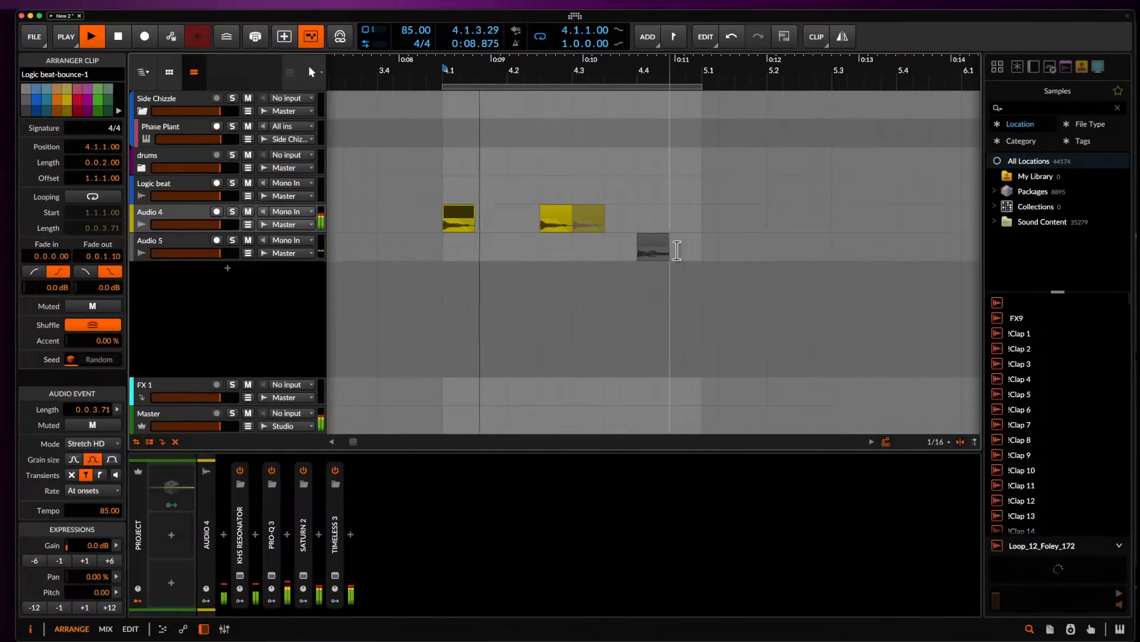
drag(665, 244, 697, 241)
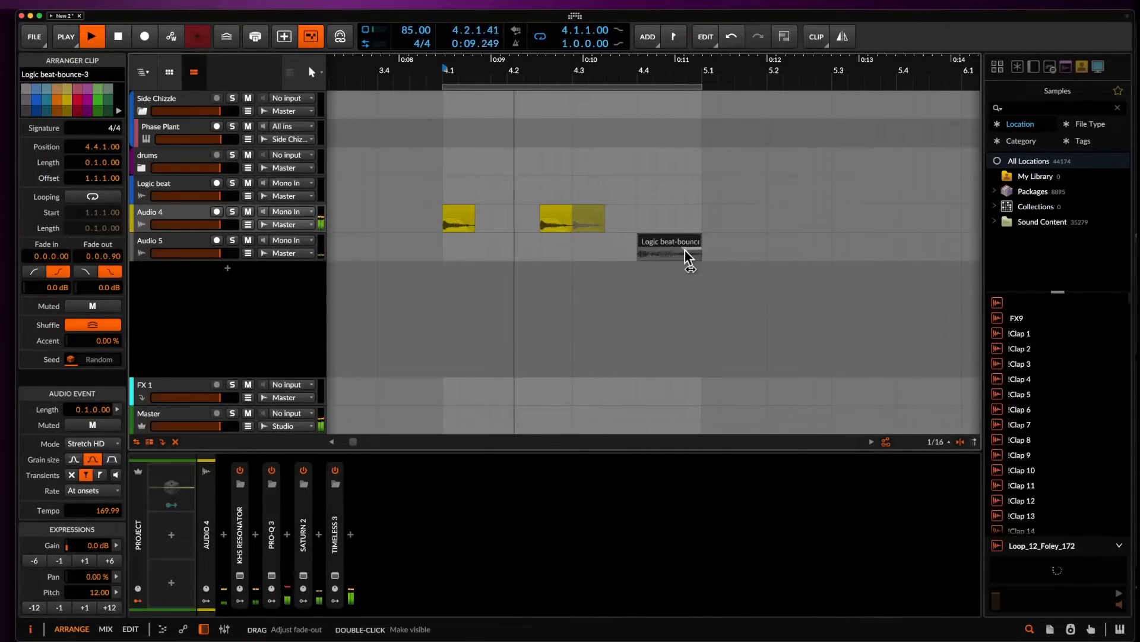
Search the audio effects for "cry" and insert the Crystalline reverb on the Audio 5 track.
click(172, 263)
click(224, 534)
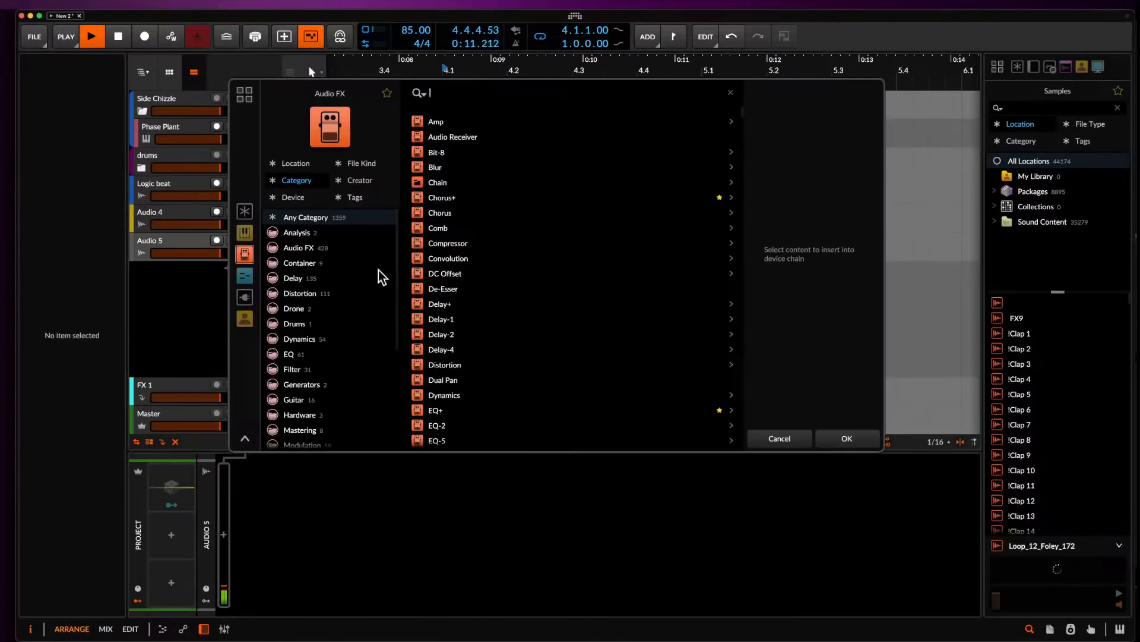
text(cry)
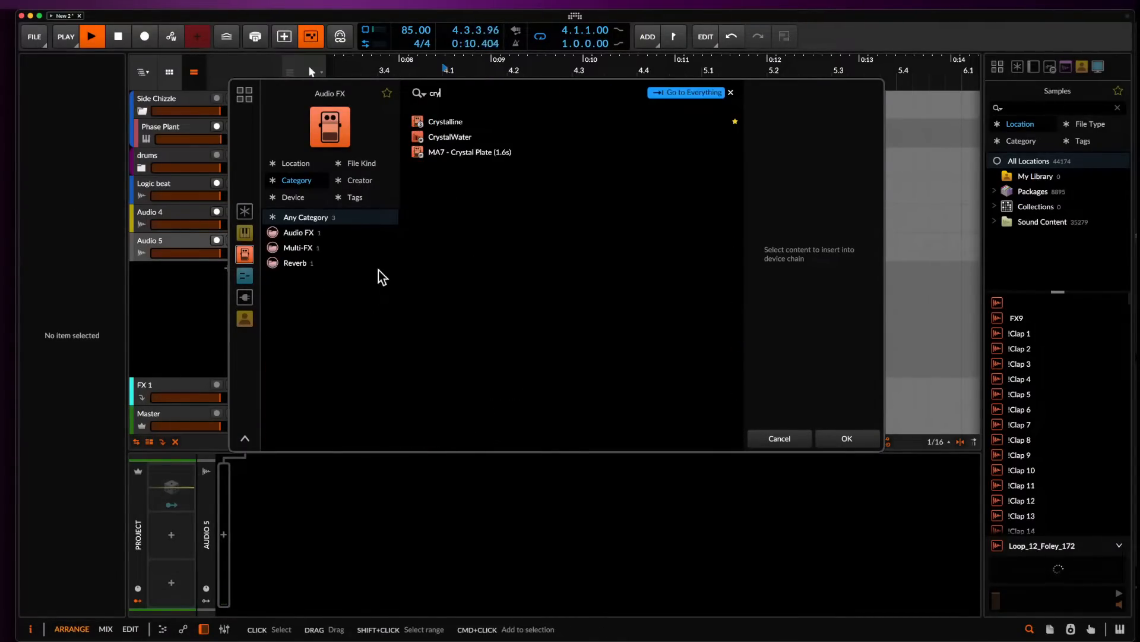
click(444, 121)
click(846, 437)
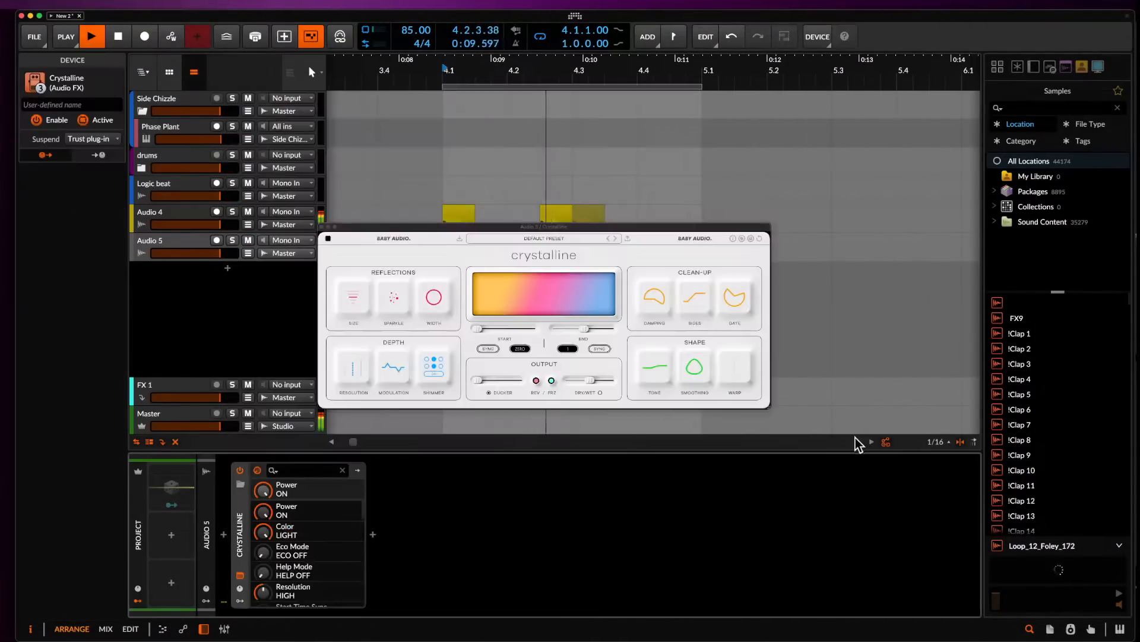
Set Crystalline's Sparkle to 100 and Dry Wet Mix to 38, and shorten its end time.
click(356, 298)
drag(391, 300, 386, 199)
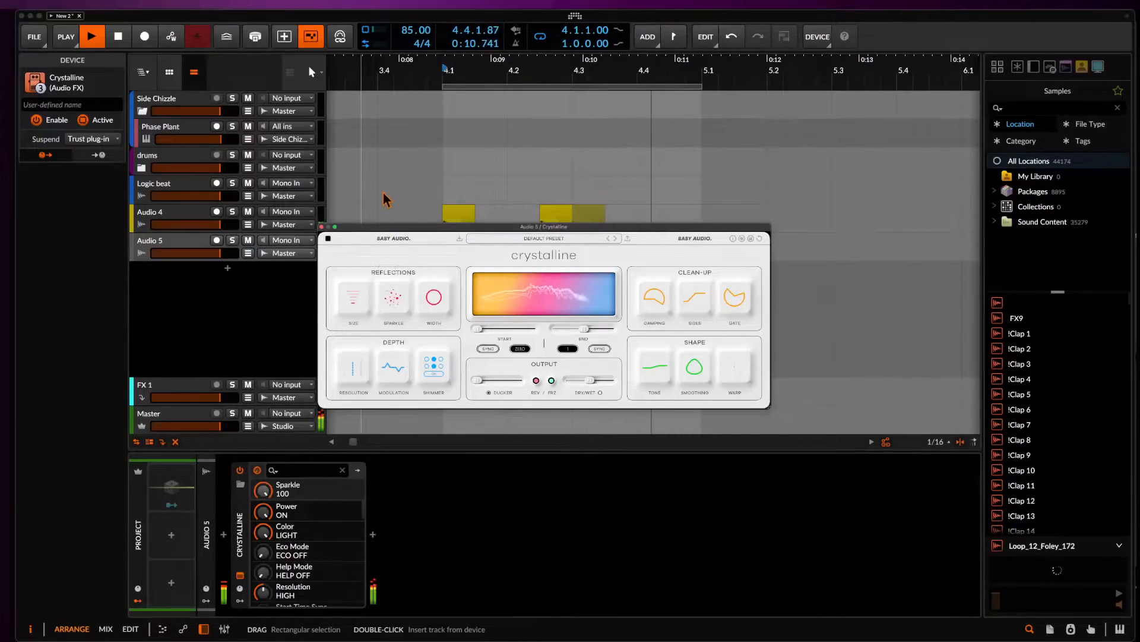
drag(593, 385, 586, 382)
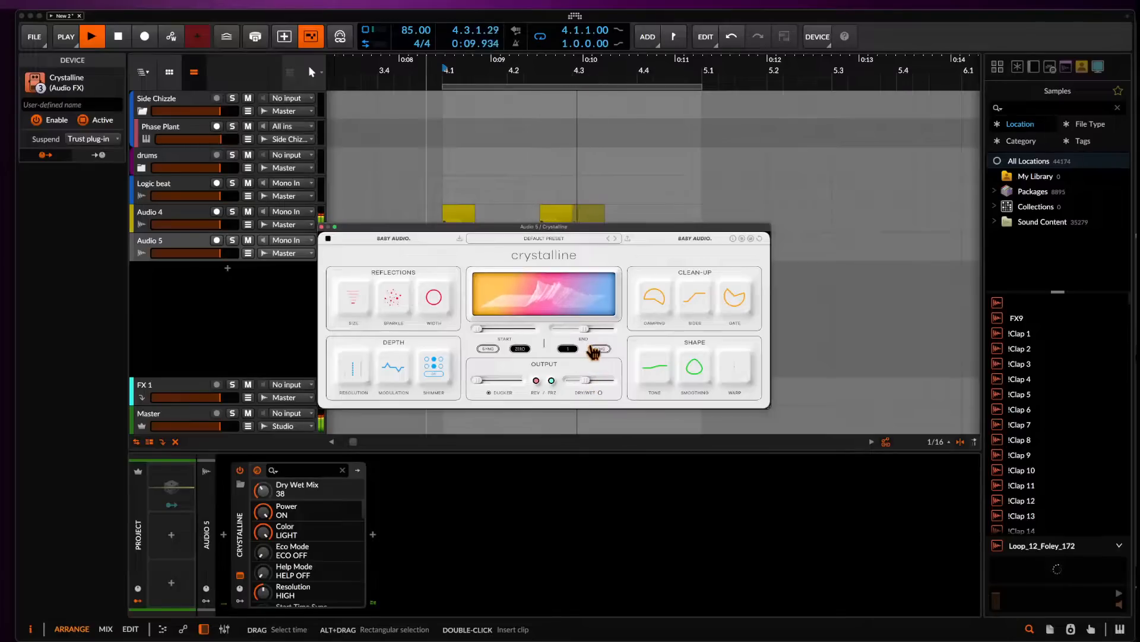
drag(584, 329, 563, 329)
Set Crystalline's Resolution to PRISTINE and Modulation to 100, close its window and stop playback.
click(353, 368)
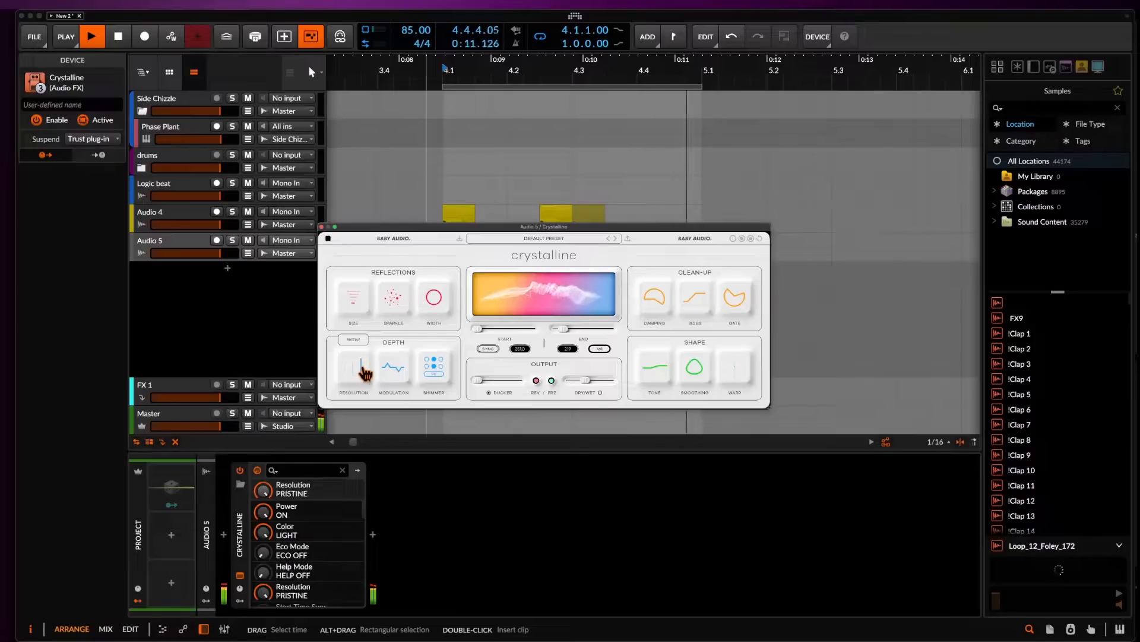
drag(395, 371, 399, 300)
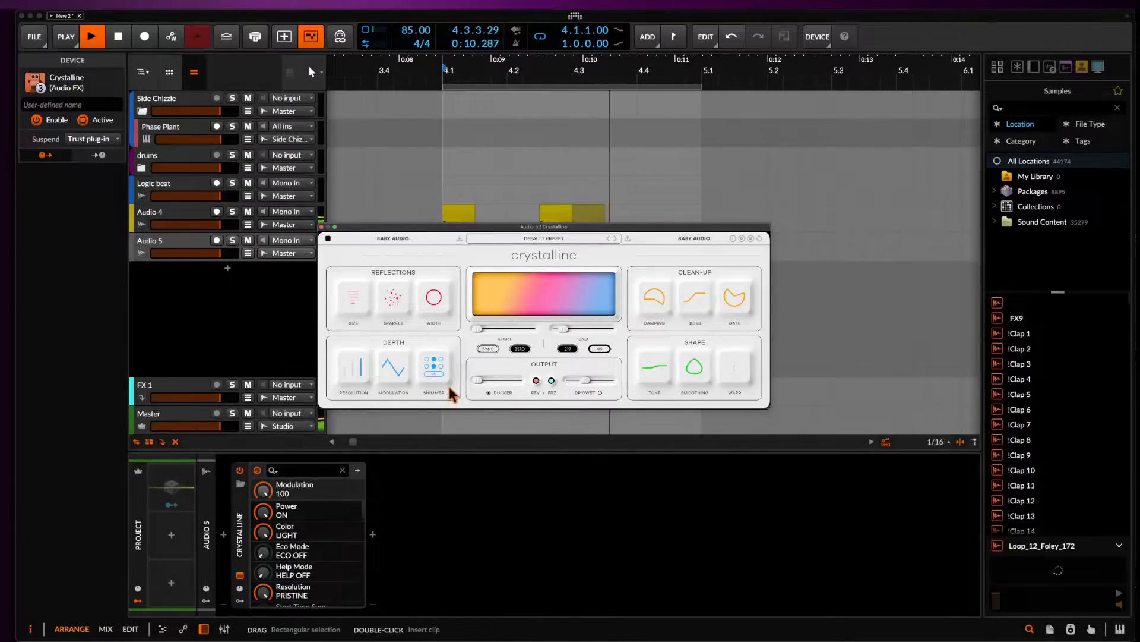
click(321, 227)
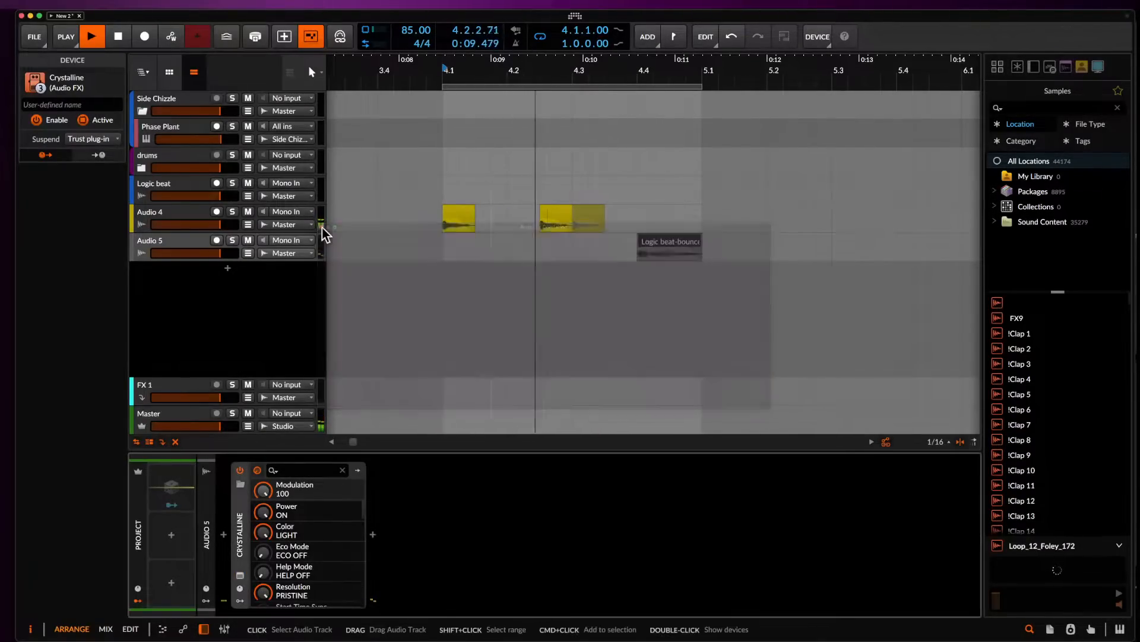
scroll(580, 230, down, 5)
key(space)
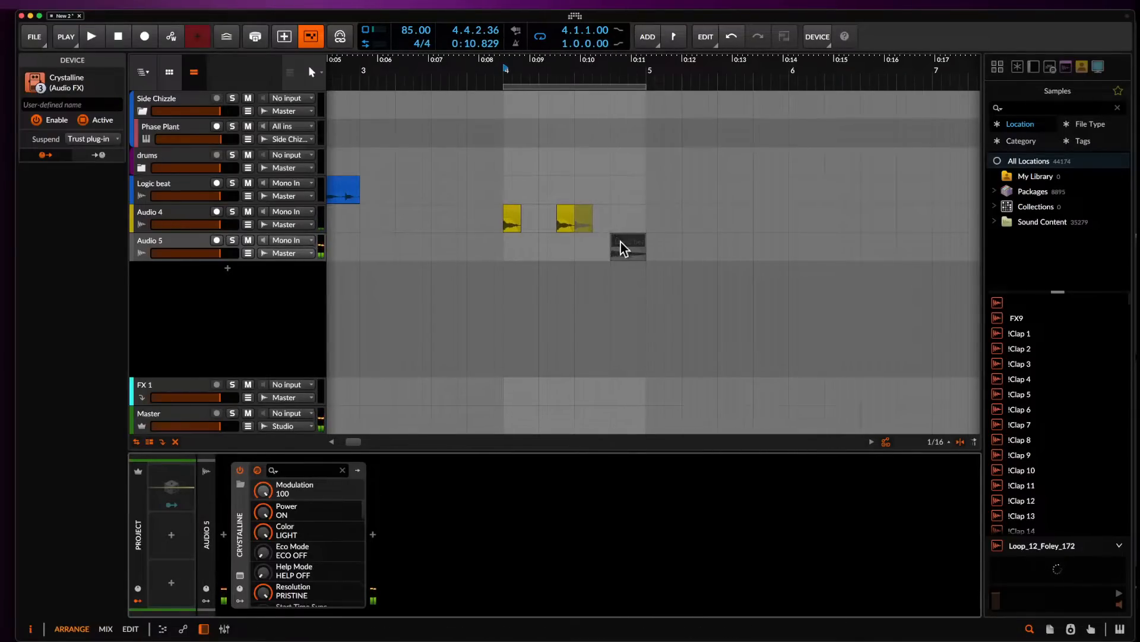
Place a 0.0.2.00-long copy of the bounced clip pitched to -12.00 at 4.1.1 on new track Audio 6, and duplicate it to 4.2.3.
click(619, 242)
drag(618, 243, 530, 270)
scroll(514, 241, up, 4)
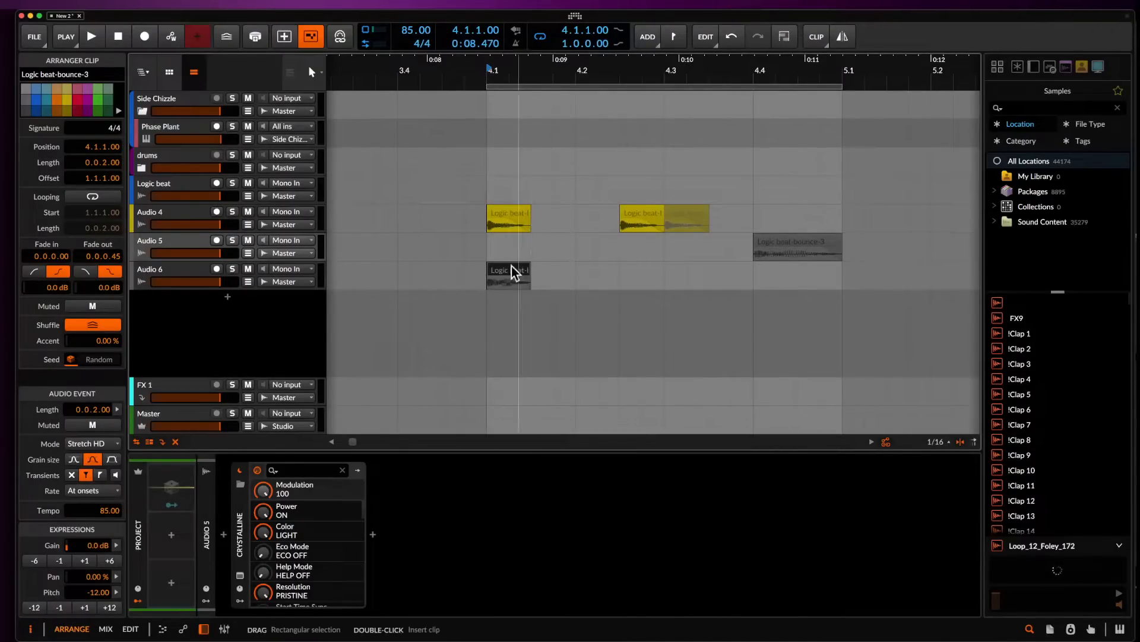
key(ctrl+d)
drag(533, 269, 640, 274)
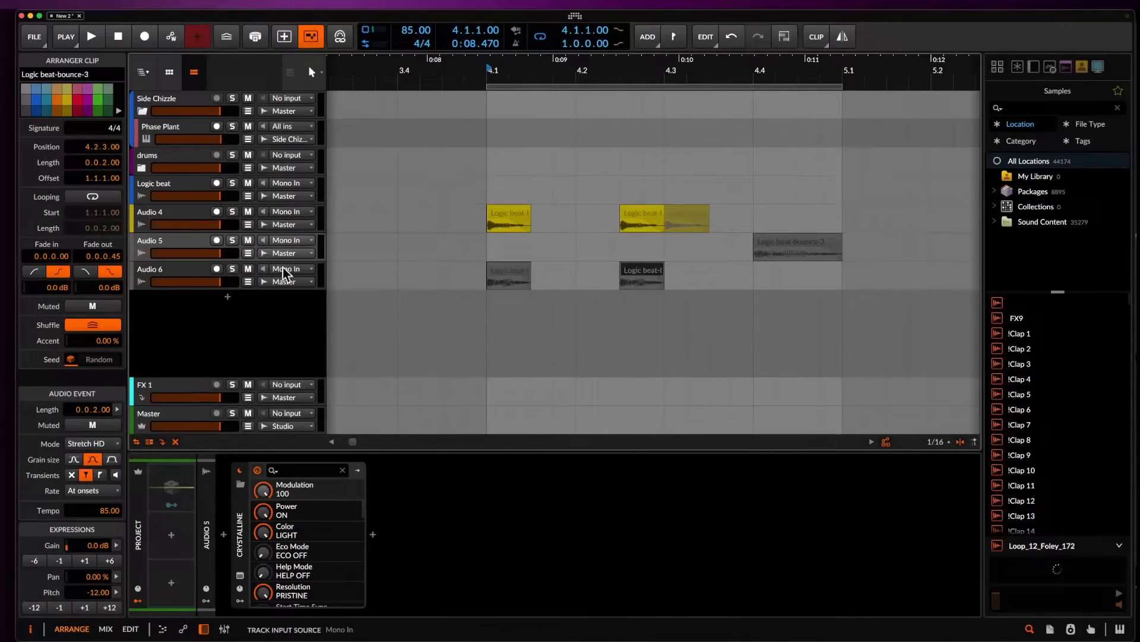
Solo the Audio 6 and Audio 5 tracks and audition the low clips together with the high one.
click(235, 269)
key(space)
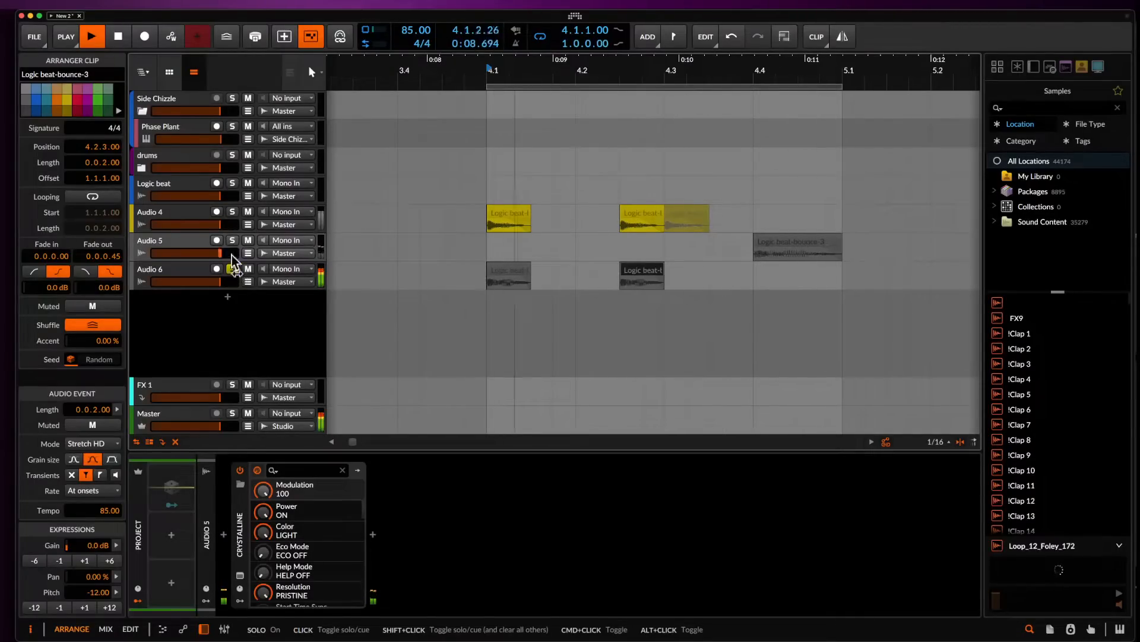
click(231, 240)
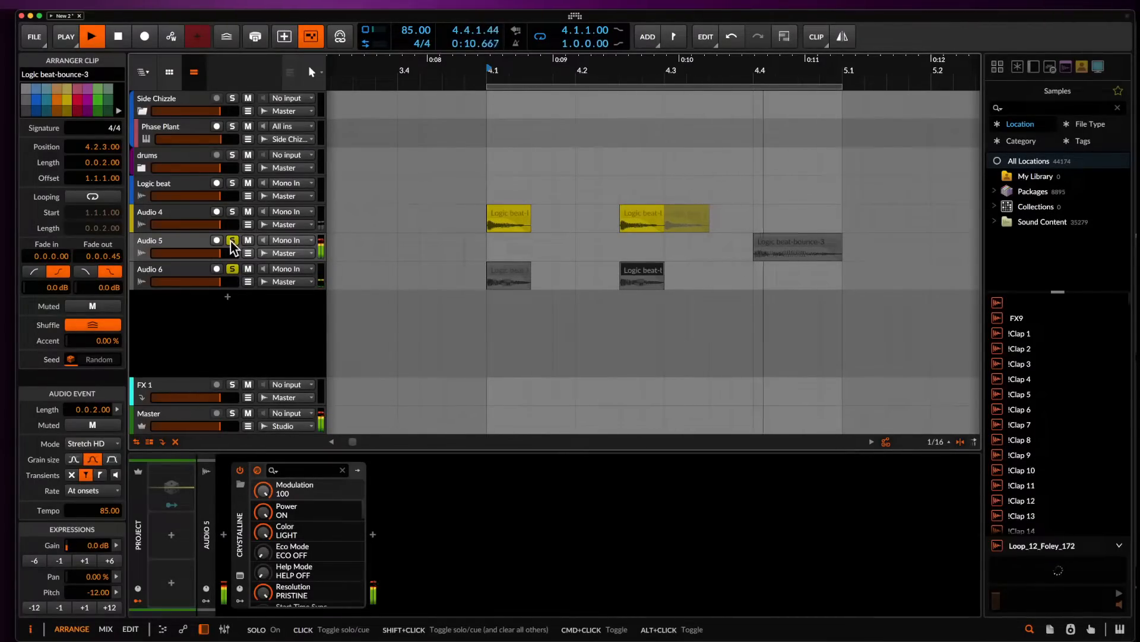
Set the pitch of both Audio 6 clips to -7.00.
click(504, 271)
shift+click(629, 280)
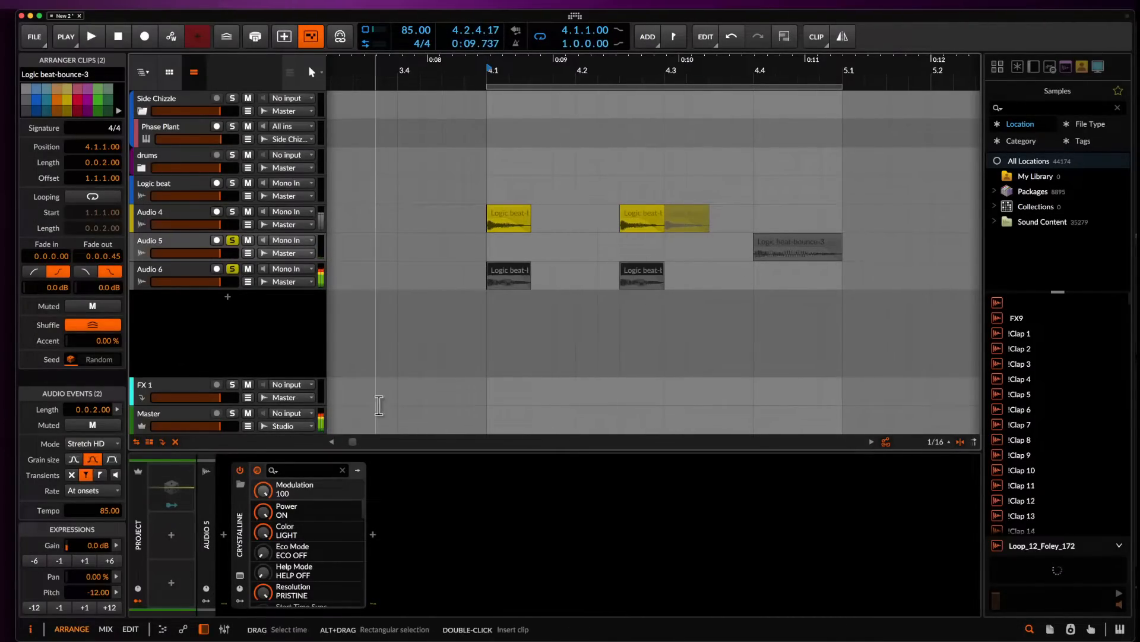
key(space)
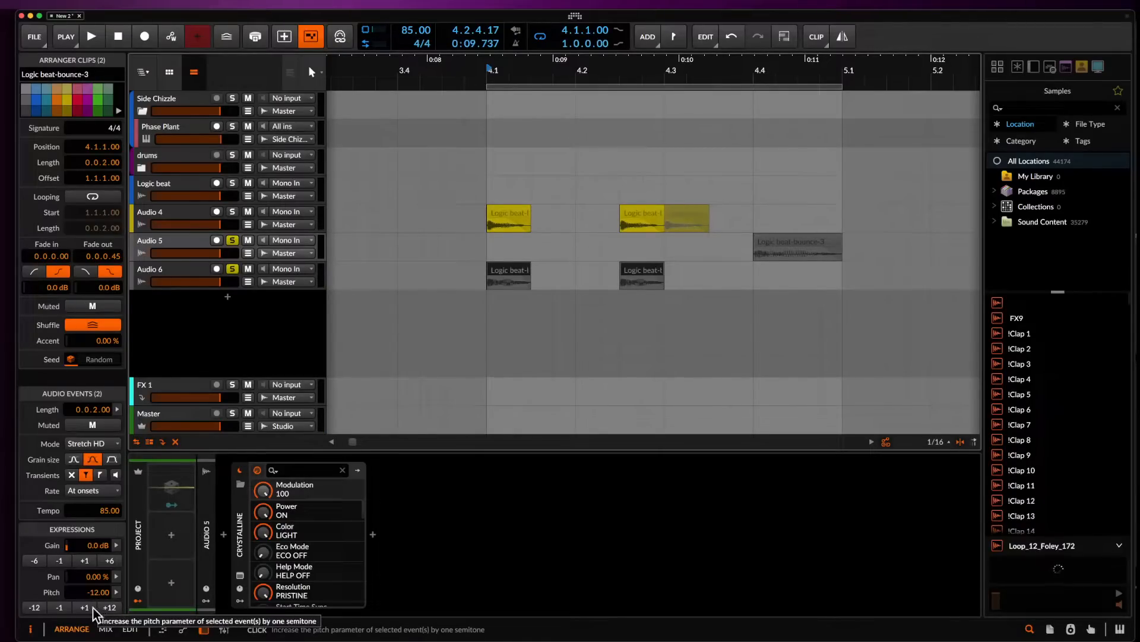
click(90, 606)
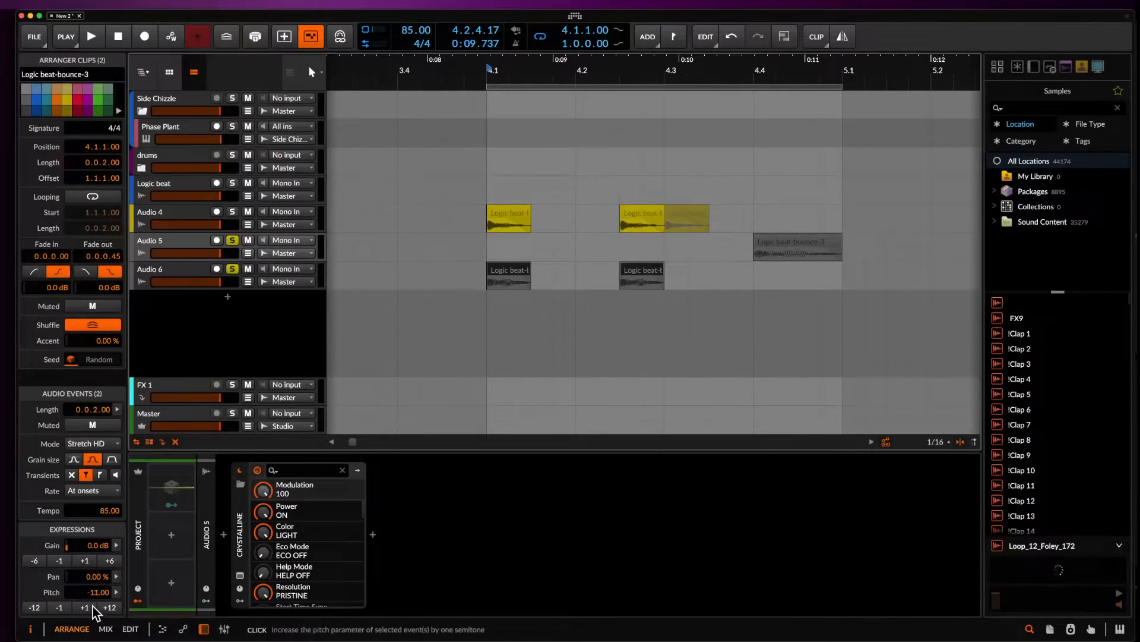
click(90, 606)
click(90, 606)
click(90, 606)
click(90, 606)
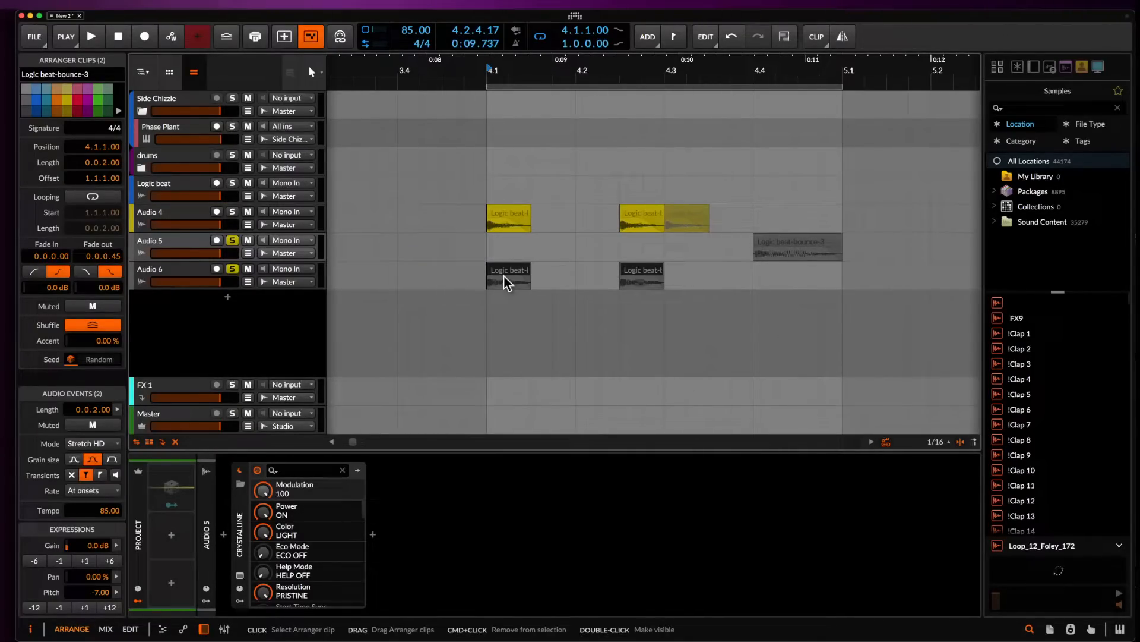
scroll(503, 277, up, 5)
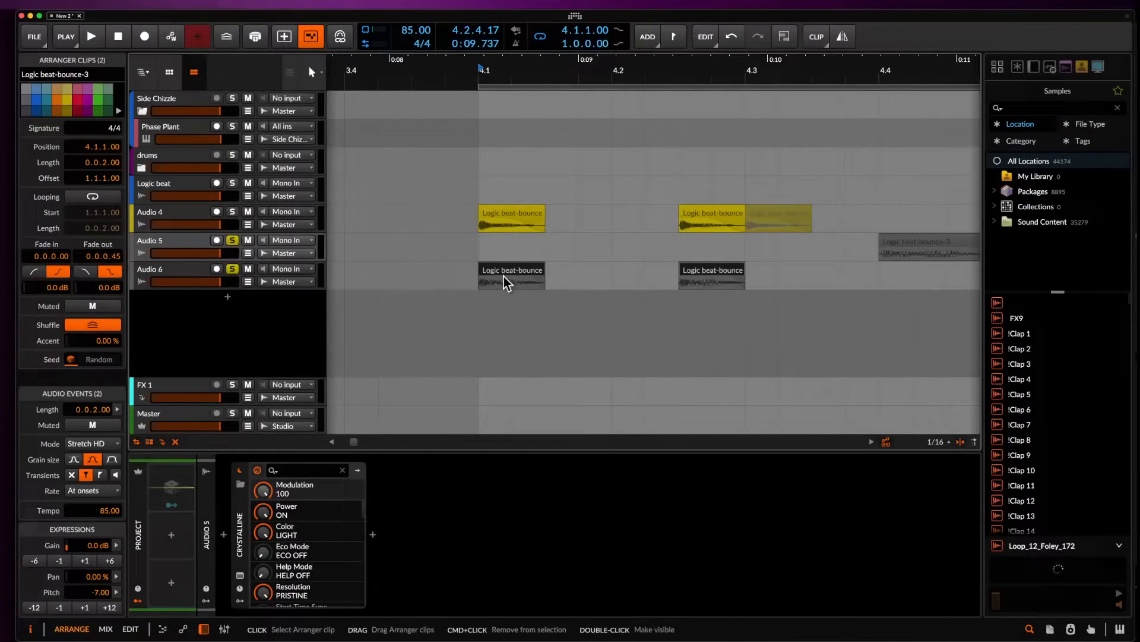
Set the pitch of the Audio 6 clip at 4.2.3 to -6.00 and audition the loop.
key(space)
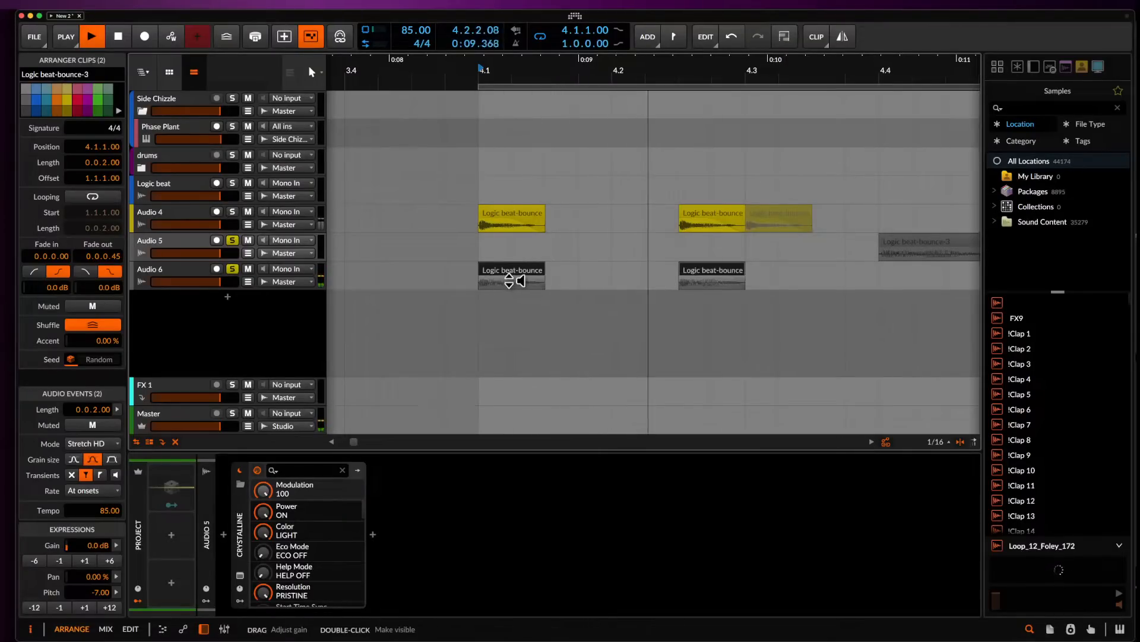
scroll(504, 275, down, 3)
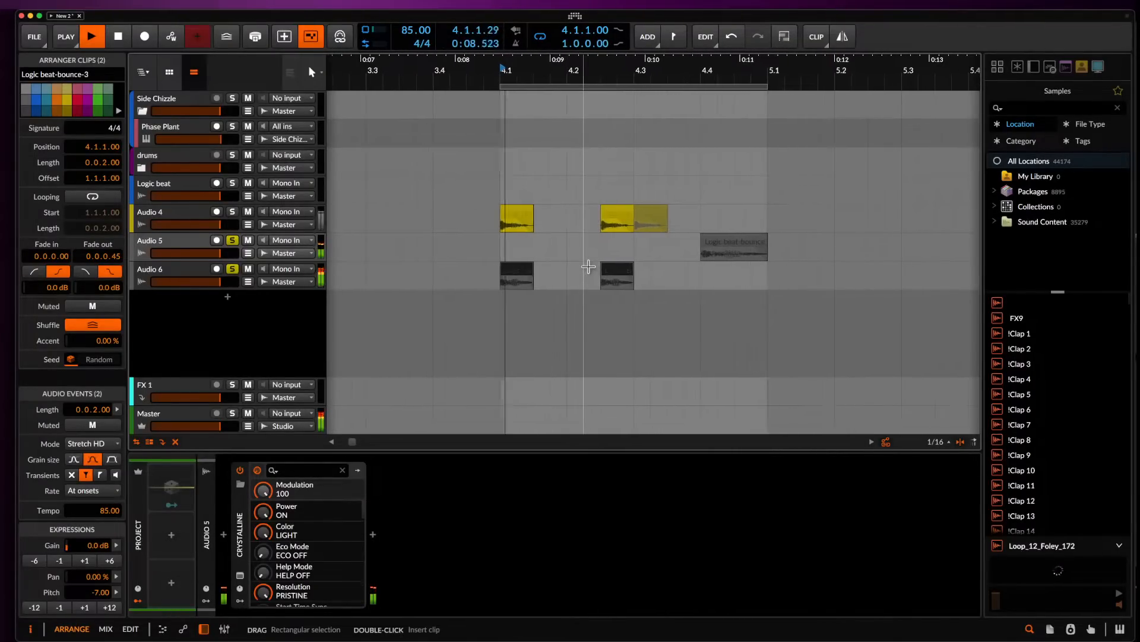
scroll(581, 267, up, 3)
click(653, 270)
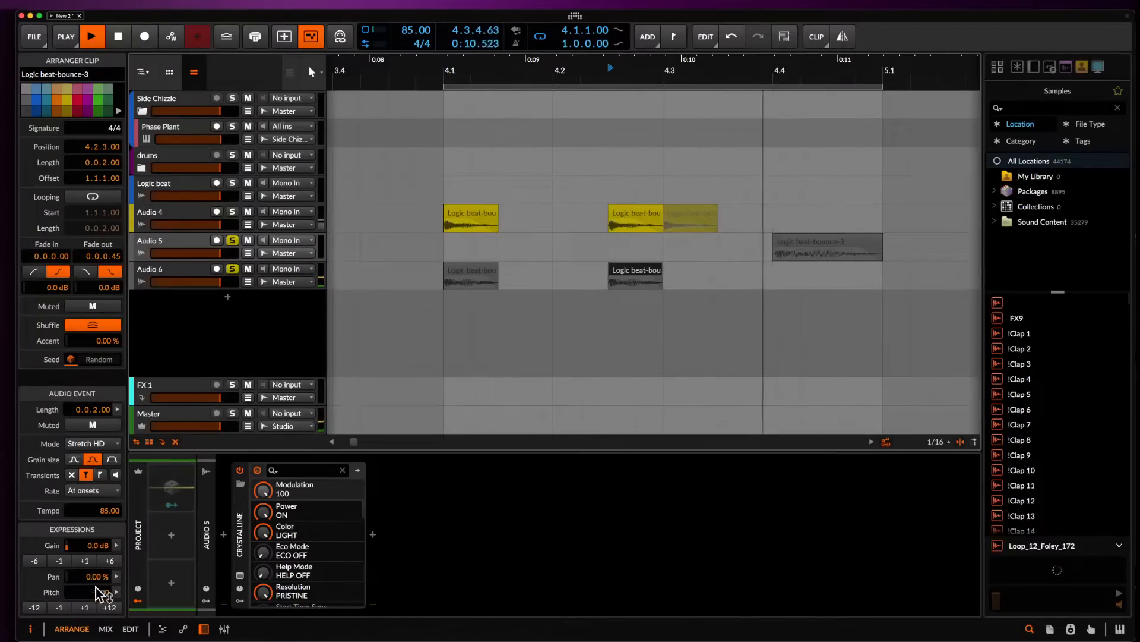
click(84, 607)
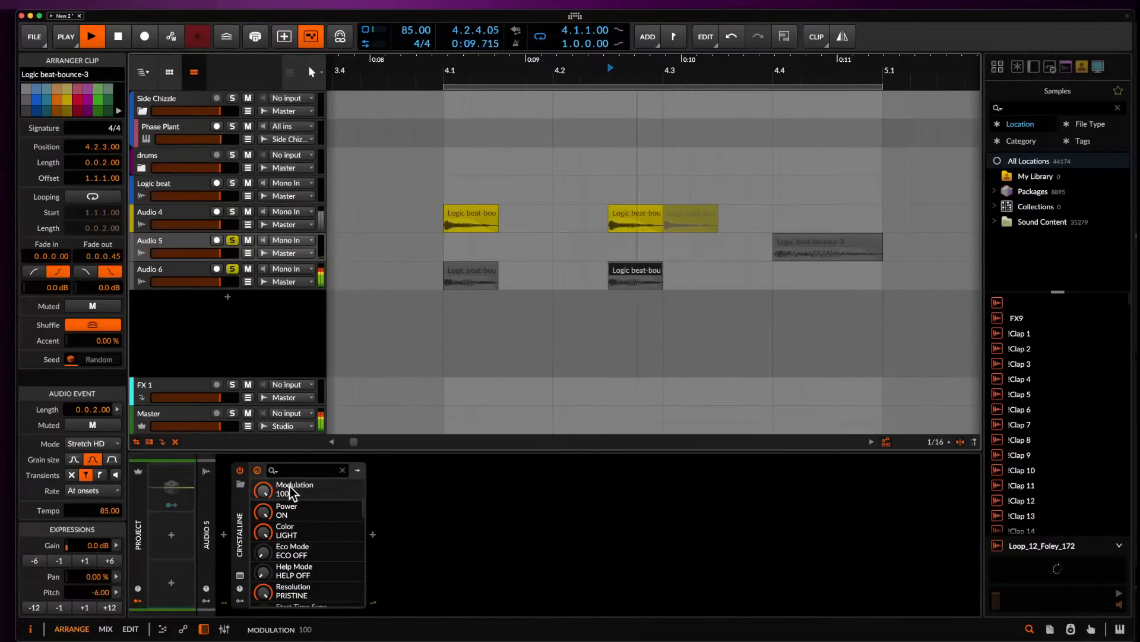
scroll(437, 339, down, 2)
click(458, 273)
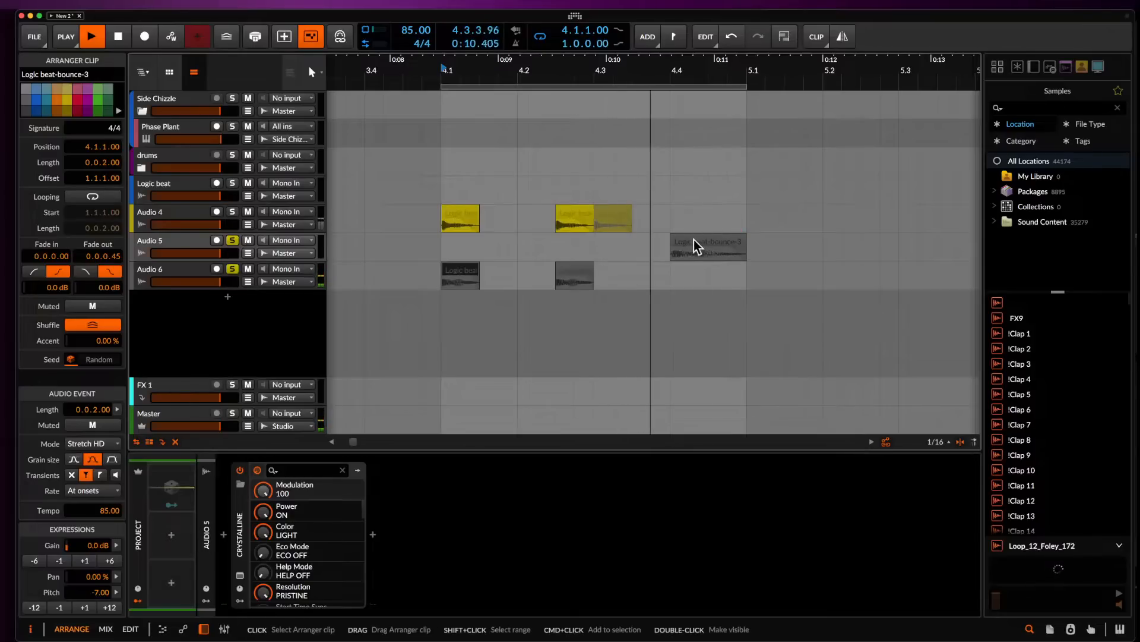
scroll(694, 240, down, 3)
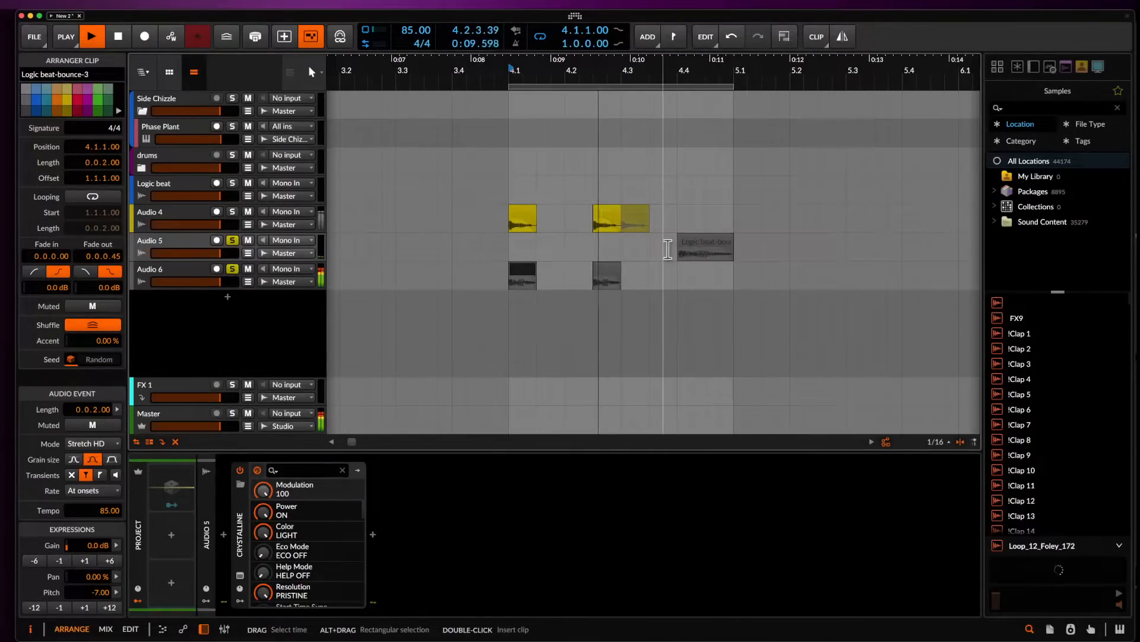
scroll(678, 244, down, 2)
key(space)
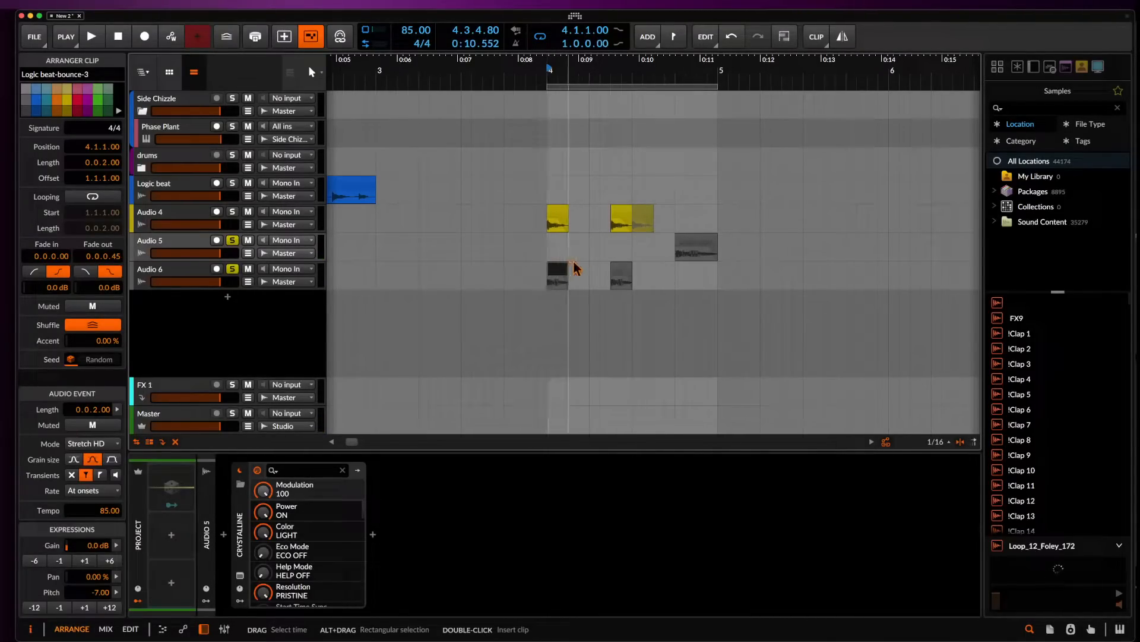
Delete the Audio 6 clip at 4.2.3 and reset the pitch of the one at 4.1.1 to 0.00.
key(space)
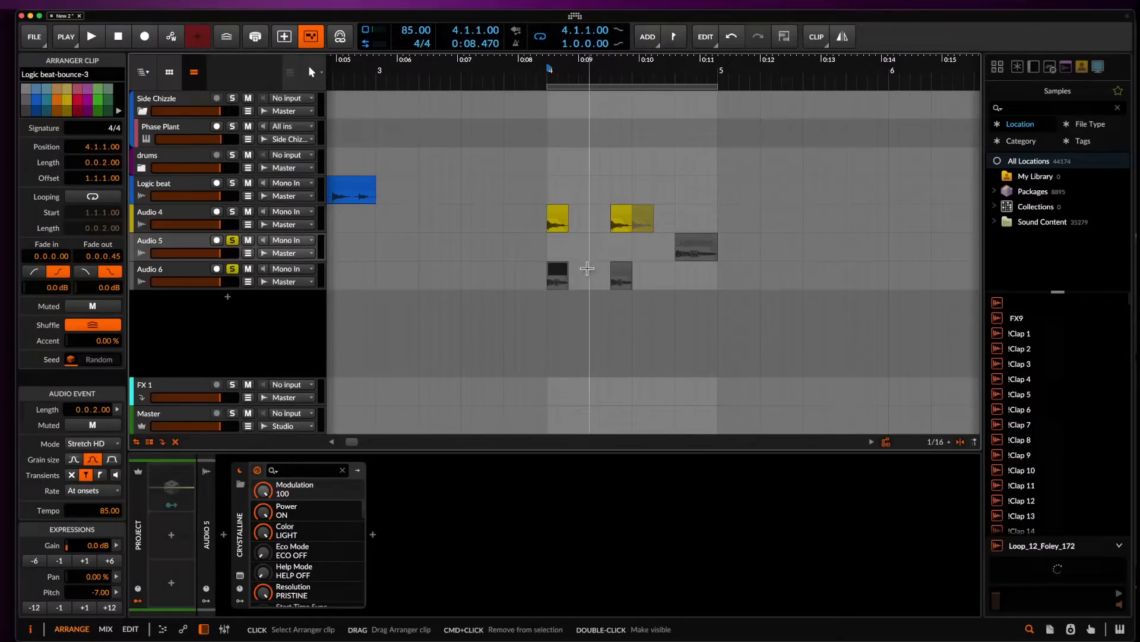
shift+click(619, 273)
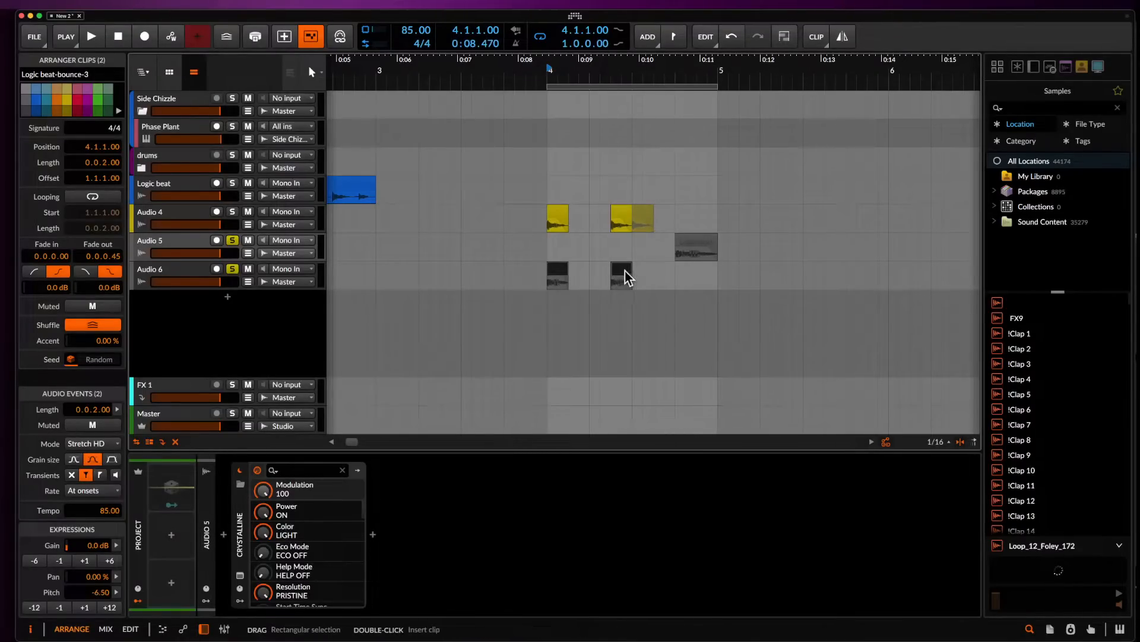
key(Delete)
click(559, 275)
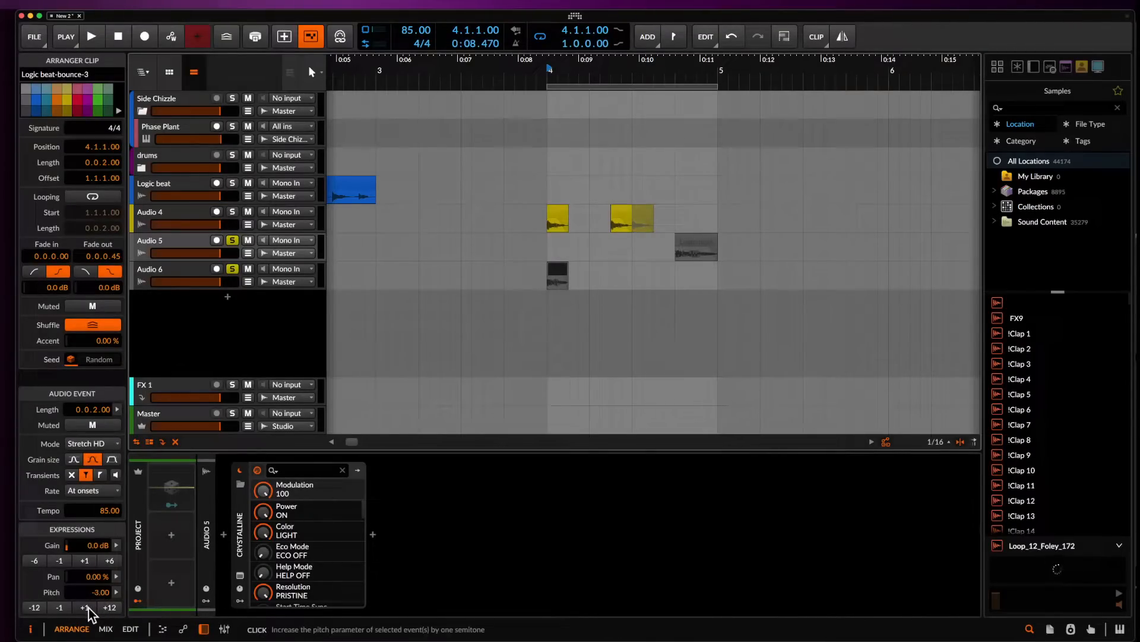
Move the remaining Audio 6 clip to Audio 5 at 4.1.1 and audition it through Crystalline.
click(208, 271)
drag(559, 272, 558, 249)
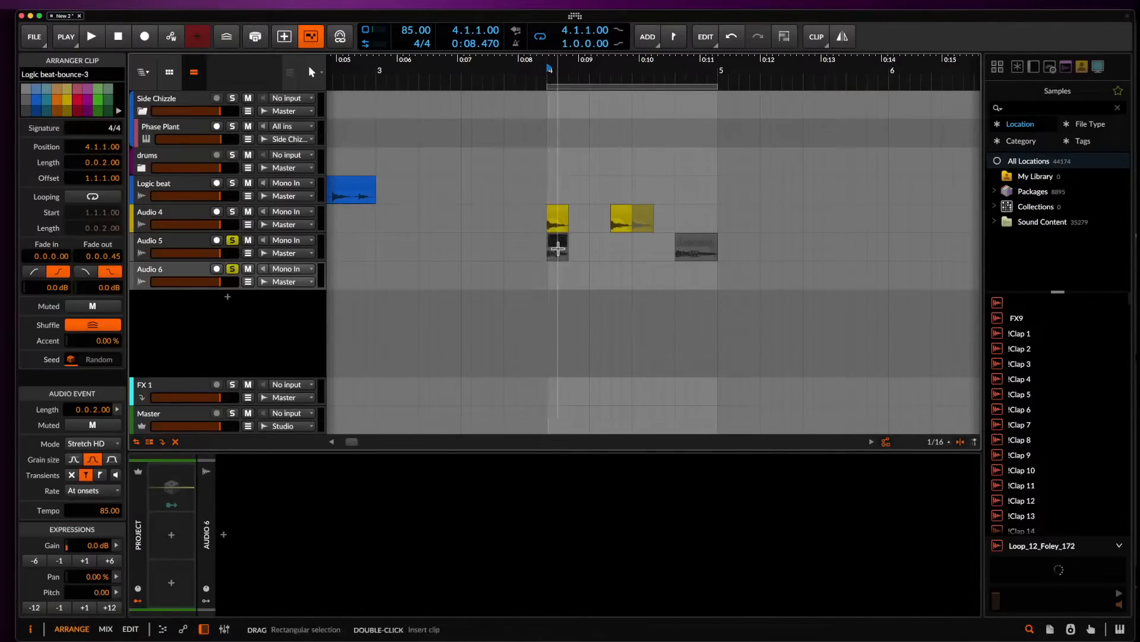
click(177, 241)
click(551, 255)
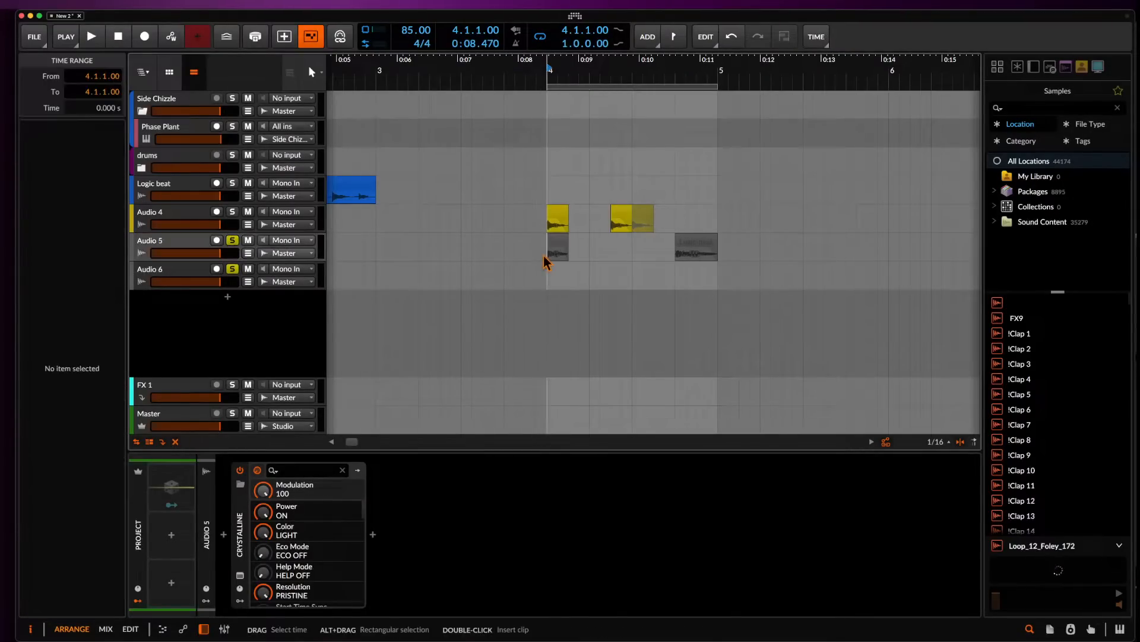
key(space)
key(space)
key(space)
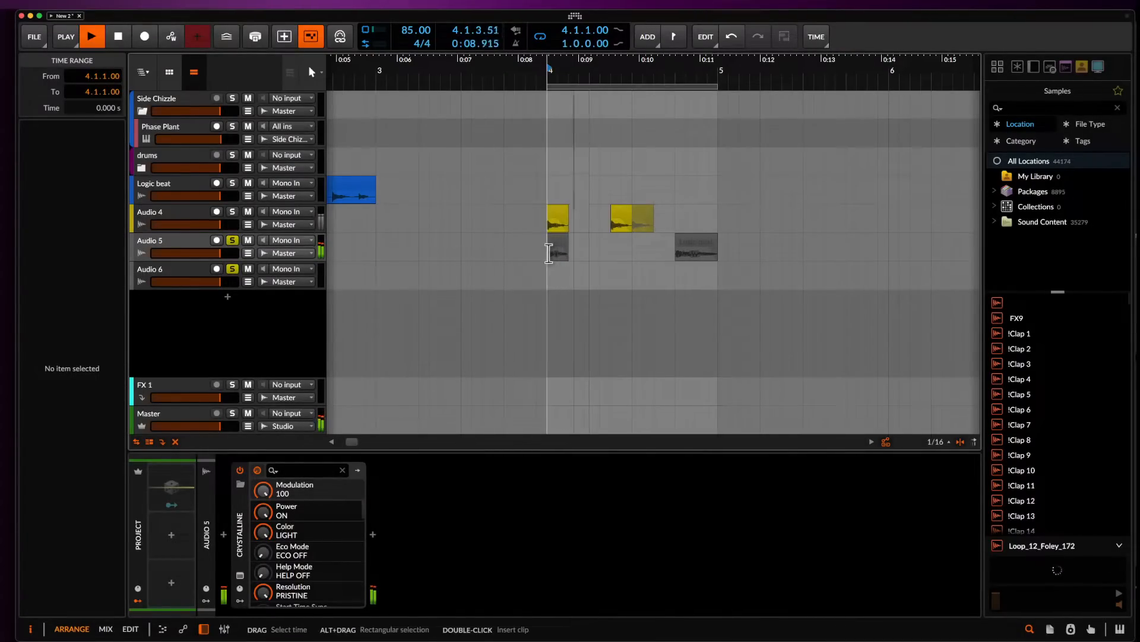
key(space)
Bounce the Audio 5 time range from 4.1.1.00 to 4.2.3.00 to a new clip.
drag(547, 254, 611, 253)
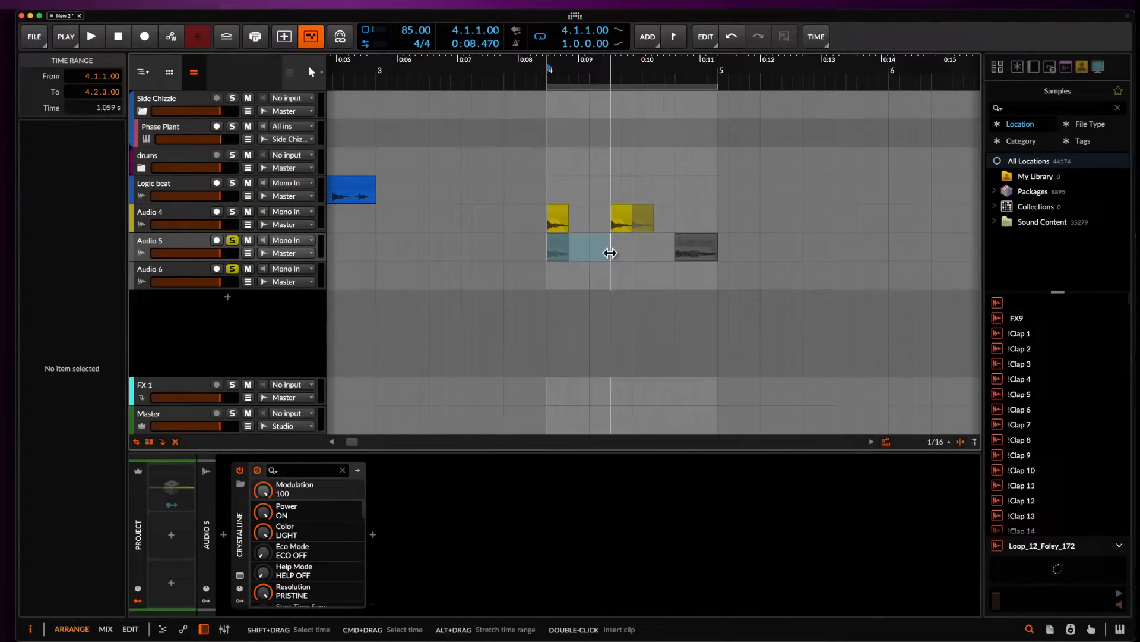
key(super+b)
key(Return)
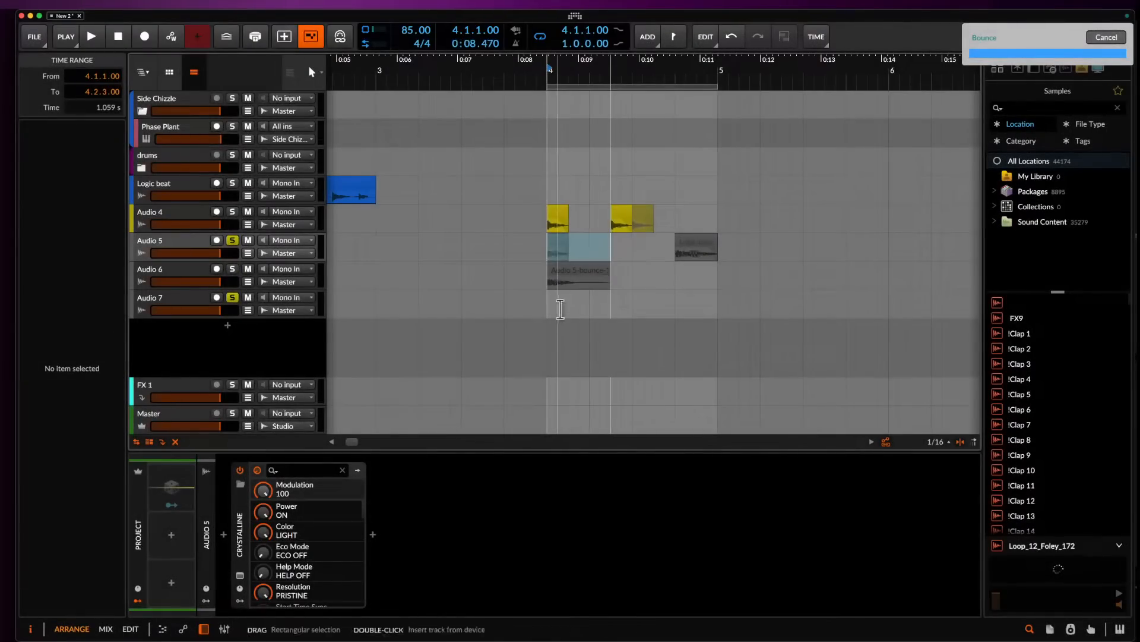
Add an instrument track below Audio 6 and load the bounced clip into it as a Sampler.
click(556, 273)
click(180, 265)
key(super+t)
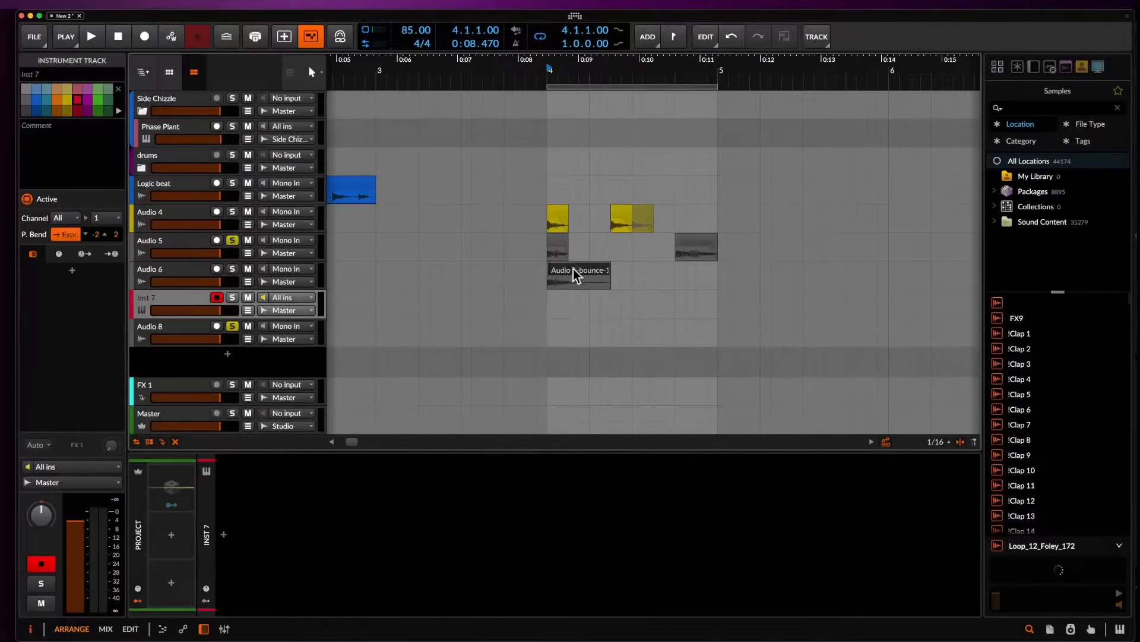
drag(574, 275, 295, 521)
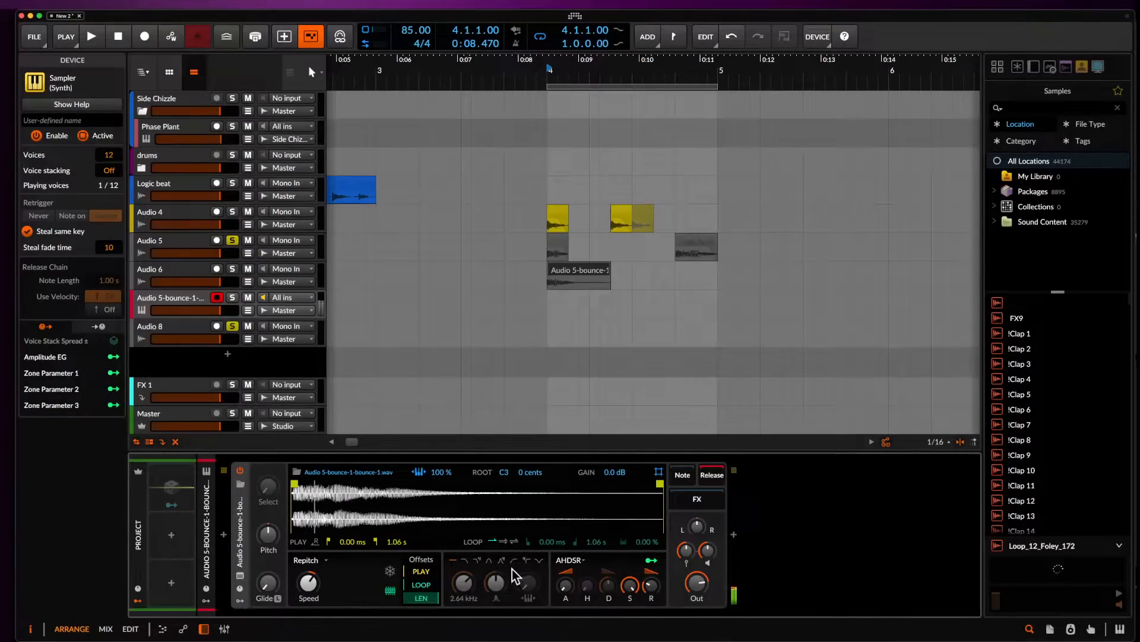
Clear the track solos and set the Sampler's root key to C#3.
shift+click(232, 325)
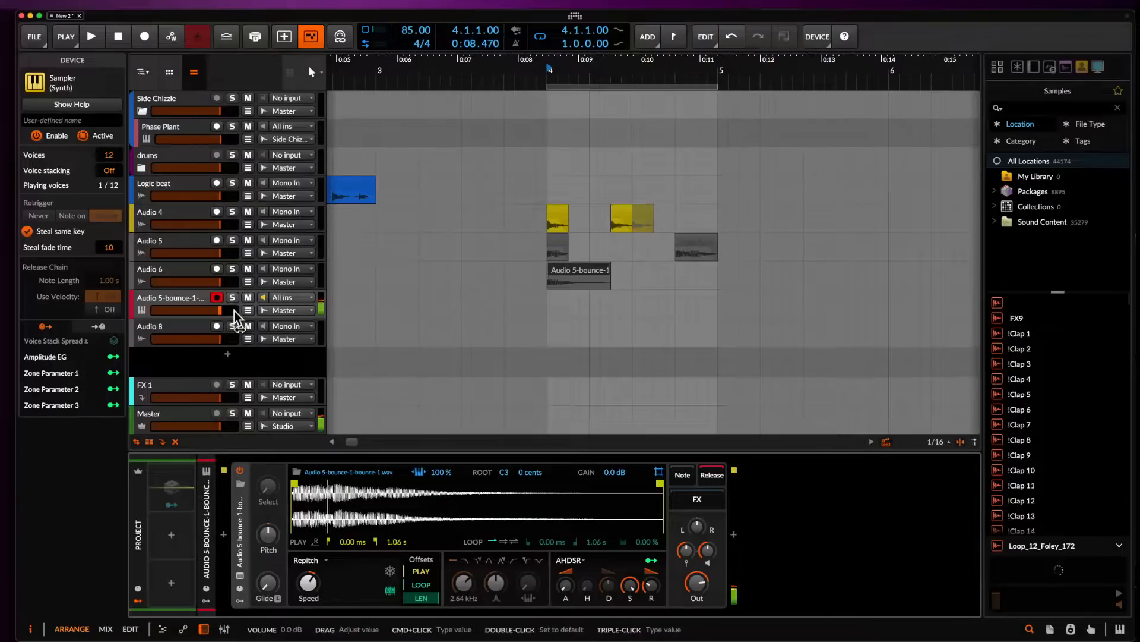
drag(504, 472, 504, 469)
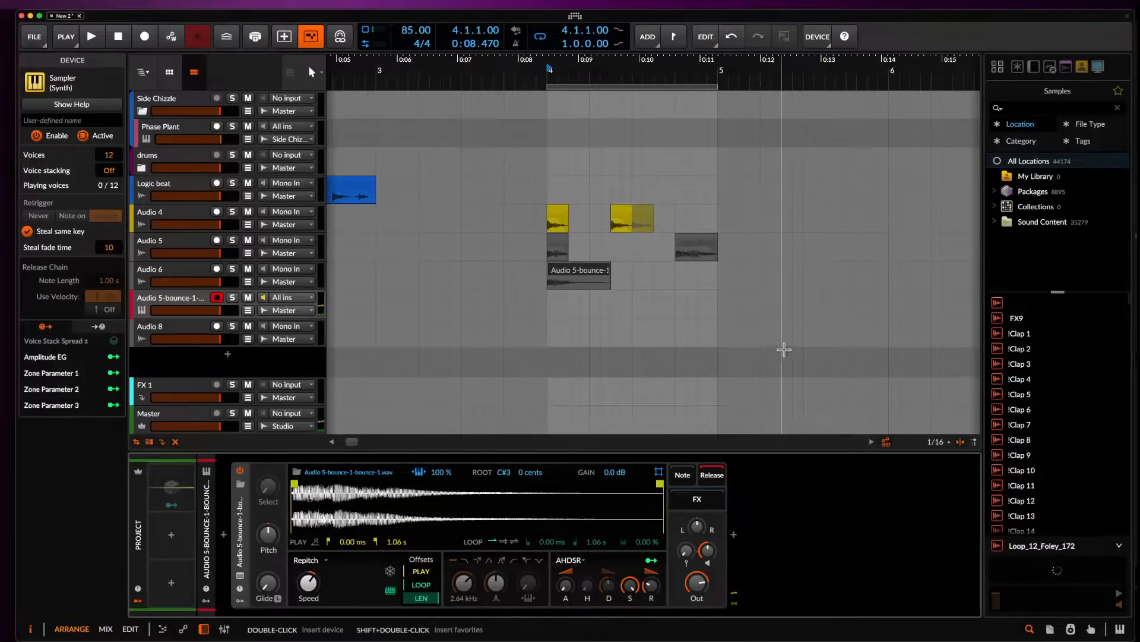
Insert FabFilter Pro-Q 3 on the Audio 6 track with the bounced clip and close its window.
click(184, 268)
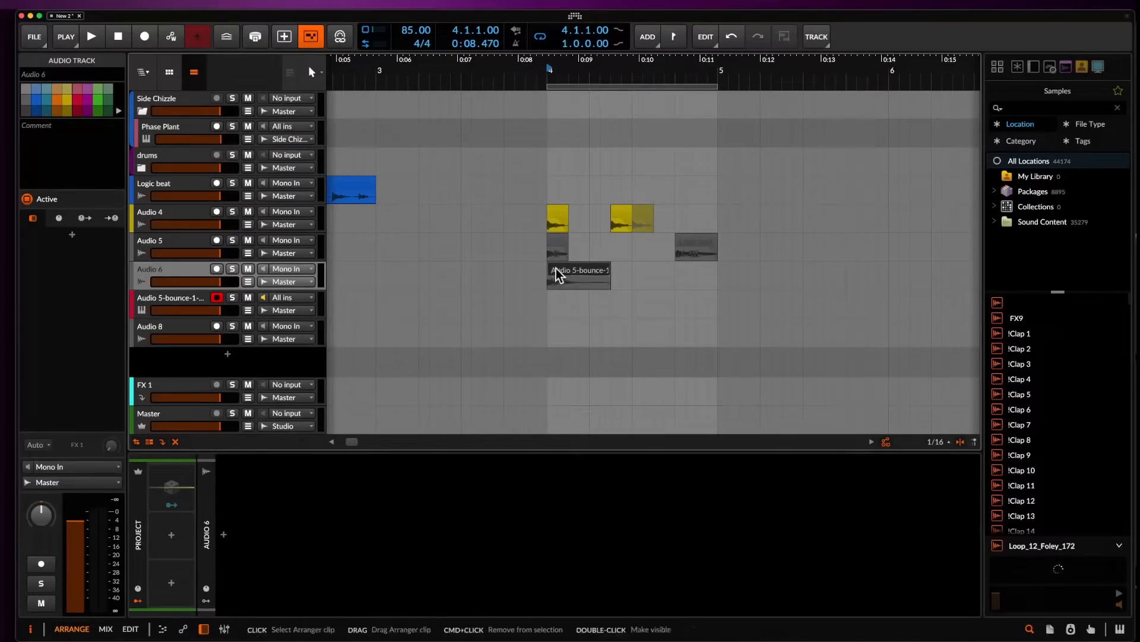
click(556, 268)
click(194, 275)
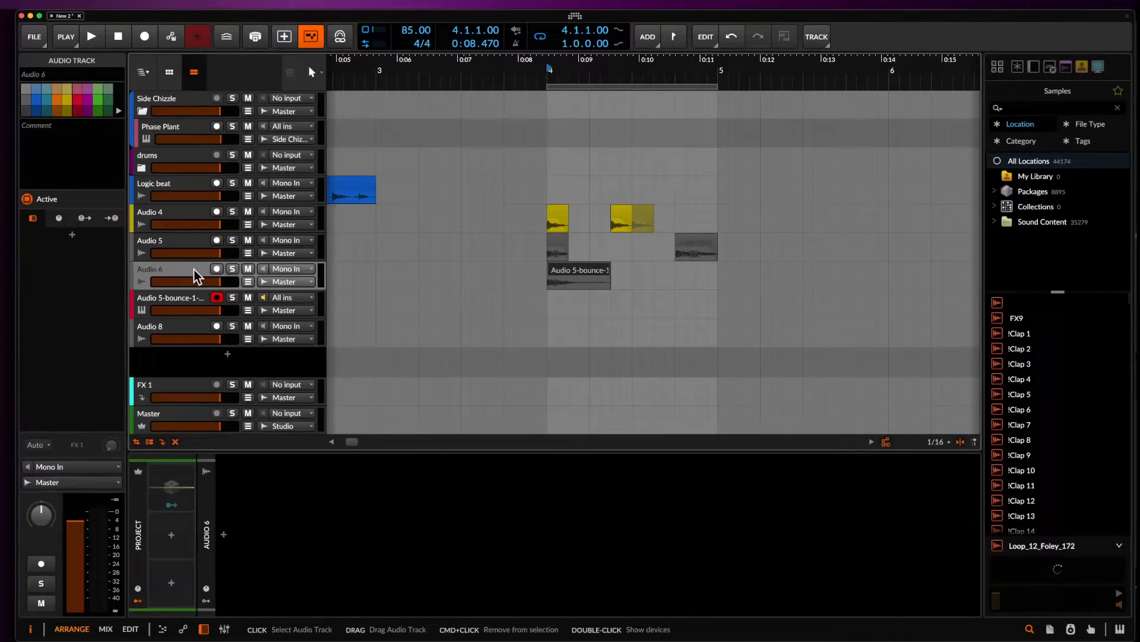
click(226, 536)
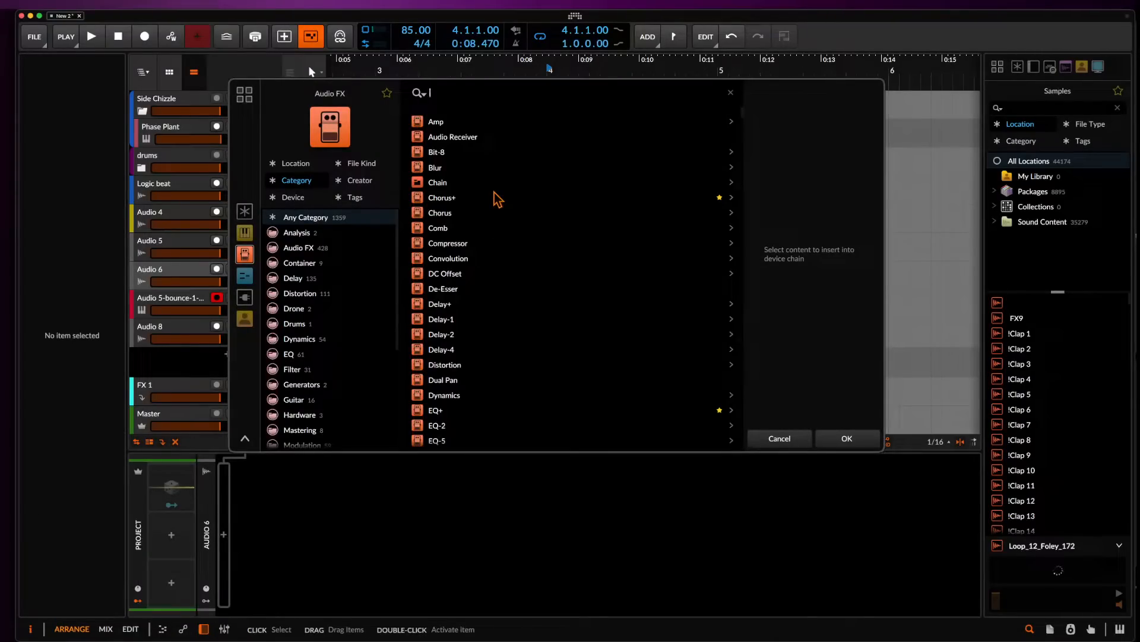
text(PRO)
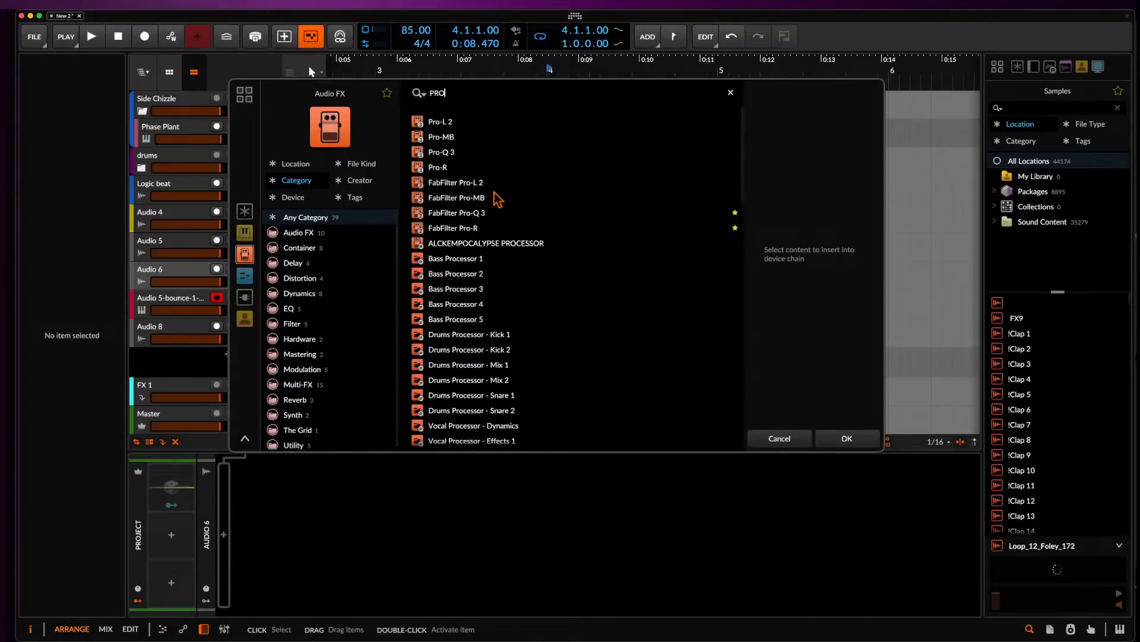
click(468, 214)
click(848, 443)
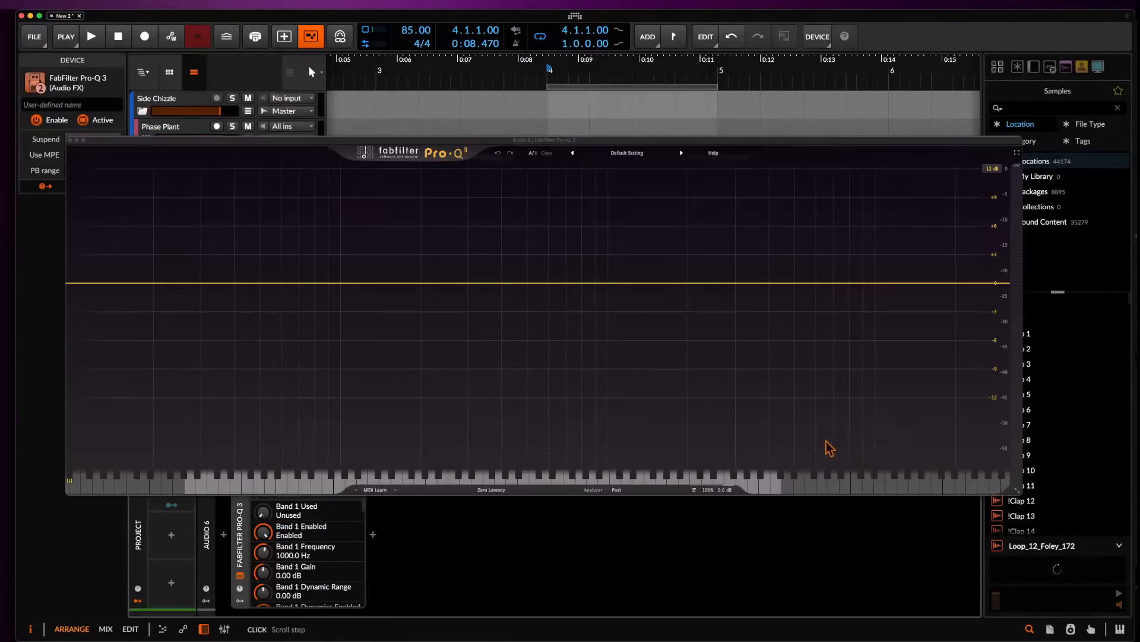
click(70, 140)
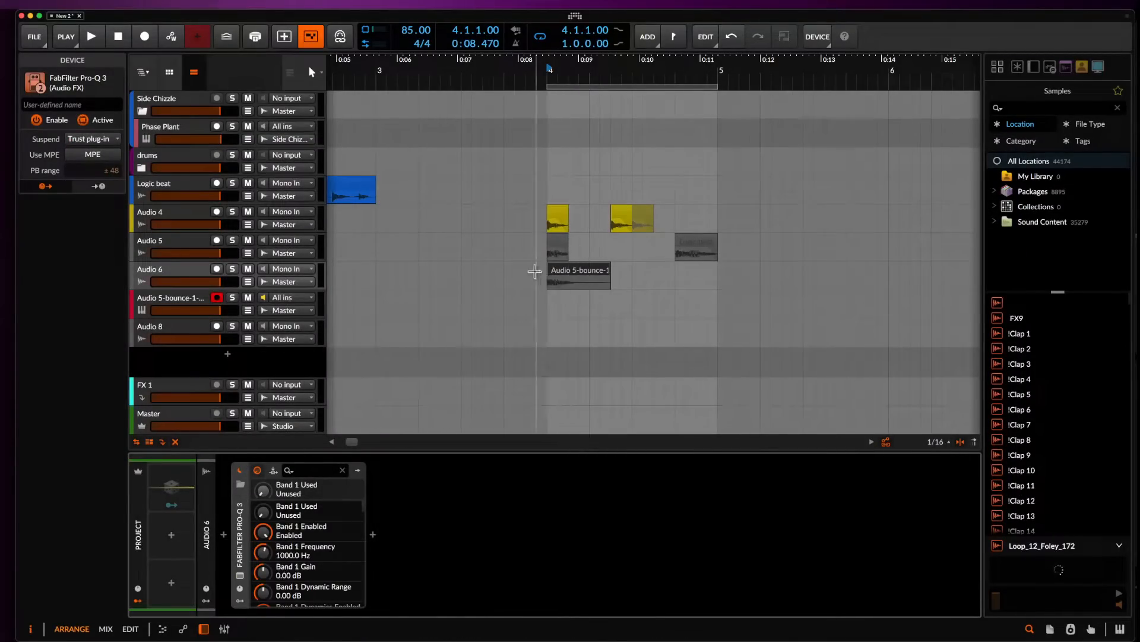
Play the bounced clip through Pro-Q 3 and add a band on its lowest main spectrum peak at 282.08 Hz to identify the note.
click(182, 276)
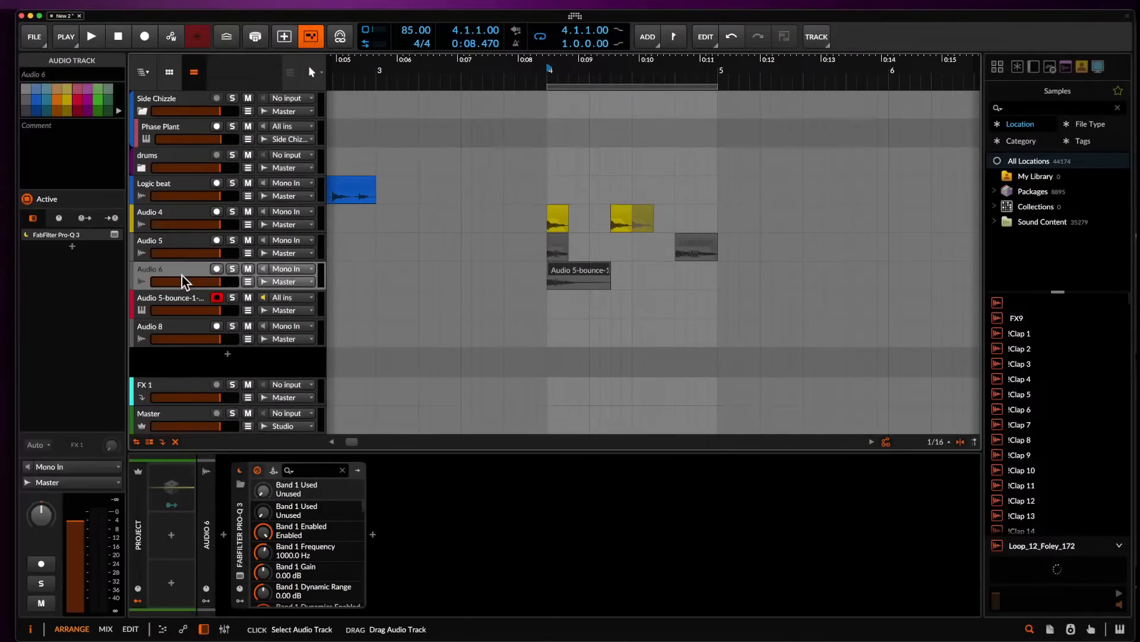
click(240, 575)
key(space)
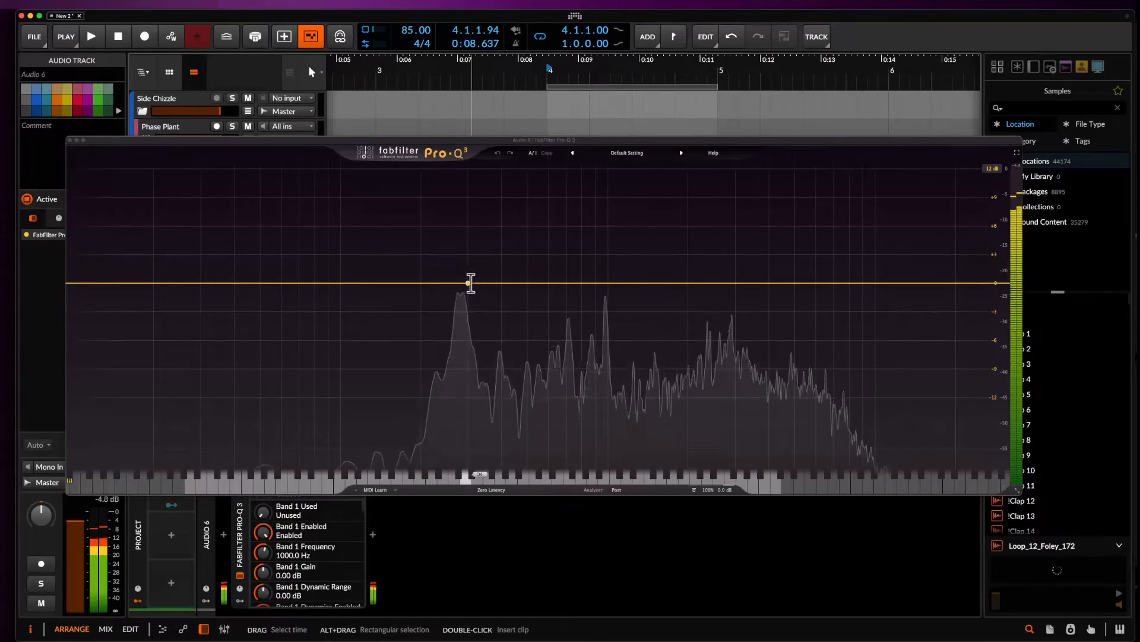
click(462, 282)
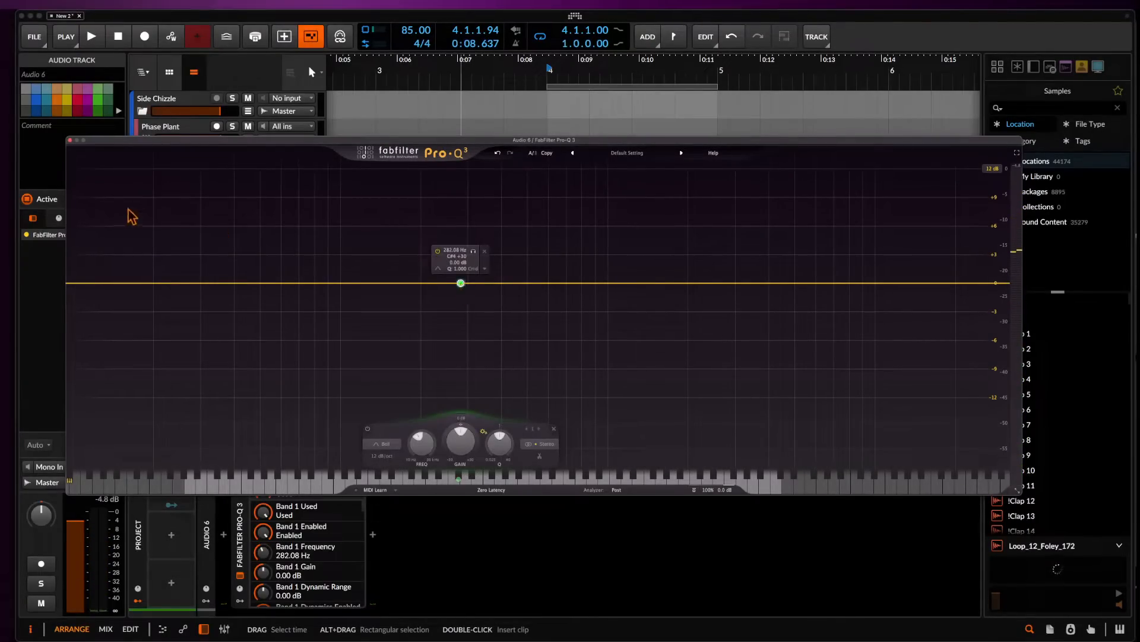
click(70, 140)
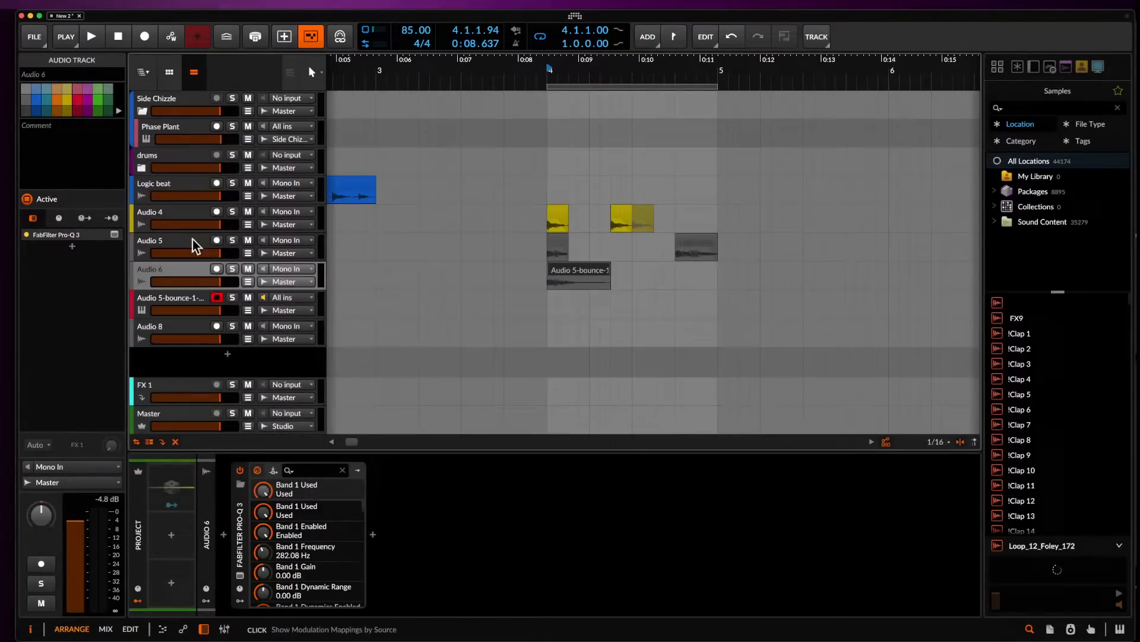
Set the root key of the bounced sample's Sampler to C#4.
click(183, 305)
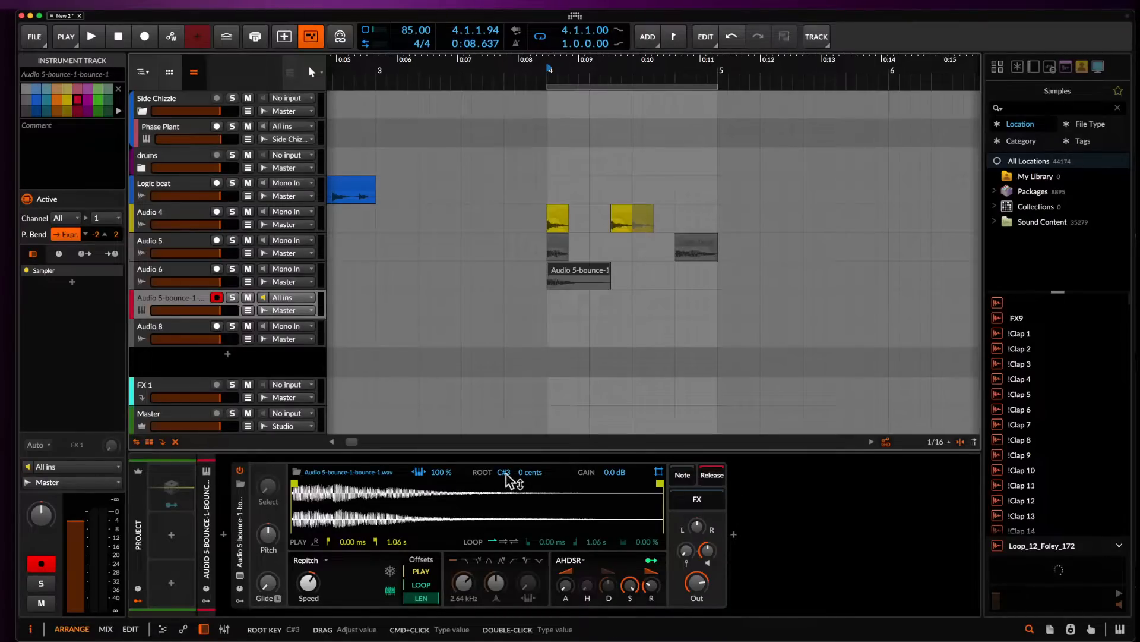
drag(506, 473, 506, 461)
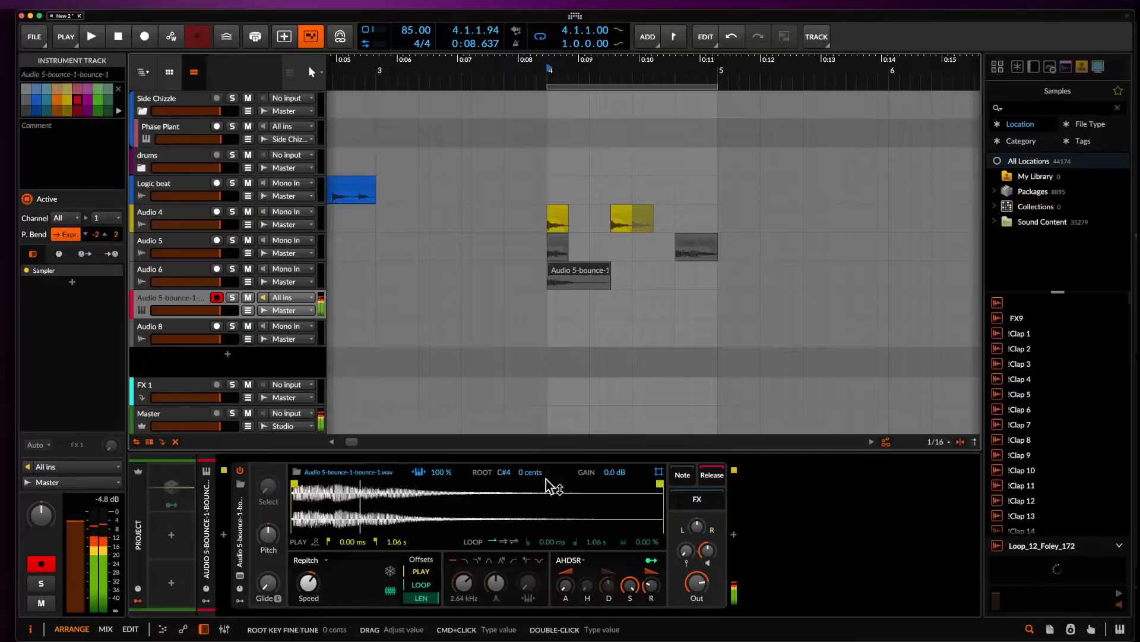
drag(696, 525, 707, 551)
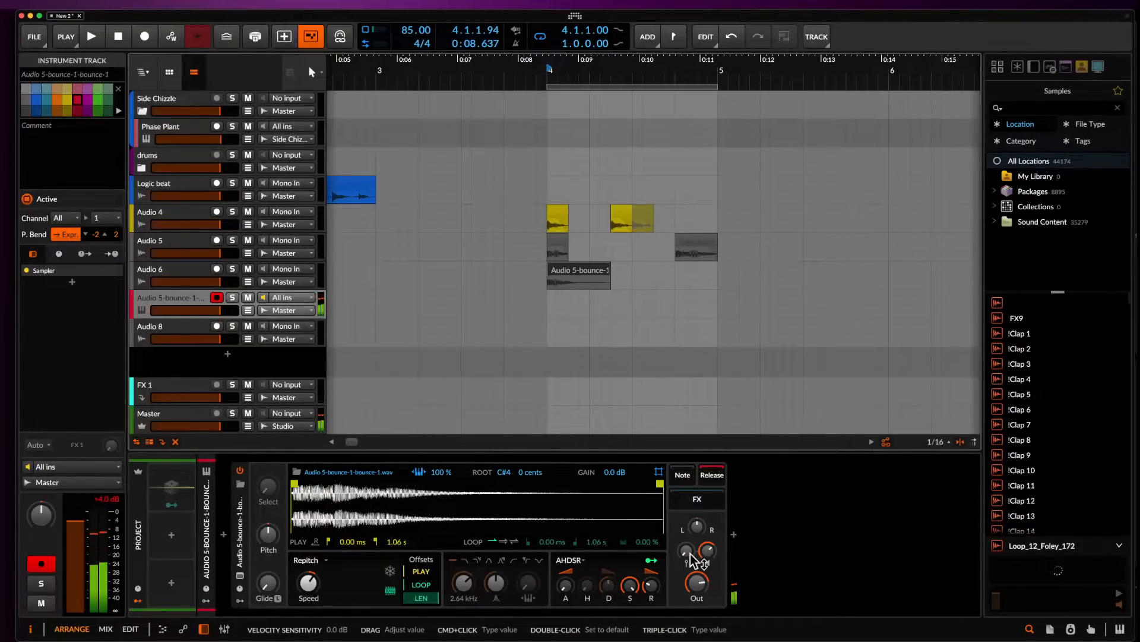
Insert an empty one-bar note clip at 5.1.1.00 on the Sampler track.
scroll(774, 356, right, 5)
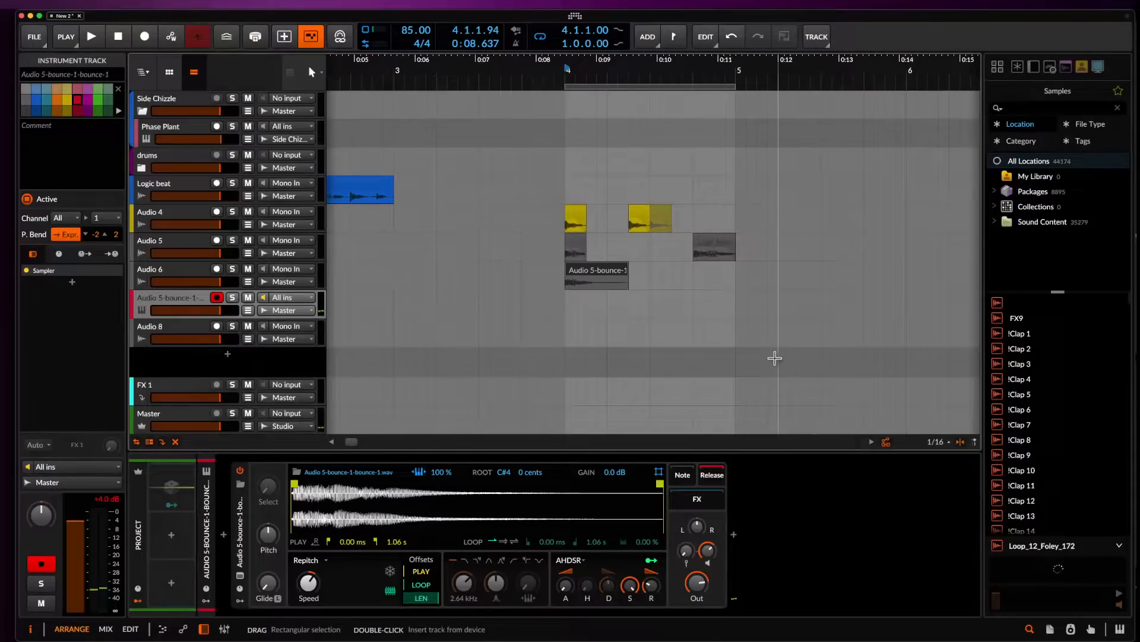
double_click(588, 309)
scroll(585, 310, right, 2)
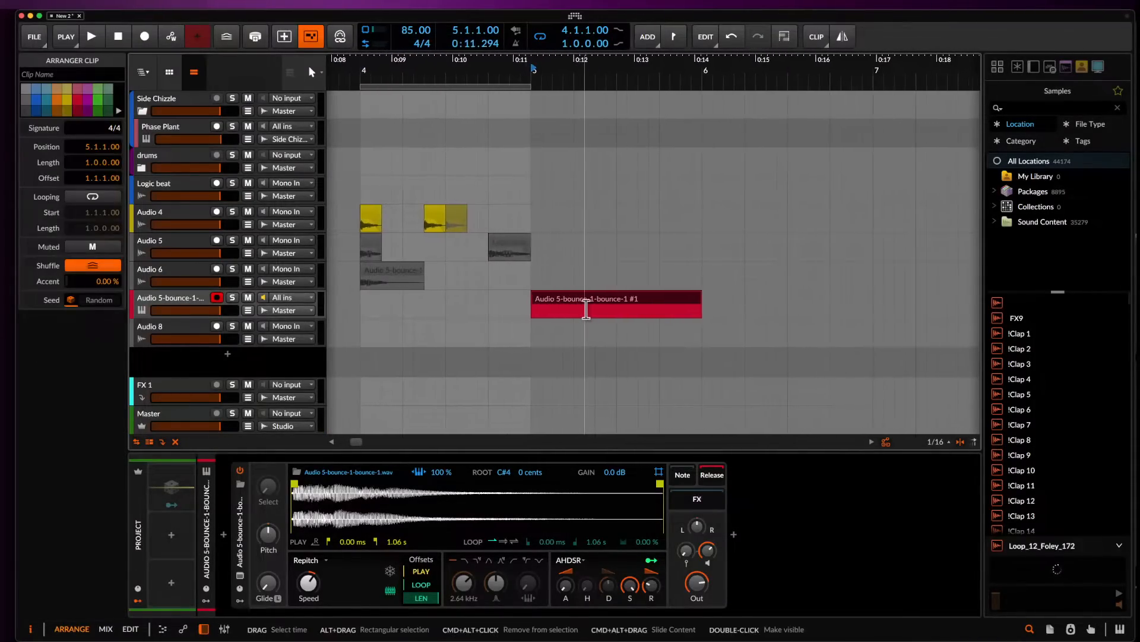
scroll(585, 310, down, 2)
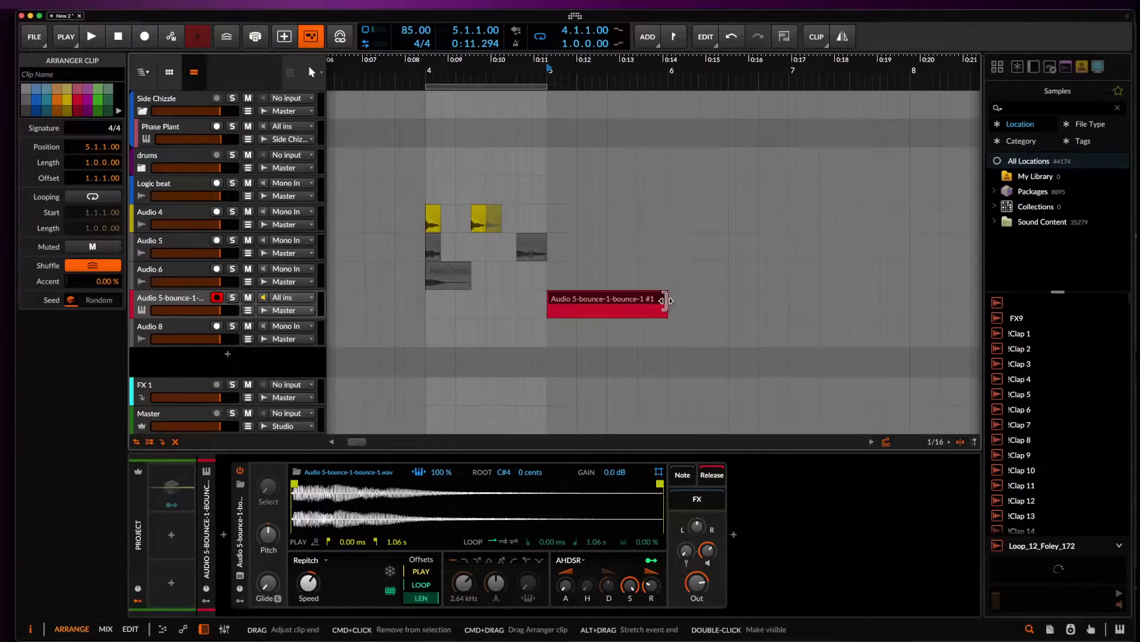
Draw seven sixteenth-note C3 notes in the new clip, starting at 1.1.1, 1.1.4, 1.2.3, 1.3.1, 1.3.2, 1.3.4 and 1.4.3.
double_click(617, 302)
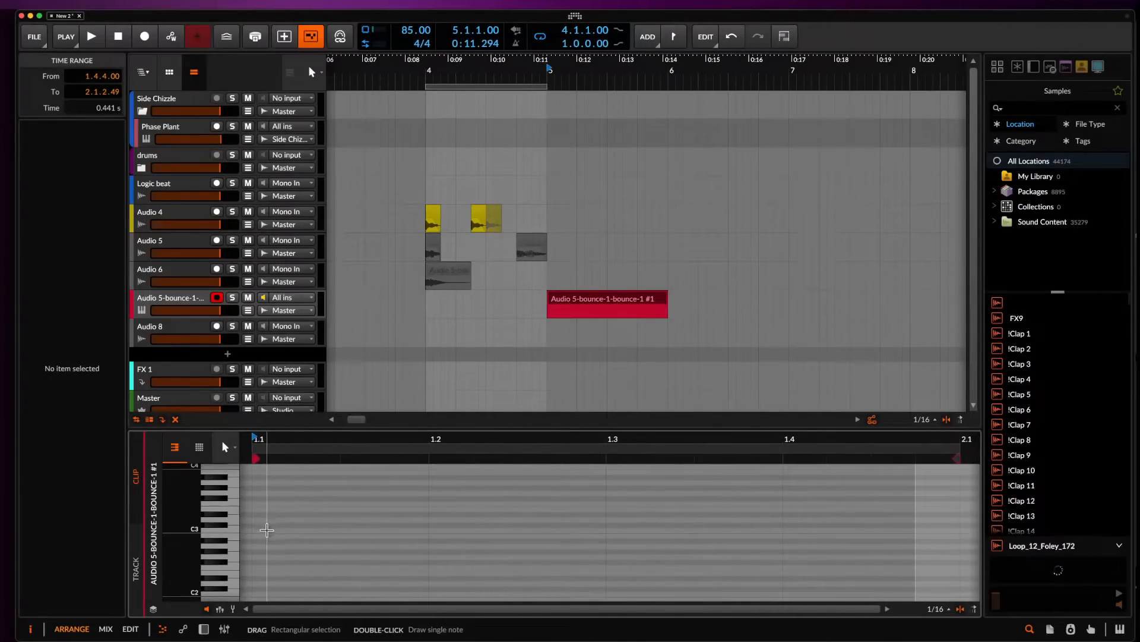
double_click(267, 530)
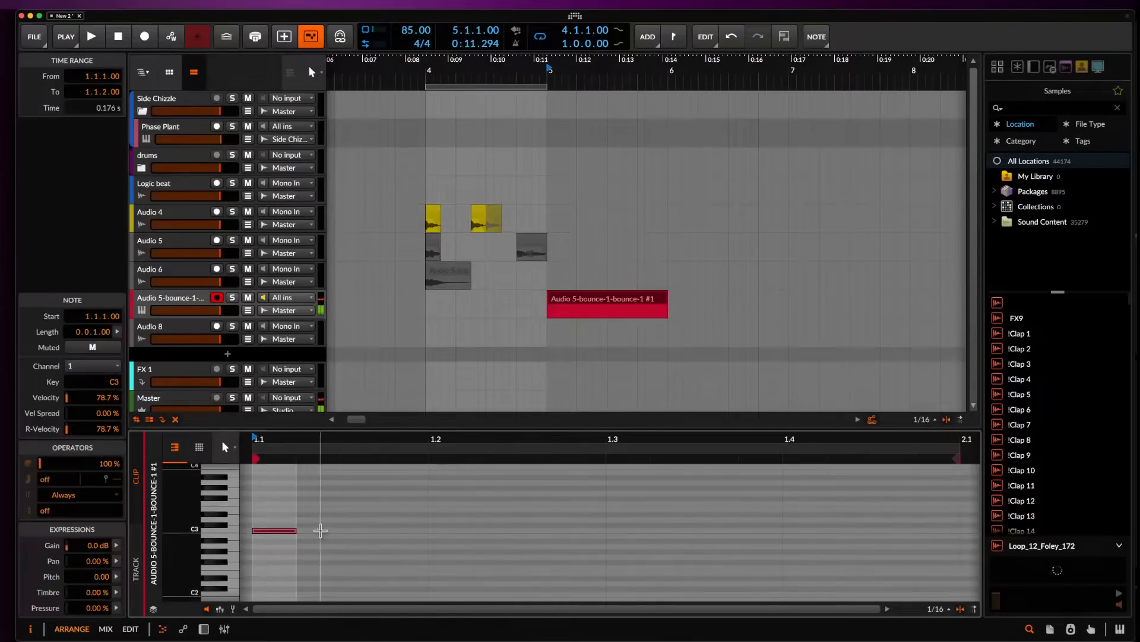
double_click(389, 530)
key(space)
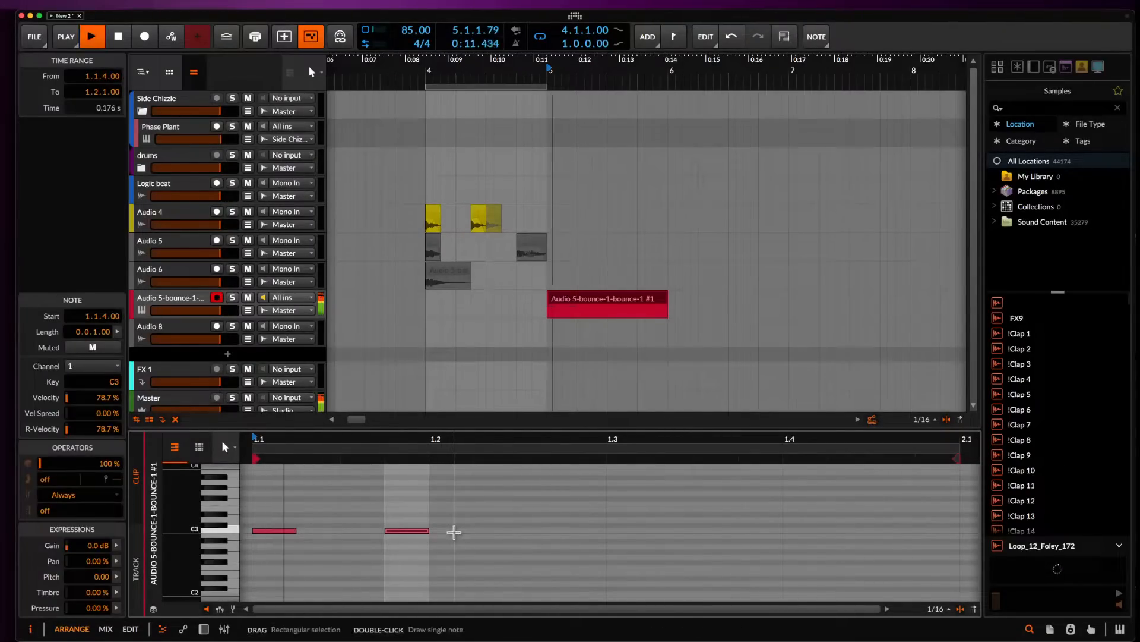
key(space)
double_click(527, 530)
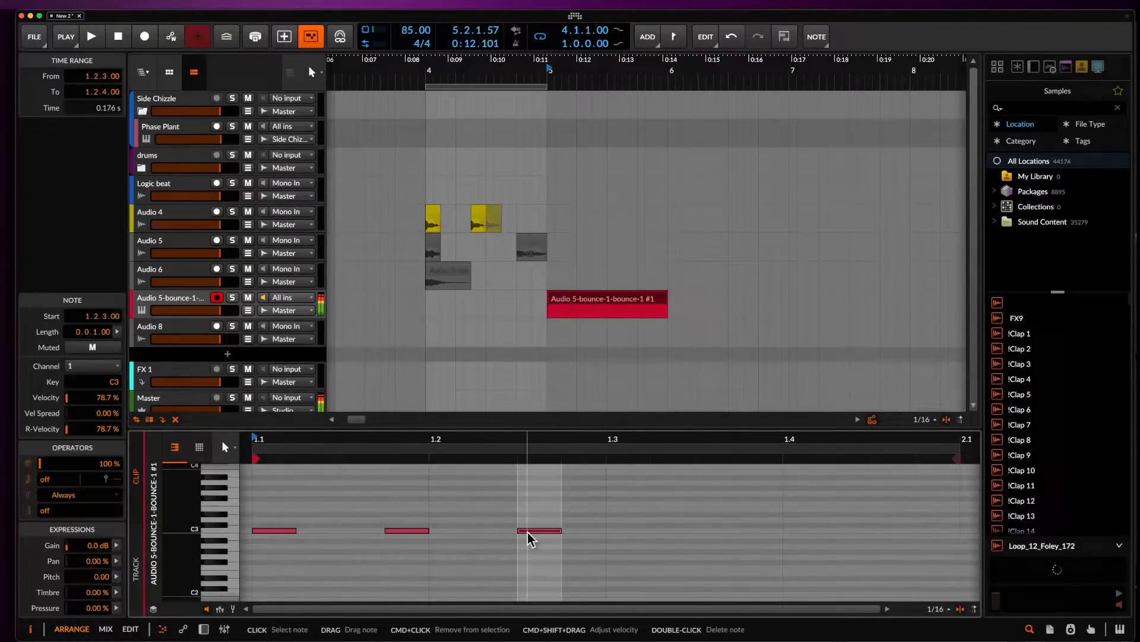
double_click(615, 530)
double_click(671, 530)
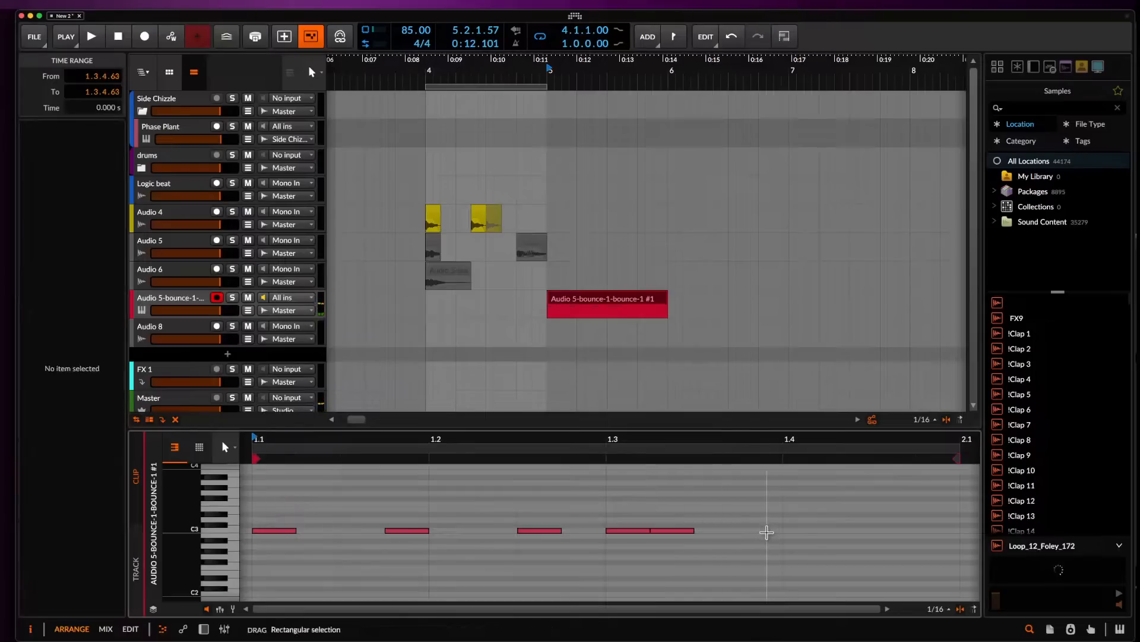
double_click(762, 531)
double_click(880, 531)
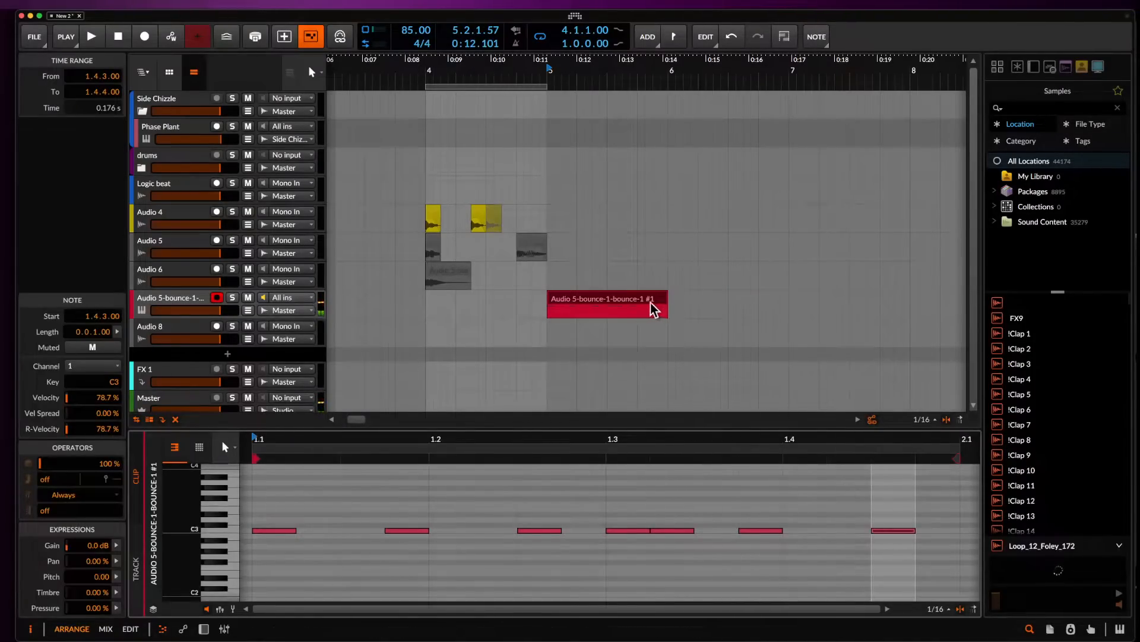
Duplicate the one-bar note clip and join both copies into a single two-bar clip.
click(645, 301)
key(super+d)
click(637, 298)
shift+click(686, 298)
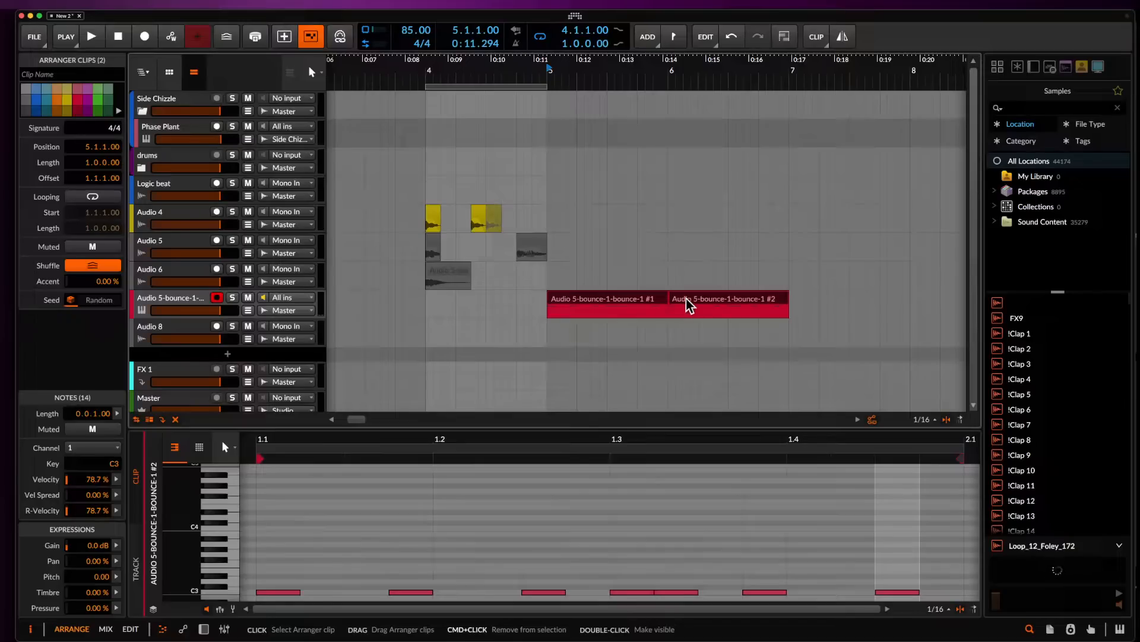
key(super+j)
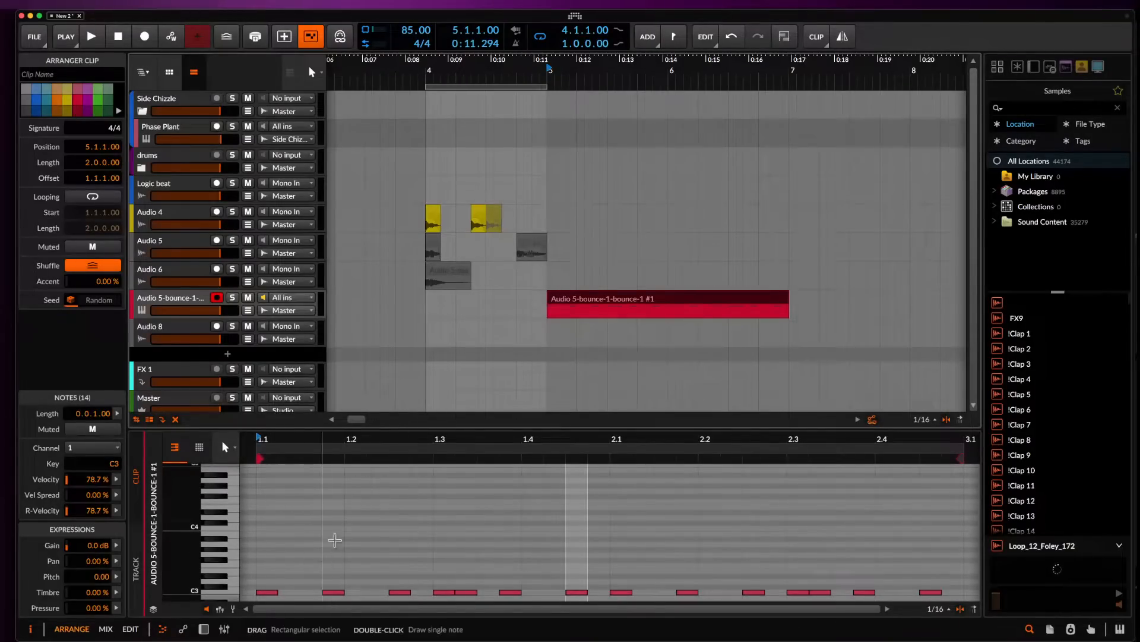
Raise the clip's notes at 1.1.4, 1.2.3 and 1.3.1 to C#3, D3 and D#3.
scroll(335, 539, down, 5)
scroll(335, 537, down, 2)
click(348, 571)
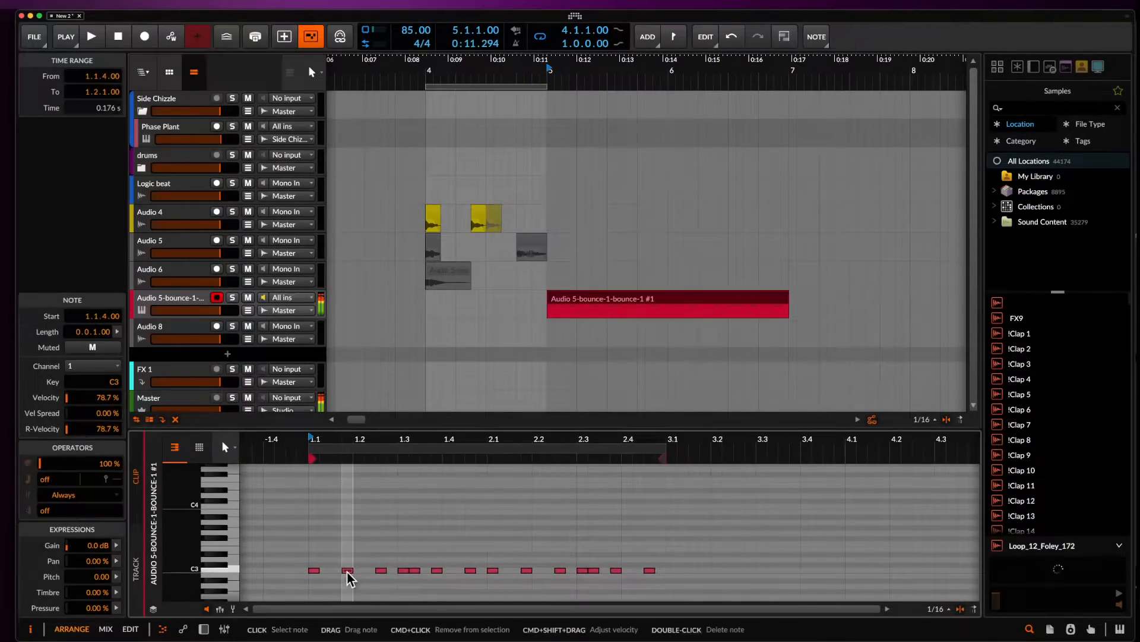
key(Up)
click(382, 572)
key(Up)
key(Up)
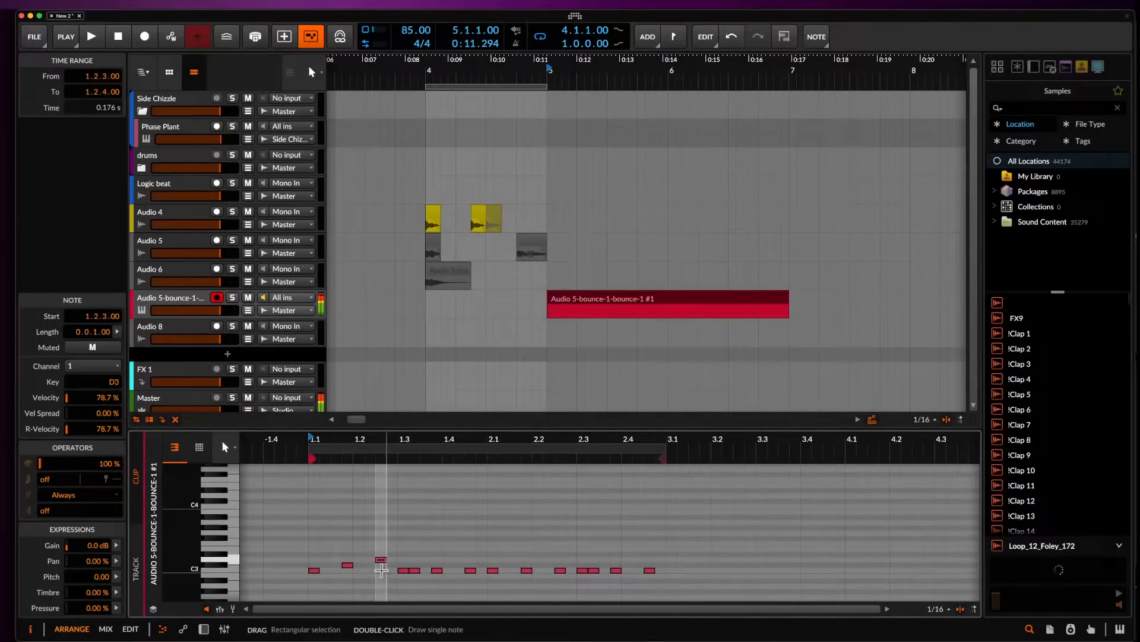
click(403, 572)
key(Up)
key(Up)
key(Up)
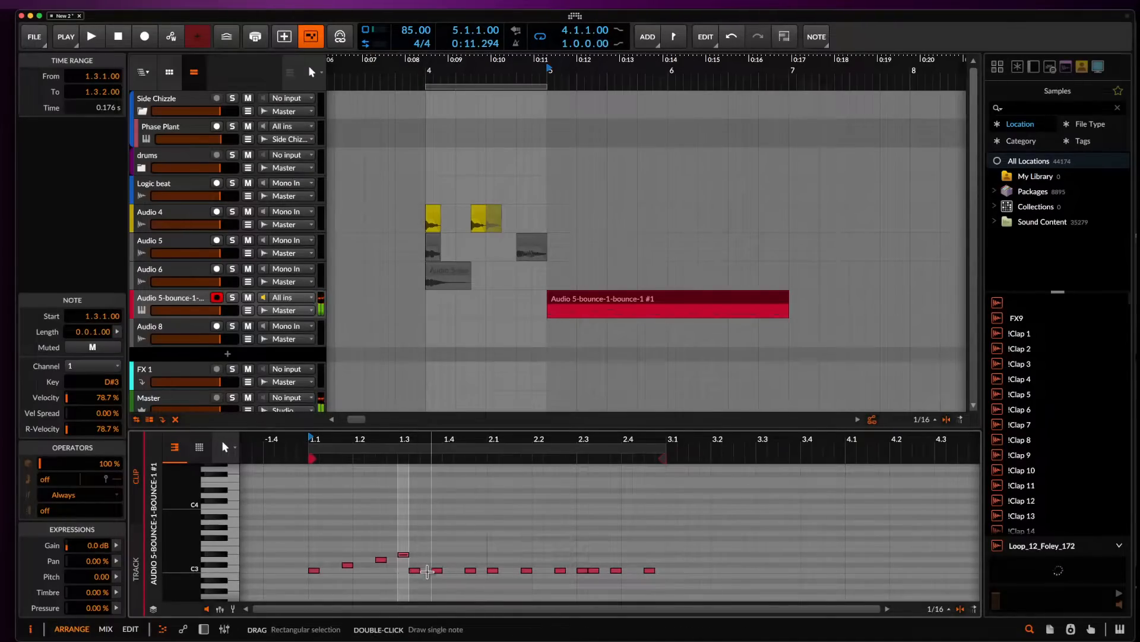
Set the note at 1.3.2 to E3 and the note at 1.3.4 to F3.
click(415, 570)
key(Up)
key(Up)
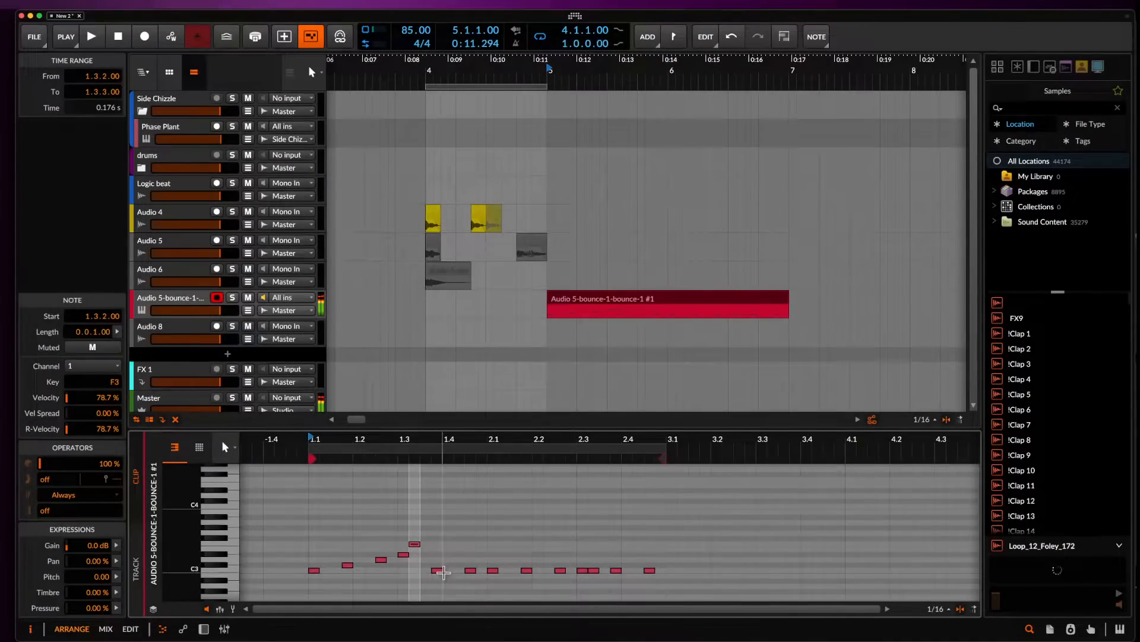
click(437, 570)
key(Up)
key(Up)
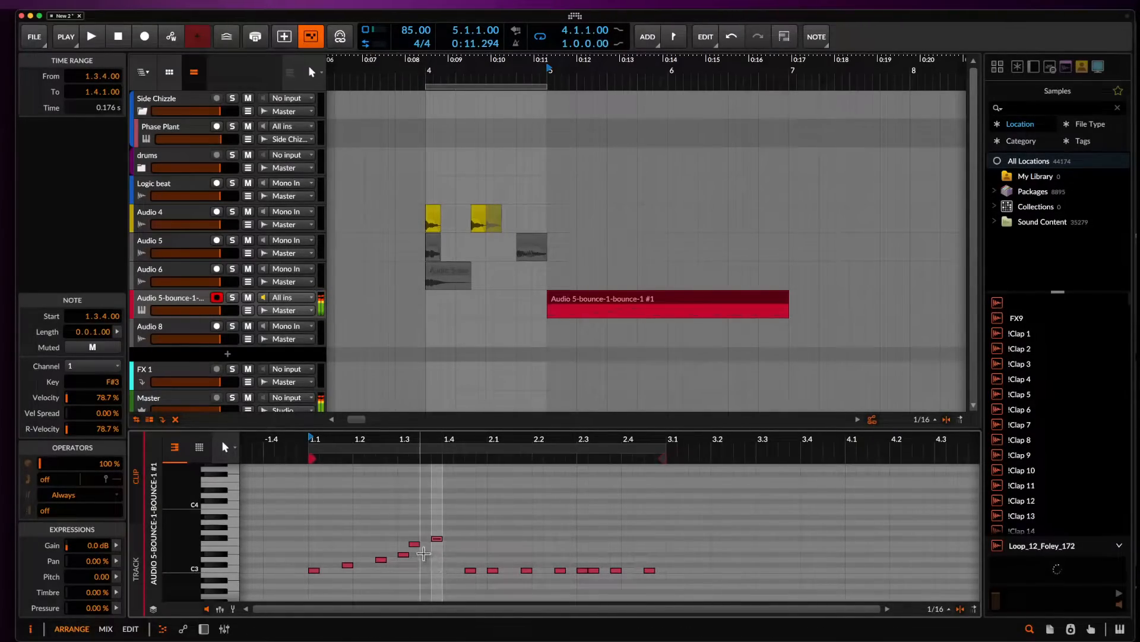
click(416, 544)
key(Down)
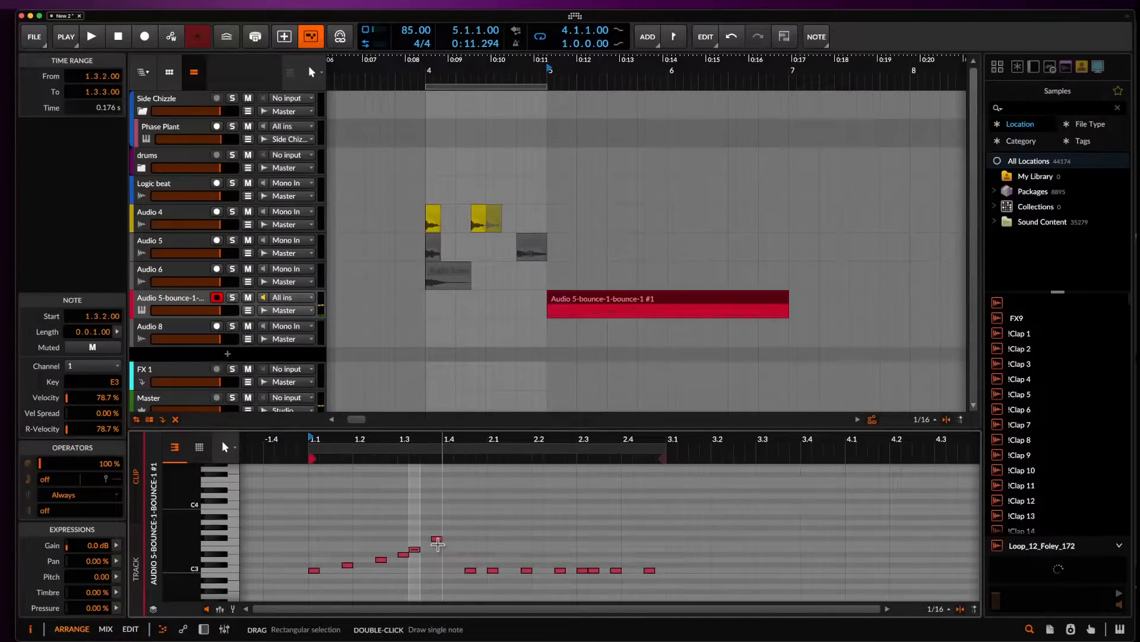
click(437, 540)
key(Down)
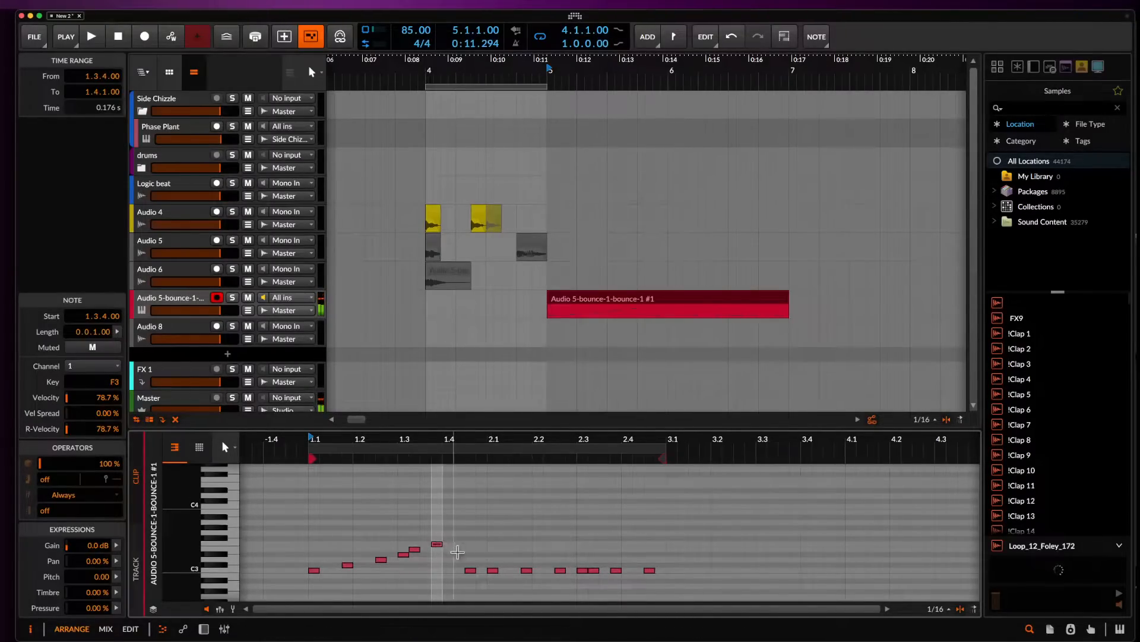
Raise the note at 1.4.3 to F#3 and the note at 2.1.1 to G3.
click(470, 570)
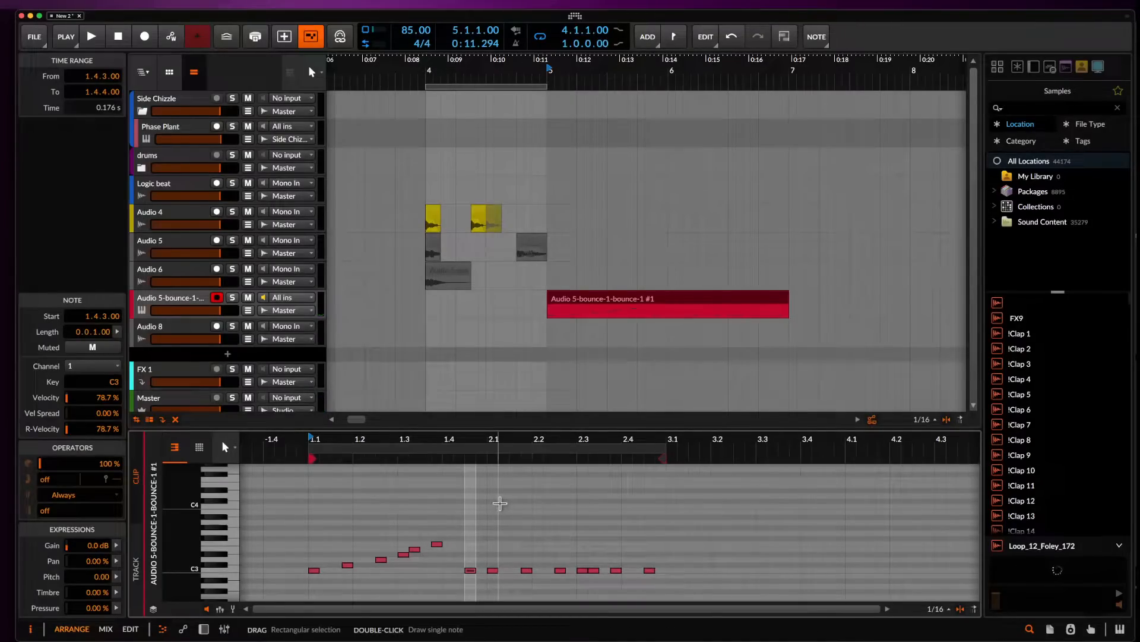
click(497, 569)
key(Up)
key(Up)
key(Up)
key(Up)
key(Up)
key(Up)
key(Up)
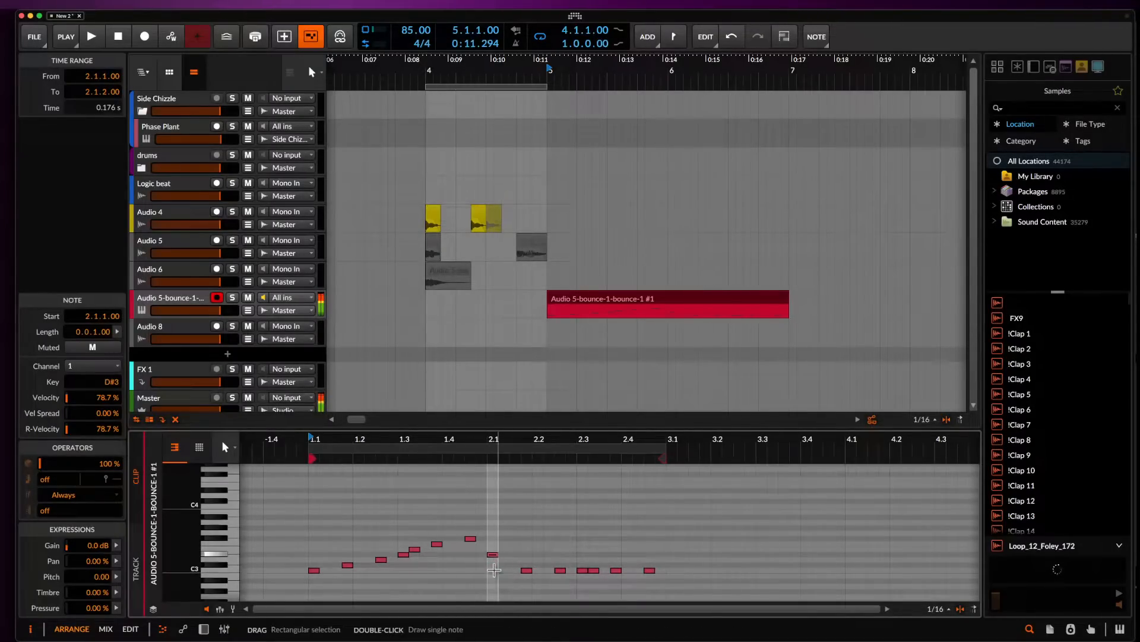
Continue the chromatic rise with the notes at 2.1.4, 2.2.3, 2.3.1, 2.3.2 and 2.3.4 on G#3, A3, A#3, B3 and C4.
drag(526, 570, 525, 566)
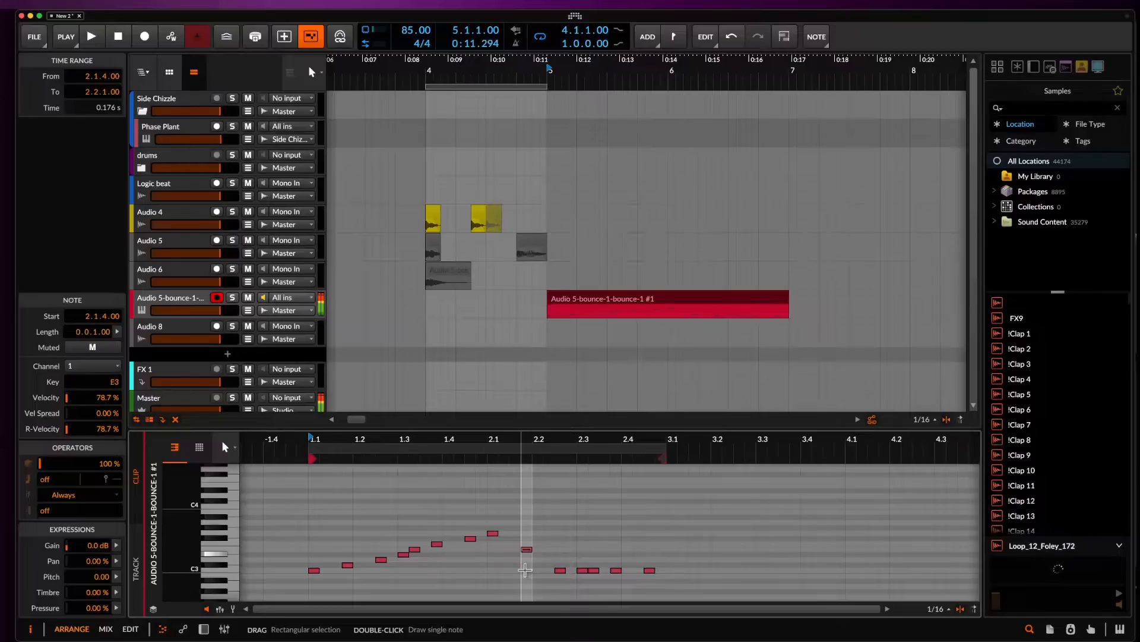
click(557, 570)
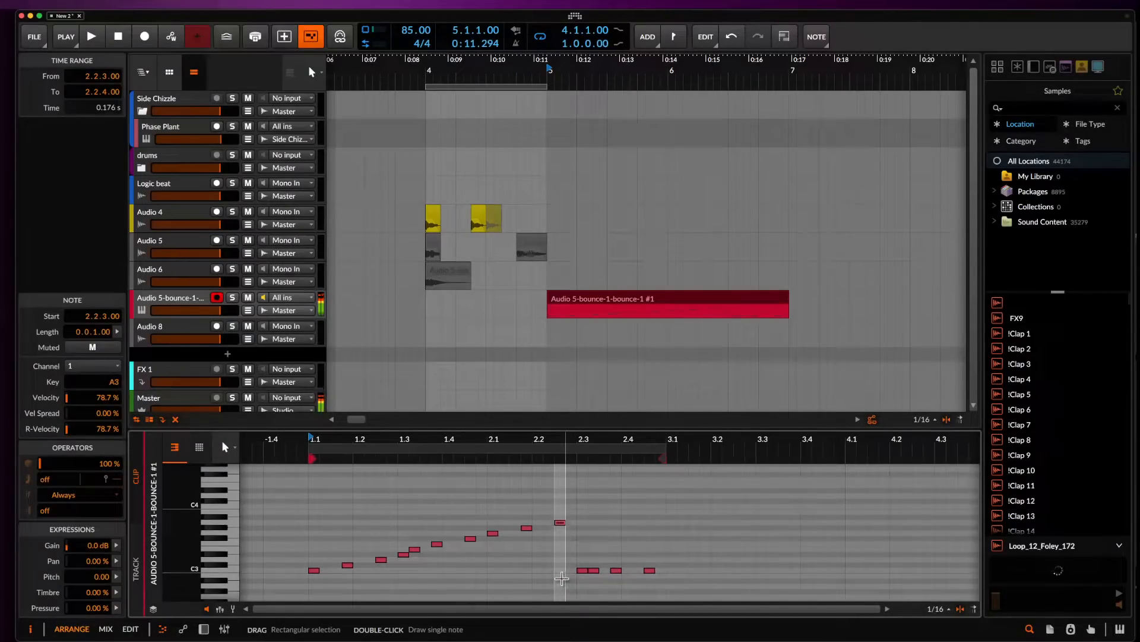
click(581, 572)
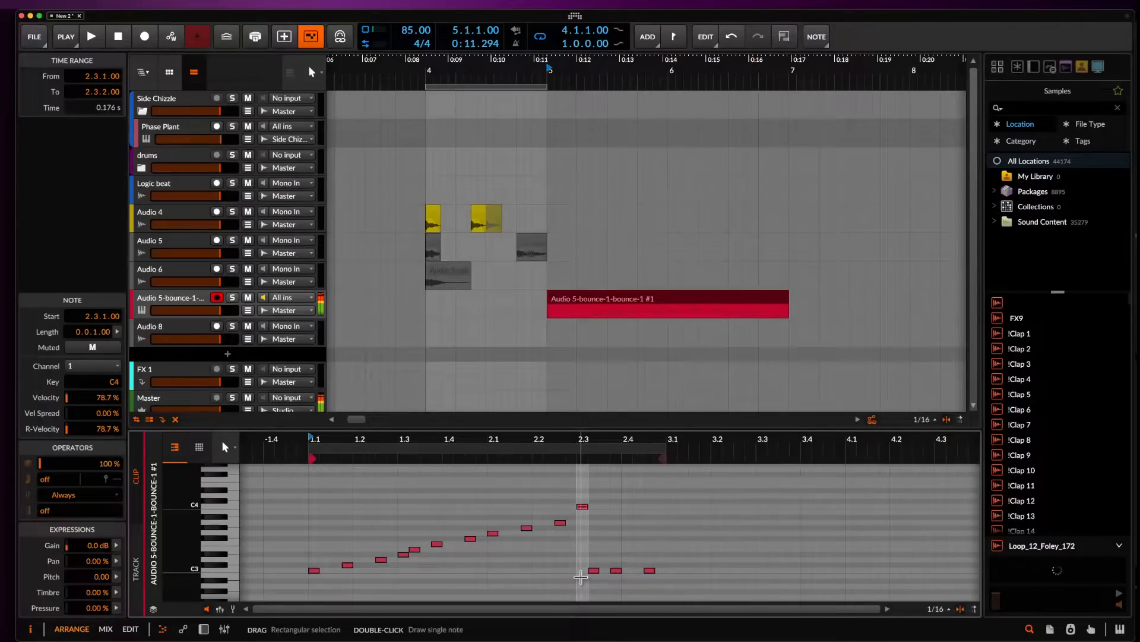
click(594, 571)
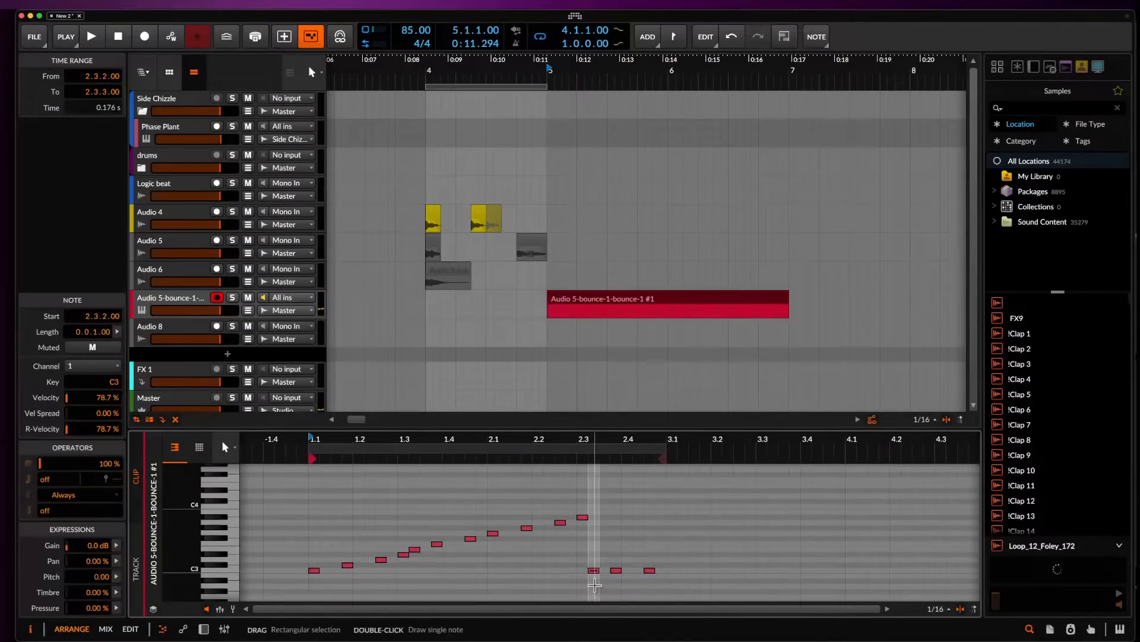
click(616, 570)
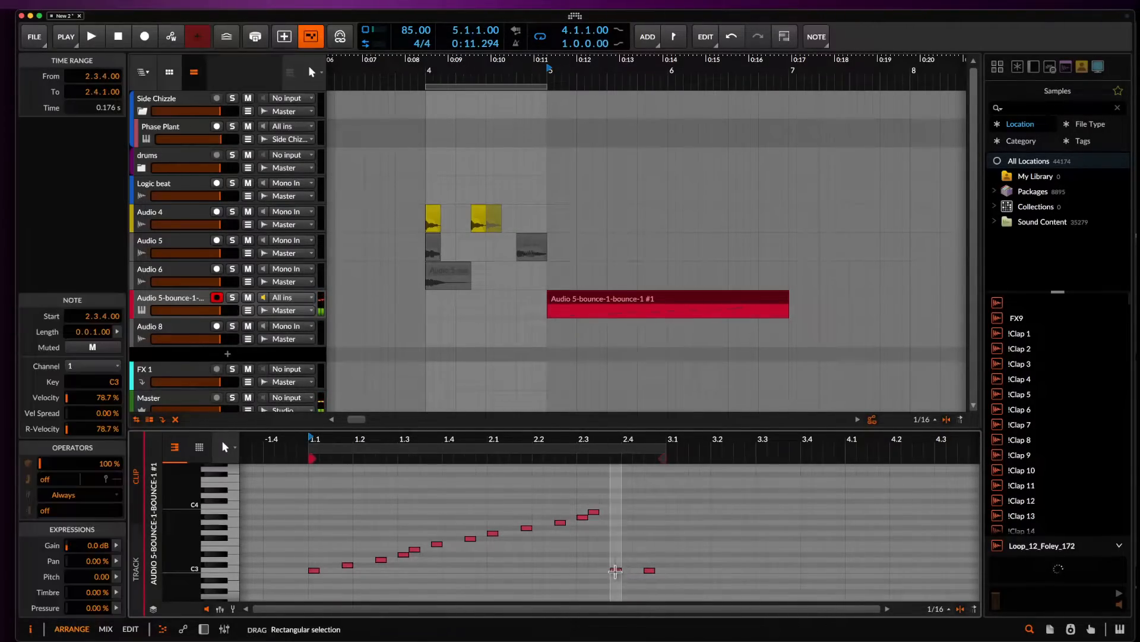
Raise the clip's last note, at 2.4.3, to C#4.
drag(653, 556, 650, 581)
key(shift+Up)
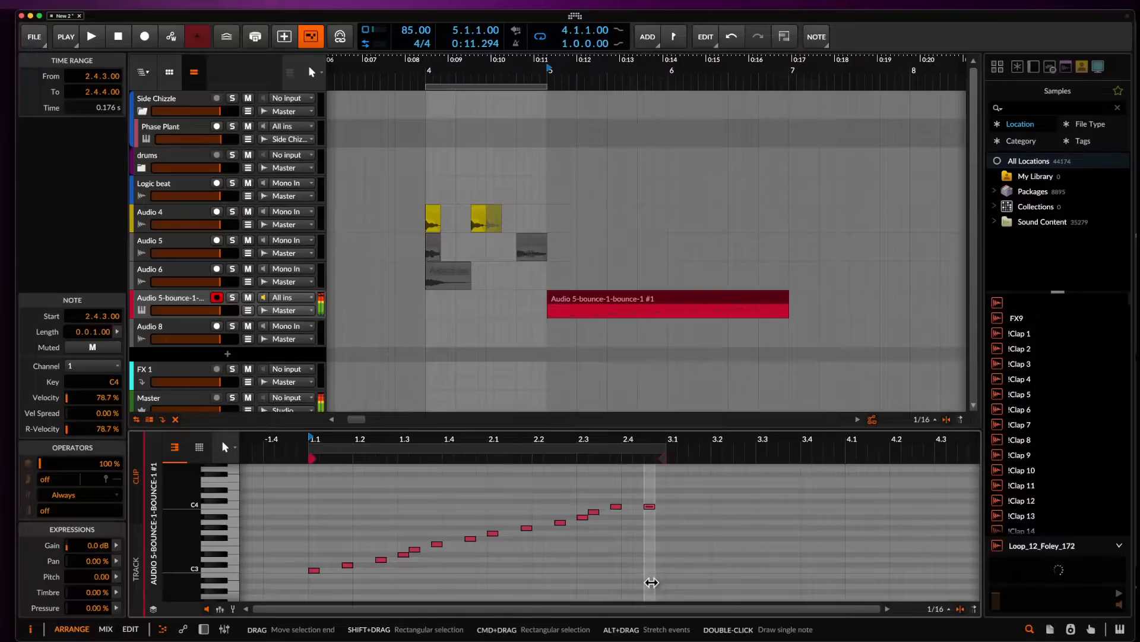
scroll(652, 527, up, 1)
key(Up)
scroll(545, 507, down, 1)
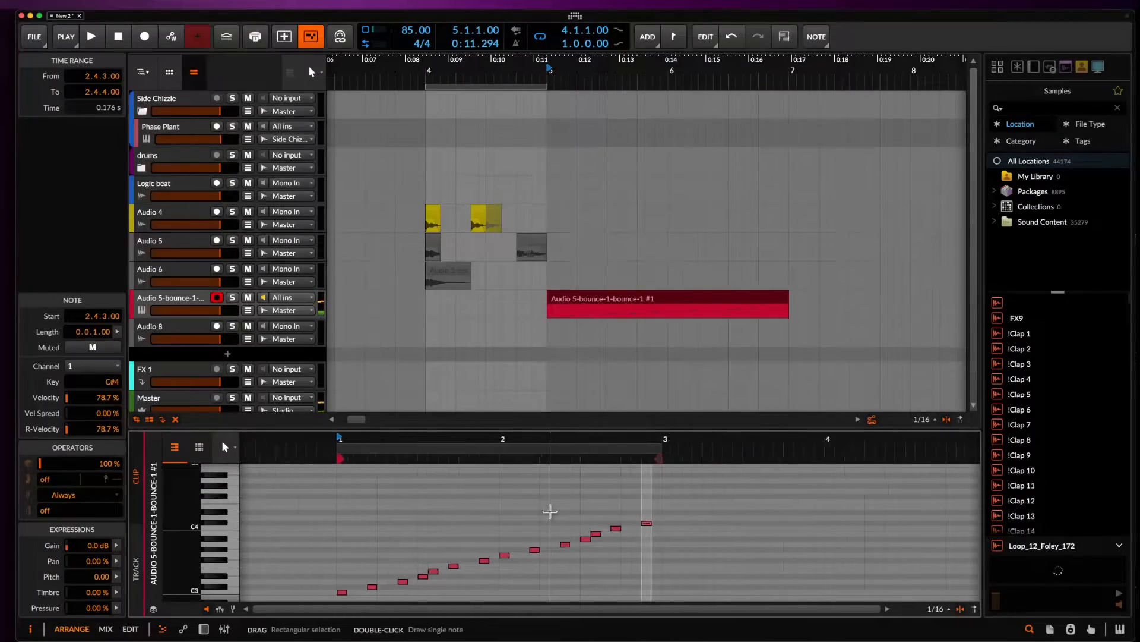
scroll(568, 473, down, 2)
scroll(606, 477, down, 1)
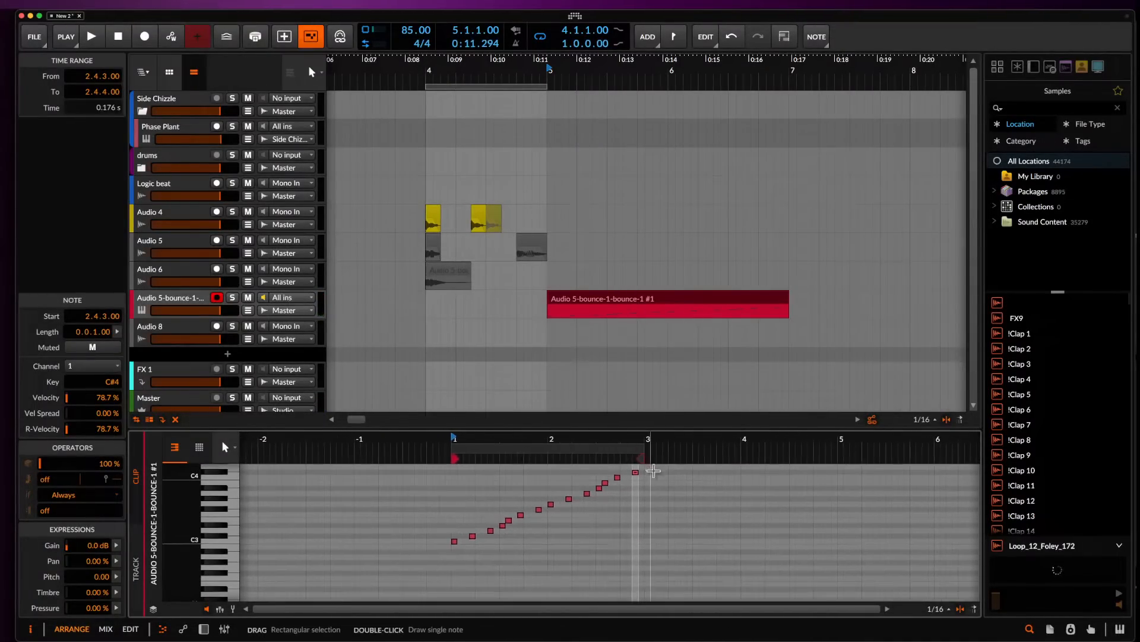
Select all 14 notes of the clip and transpose them up one octave.
scroll(653, 472, up, 1)
drag(655, 472, 632, 498)
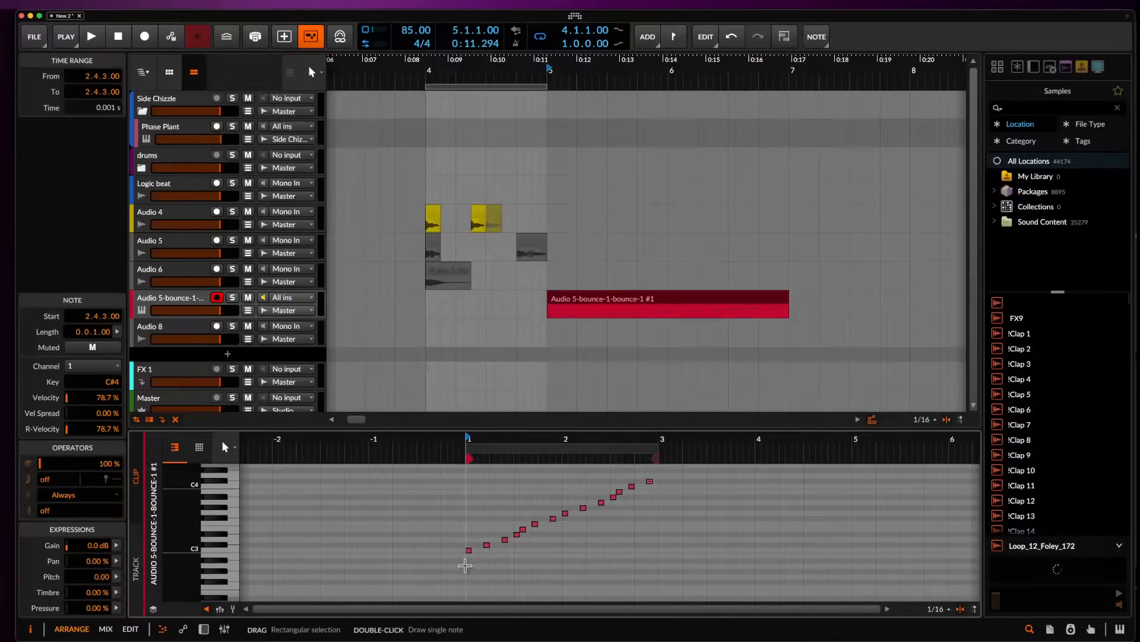
drag(465, 565, 677, 465)
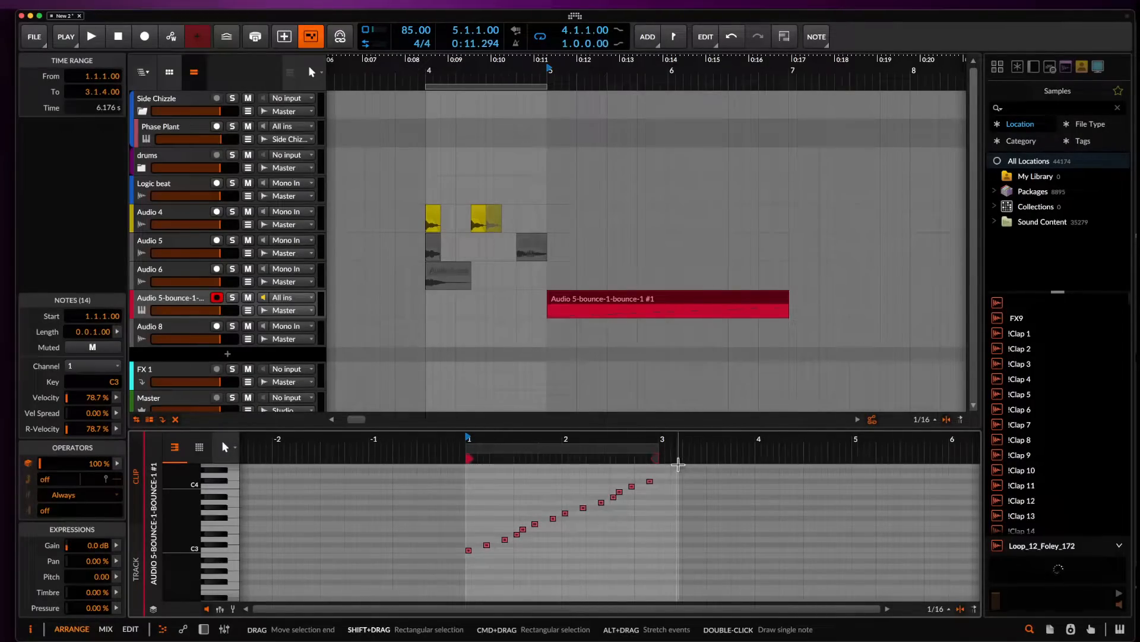
key(shift+Up)
Loop the two-bar clip and lower the sustain of the Sampler's AHDSR envelope during playback.
click(573, 301)
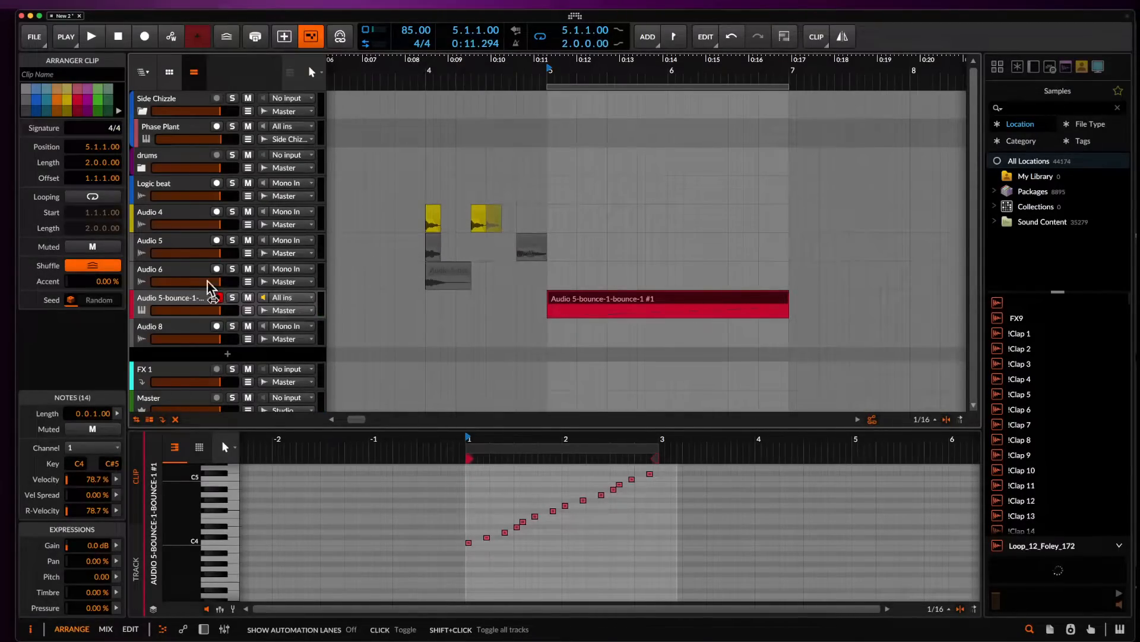
double_click(183, 293)
key(space)
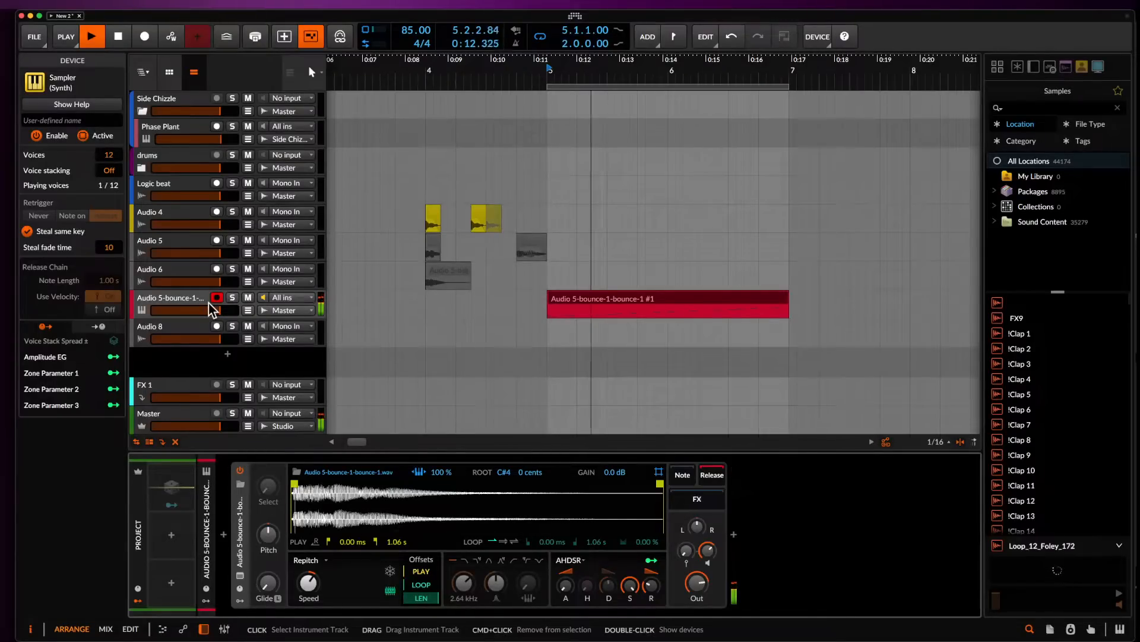
drag(629, 586, 608, 567)
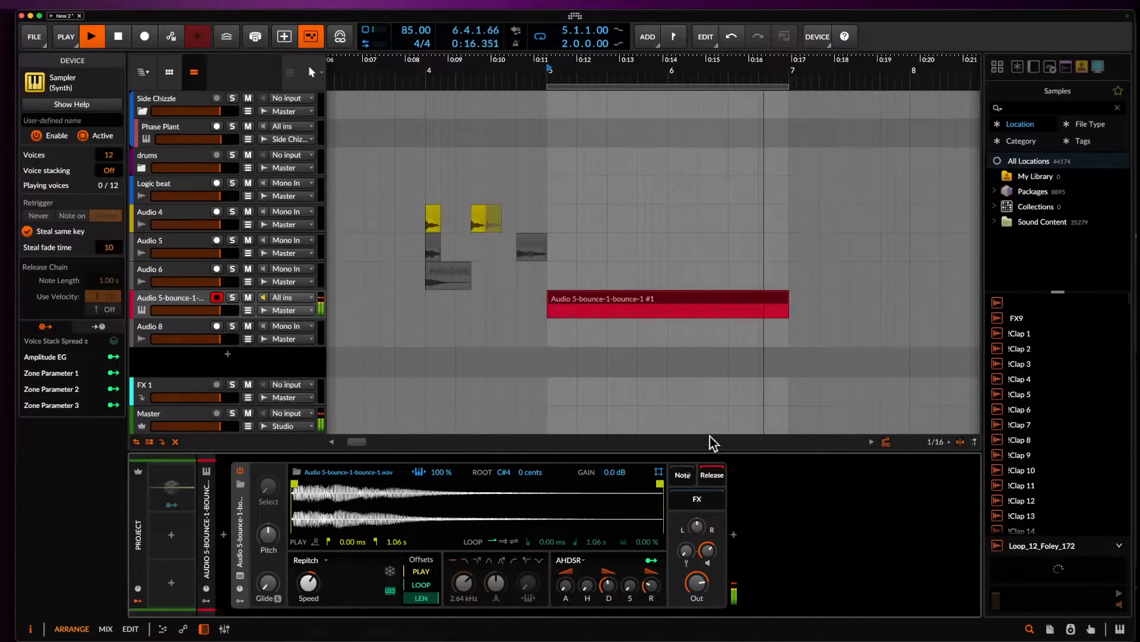
Open the two-bar clip's notes for editing, focused on the notes around 1.3.
double_click(652, 302)
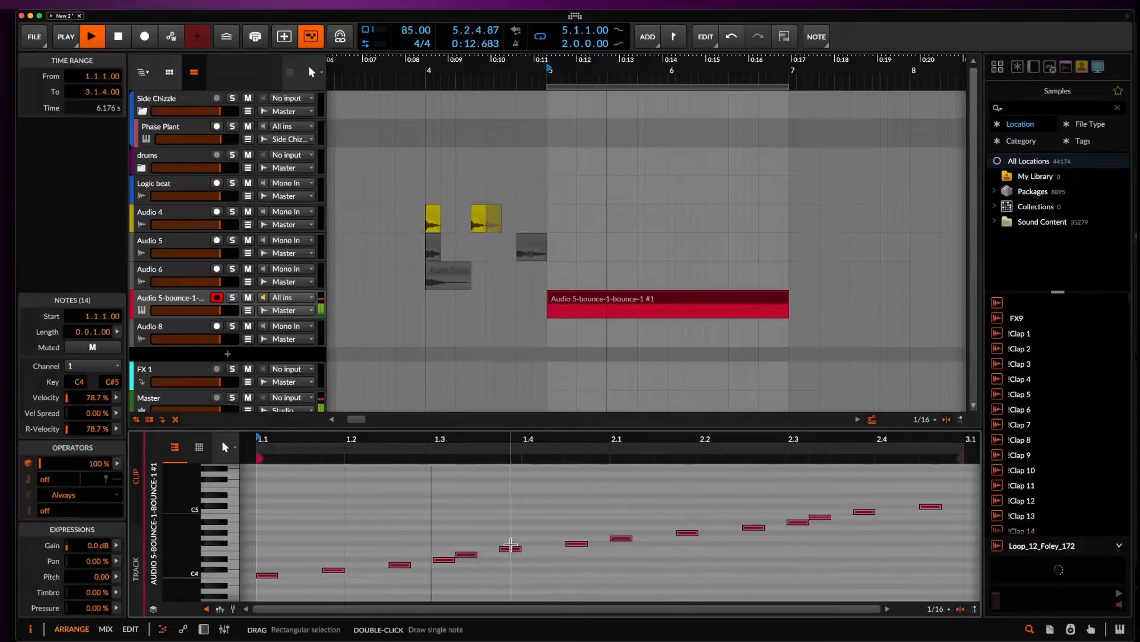
scroll(451, 552, up, 5)
key(space)
drag(405, 557, 390, 555)
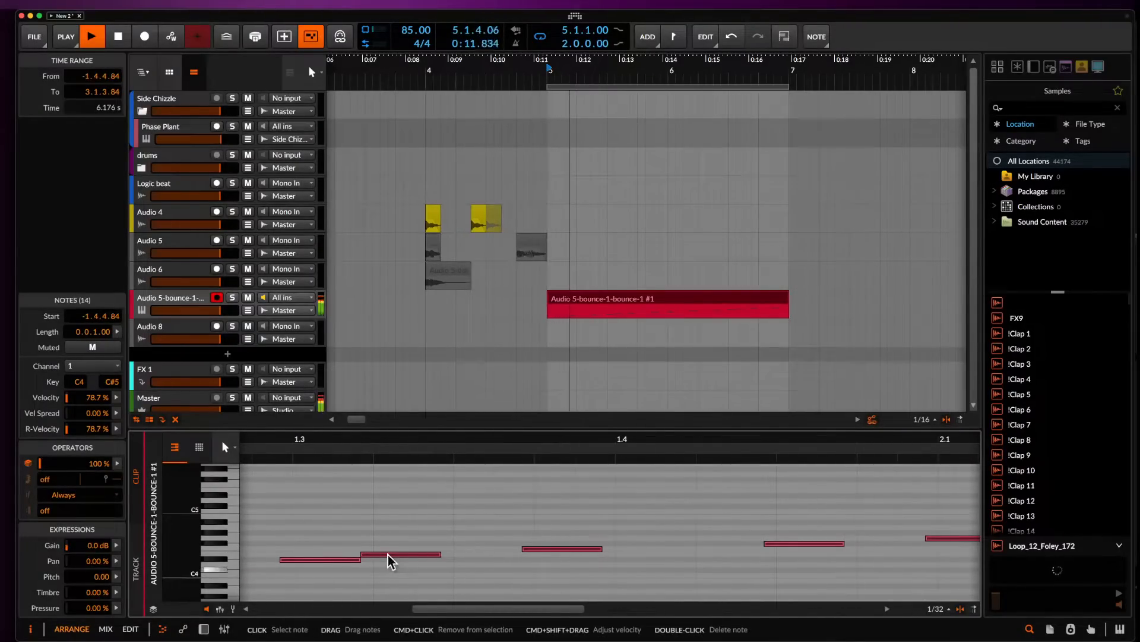
key(space)
key(super+z)
Shift only the E4 note slightly later, off the grid, so it starts at 1.3.2.27.
click(390, 549)
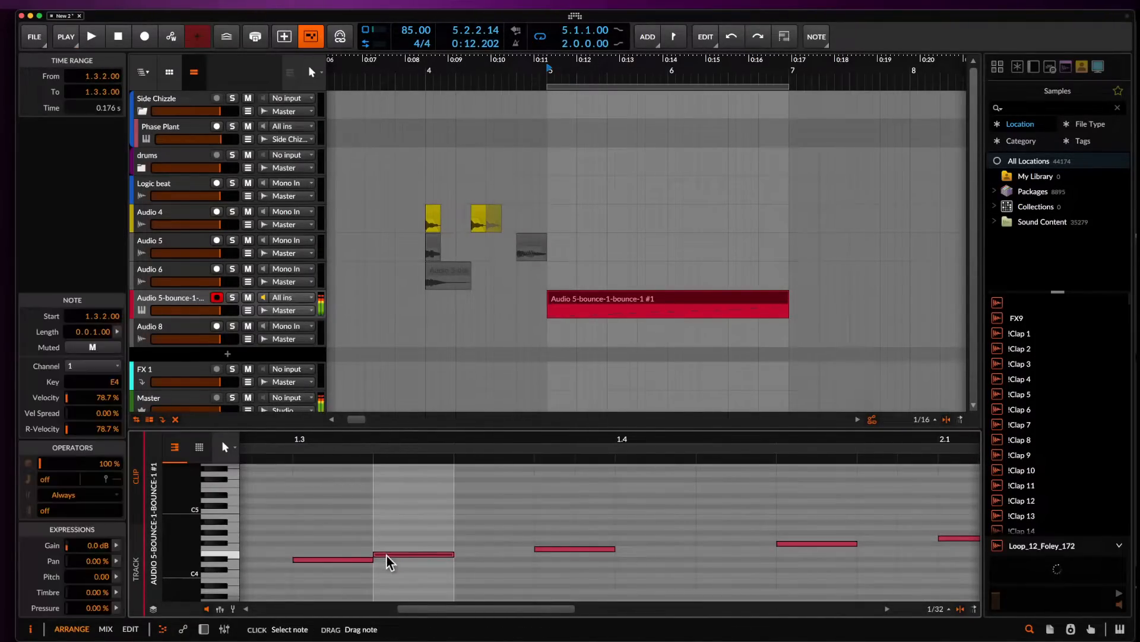
drag(387, 555, 417, 555)
scroll(434, 555, down, 3)
scroll(433, 555, up, 3)
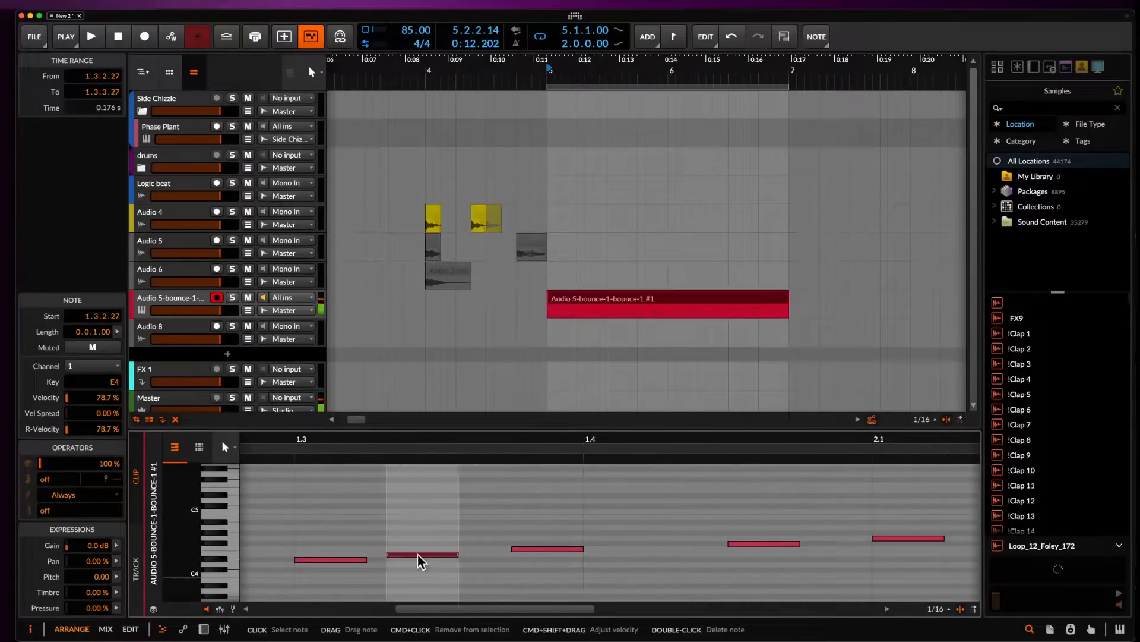
scroll(418, 555, down, 3)
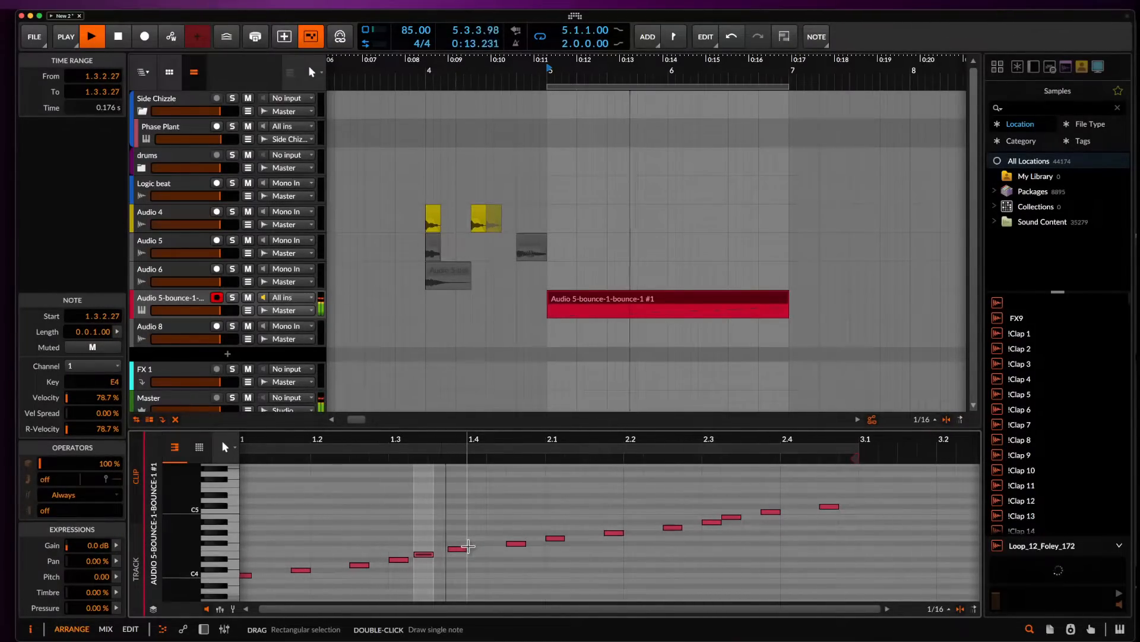
Shift the B4 note in the second bar slightly later, off the grid, to start at 2.3.2.57, and play the loop.
scroll(457, 554, right, 3)
key(space)
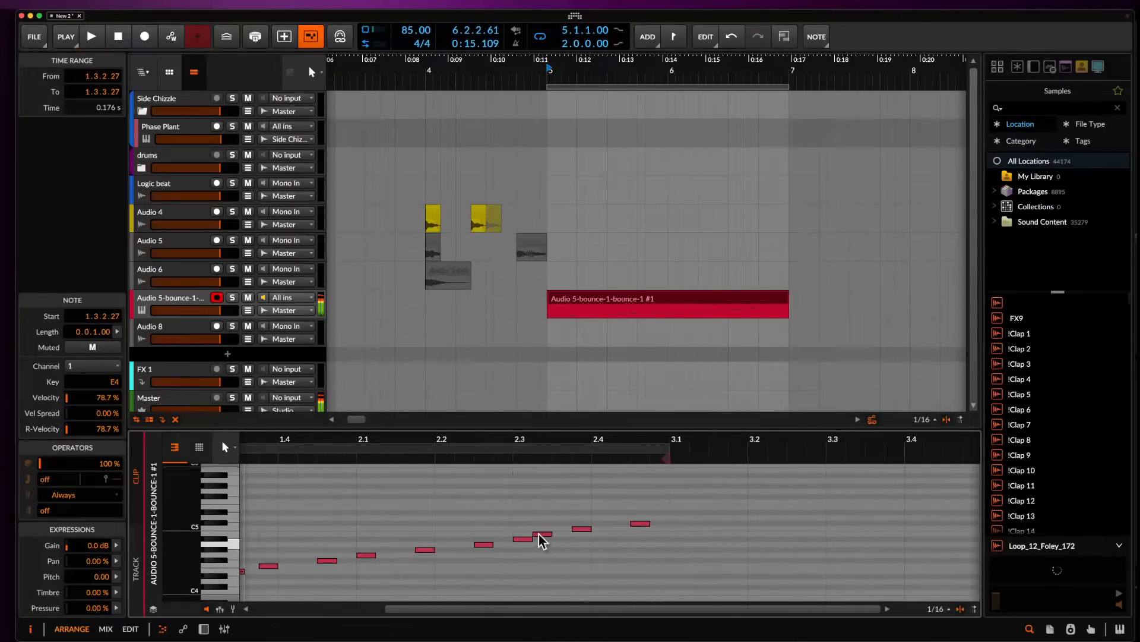
click(540, 533)
scroll(560, 533, up, 3)
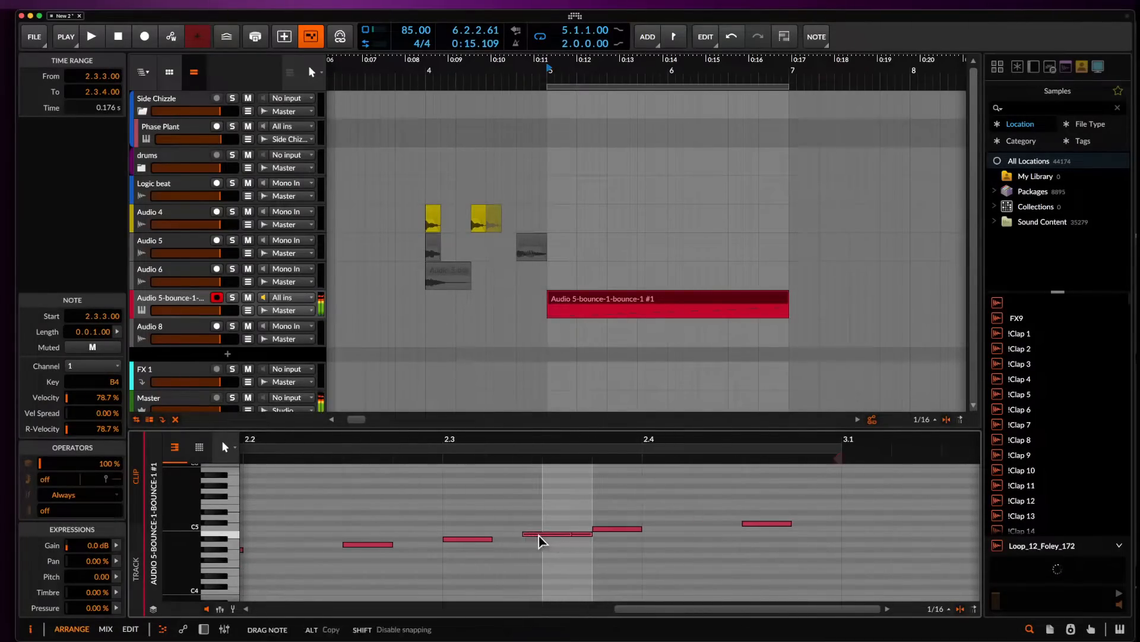
scroll(539, 535, down, 5)
key(space)
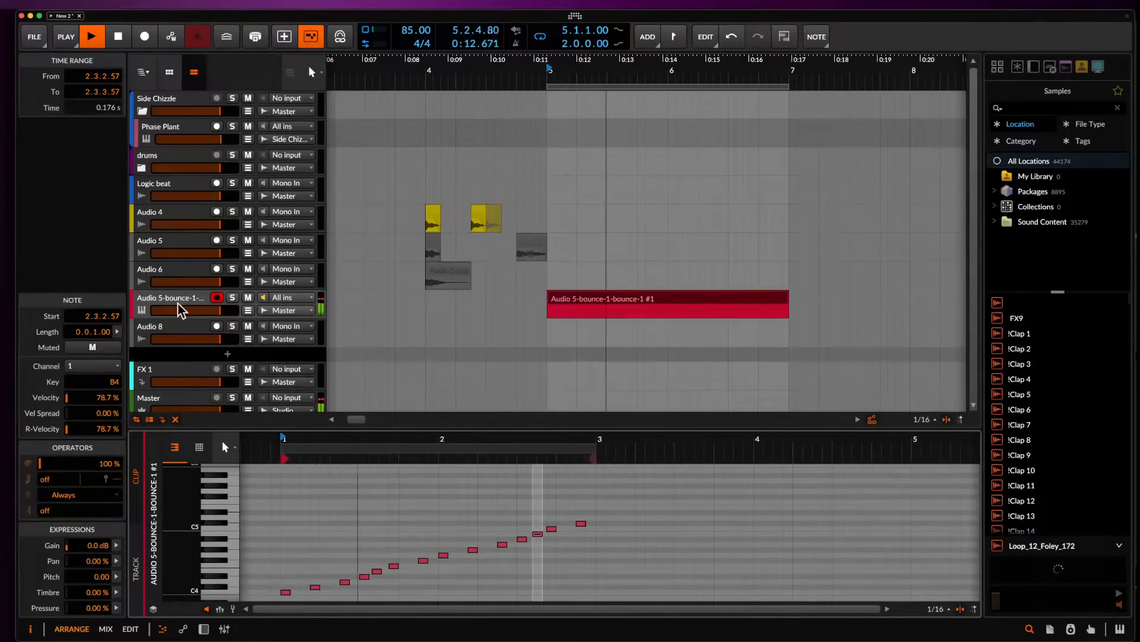
Show the Sampler device of the Audio 5-bounce-1-bounce-1 track.
key(d)
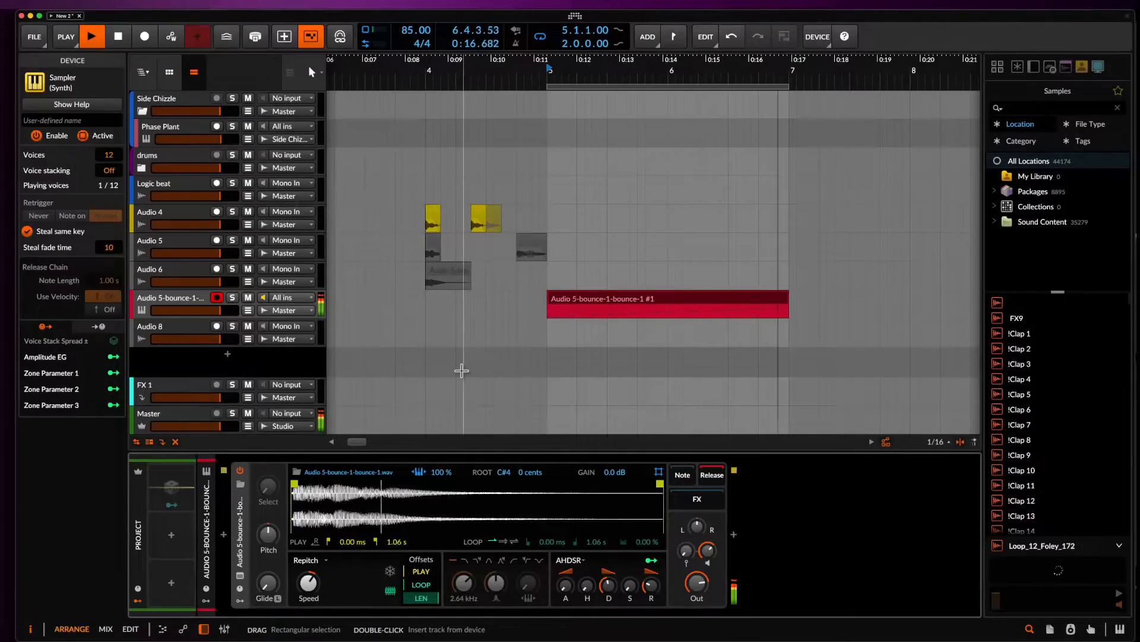
click(180, 301)
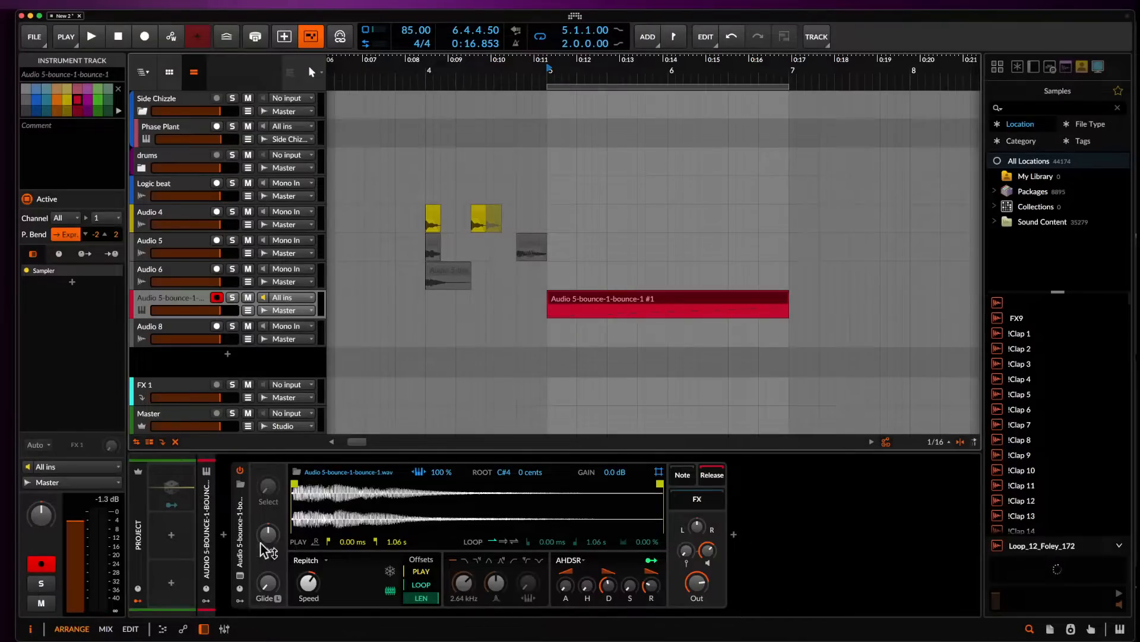
click(732, 539)
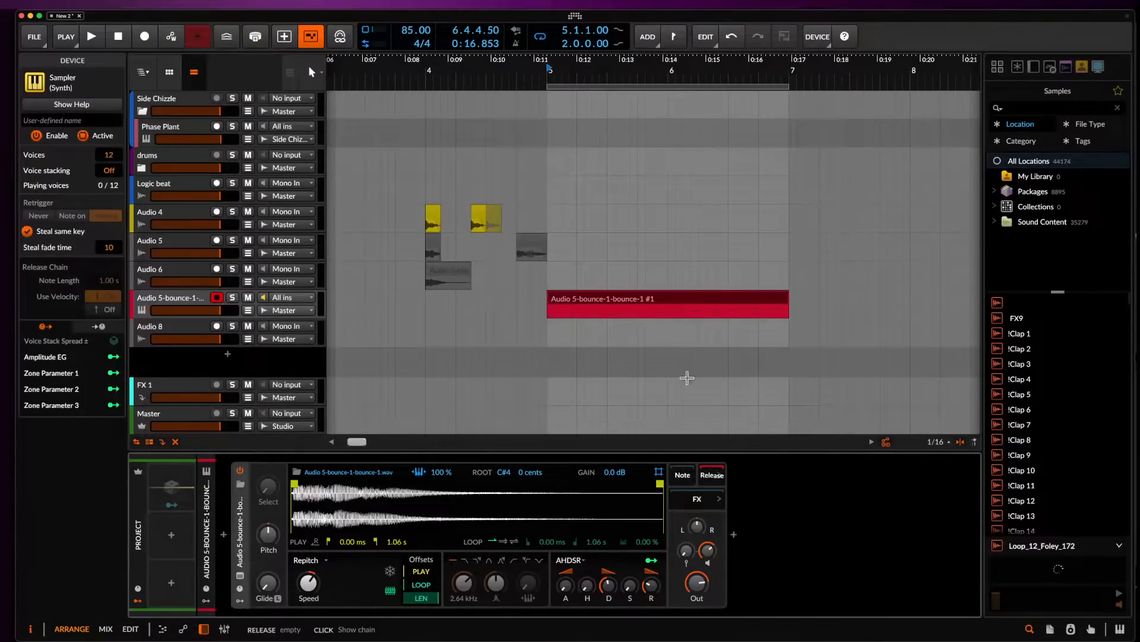
Undo the note, envelope and clip edits back to the one-bar clip with its seven C3 notes.
double_click(615, 297)
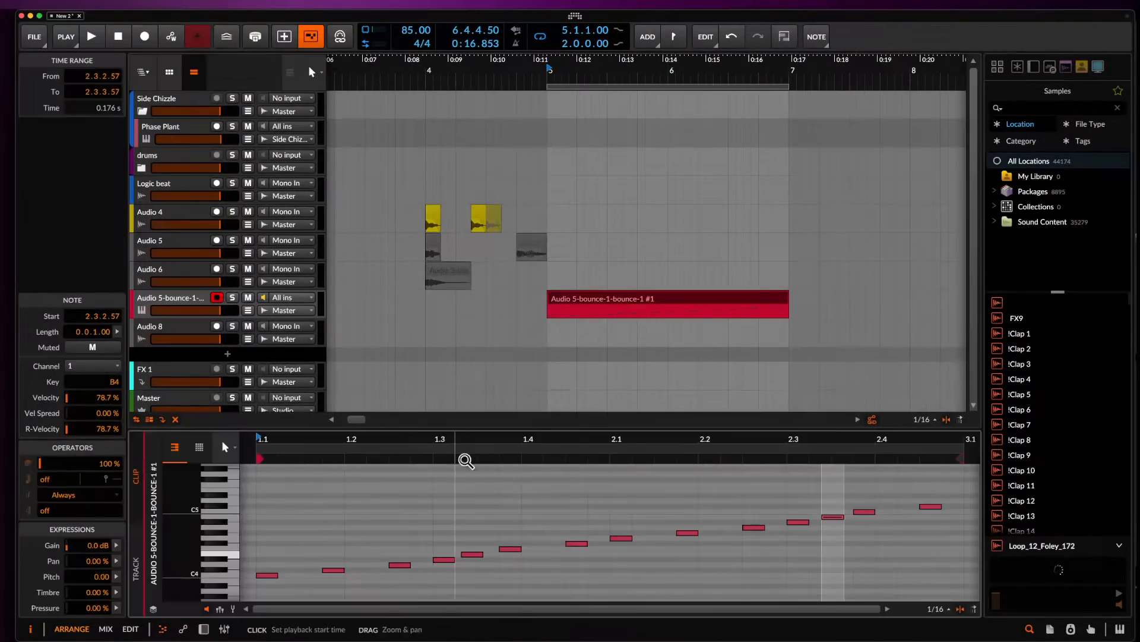
key(super+z)
key(super+z)
key(super+z)
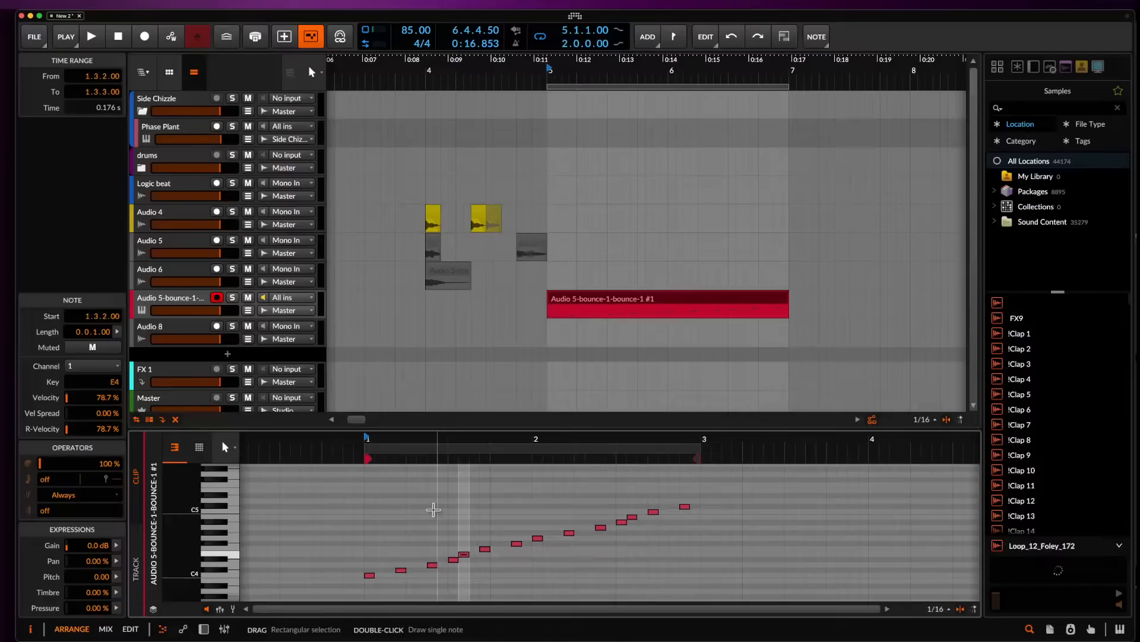
key(super+z)
key(super+z)
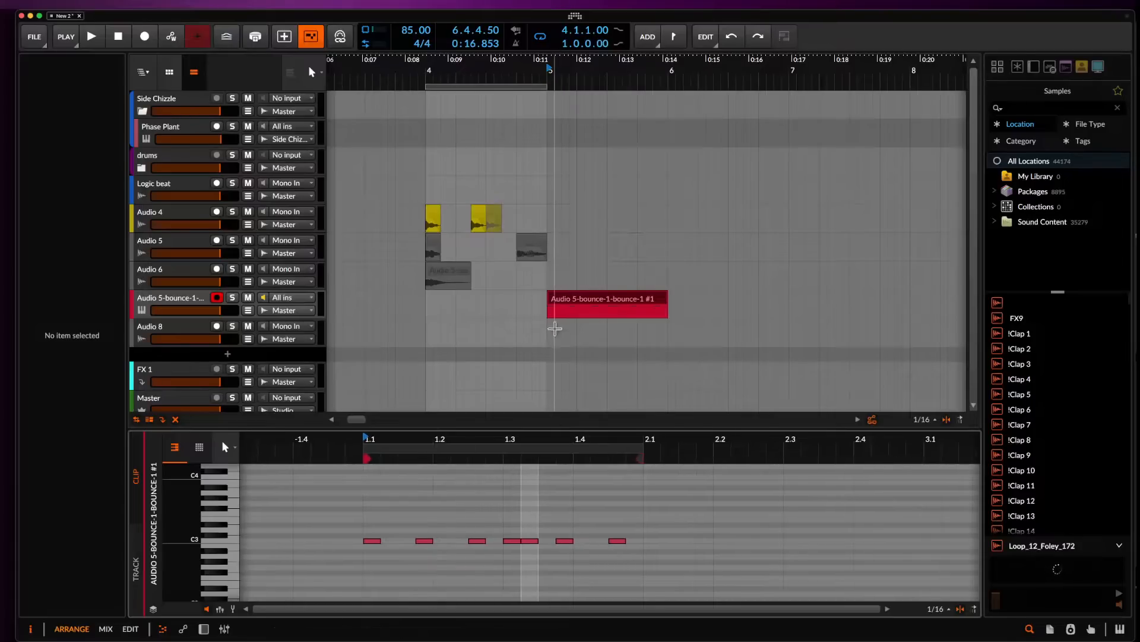
Duplicate the one-bar clip directly after itself and consolidate both into one two-bar clip at 5.1.1.00.
click(565, 300)
key(super+d)
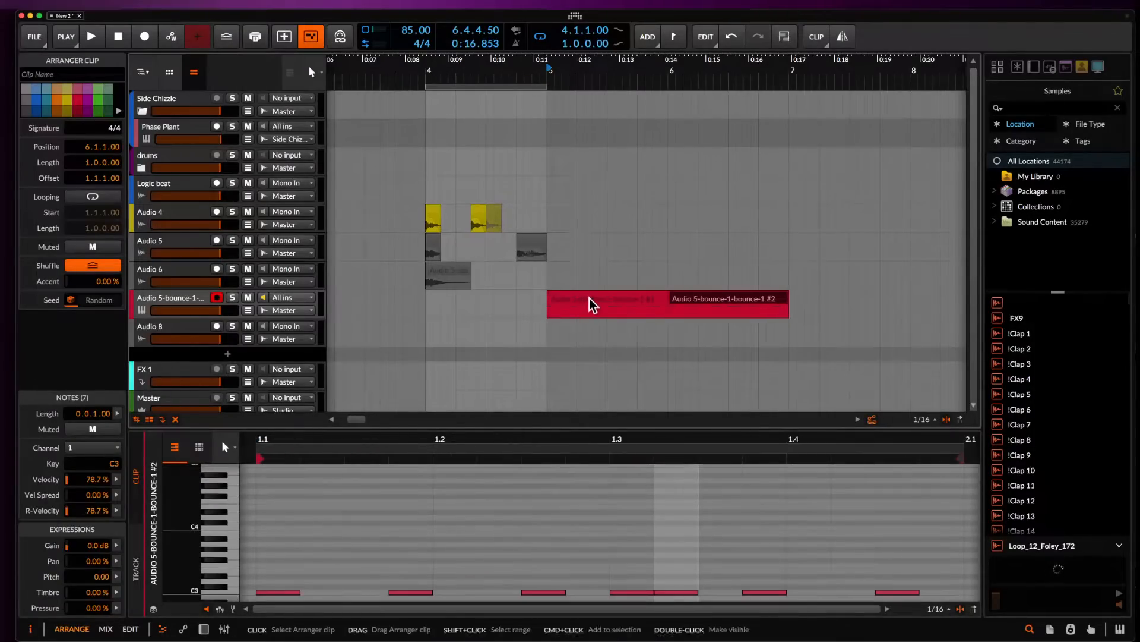
key(super+j)
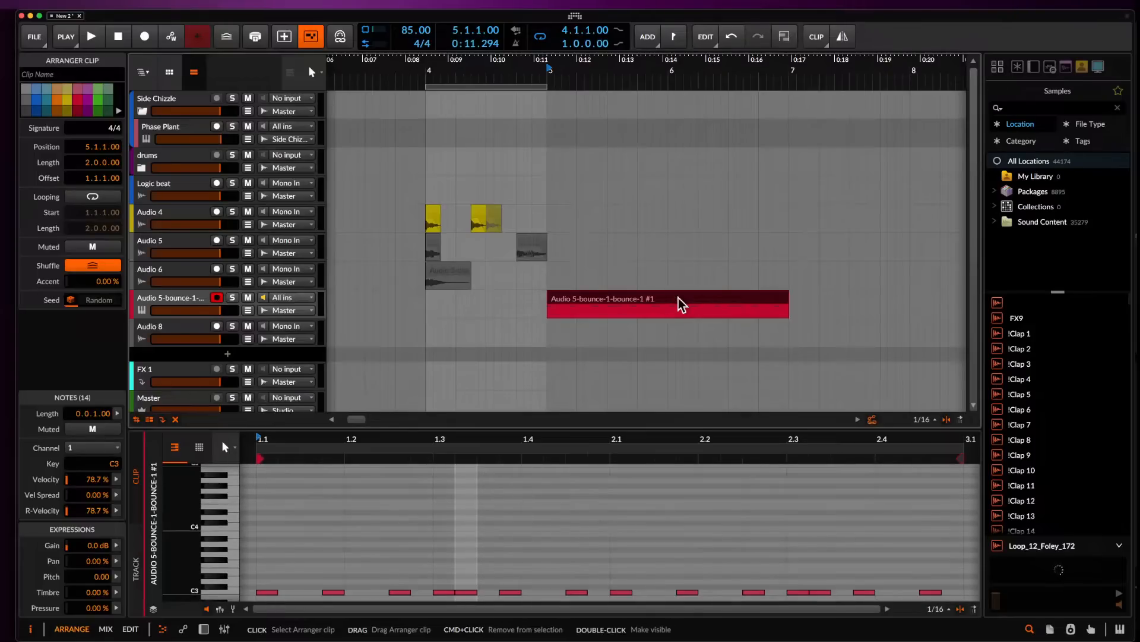
Automate the Sampler's Pitch with a ramp from the start of the clip to about +12.8 st at its end.
click(156, 300)
double_click(155, 300)
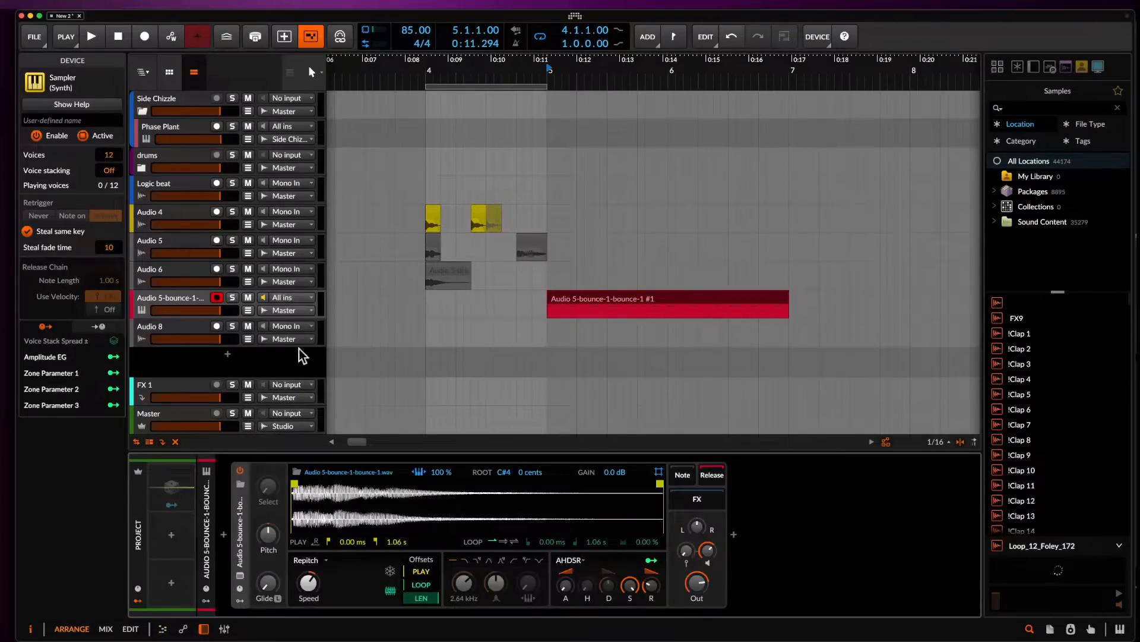
click(249, 314)
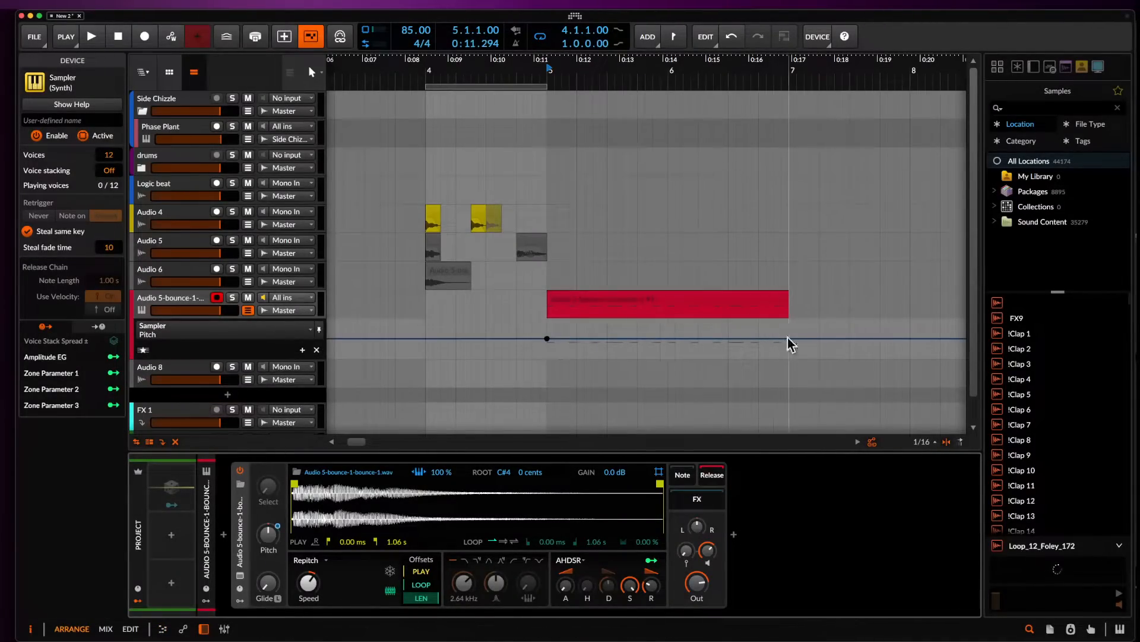
drag(788, 337, 789, 329)
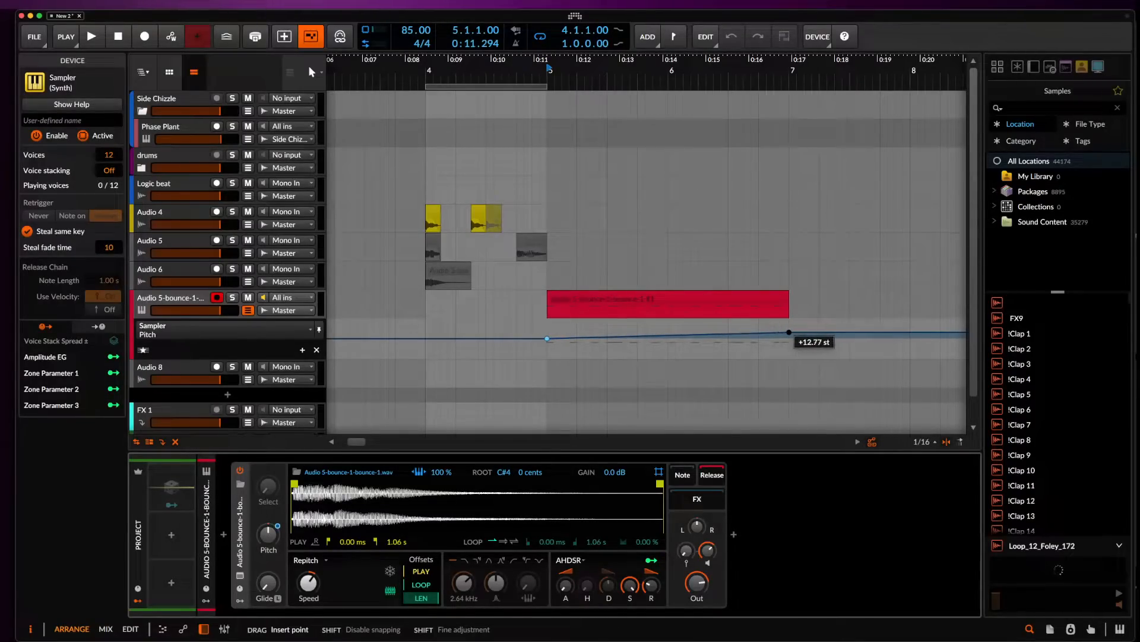
drag(789, 332, 789, 332)
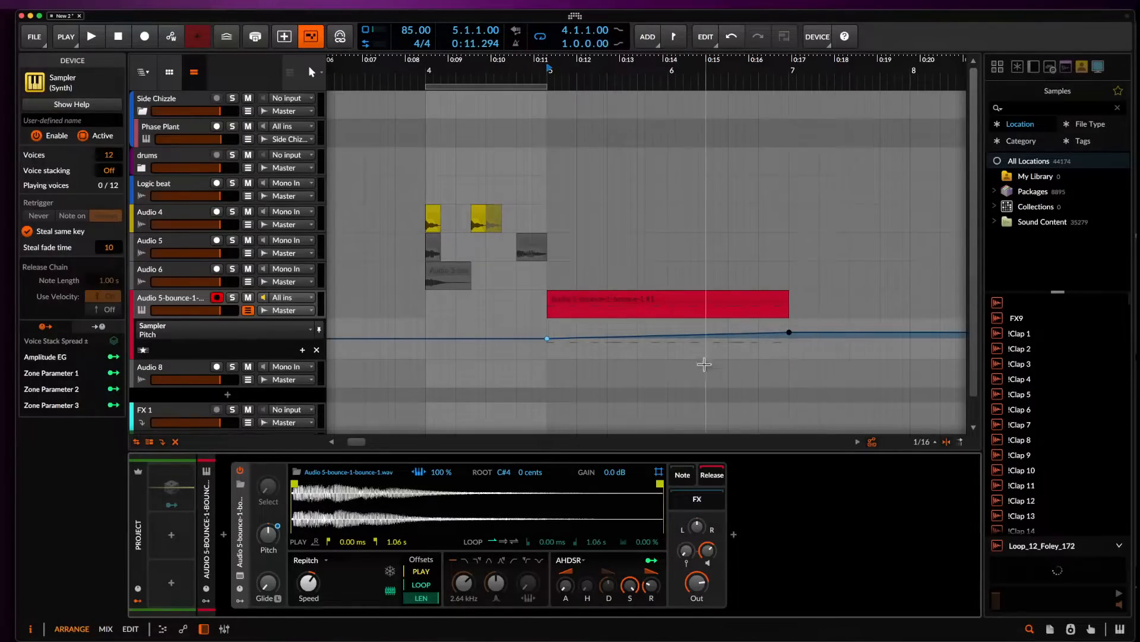
Loop the two-bar clip and play it back with the pitch ramp.
click(576, 300)
scroll(576, 298, down, 4)
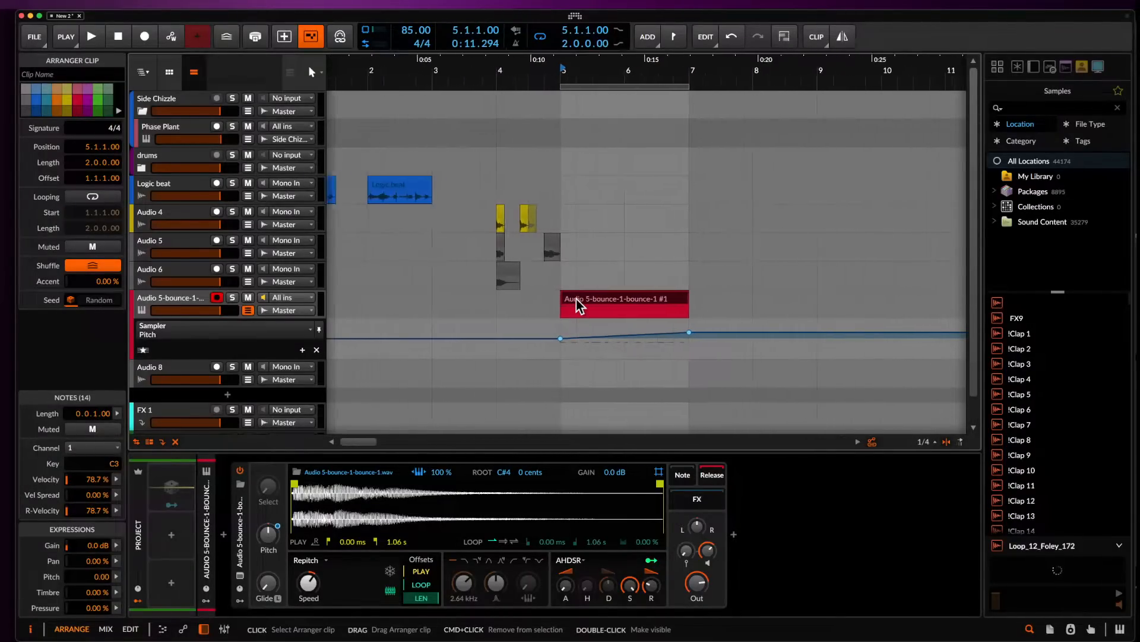
key(space)
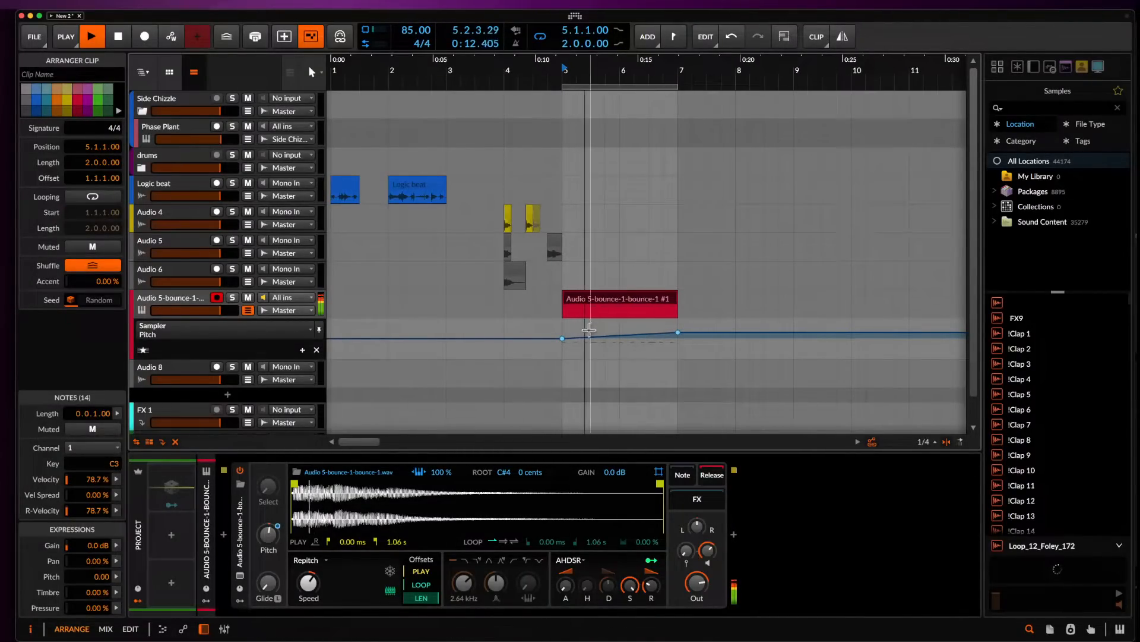
Transpose all 14 notes of the clip up one octave to C4 and play the loop.
double_click(582, 298)
key(space)
drag(262, 511, 1069, 615)
key(shift+Up)
key(space)
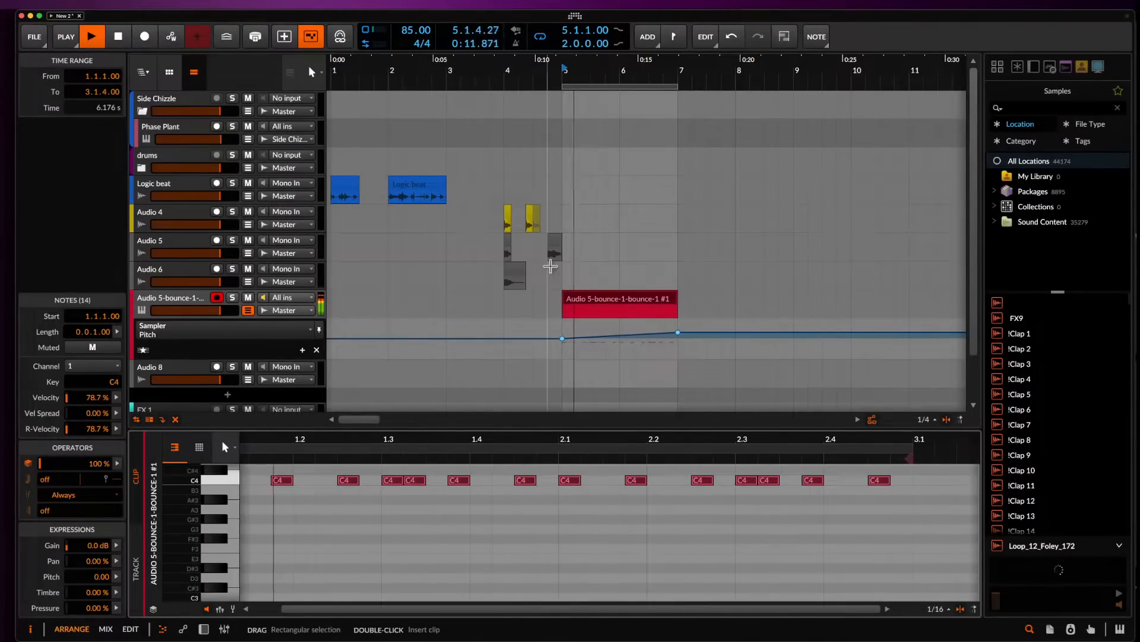
Lower the sustain of the Sampler's AHDSR envelope and adjust its decay during playback.
click(191, 297)
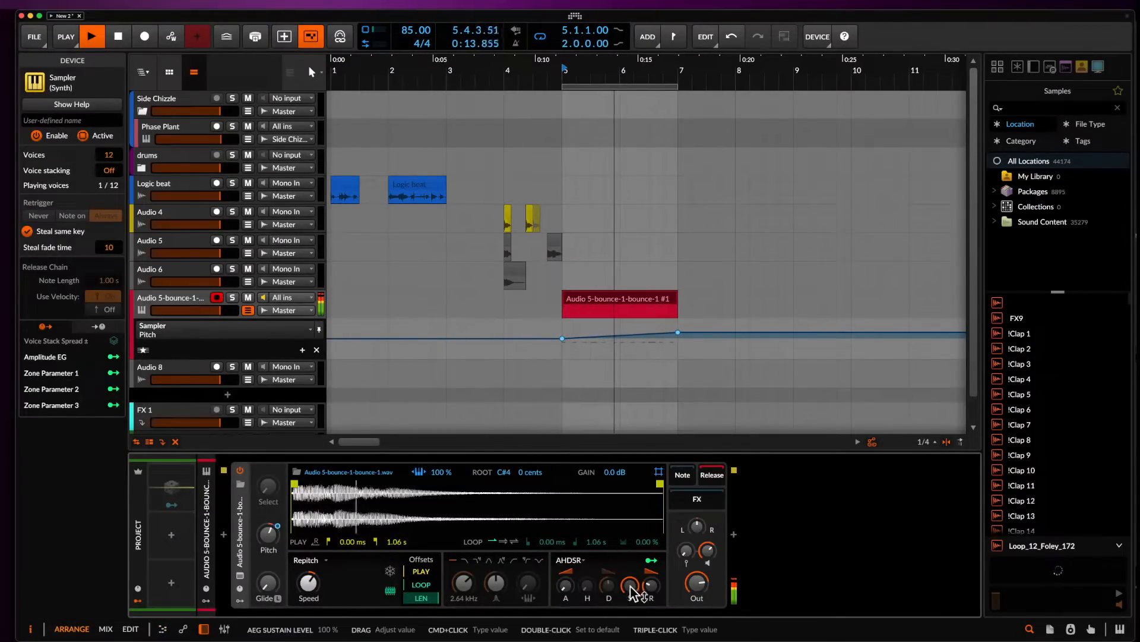
click(607, 585)
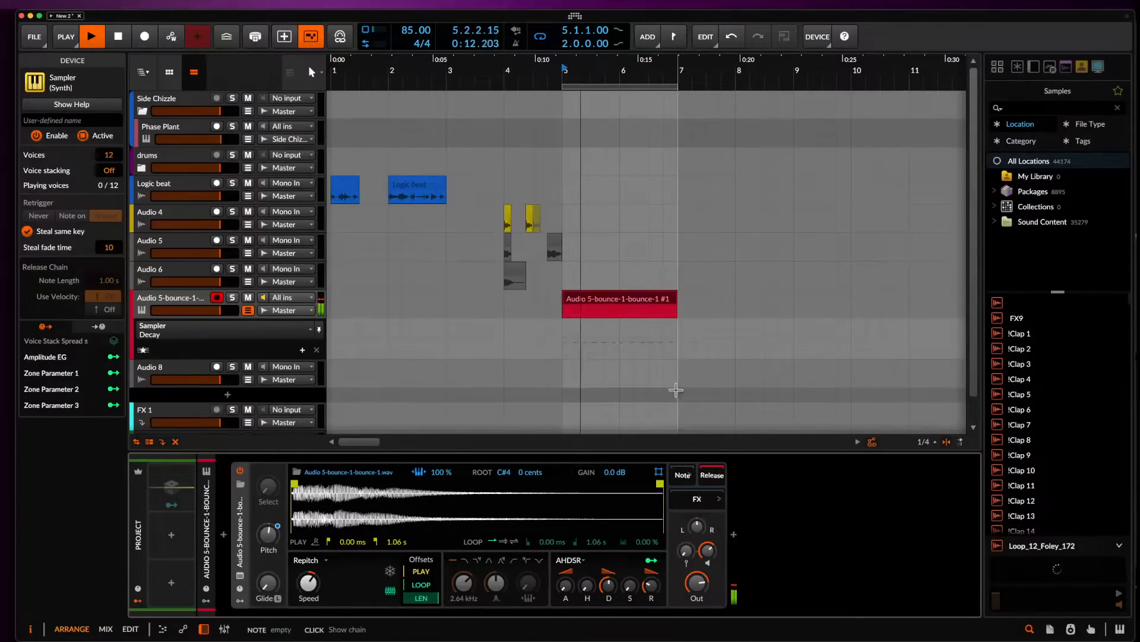
Stop playback and shift the C4 note at 1.3.2 slightly later, off the grid, to start at 1.3.2.33.
double_click(605, 299)
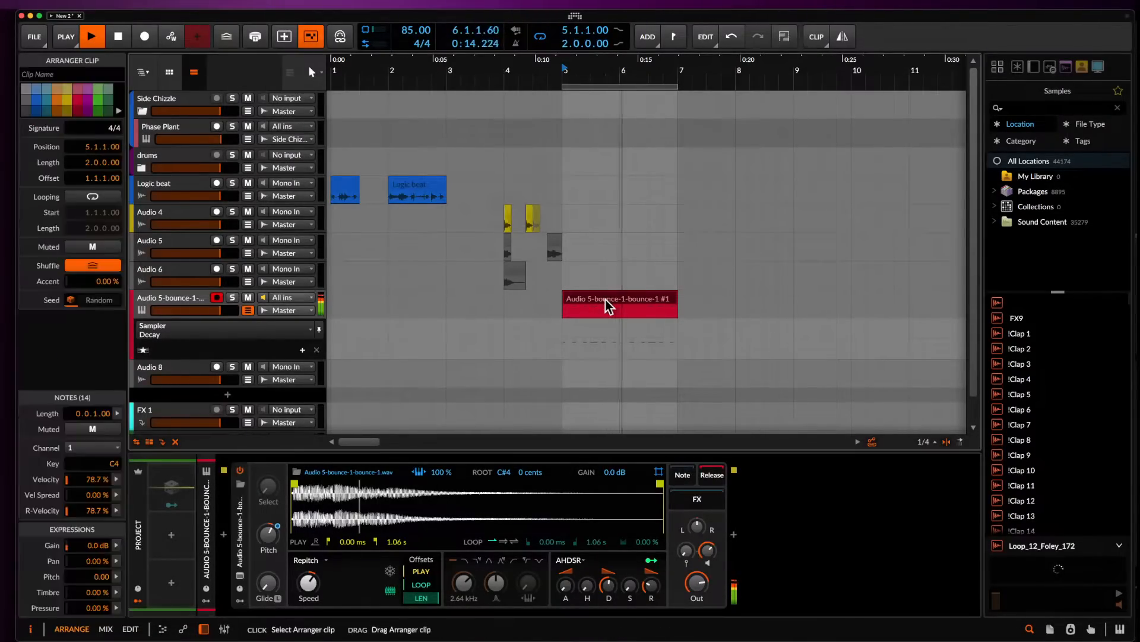
key(space)
click(489, 547)
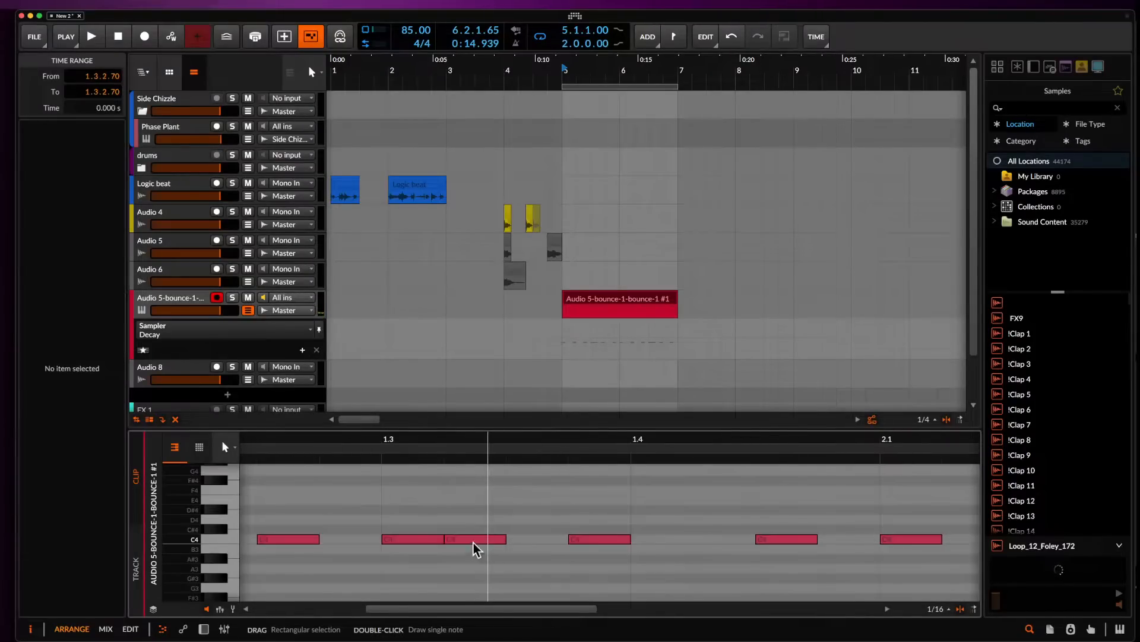
drag(473, 541, 494, 541)
Shift the matching C4 note at 2.3.2 slightly later, off the grid, to start at 2.3.2.38.
scroll(494, 541, down, 3)
scroll(535, 539, right, 5)
scroll(595, 539, down, 2)
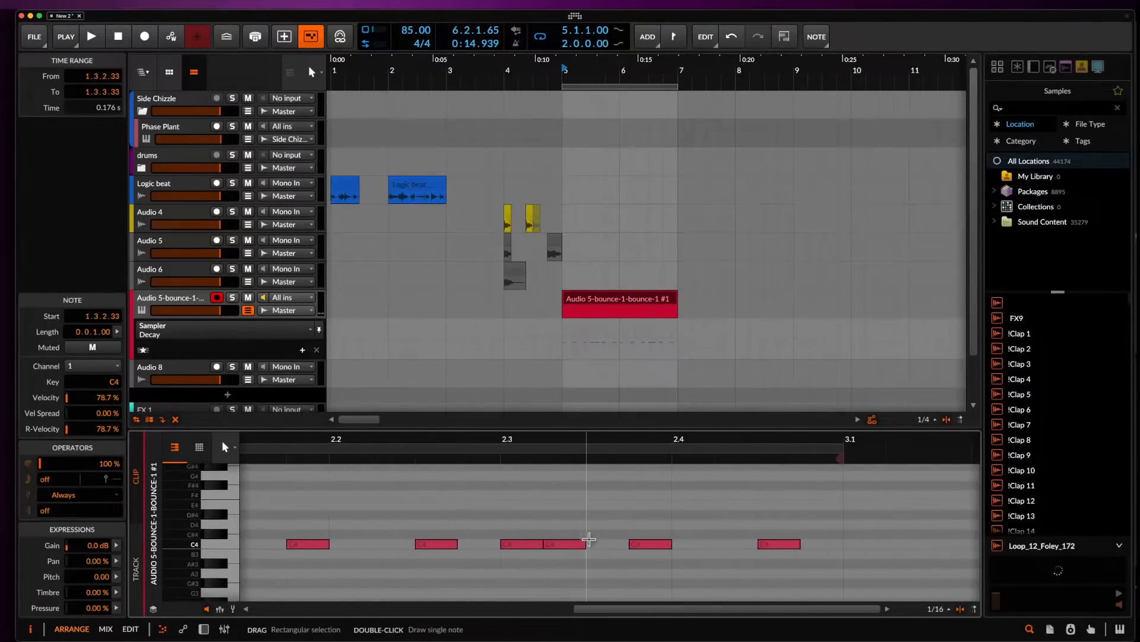
click(579, 544)
Shift the two C4 notes at 1.1.4 and 1.2.3 slightly later together, so the first starts at 1.1.4.15.
scroll(578, 546, down, 3)
scroll(578, 546, down, 2)
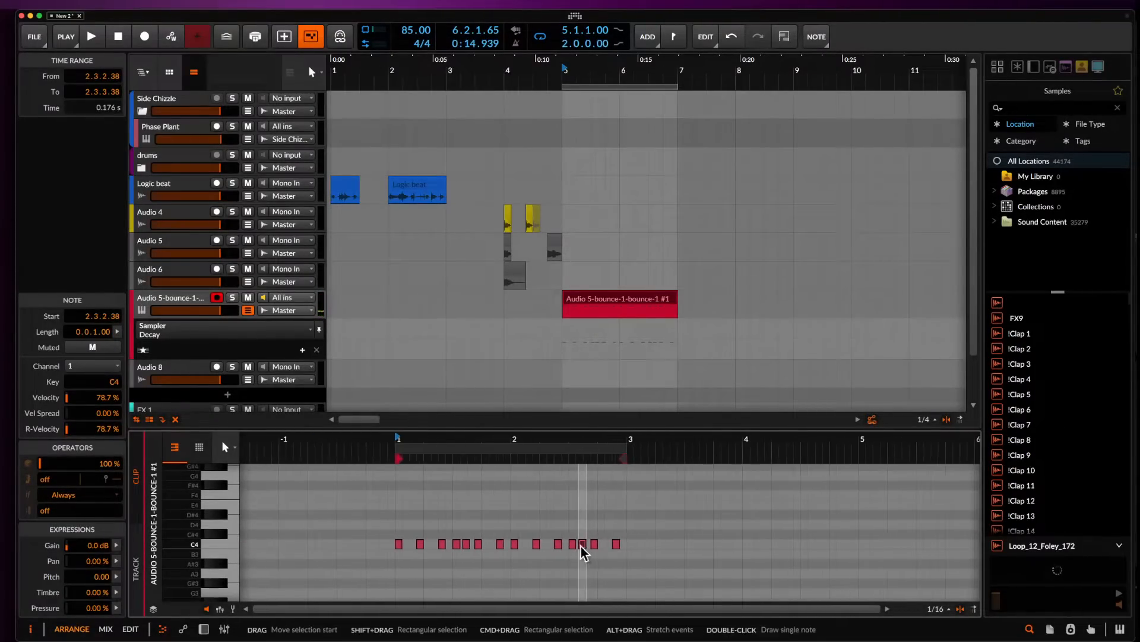
scroll(434, 526, up, 3)
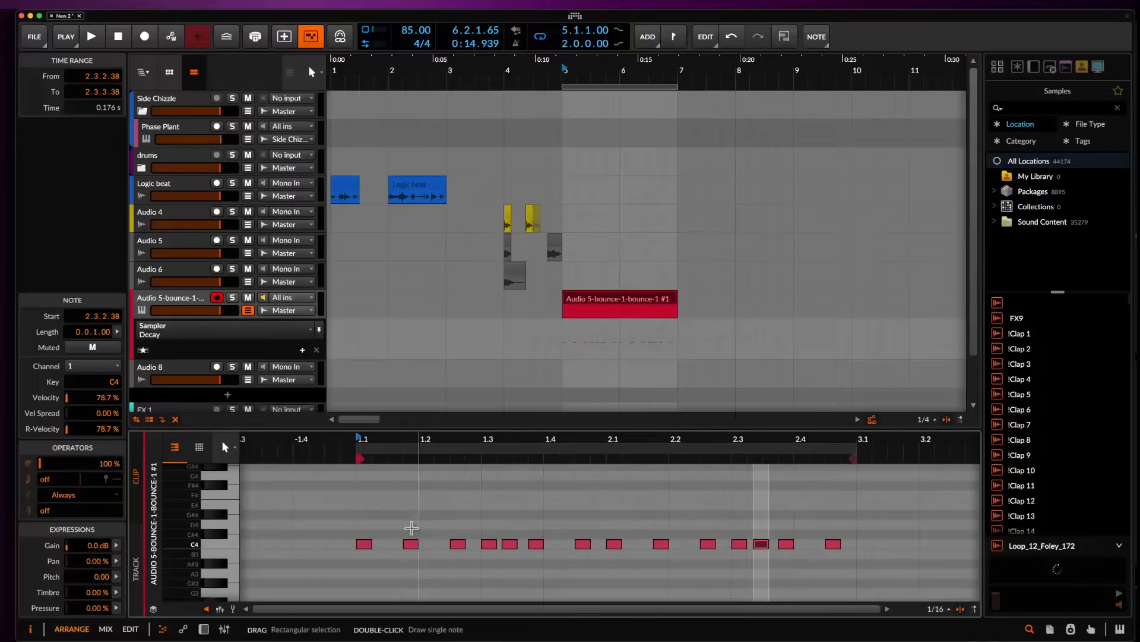
scroll(410, 533, up, 2)
drag(409, 533, 458, 545)
scroll(495, 565, up, 3)
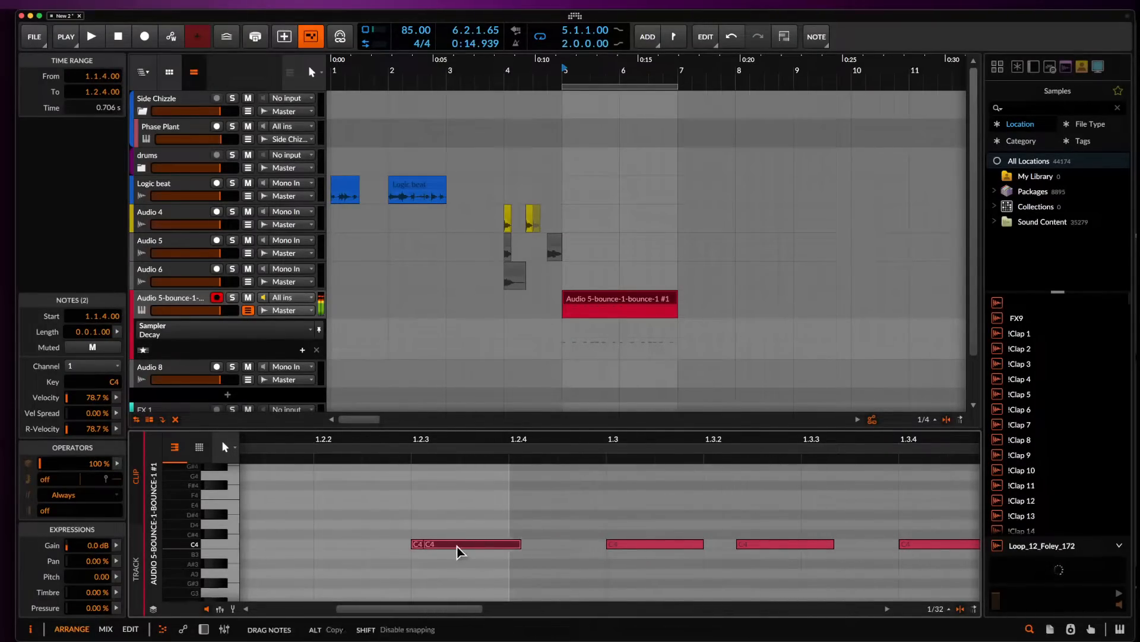
scroll(459, 545, down, 3)
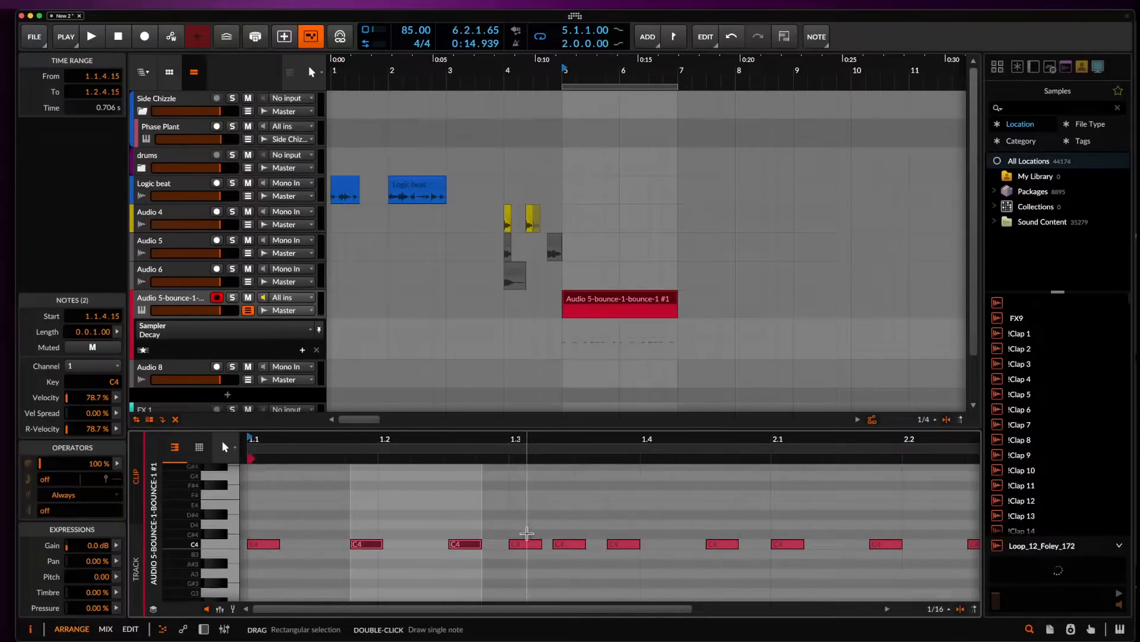
Shift the C4 note at 1.4.3 slightly later, off the grid, to start at 1.4.3.16.
scroll(525, 536, up, 5)
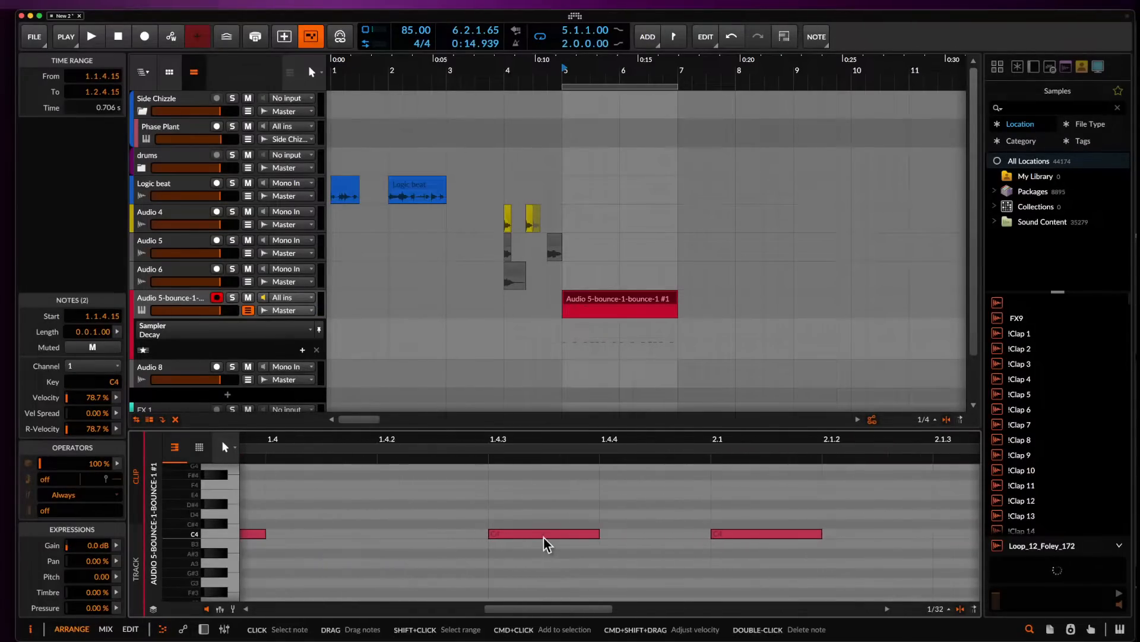
click(542, 536)
drag(541, 536, 548, 535)
Select the two C4 notes at 2.1.4 and 2.2.3 in the second bar.
scroll(553, 537, down, 5)
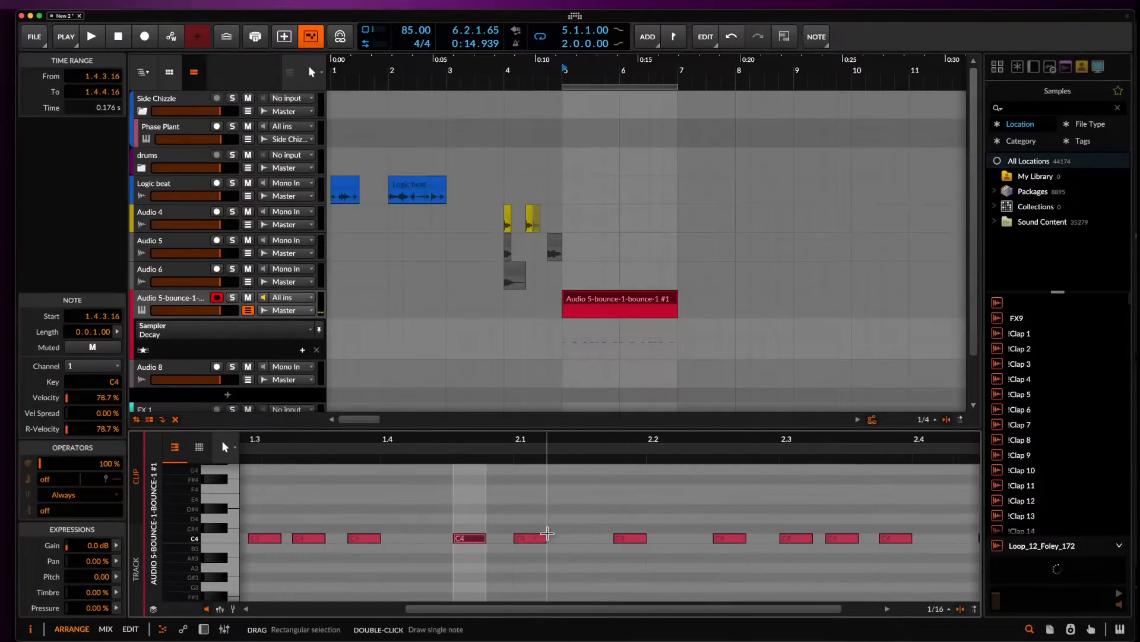
drag(593, 509, 657, 544)
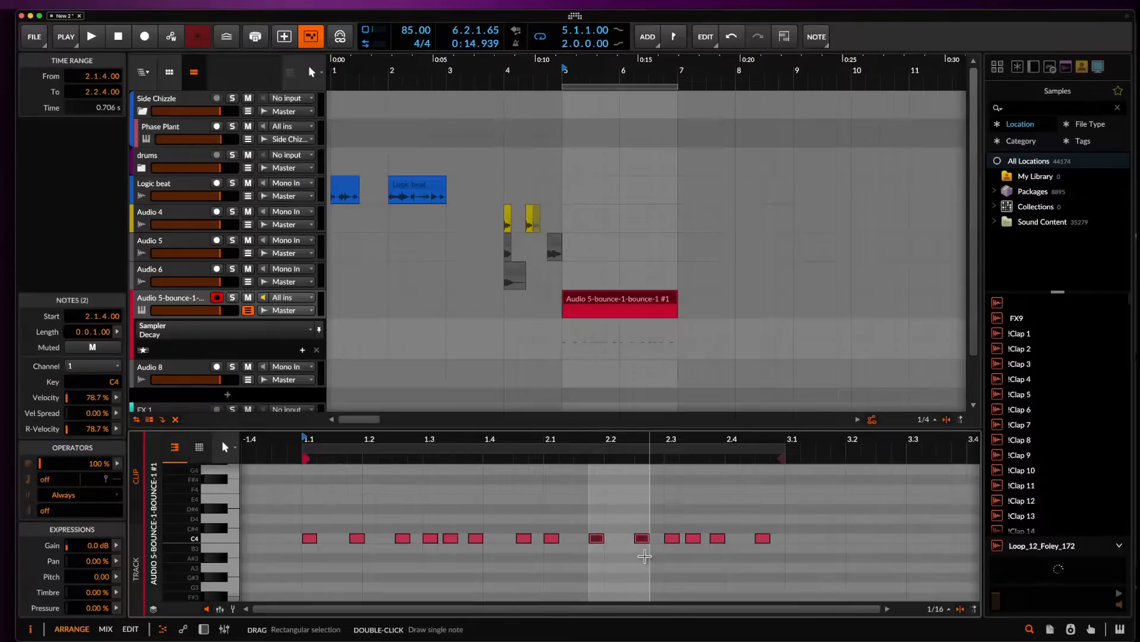
Shift the clip's last two C4 notes off the grid, placing the final one at 2.4.3.27, and start playback.
scroll(656, 543, up, 3)
drag(516, 538, 573, 559)
scroll(528, 540, down, 3)
scroll(527, 537, down, 2)
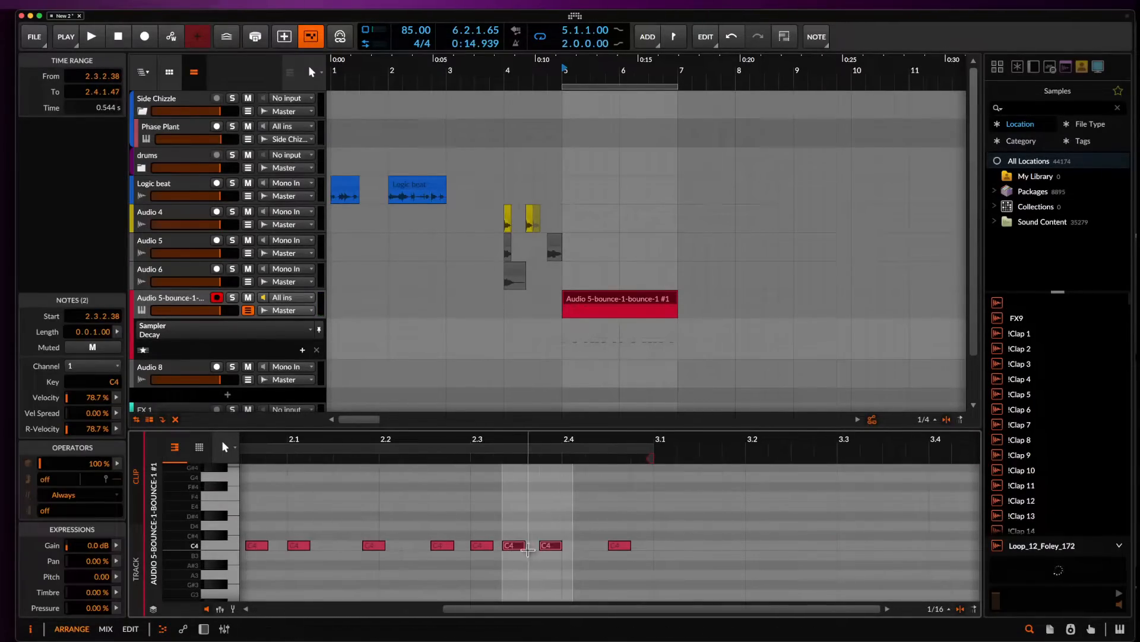
click(552, 532)
click(554, 544)
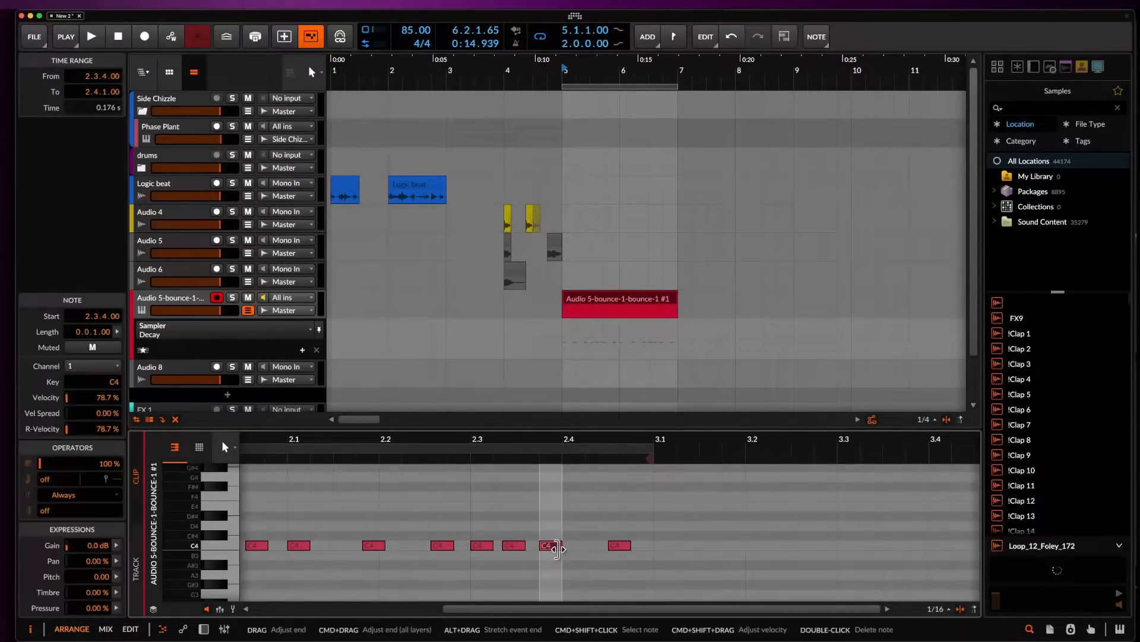
scroll(558, 545, up, 4)
drag(547, 551, 523, 554)
scroll(532, 555, right, 3)
scroll(523, 553, down, 2)
key(space)
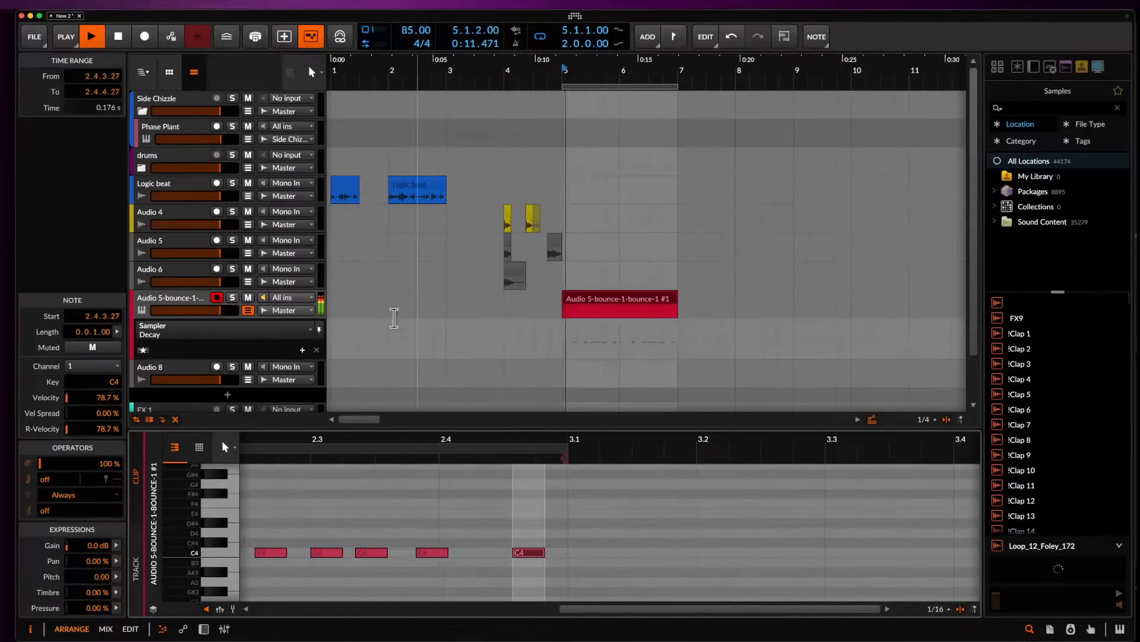
Add the Crystalline reverb after the Sampler on the Audio 5-bounce-1-bounce-1 track.
double_click(139, 299)
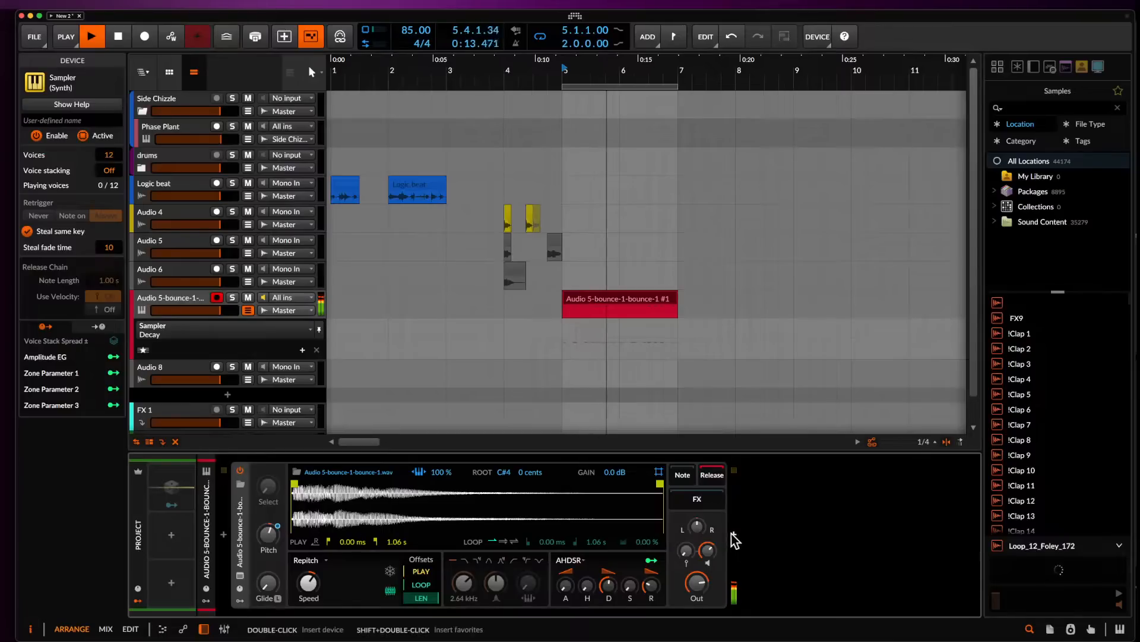
click(734, 534)
text(CRY)
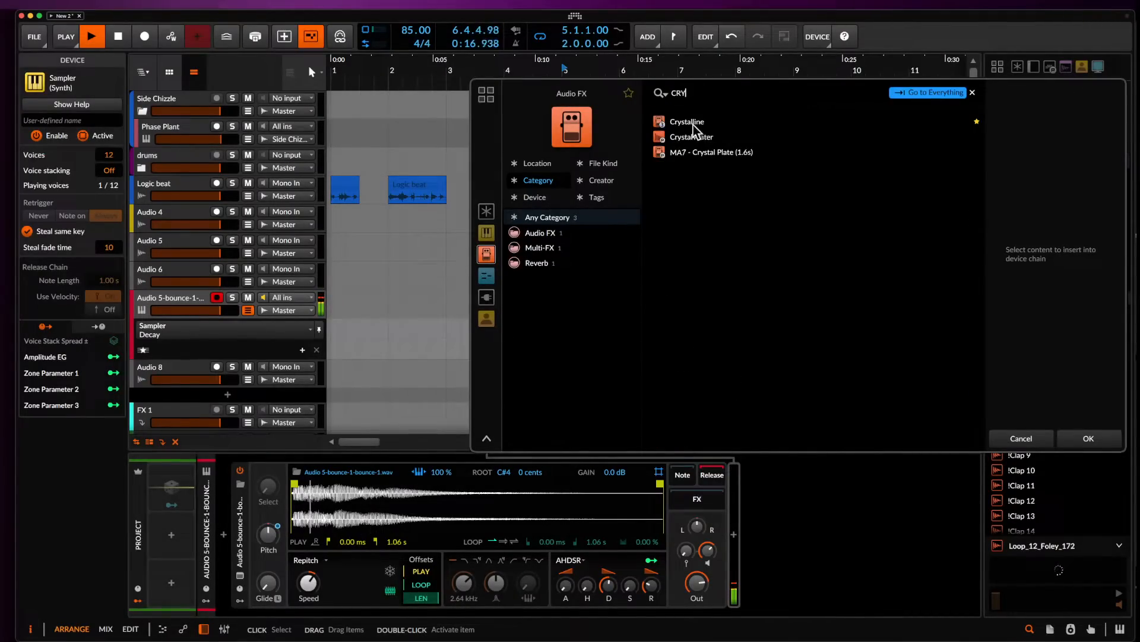
click(689, 122)
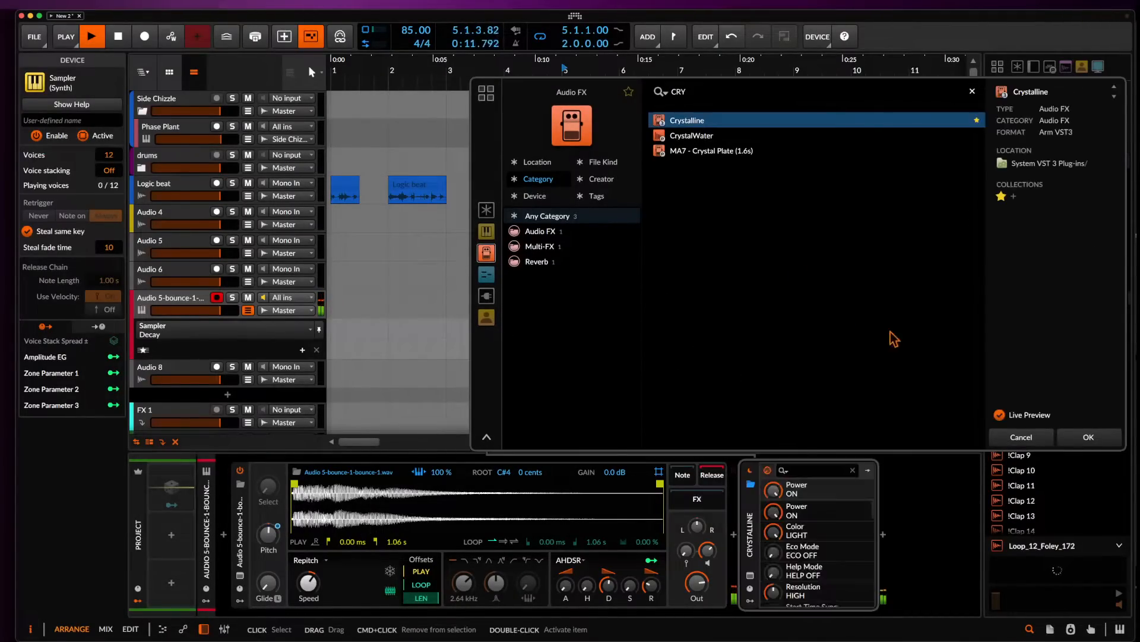
click(1088, 438)
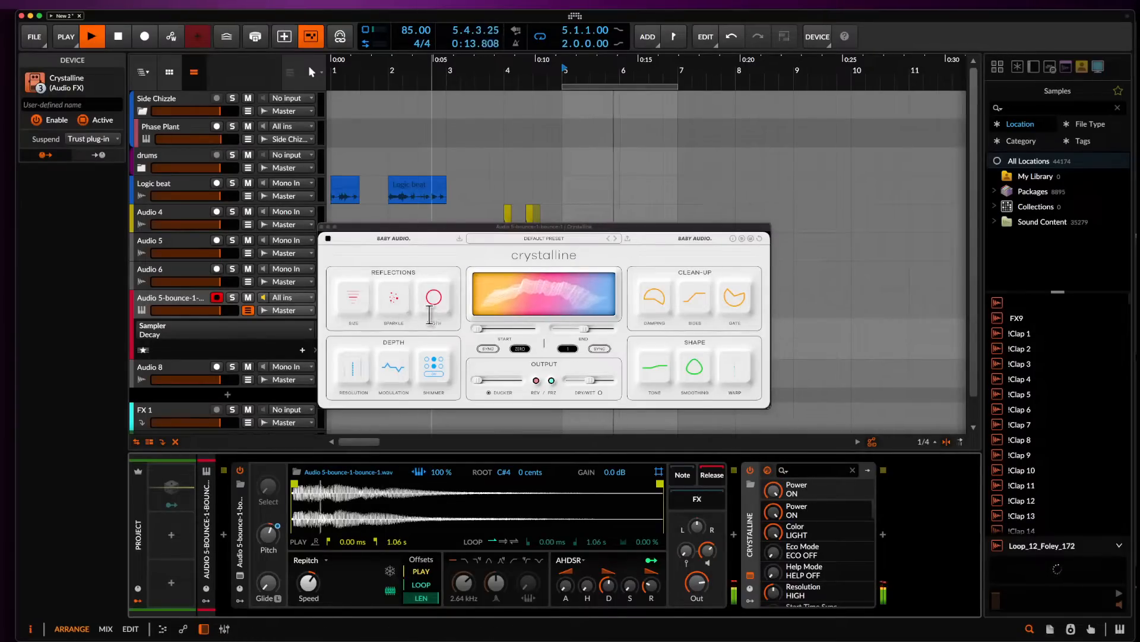
Set Crystalline's size to TINY, sparkle to 0 and resolution to PRISTINE, and close its window.
drag(397, 296, 376, 339)
drag(355, 300, 358, 365)
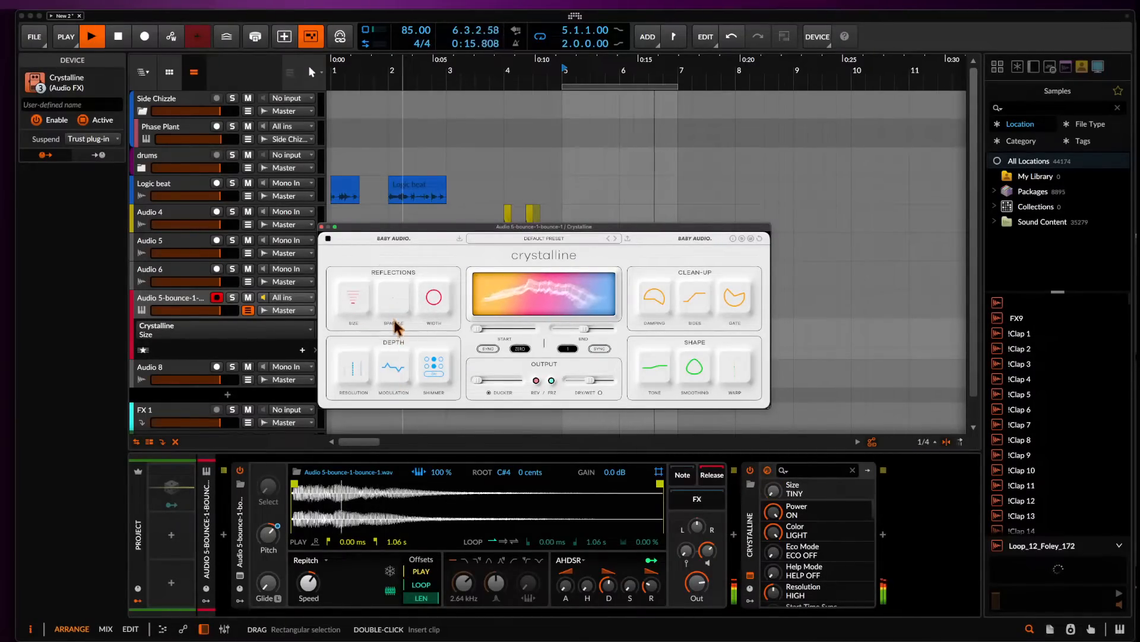
click(395, 304)
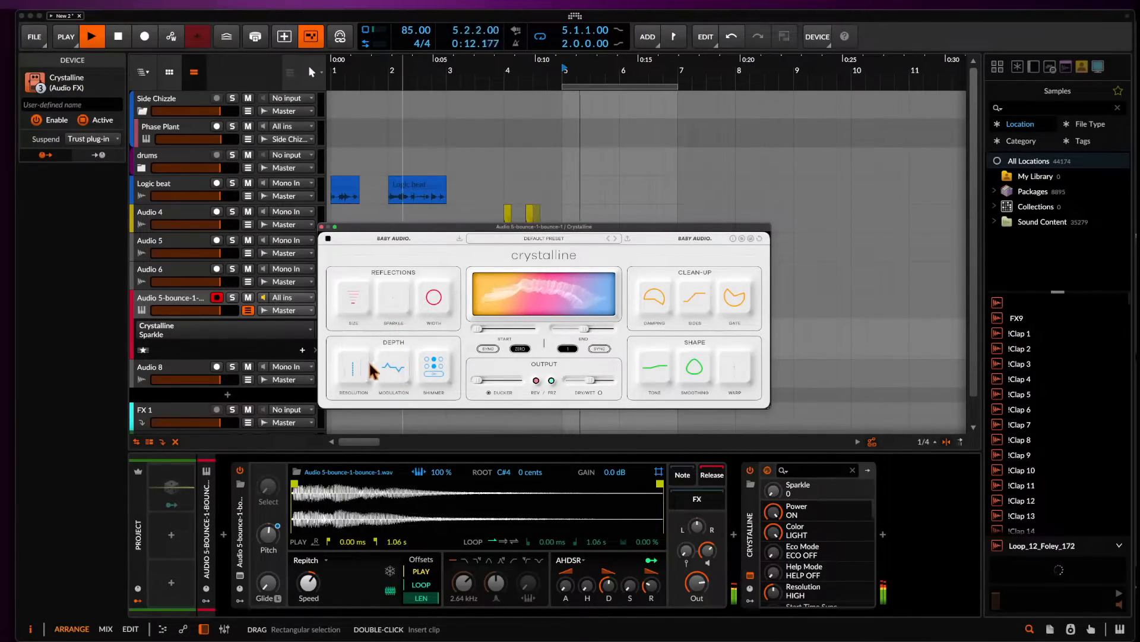
click(322, 226)
Stop playback, reverse all the notes in the red clip and move the reversed pattern to start at 1.1.1.00.
double_click(569, 297)
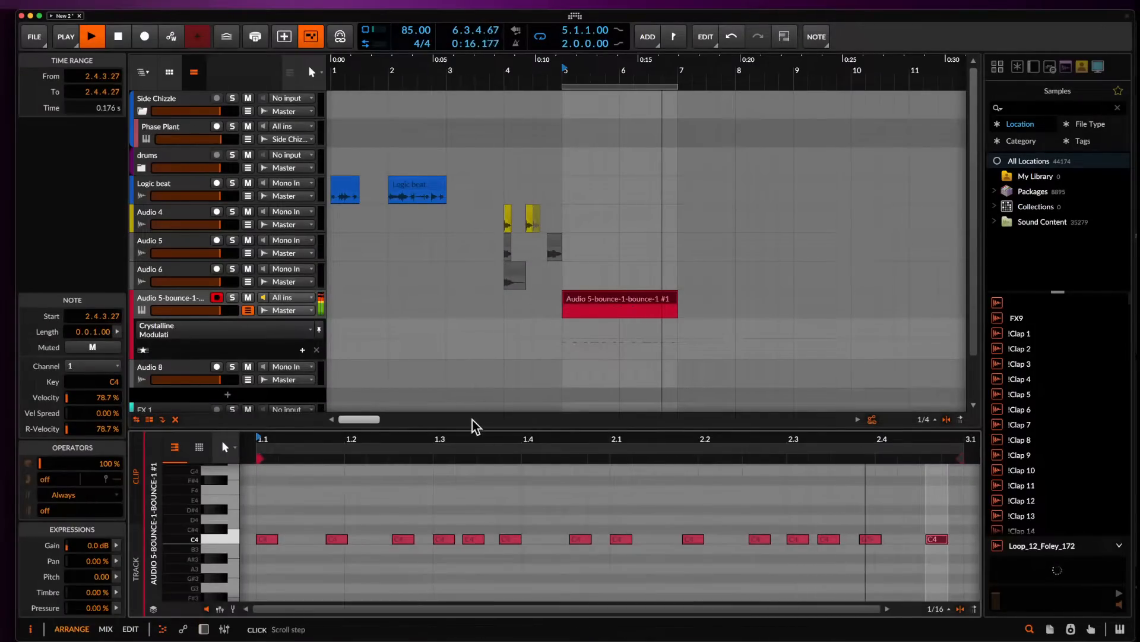
scroll(472, 421, down, 4)
key(space)
scroll(417, 509, down, 5)
click(350, 500)
key(ctrl+a)
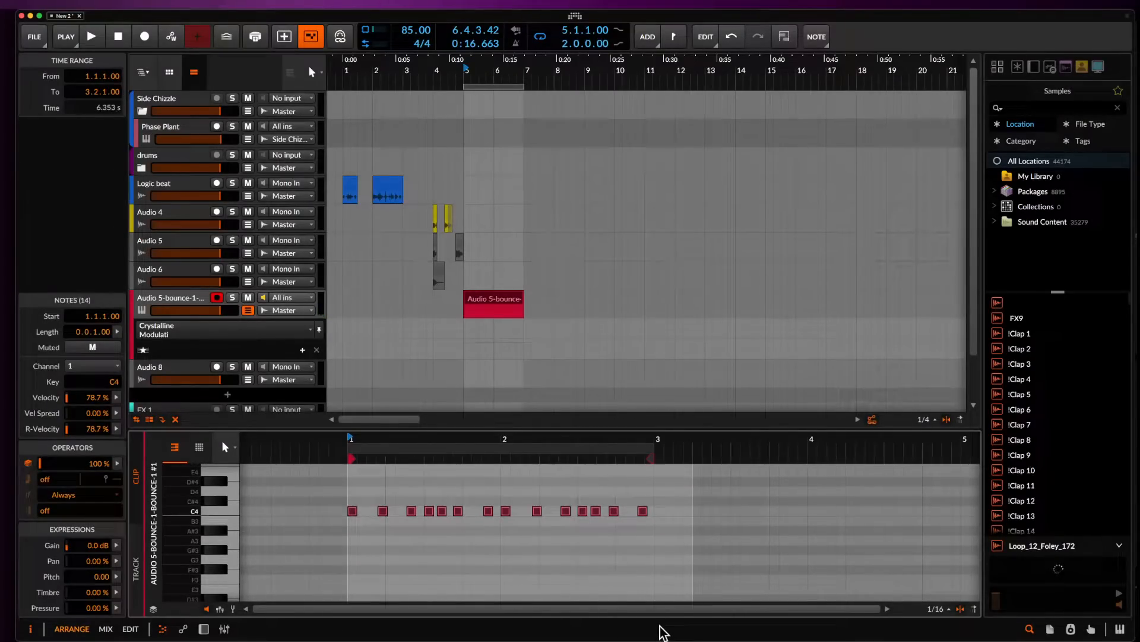
key(r)
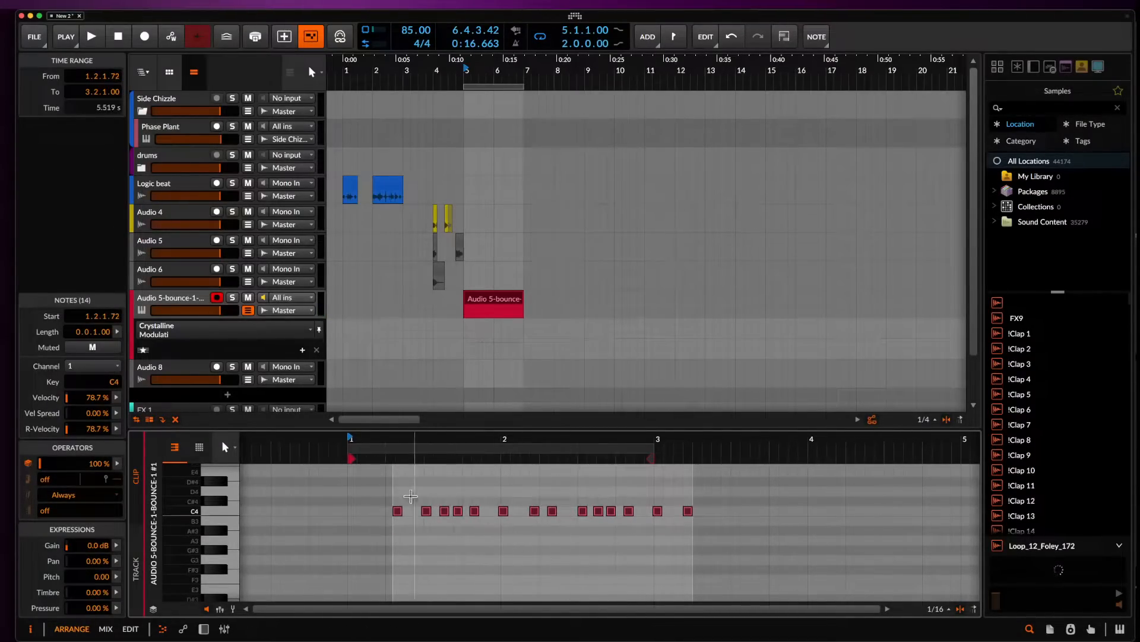
scroll(385, 496, up, 4)
drag(403, 510, 327, 510)
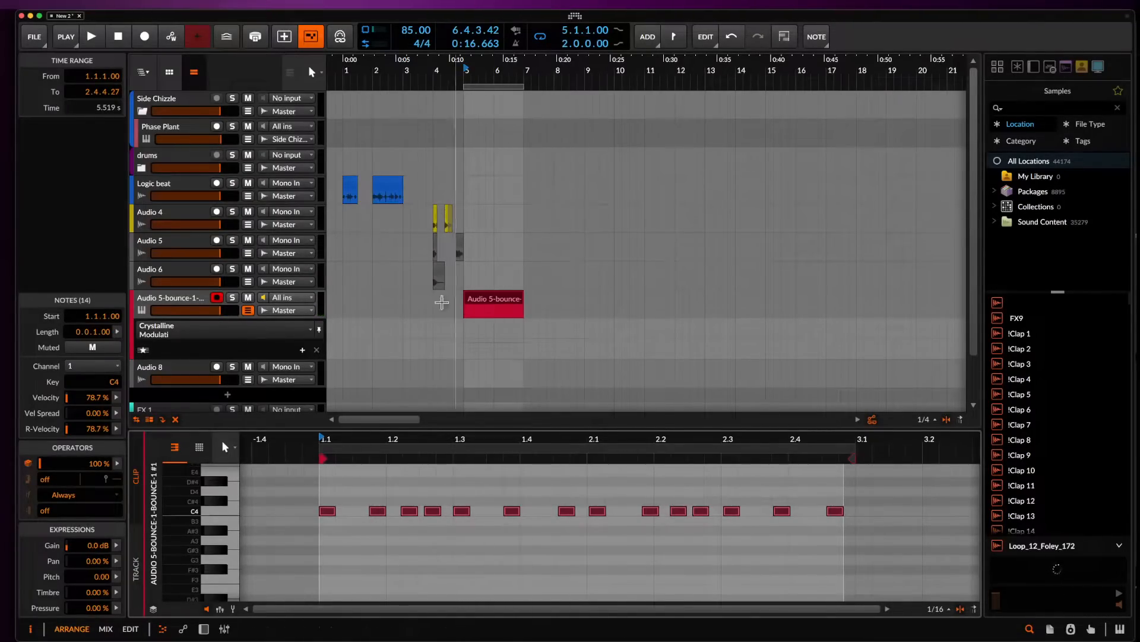
Reshape the Sampler's pitch automation into a ramp falling from bar 5 to about -22.7 st at bar 7, and play the clip.
double_click(213, 302)
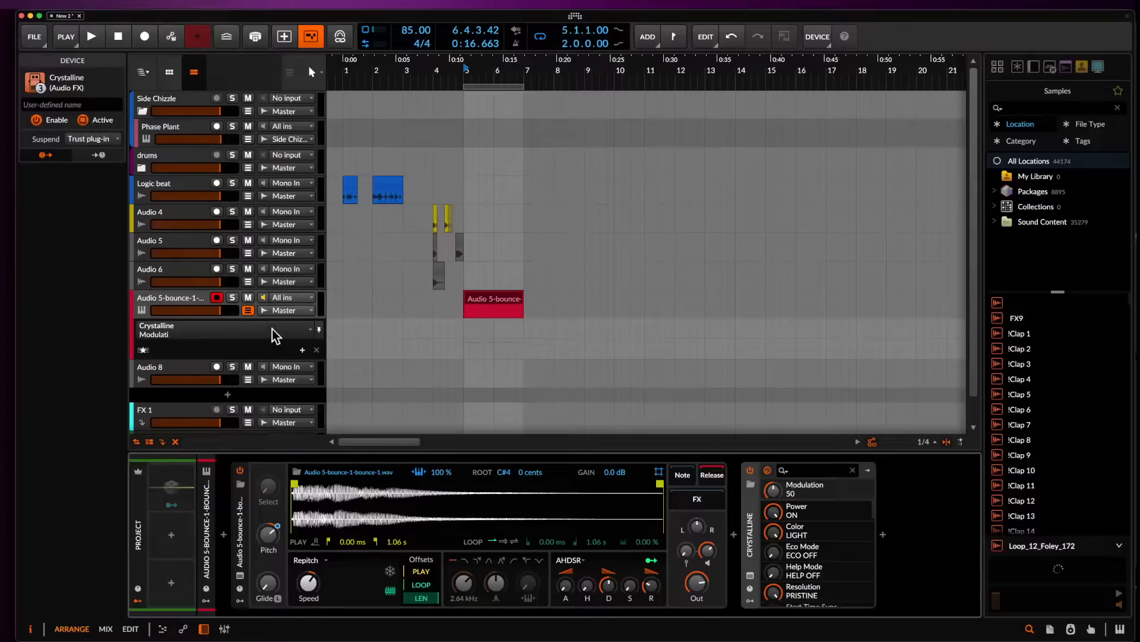
click(268, 538)
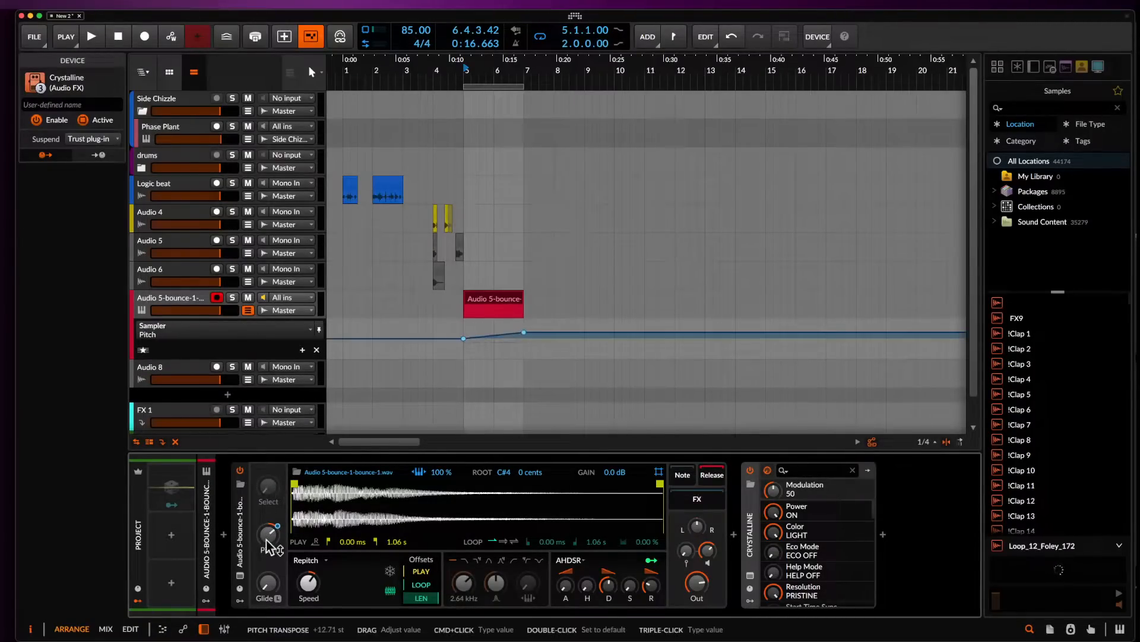
scroll(460, 346, up, 2)
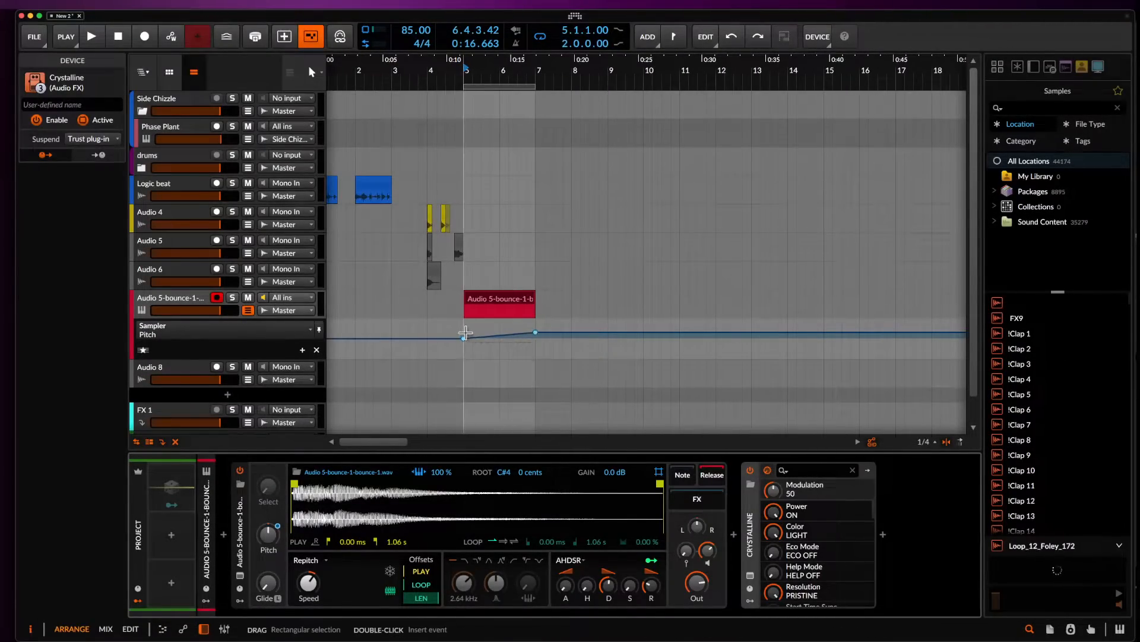
double_click(465, 332)
mouse_move(537, 333)
mouse_down()
mouse_move(508, 340)
mouse_move(574, 344)
mouse_move(541, 336)
mouse_move(536, 350)
mouse_up()
click(571, 350)
click(505, 300)
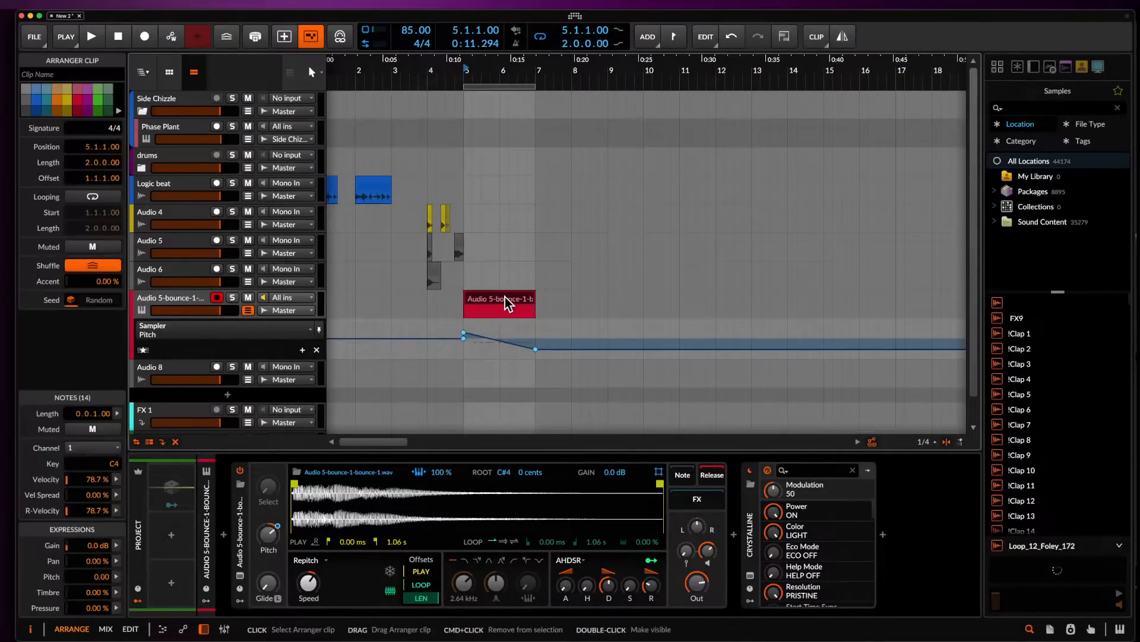
scroll(505, 297, up, 3)
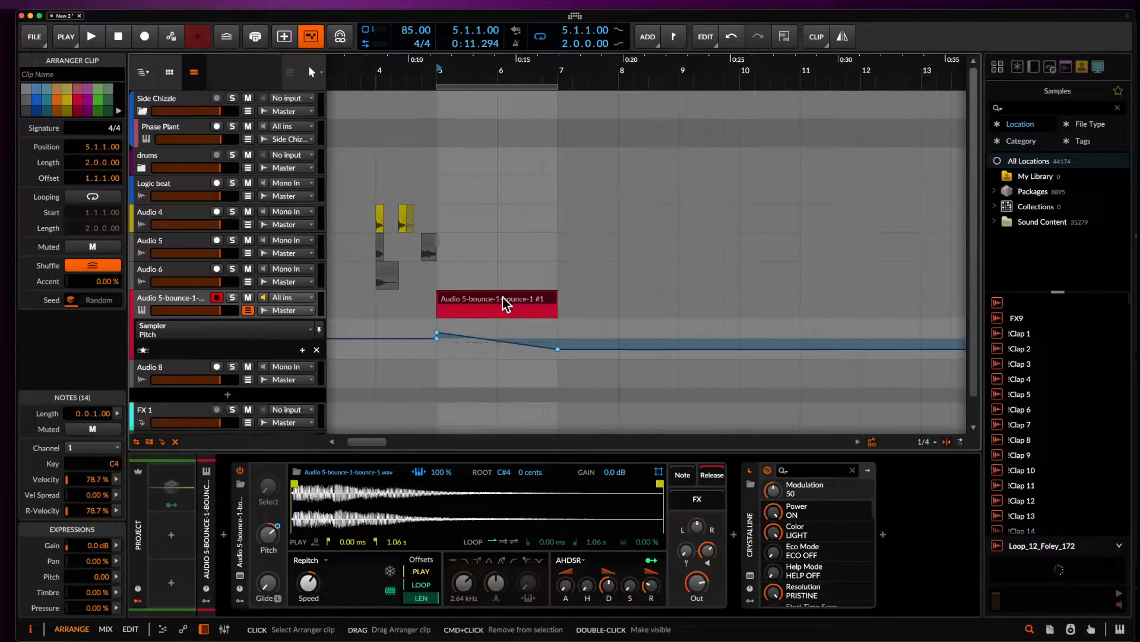
key(space)
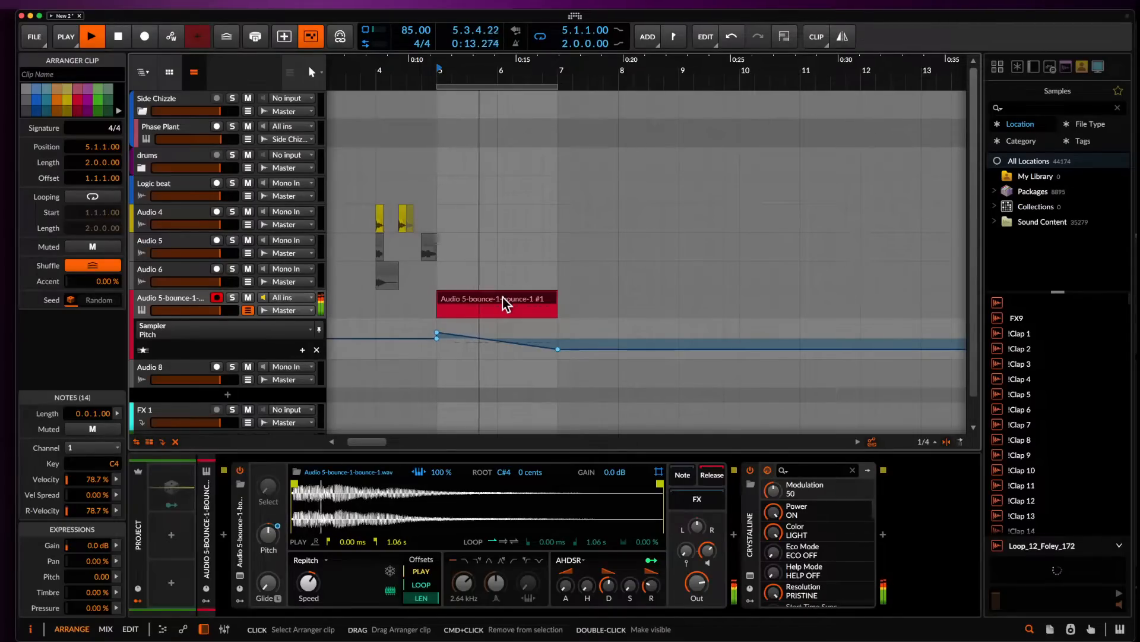
key(space)
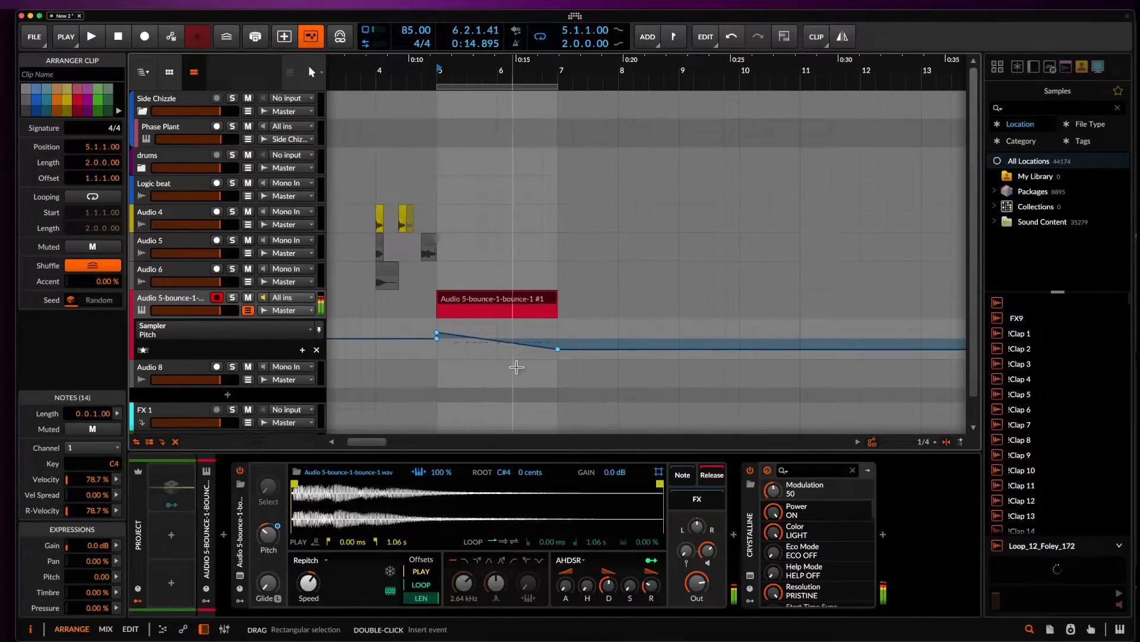
Reopen the red clip's notes and move the whole pattern back to start at 1.1.1.00.
scroll(453, 302, up, 3)
double_click(444, 301)
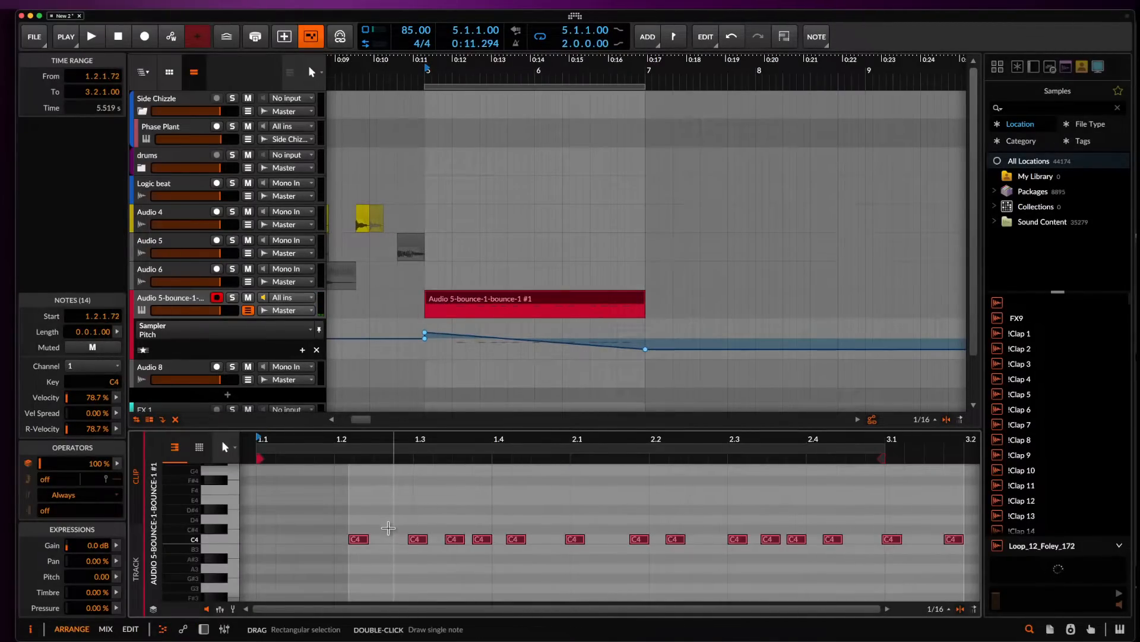
scroll(390, 527, down, 4)
drag(370, 540, 312, 540)
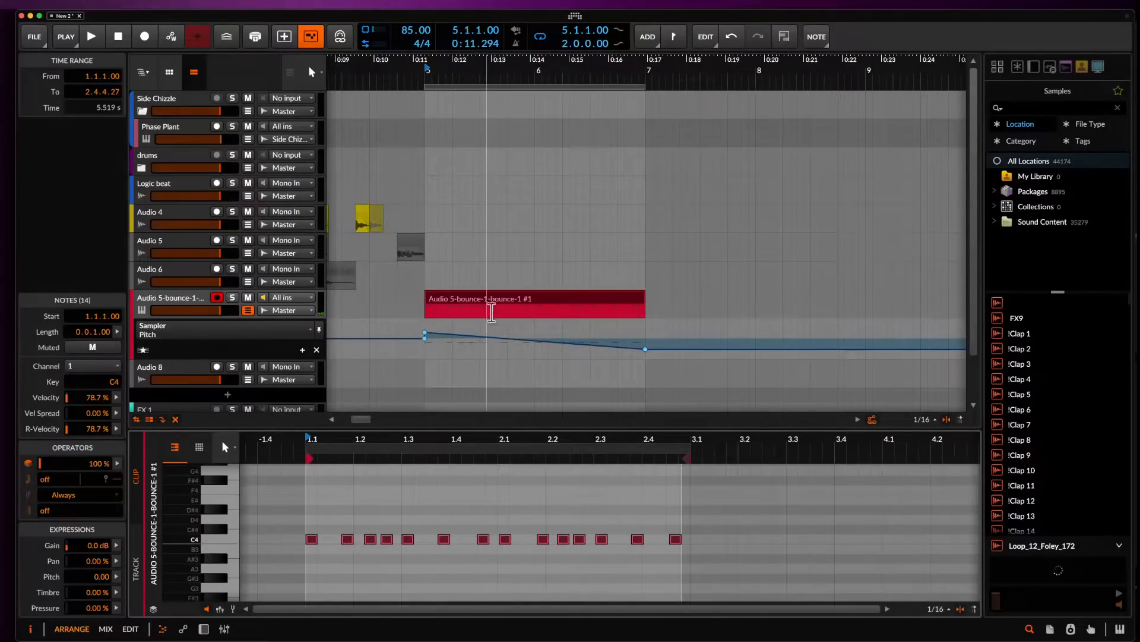
Raise the pitch automation point at bar 7 to -10.65 and play the clip.
click(645, 348)
scroll(642, 348, up, 4)
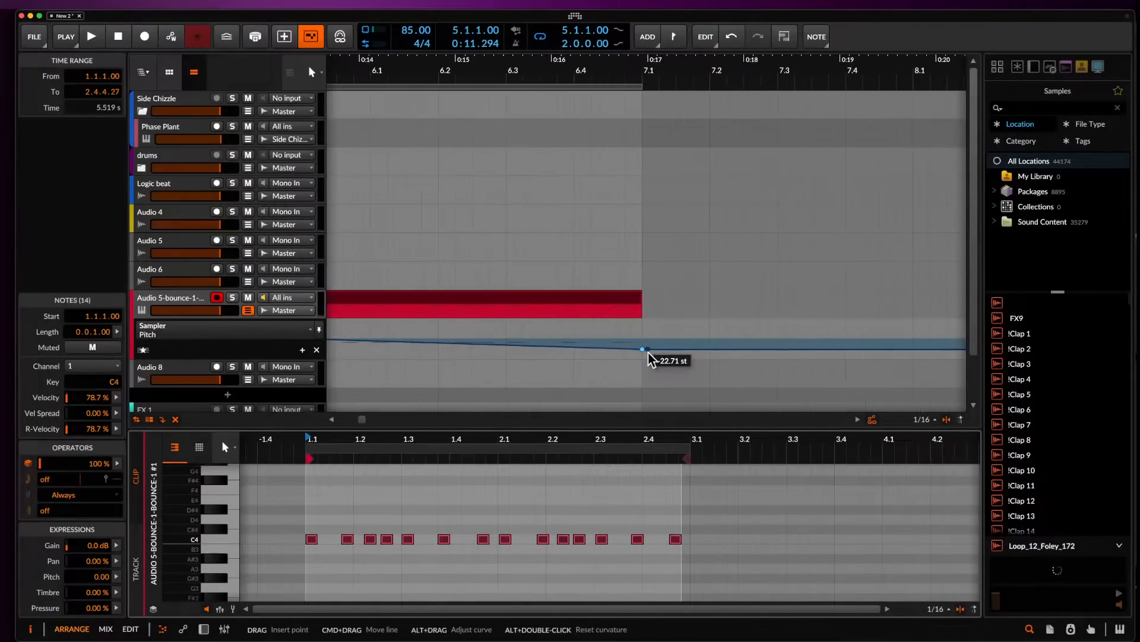
mouse_move(642, 348)
mouse_down()
mouse_move(660, 344)
mouse_move(641, 341)
mouse_up()
scroll(642, 340, down, 4)
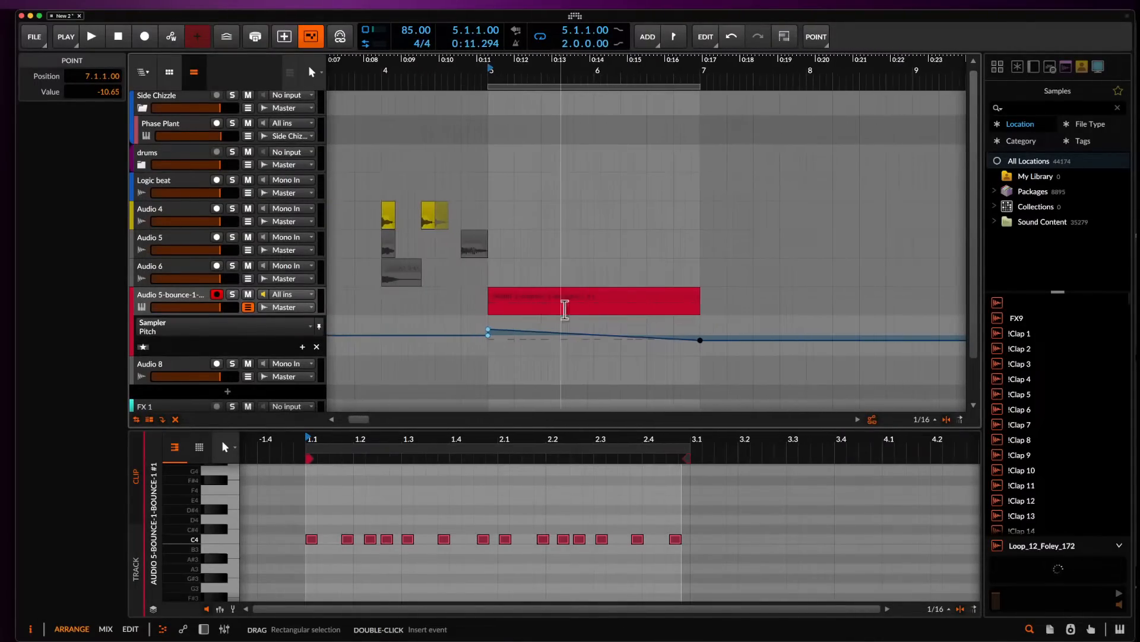
click(552, 303)
scroll(553, 303, down, 4)
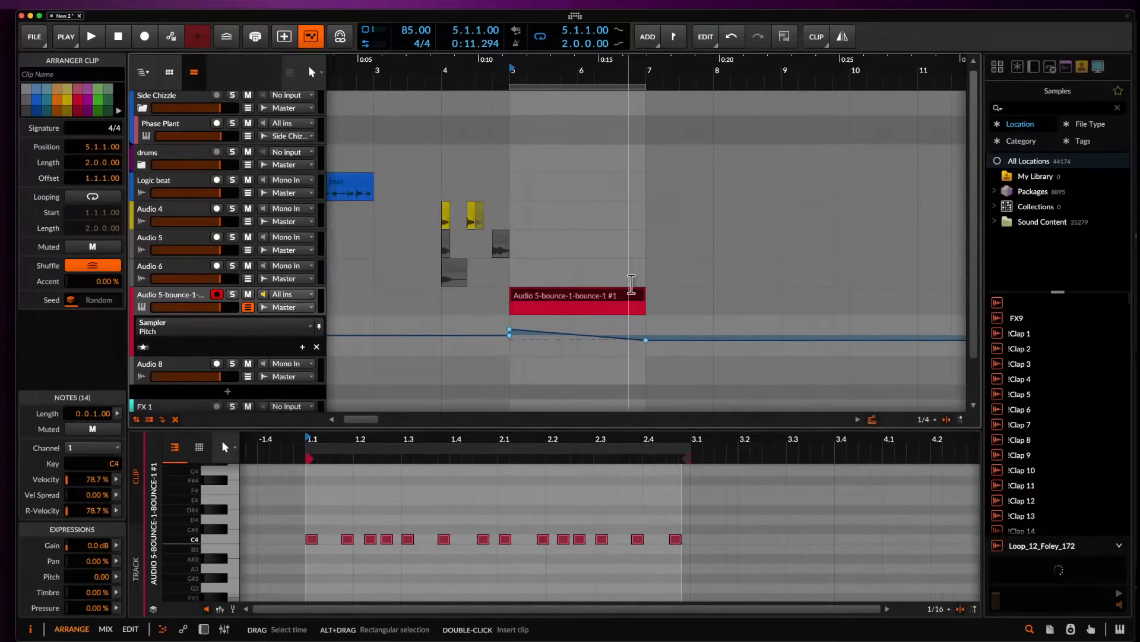
key(space)
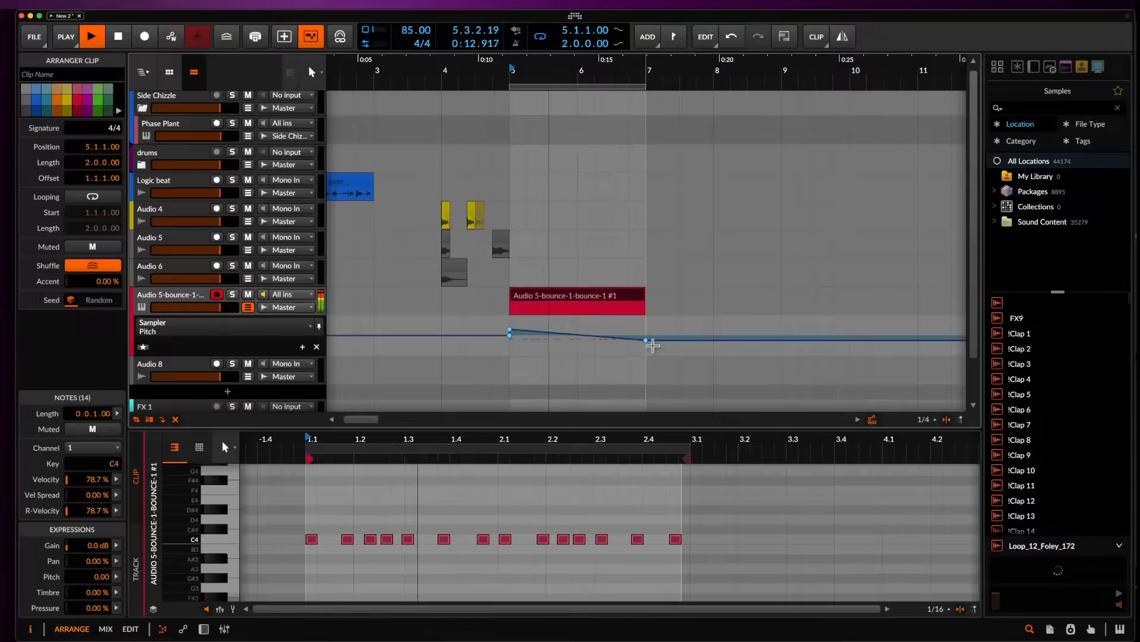
Raise the pitch automation point at bar 7 to 3.11 during playback, and stop after listening to the clip.
drag(647, 343, 647, 332)
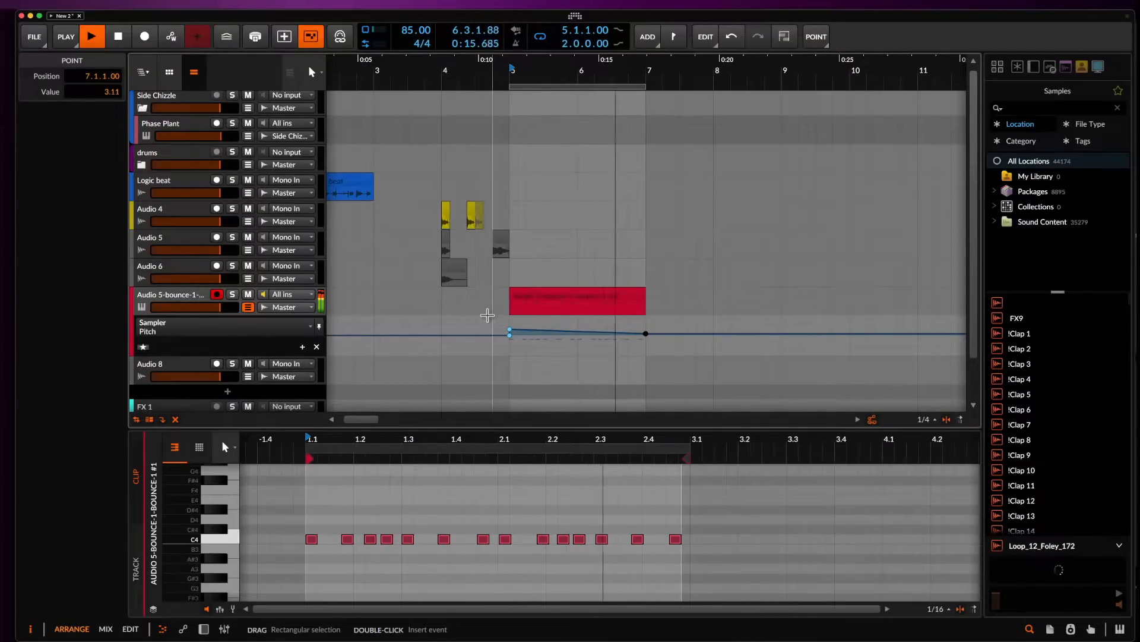
click(512, 297)
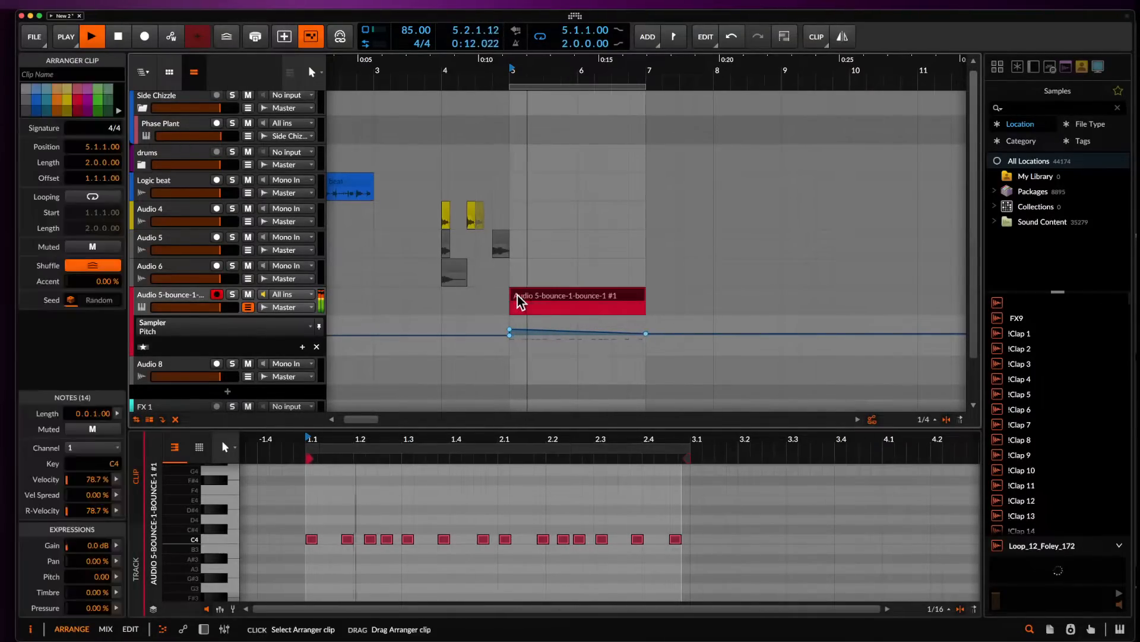
scroll(514, 295, down, 1)
scroll(514, 296, down, 4)
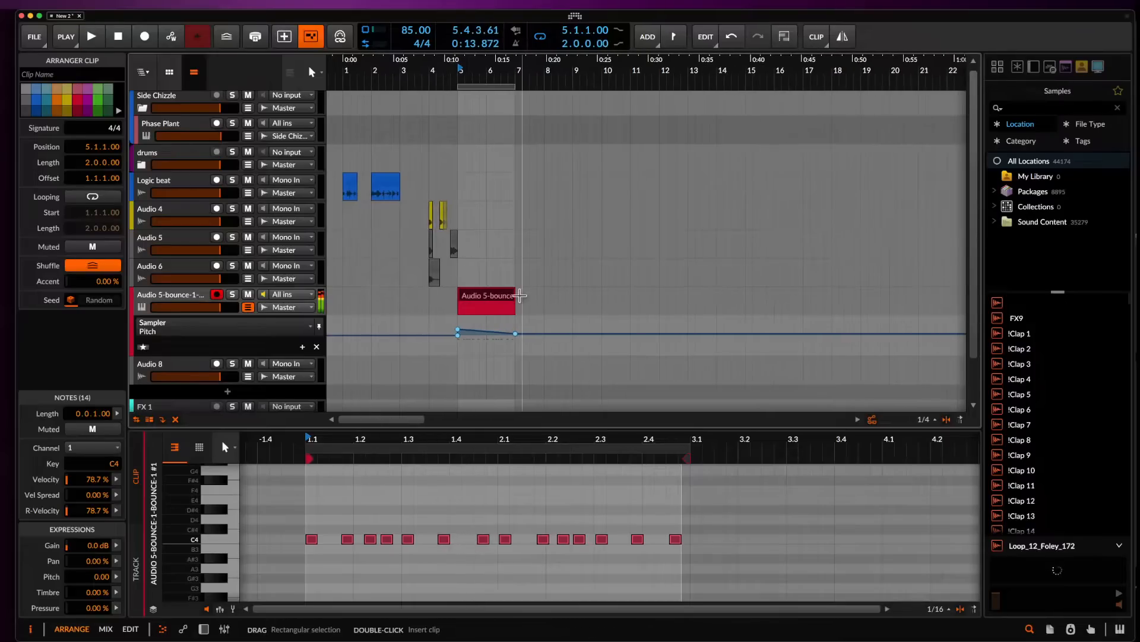
Disable the Crystalline effect on the bounced track and turn on the Sampler's filter.
click(219, 306)
double_click(193, 291)
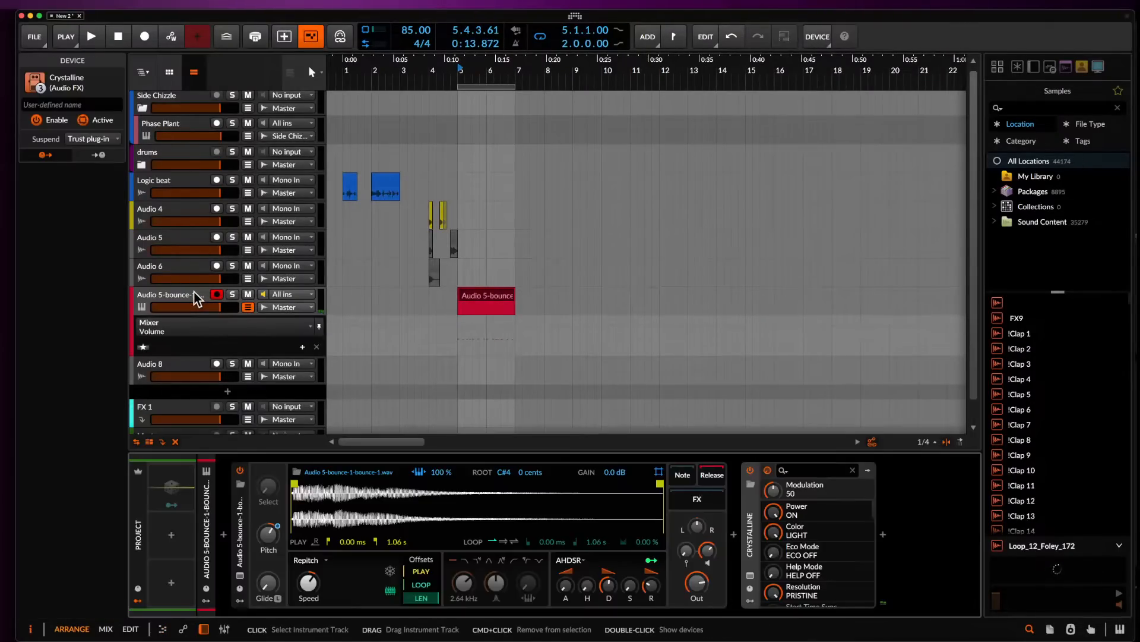
click(751, 470)
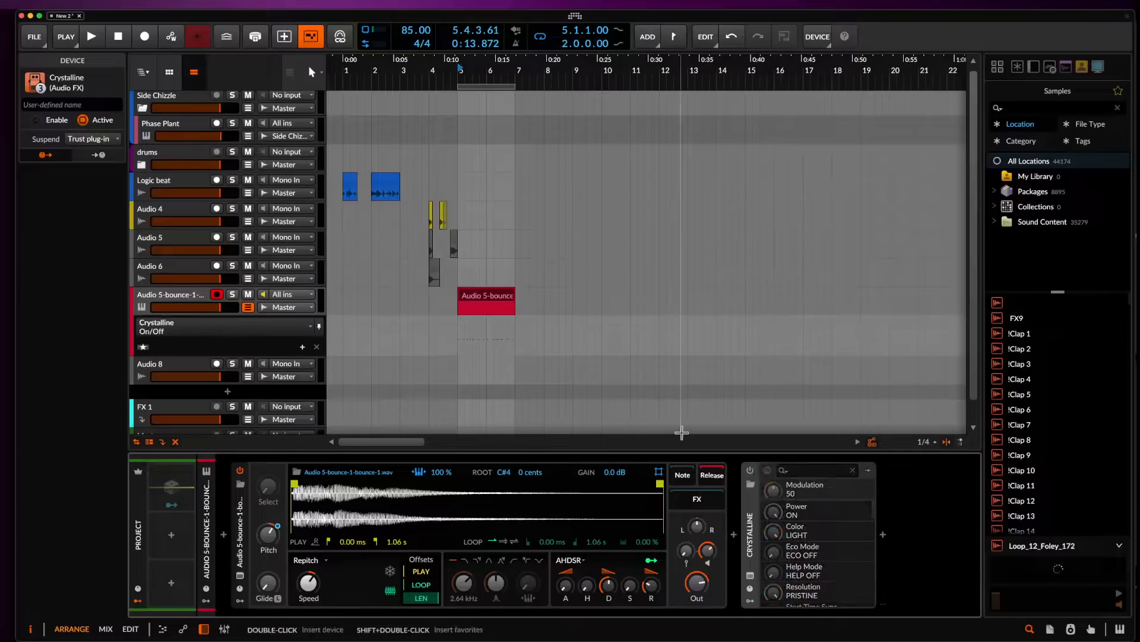
click(175, 298)
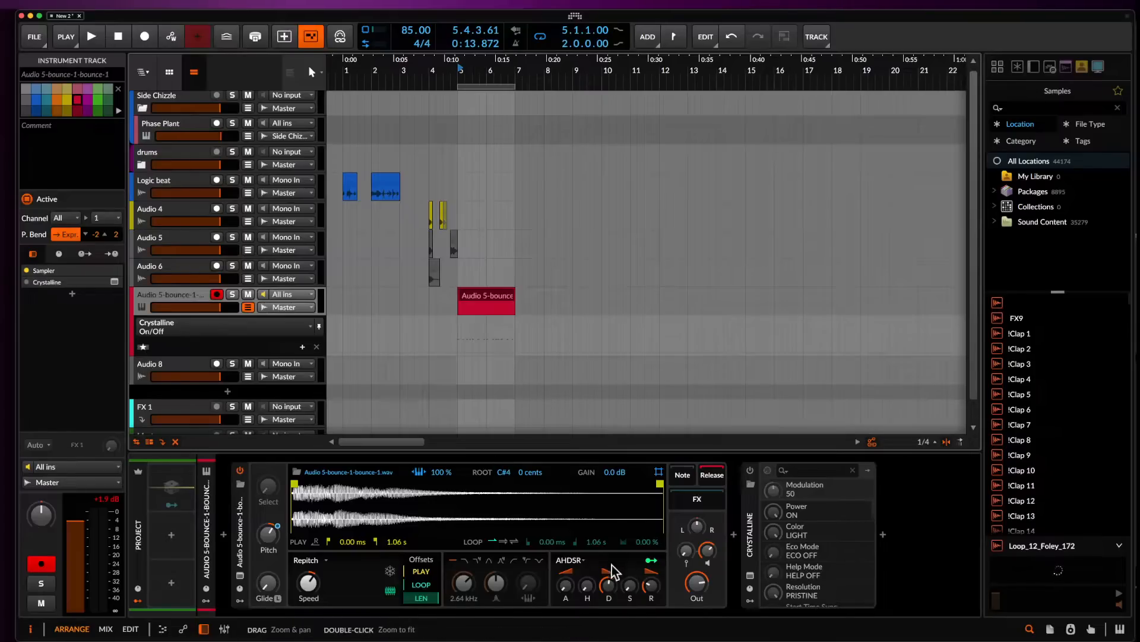
click(465, 562)
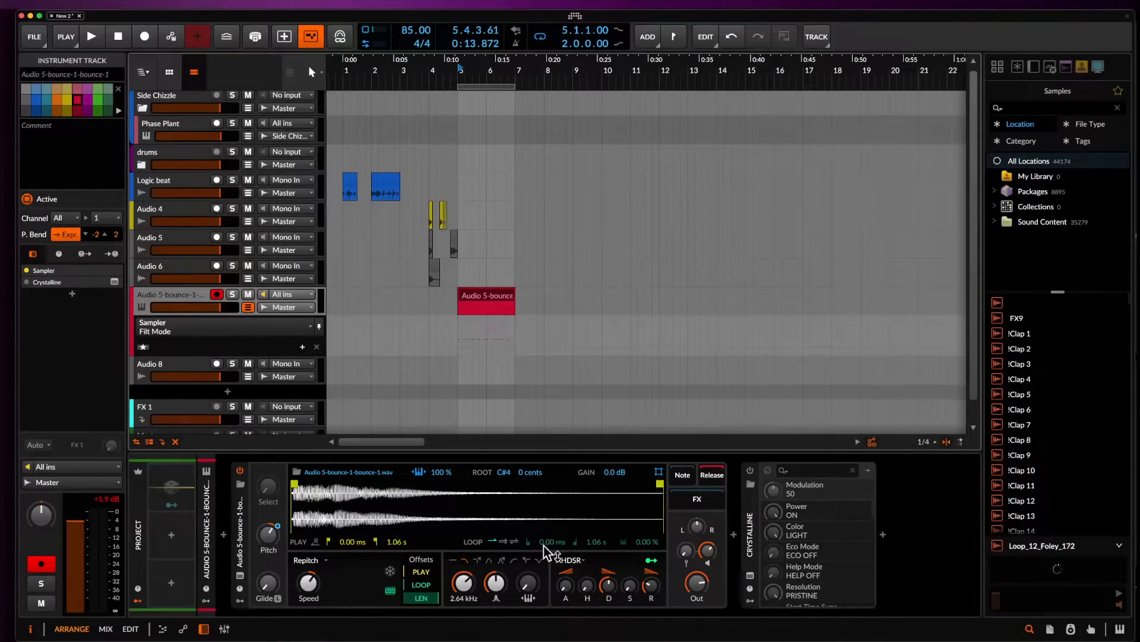
Turn on sample looping in the Sampler with a loop region from 40.9 ms to 247 ms.
click(505, 542)
drag(657, 530, 375, 533)
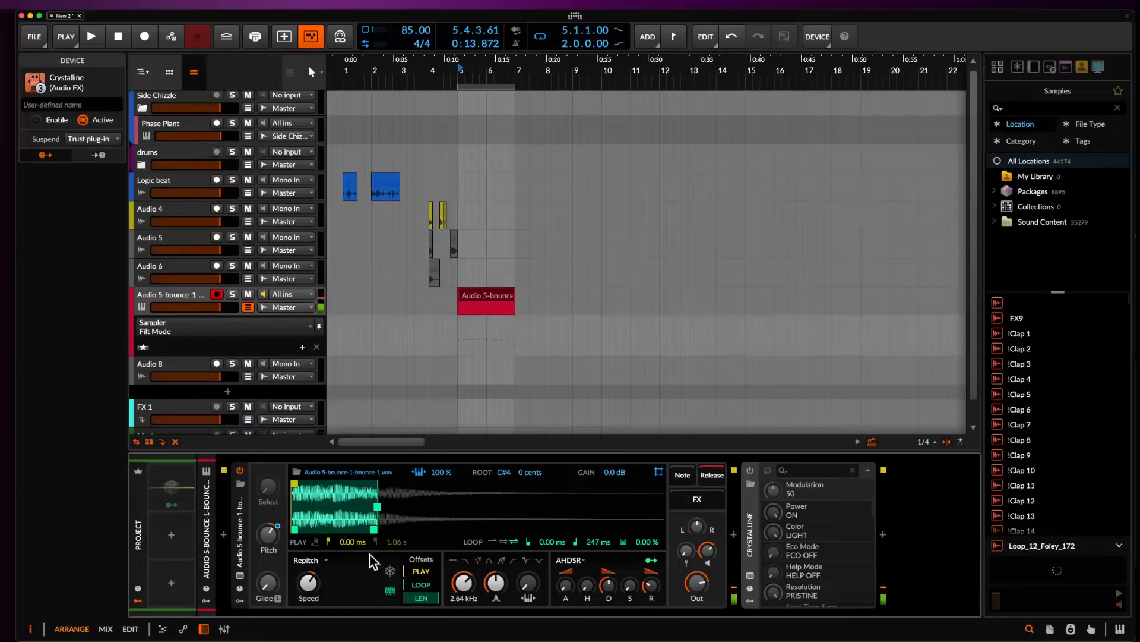
drag(294, 529, 303, 531)
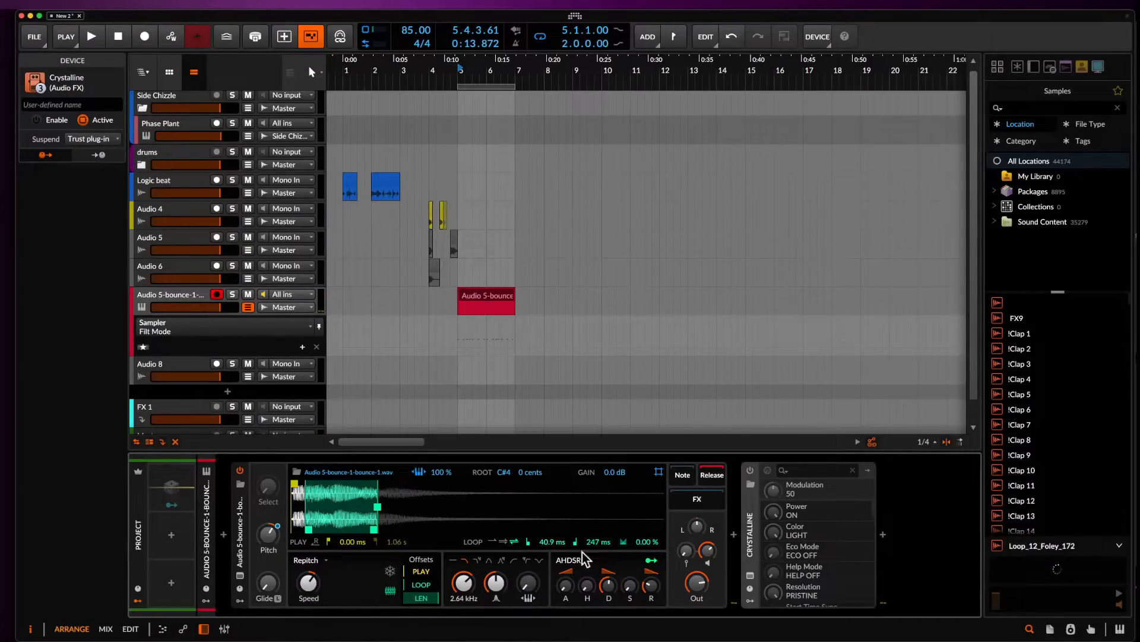
Raise the Sampler envelope's sustain and move the loop start to 122 ms.
drag(631, 587, 631, 525)
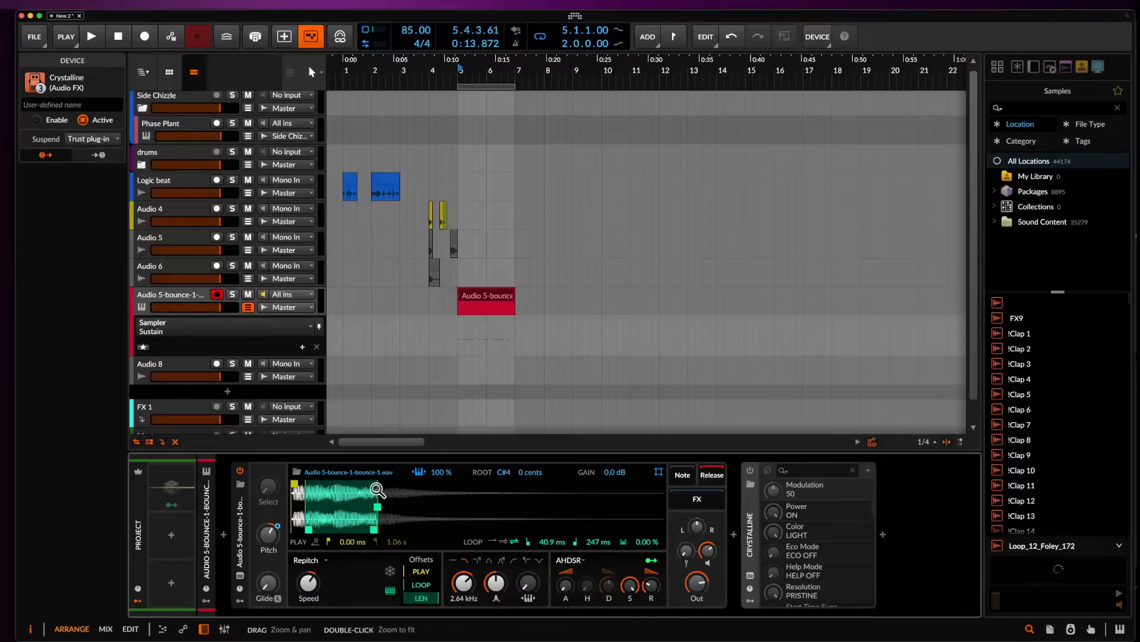
drag(310, 531, 312, 528)
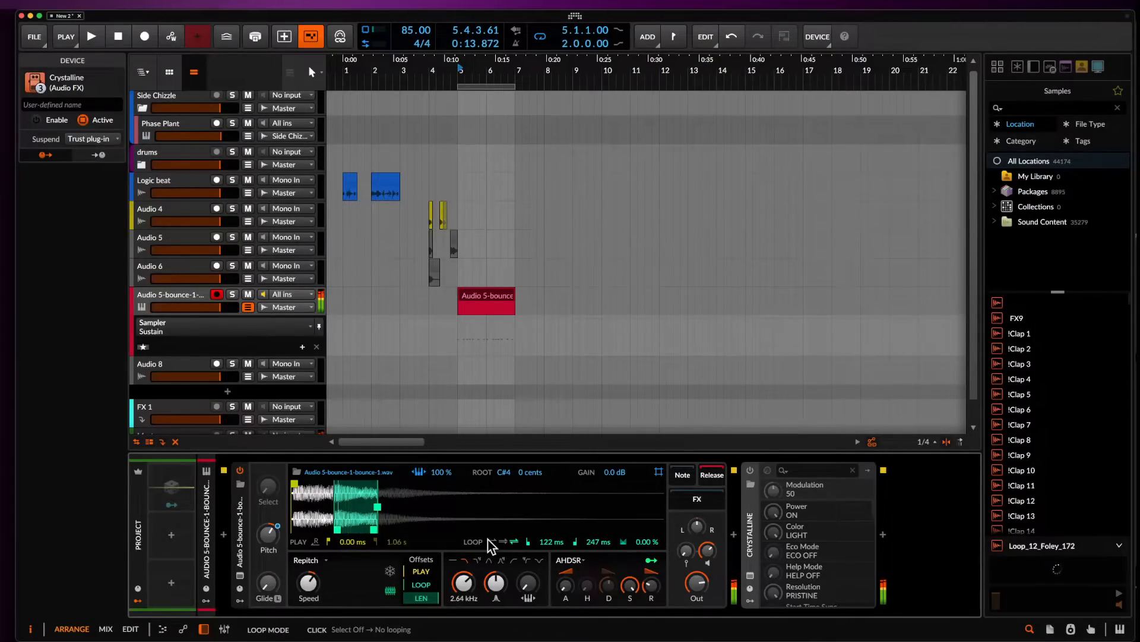
Re-enable the Crystalline effect and delete the automation lane for the Sampler's pitch.
click(751, 472)
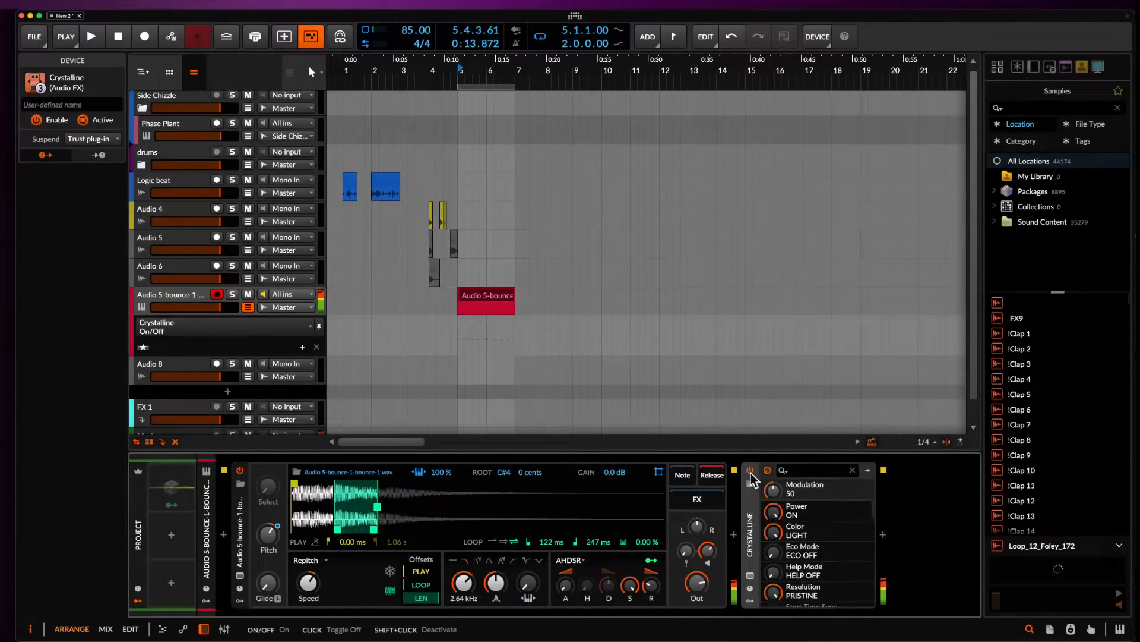
right_click(271, 536)
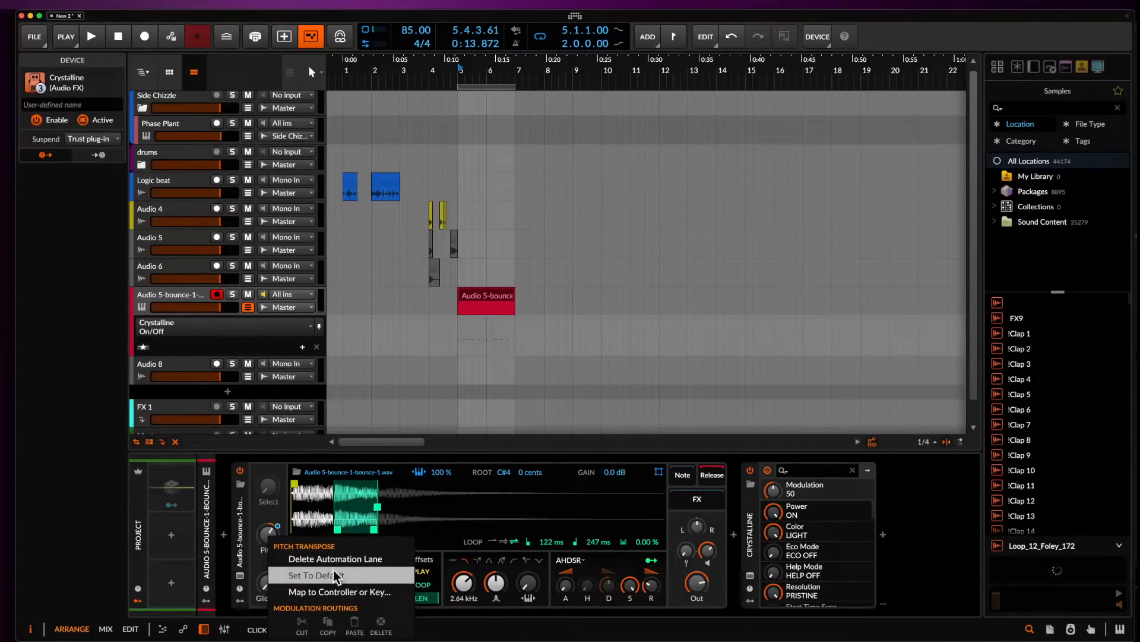
click(333, 560)
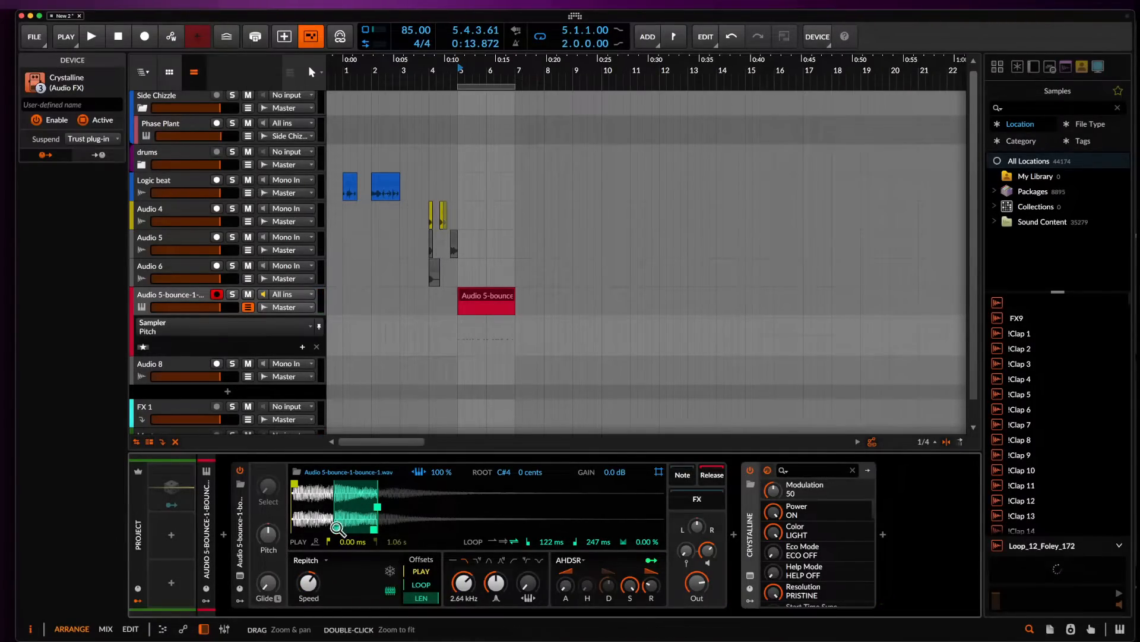
Lower the Sampler's filter frequency to 299 Hz.
click(464, 583)
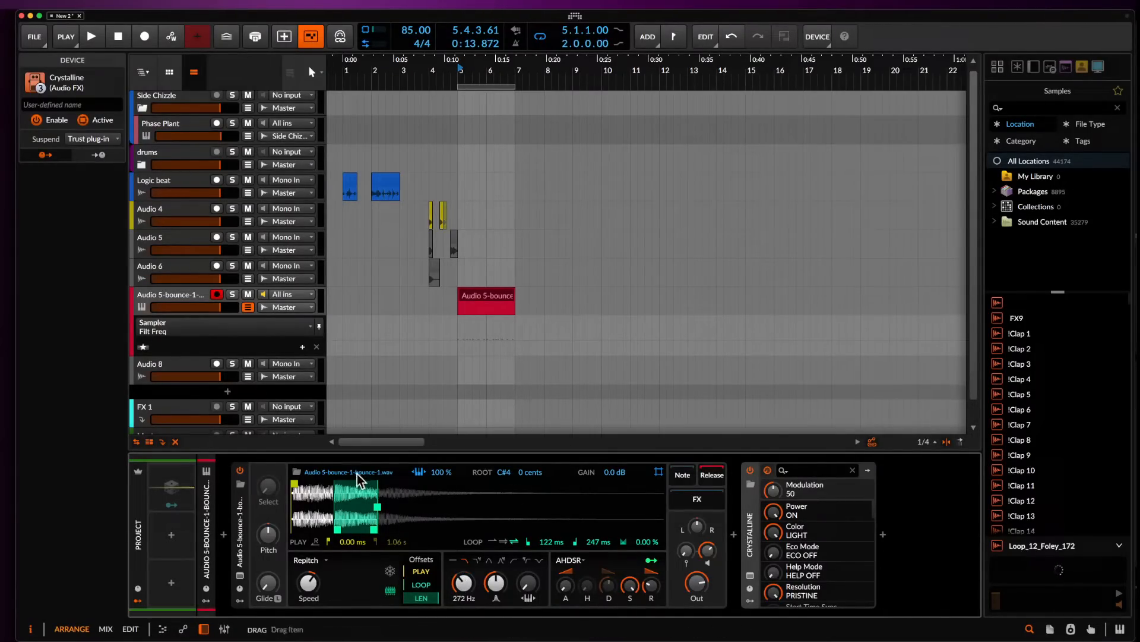
drag(464, 583, 464, 588)
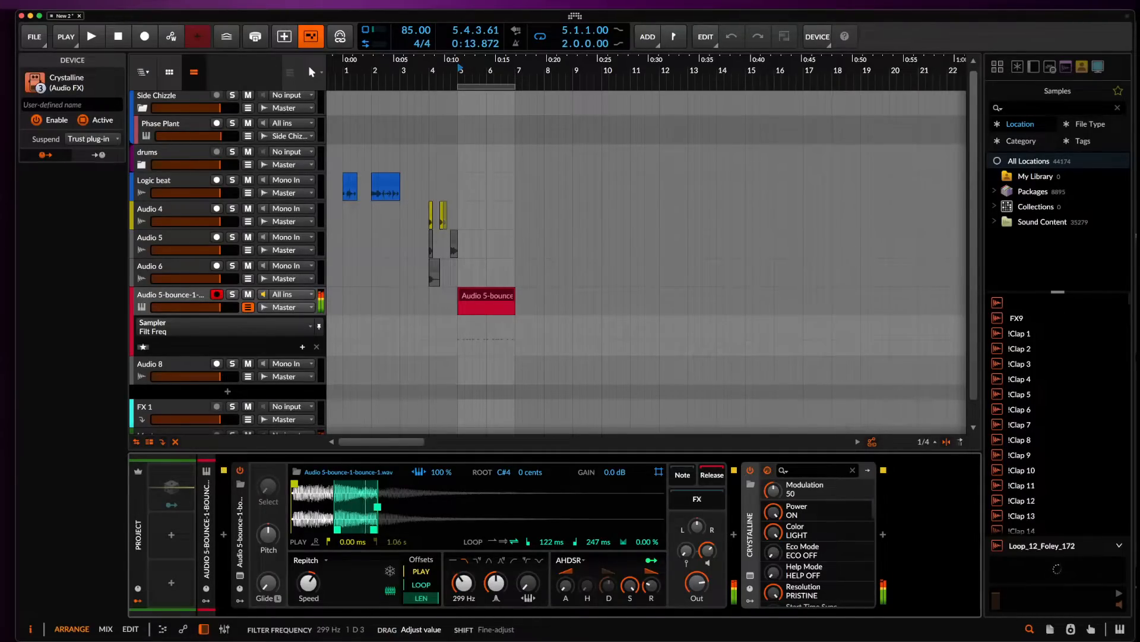
Insert the Pro-Q 3 equalizer after Crystalline in the bounced track's device chain.
click(884, 534)
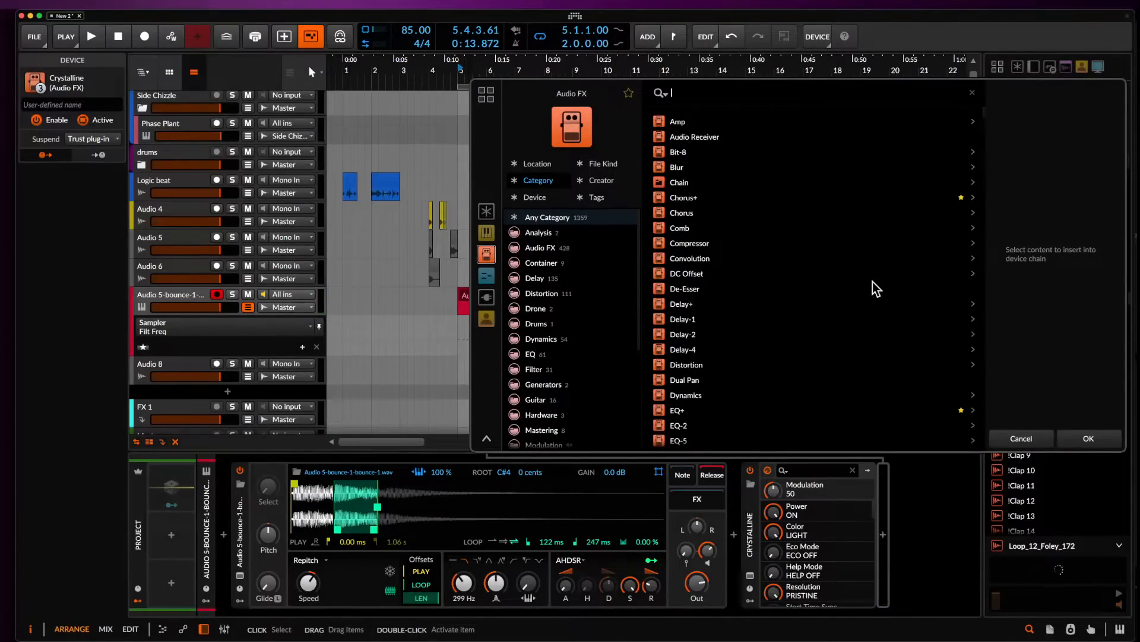
text(PRO)
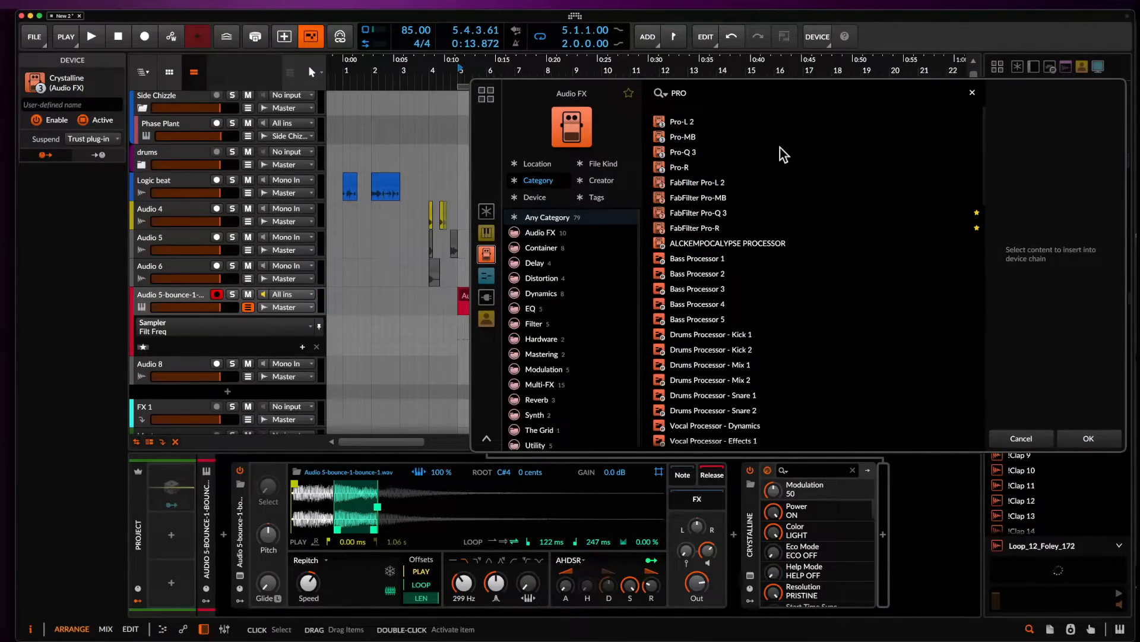
click(683, 152)
click(1088, 438)
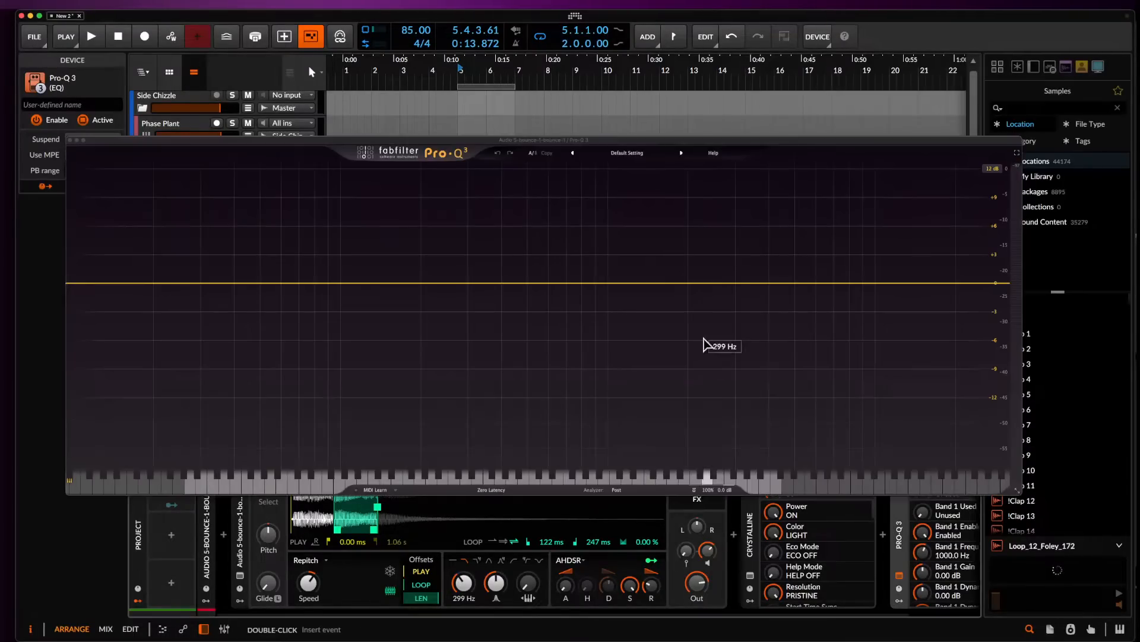
Add a narrow bell cut in Pro-Q 3 at about 327 Hz with -5.86 dB gain and a Q of about 8.4.
drag(471, 285, 474, 329)
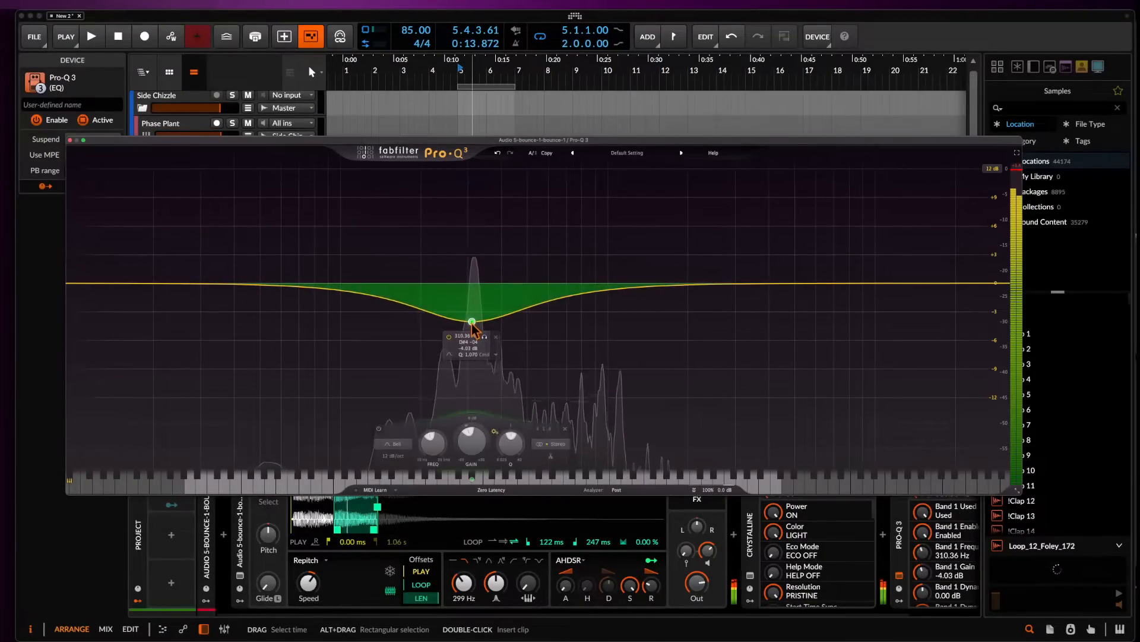
scroll(472, 326, up, 4)
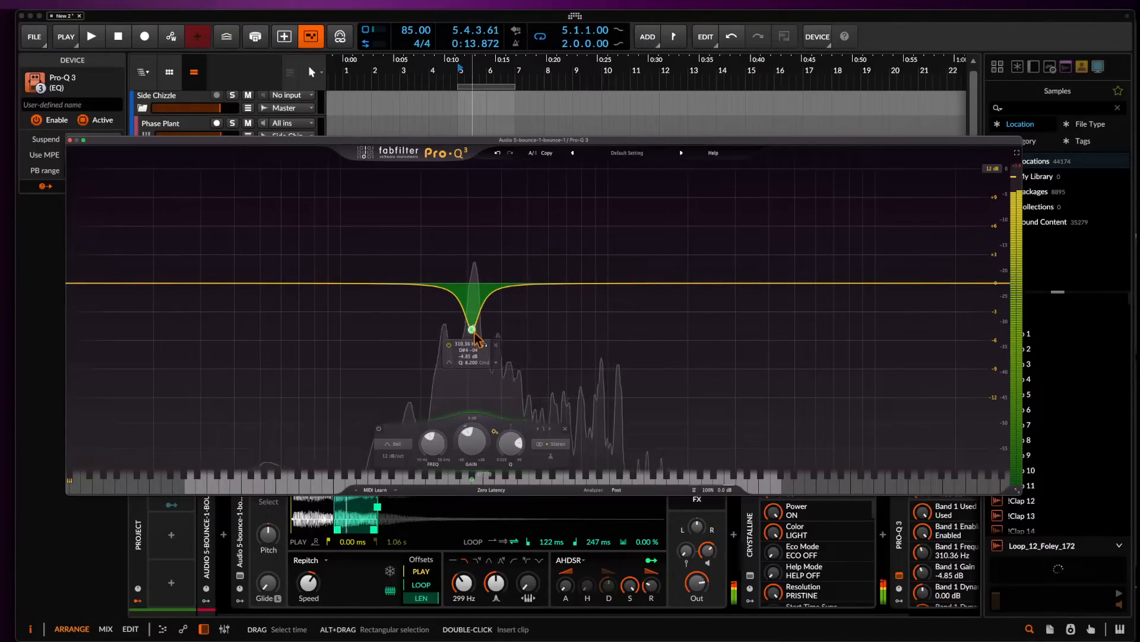
drag(474, 333, 480, 343)
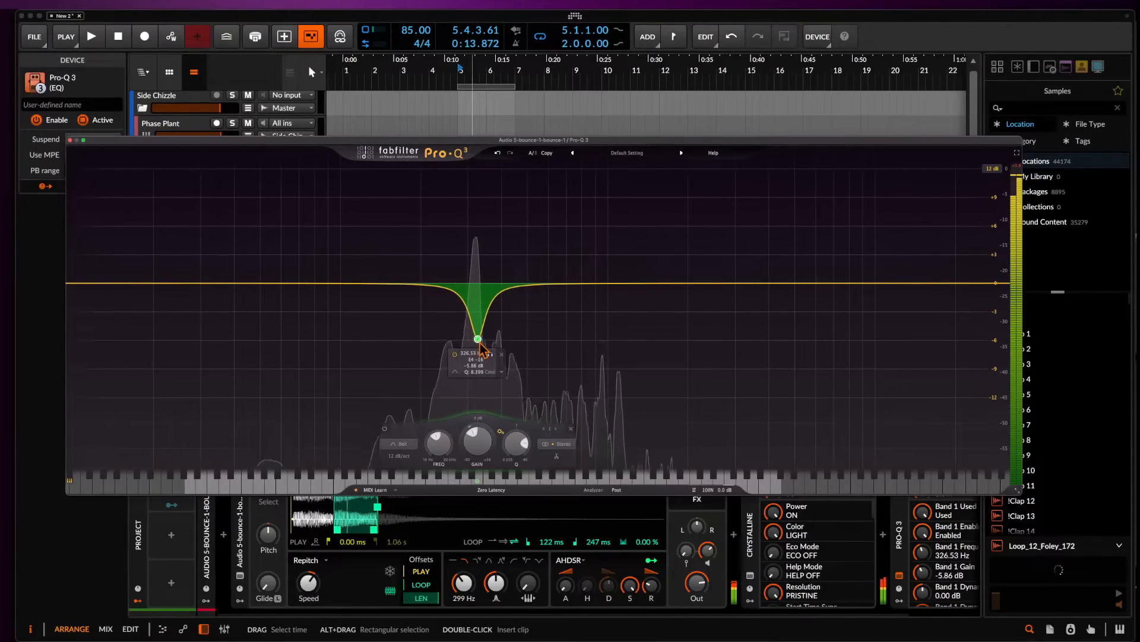
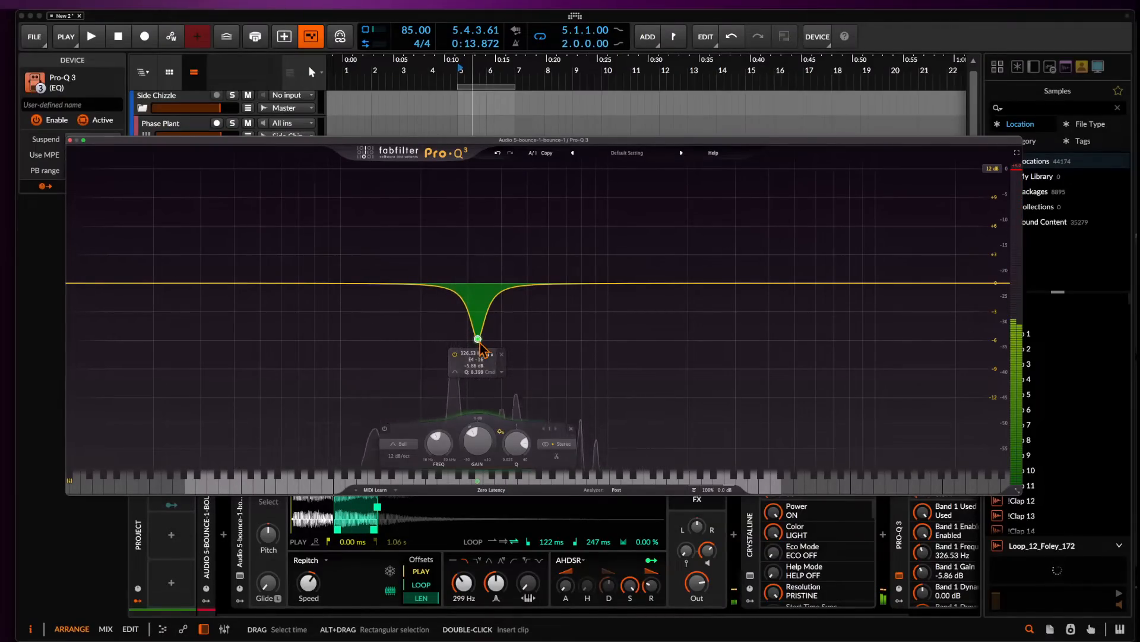
click(70, 140)
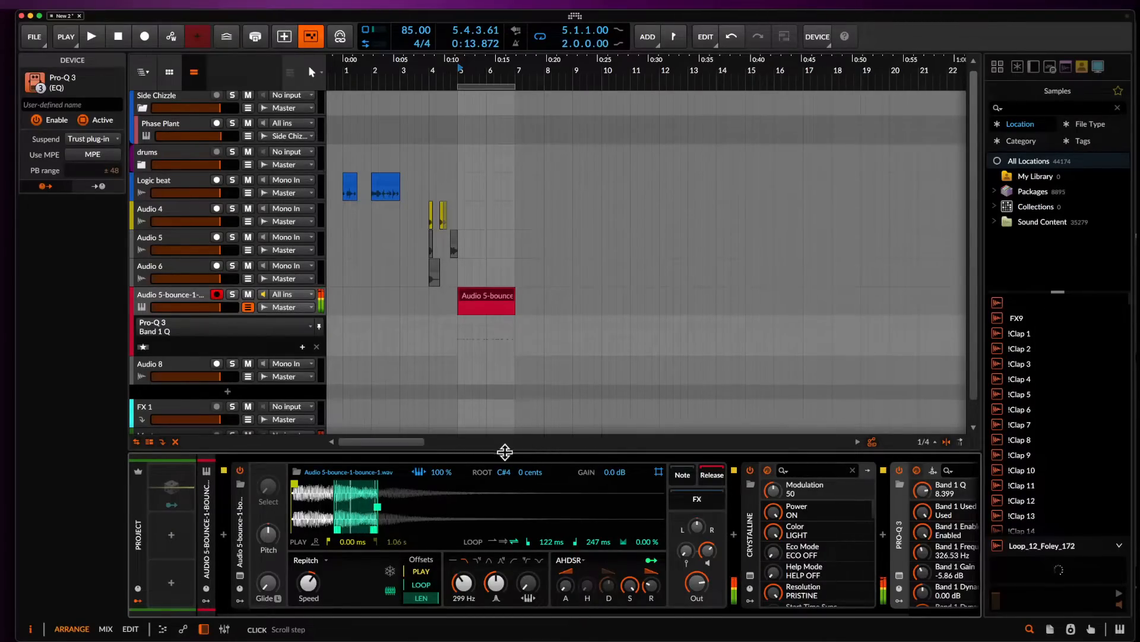
Move Pro-Q 3 ahead of Crystalline in the device chain and open the equalizer's editor.
drag(899, 534, 740, 579)
click(750, 576)
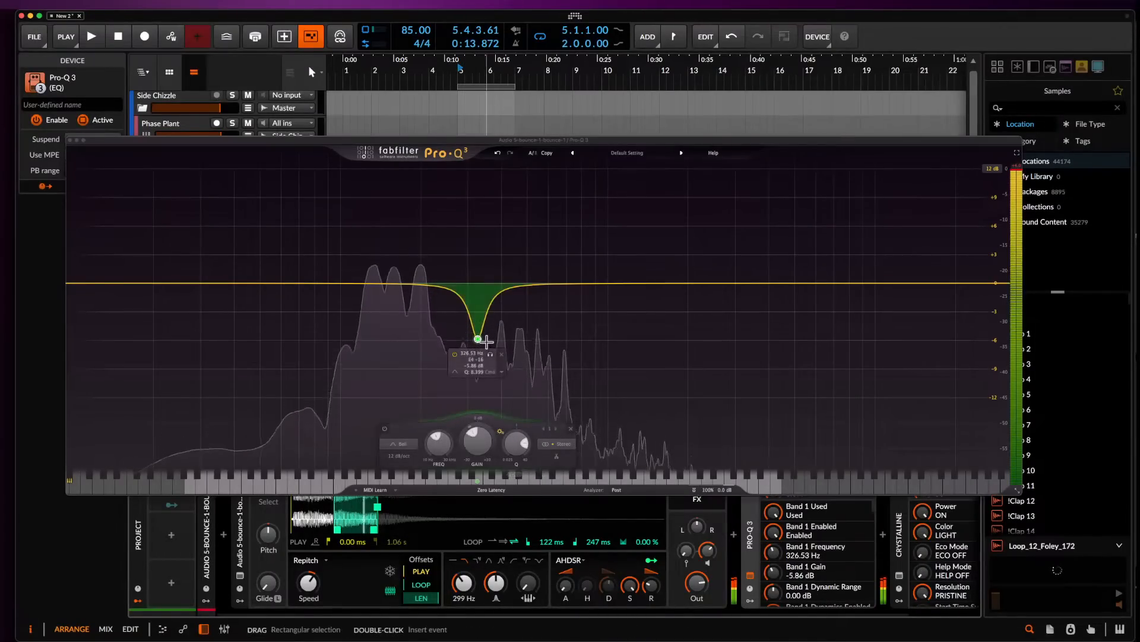
Shift the bell cut to about 150 Hz at -4.92 dB with a wider Q, and add a 24 dB/oct low cut at about 109 Hz.
drag(481, 345, 390, 333)
scroll(390, 342, down, 5)
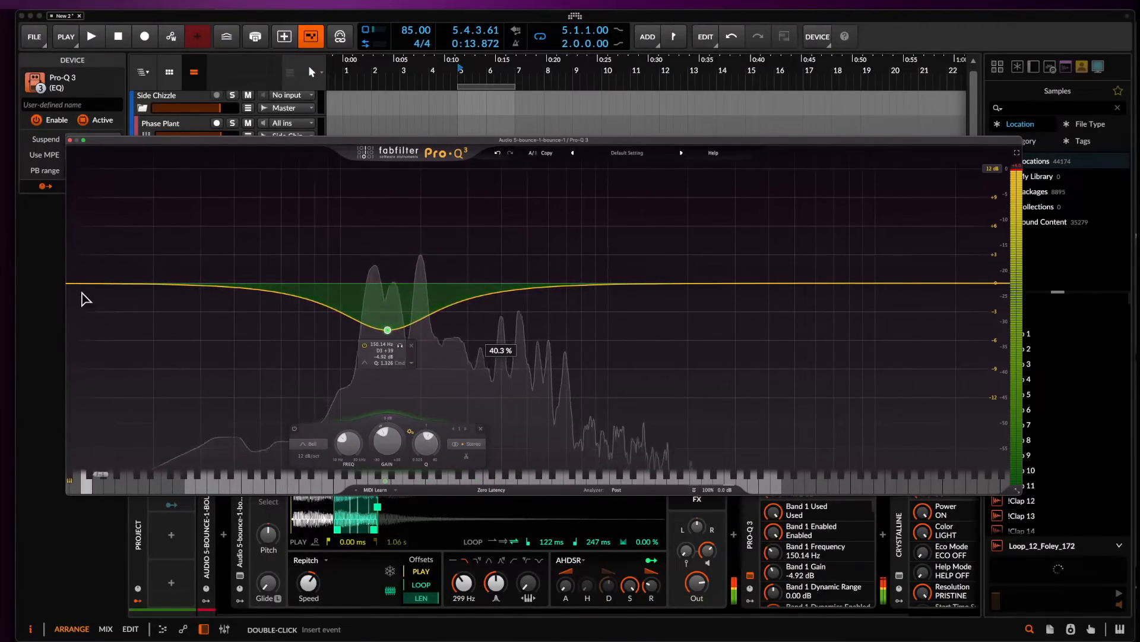
drag(77, 284, 351, 277)
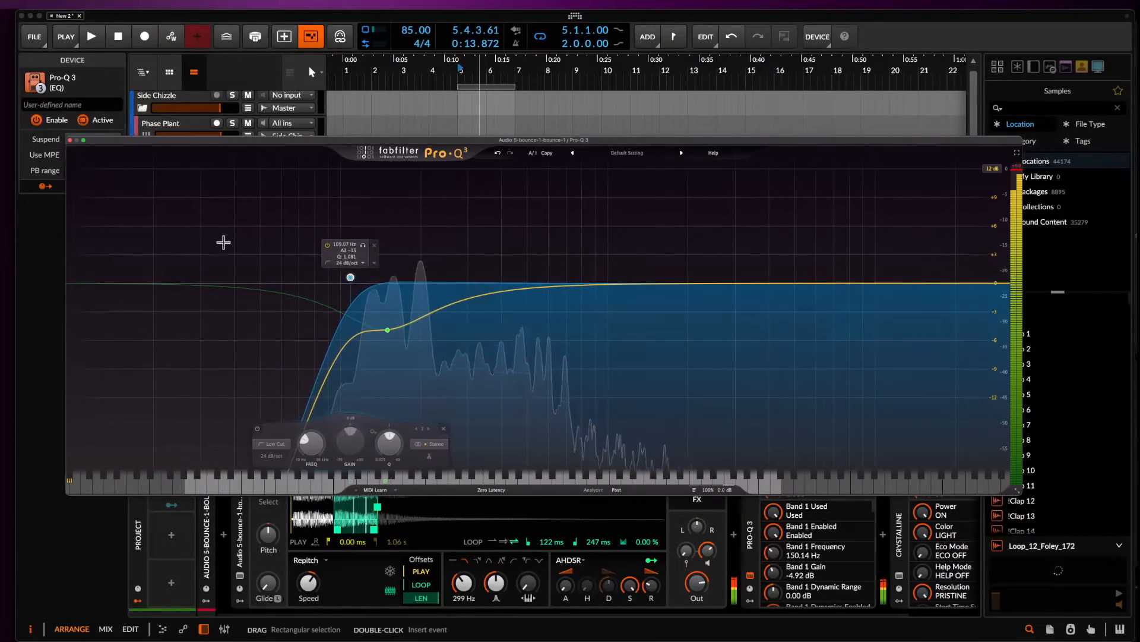
click(70, 140)
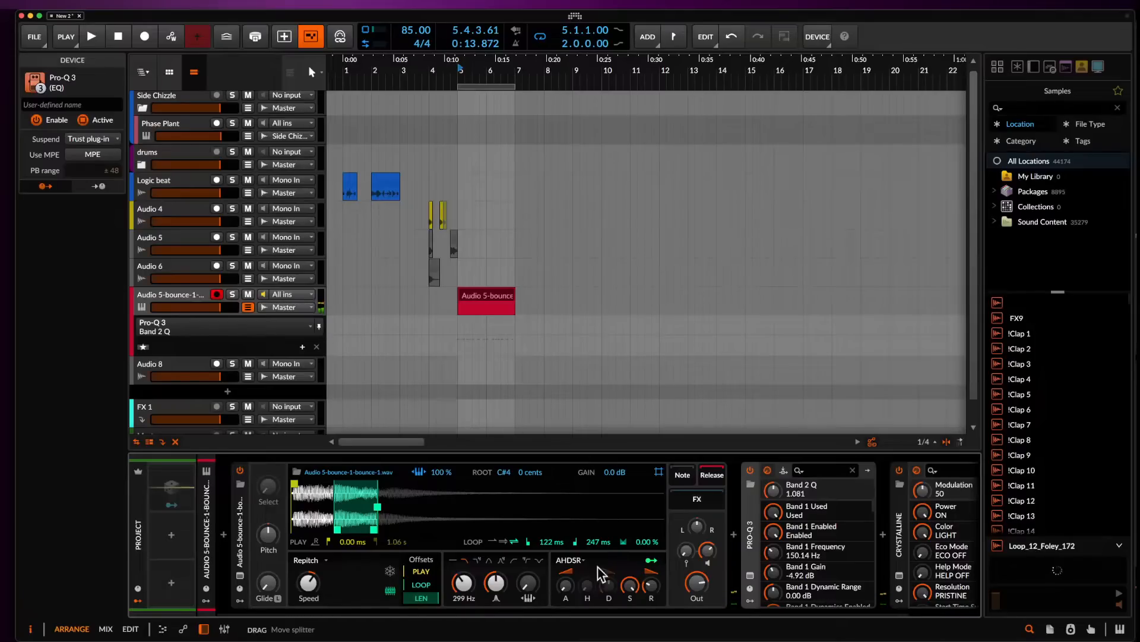
Raise the Sampler envelope's attack slightly and insert kHs Pitch Shifter between the Sampler and Pro-Q 3.
drag(565, 585, 565, 583)
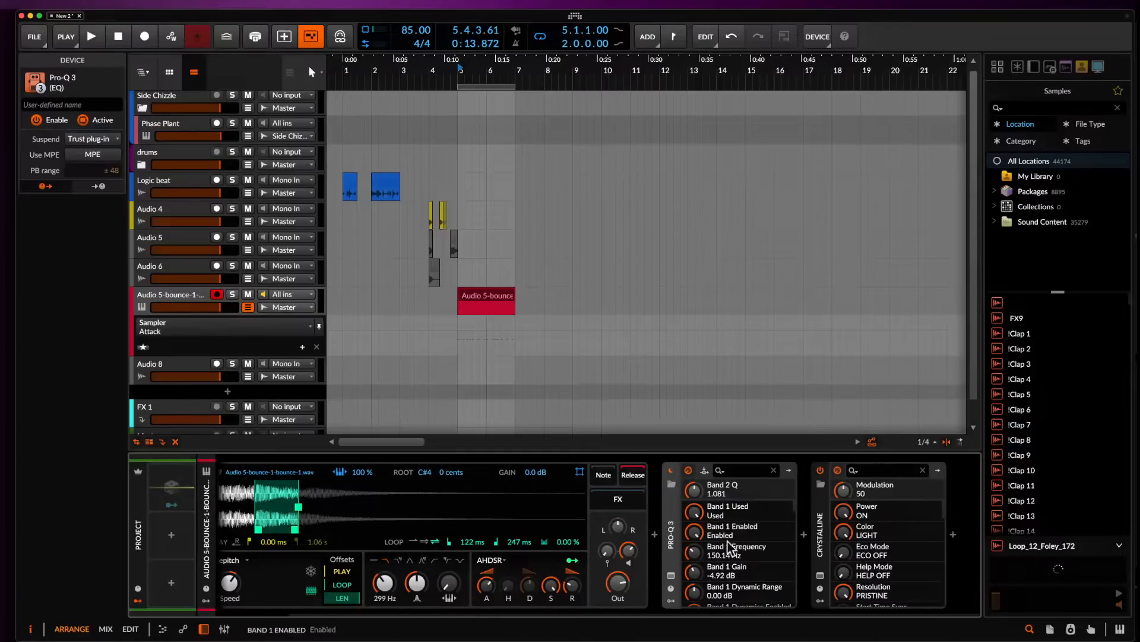
scroll(743, 552, right, 2)
click(655, 534)
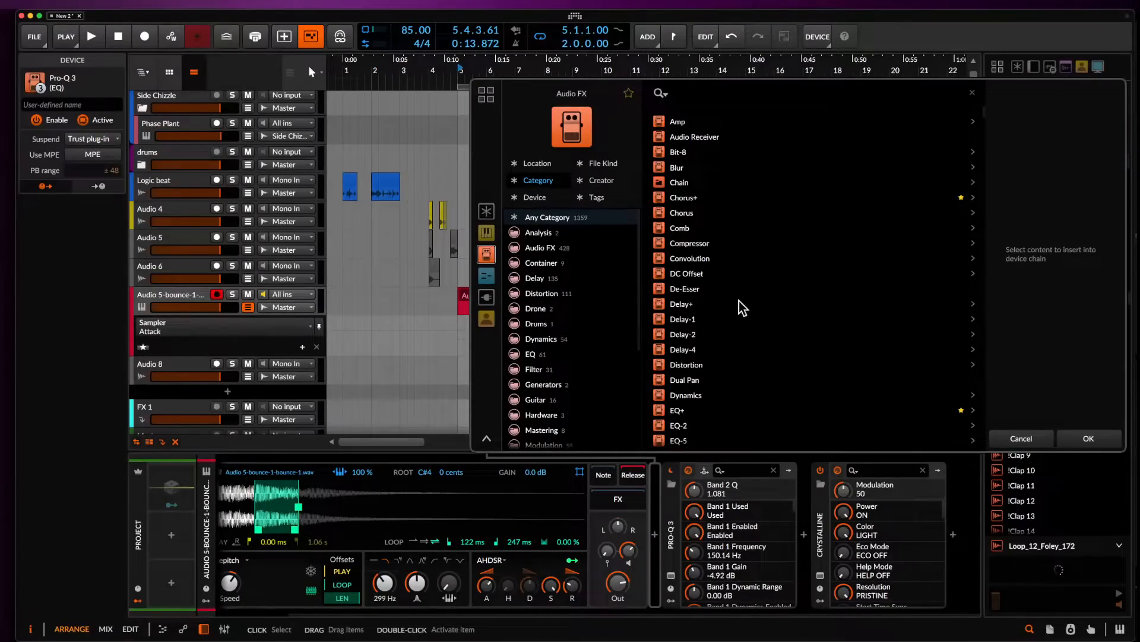
text(pitch)
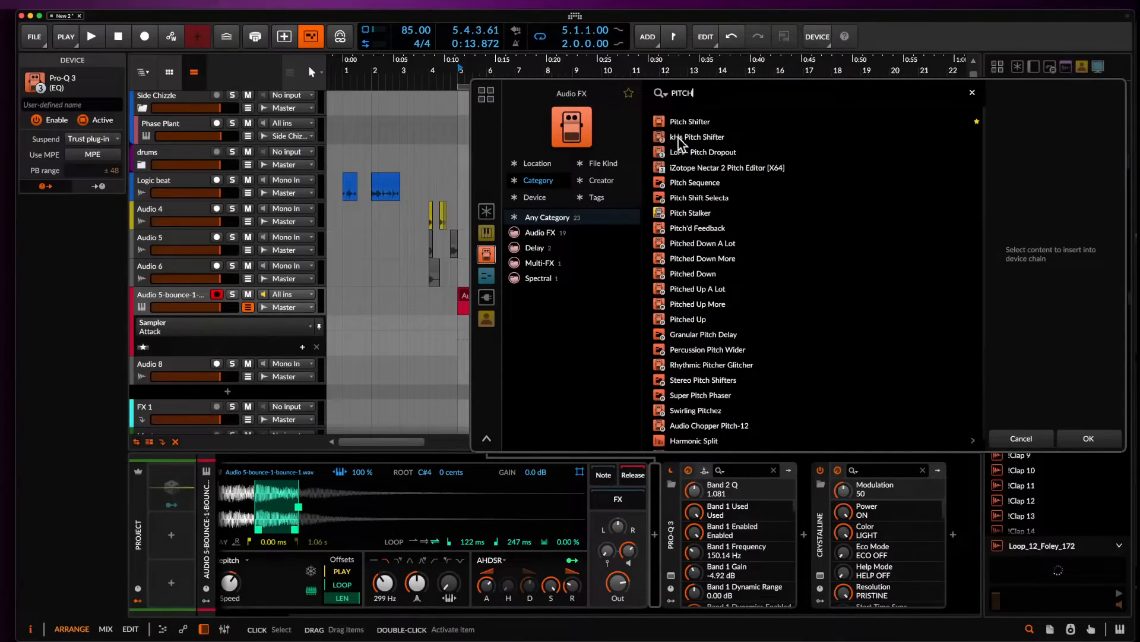
click(701, 138)
click(1089, 438)
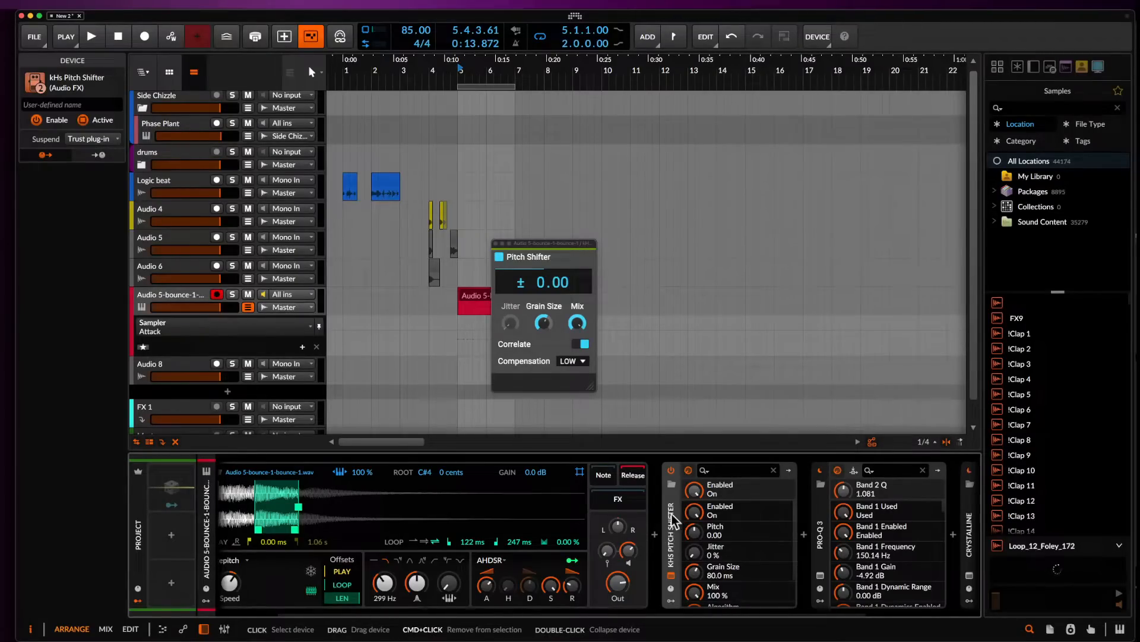
Set the Pitch Shifter's mix to 44 % and its pitch to +12.00 semitones.
drag(576, 324, 577, 337)
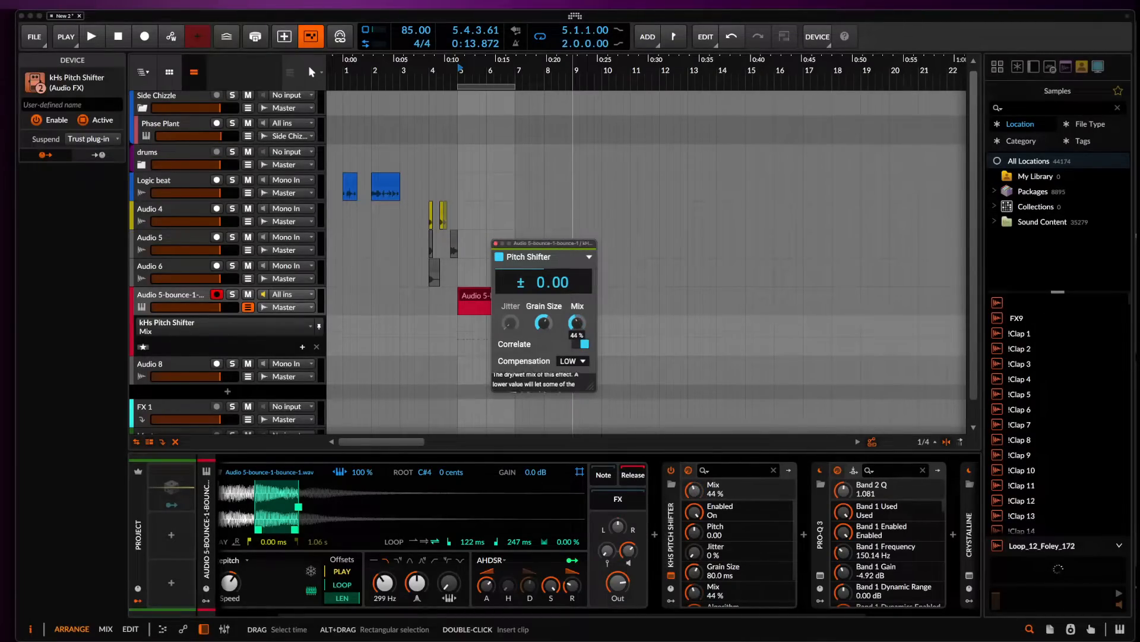
drag(543, 286, 543, 264)
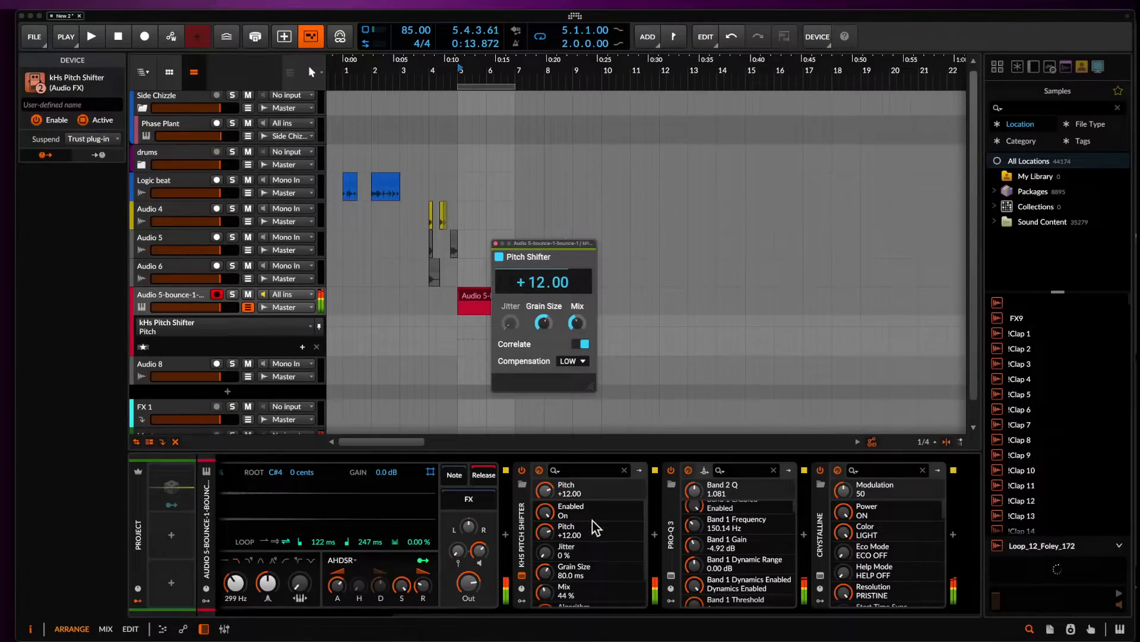
Add another bell cut in Pro-Q 3 at about 316 Hz with about -5.35 dB gain.
click(671, 575)
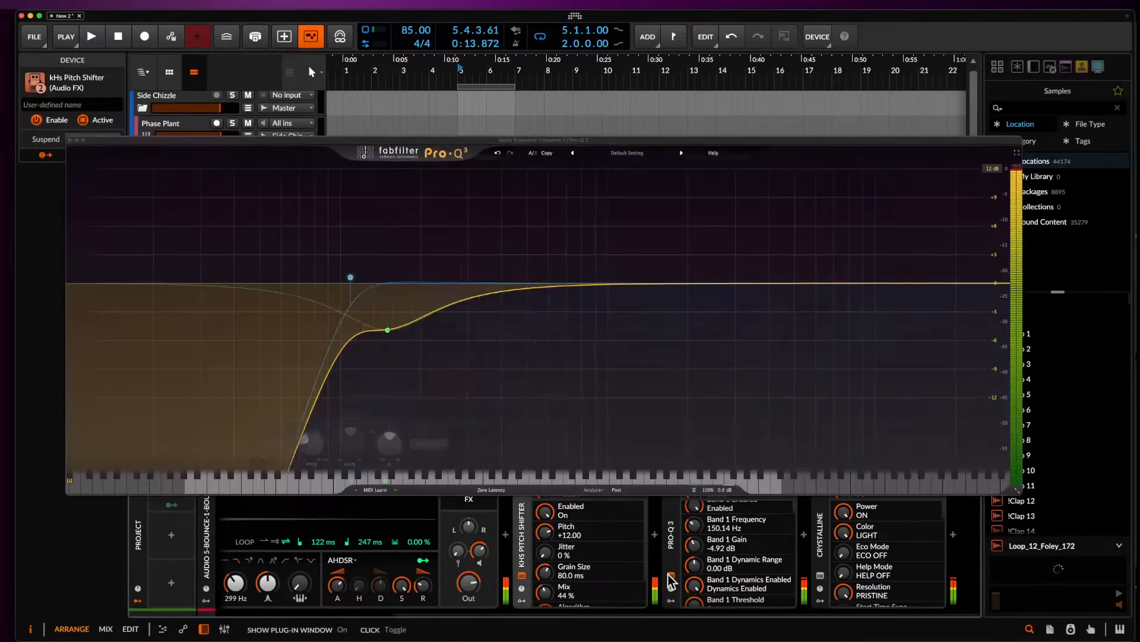
drag(511, 297, 474, 334)
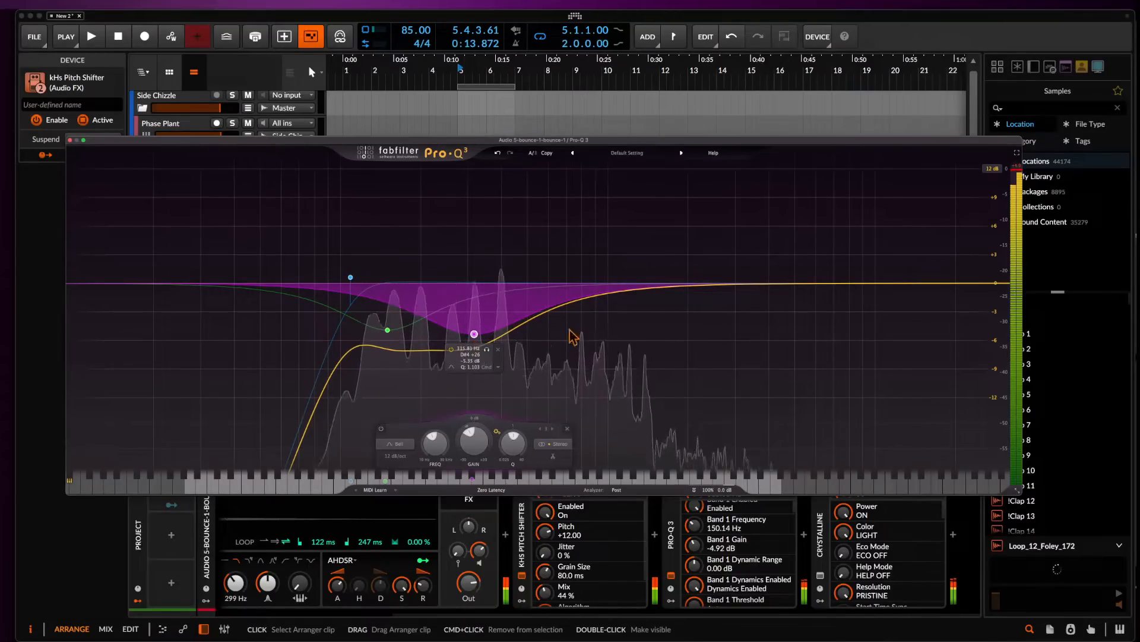
click(70, 140)
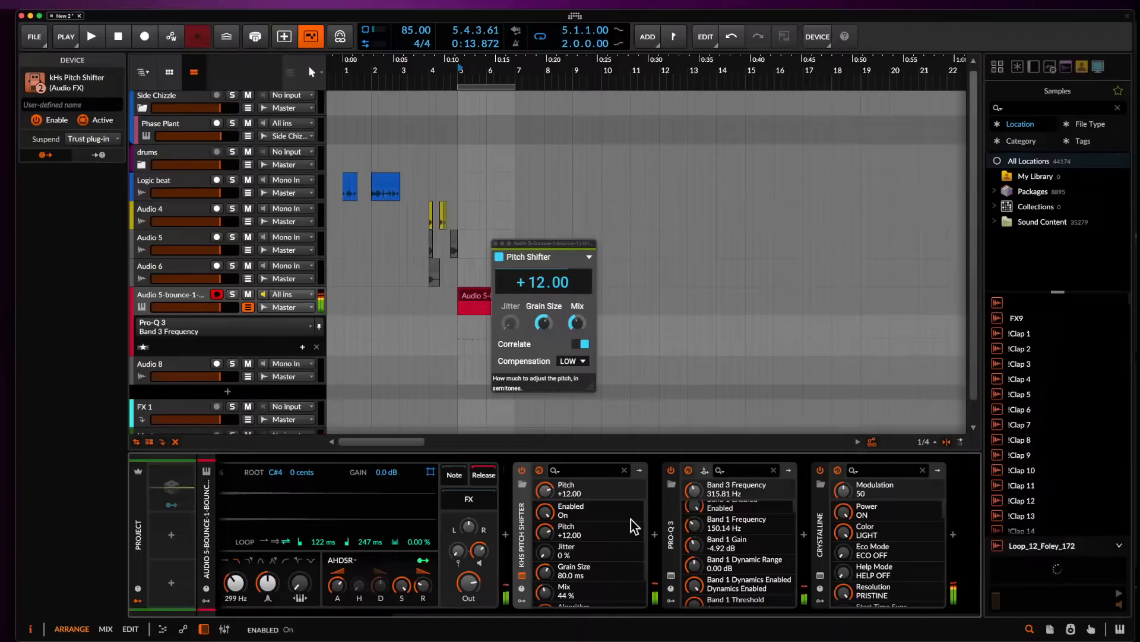
Lengthen the release of the Sampler's amplitude envelope.
click(423, 586)
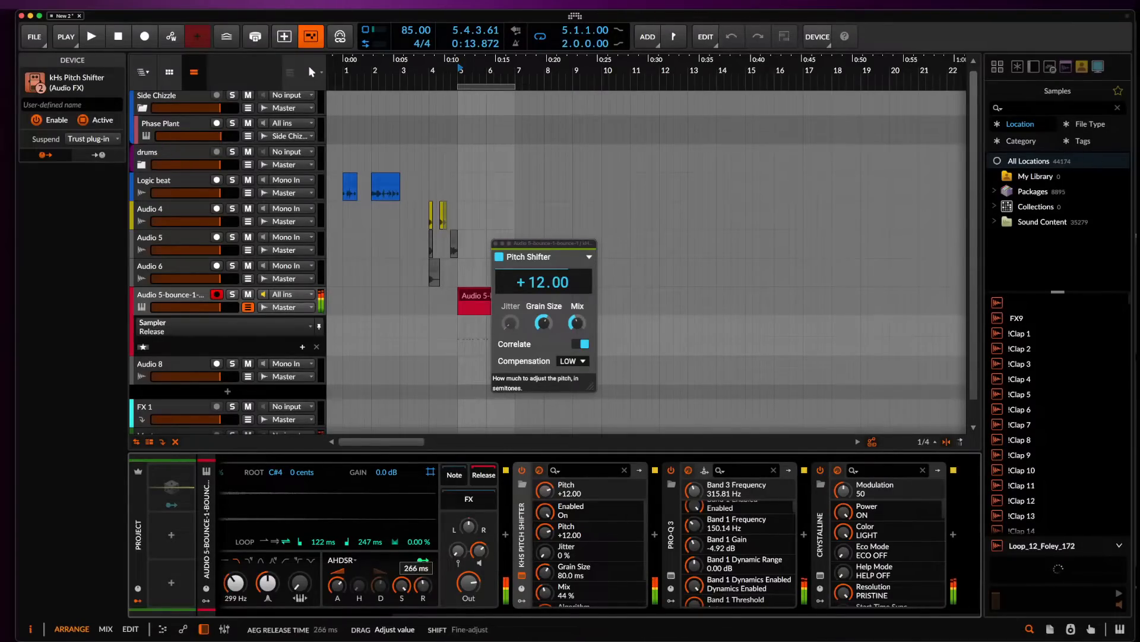
drag(423, 585, 423, 575)
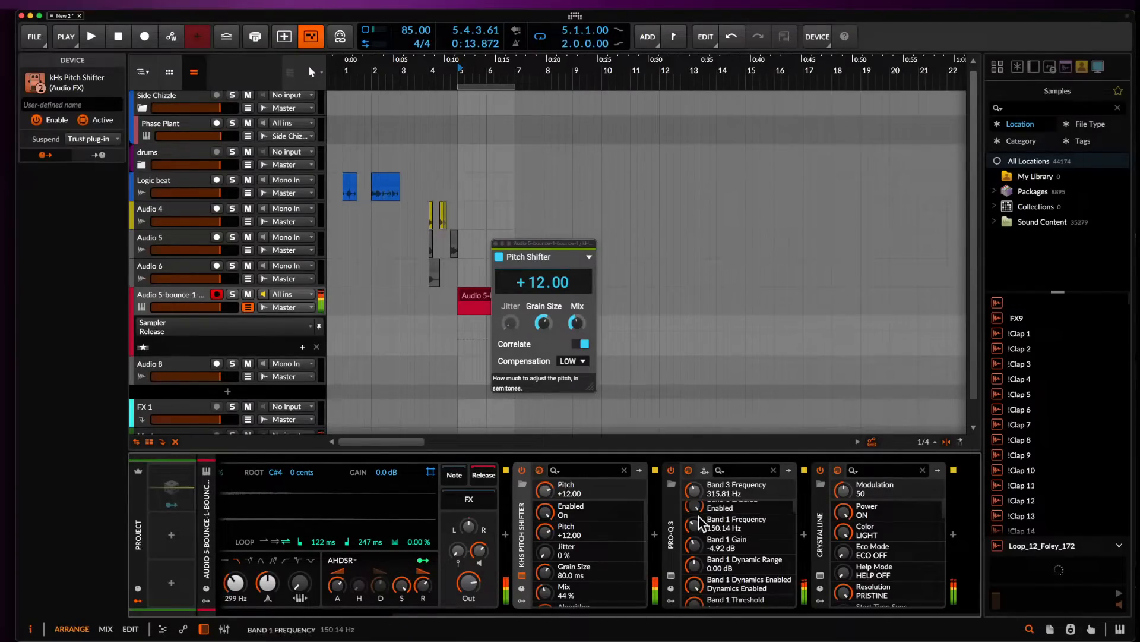
Search the audio effects for COM and insert kHs Compressor between Pro-Q 3 and Crystalline.
click(804, 533)
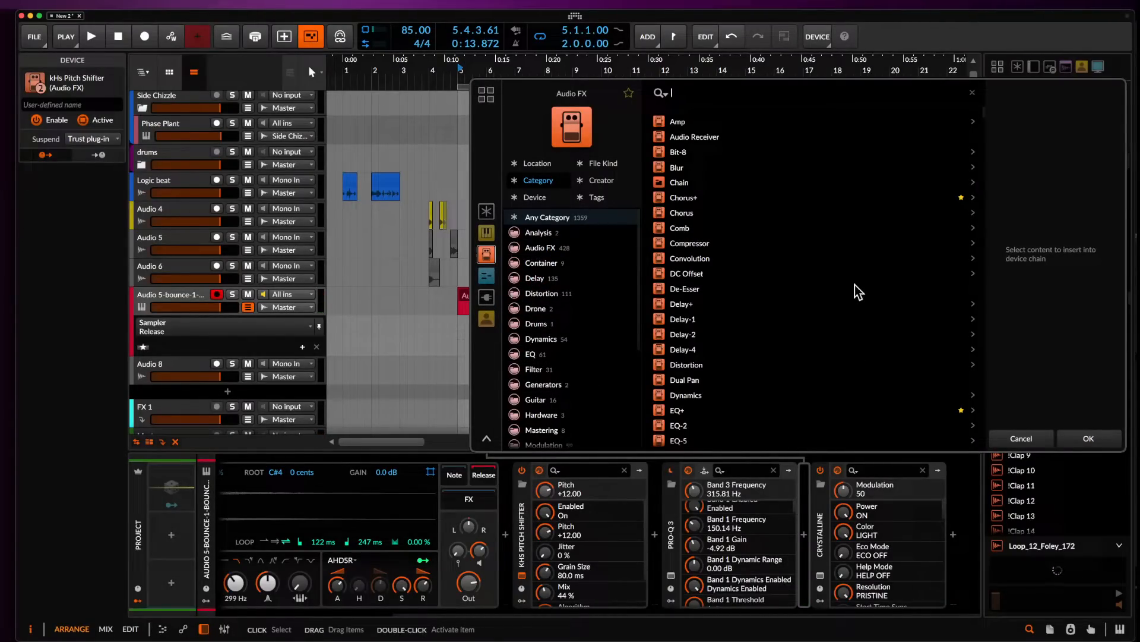
text(COP)
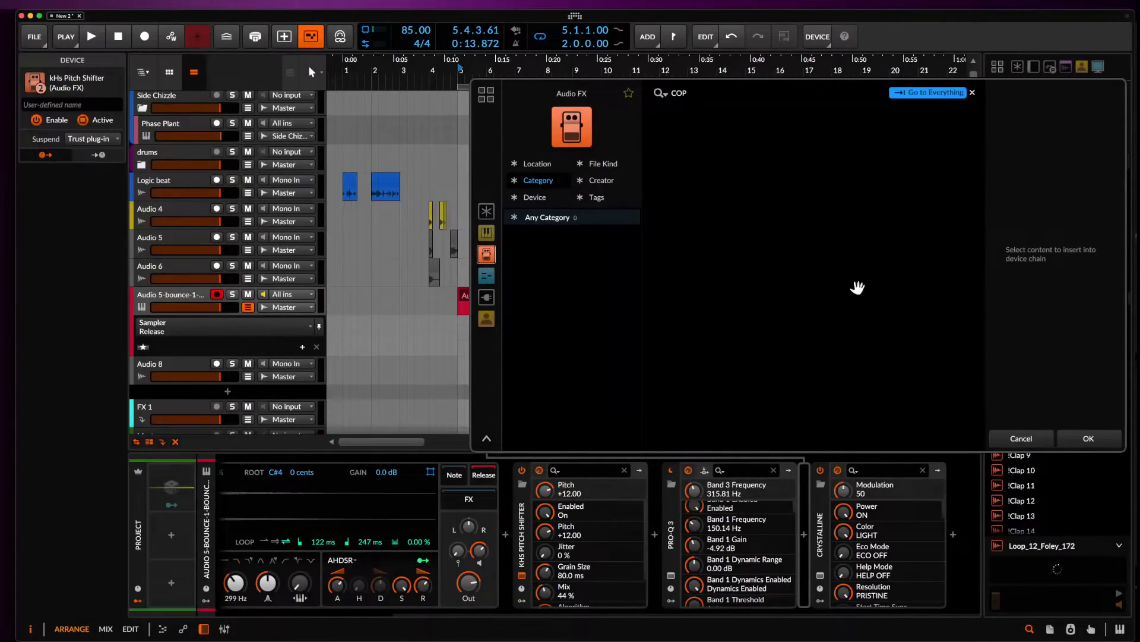
key(BackSpace)
text(M)
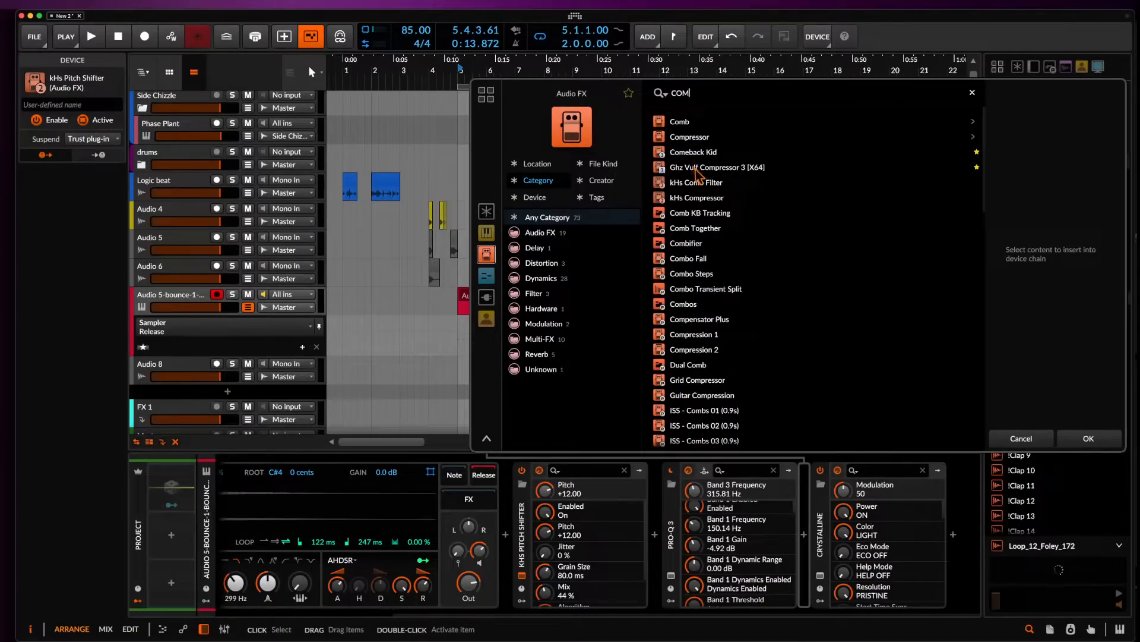
click(682, 136)
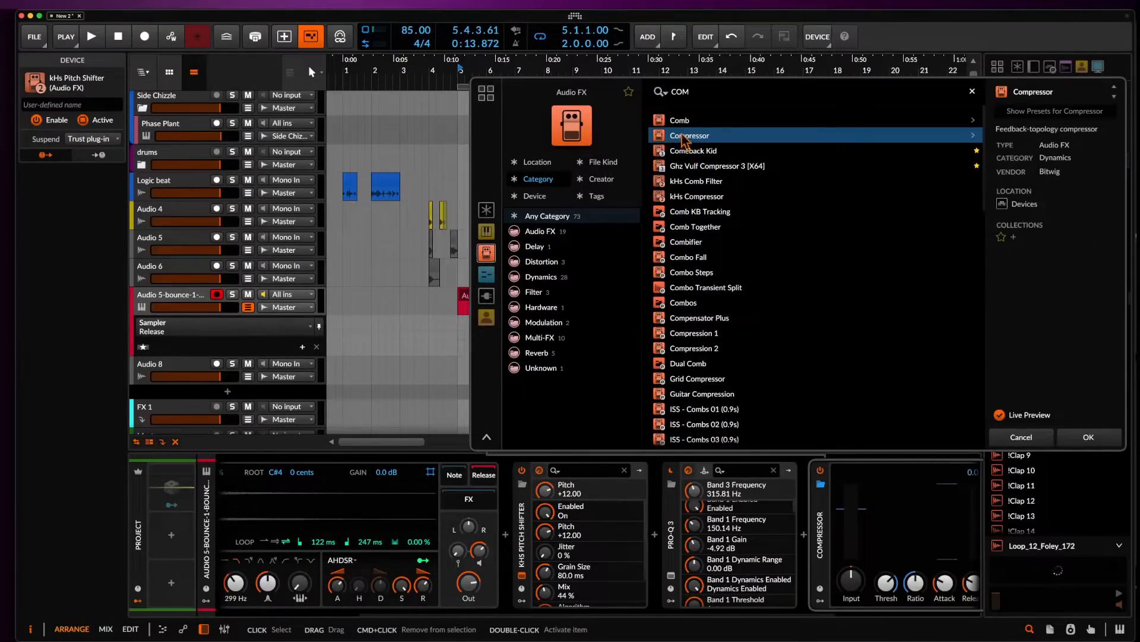
click(701, 197)
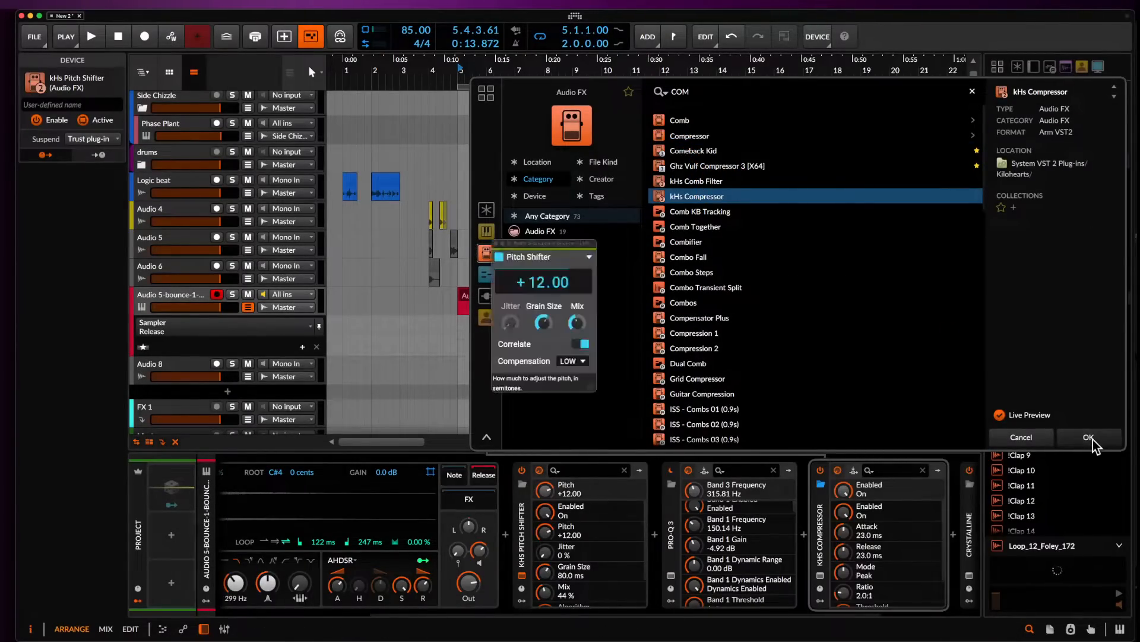
click(1093, 443)
Set the compressor's threshold to -14.29 dB, ratio to 8.9:1, attack to 1.00 ms, release to 88.5 ms and makeup to 28 %.
drag(516, 270, 547, 265)
click(540, 275)
drag(512, 309, 548, 297)
click(523, 351)
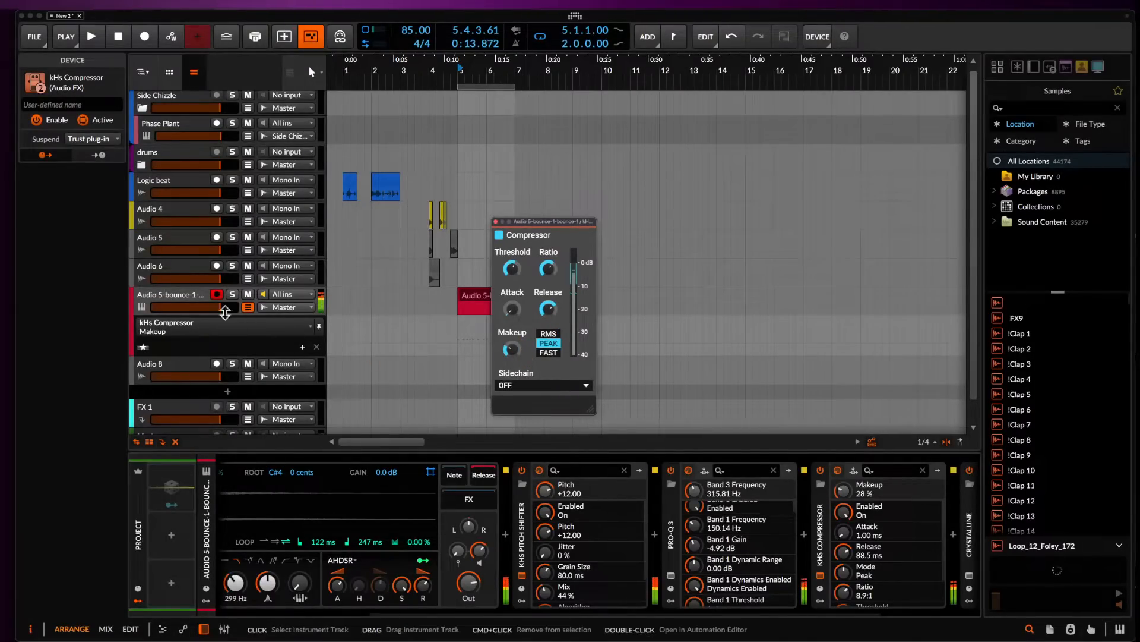
Convert the Sampler's sample to a multi-sample, open its zone editor and close the compressor window.
click(192, 300)
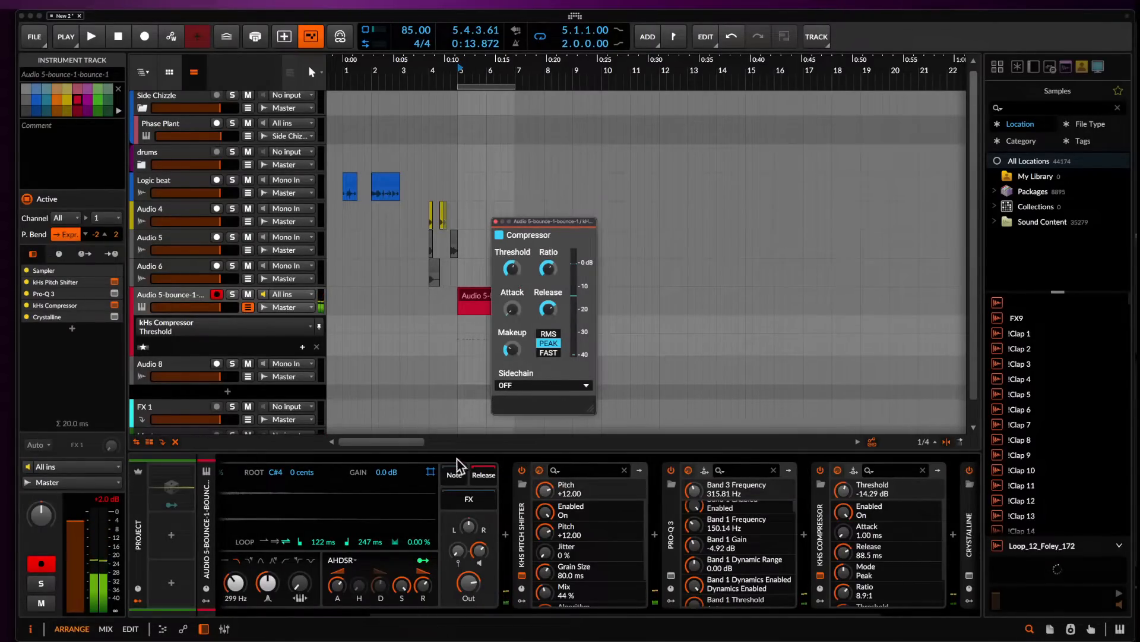
scroll(489, 524, left, 5)
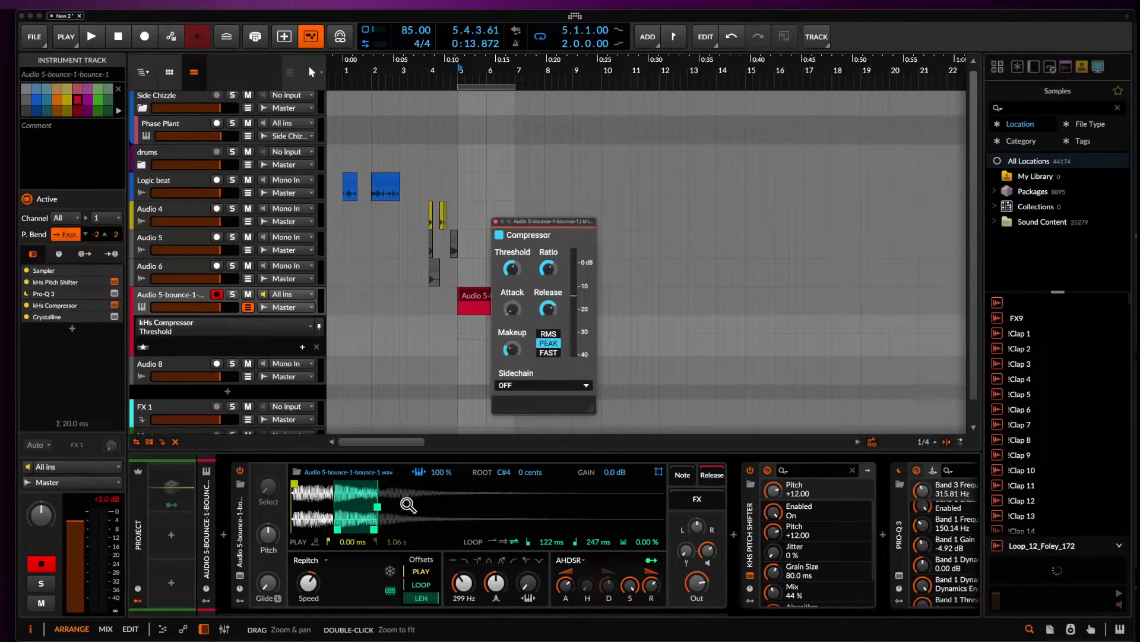
right_click(408, 505)
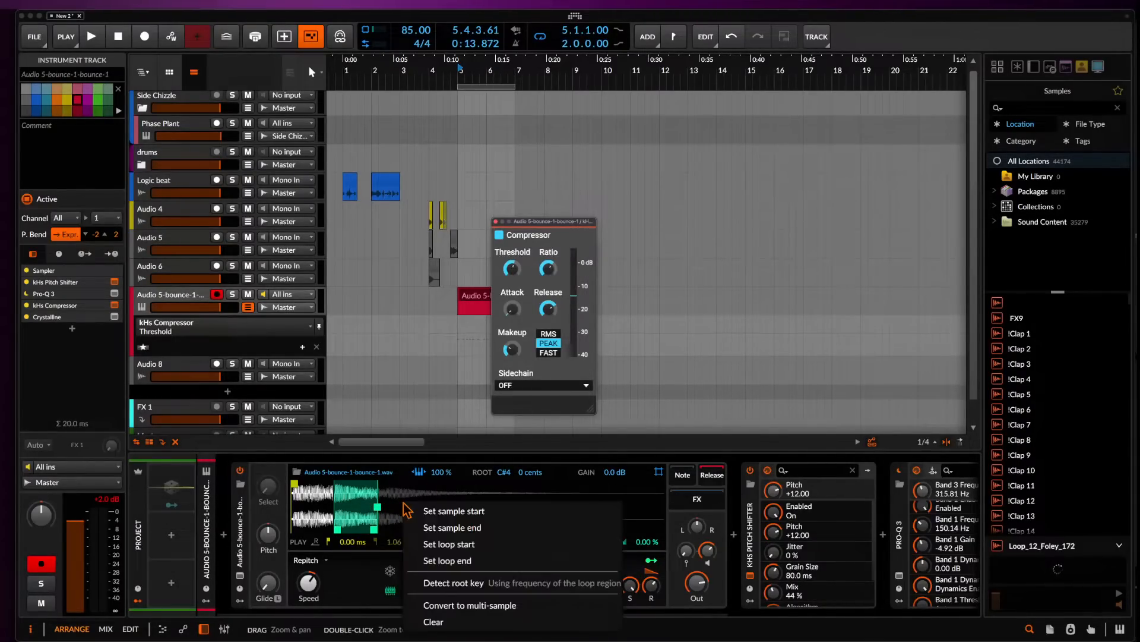
click(492, 604)
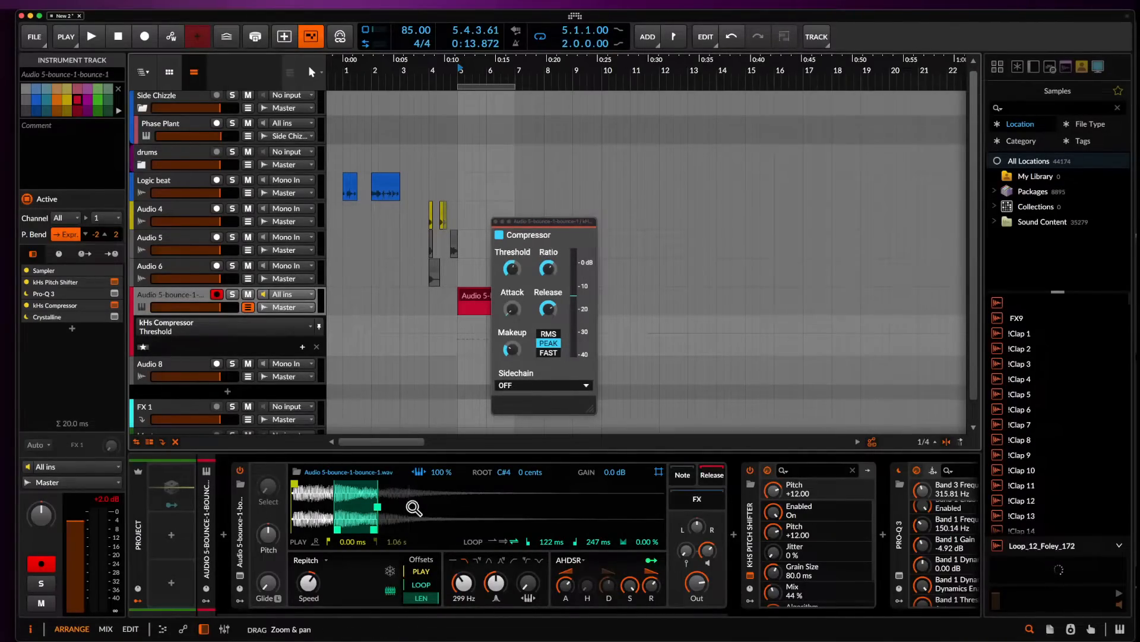
double_click(414, 508)
right_click(396, 515)
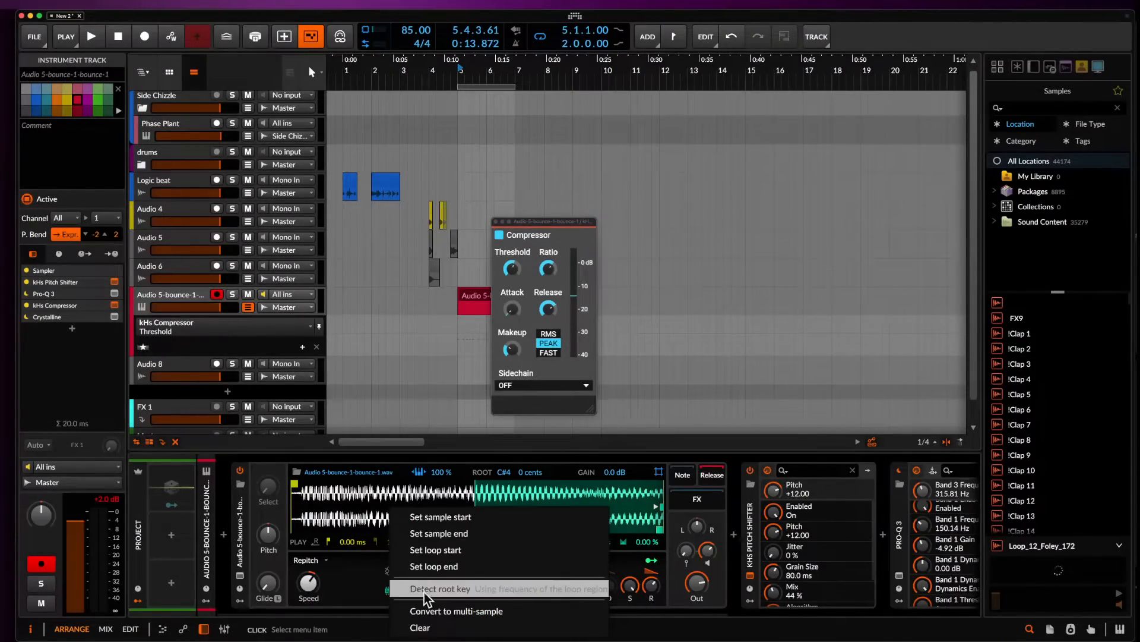
click(433, 610)
double_click(359, 500)
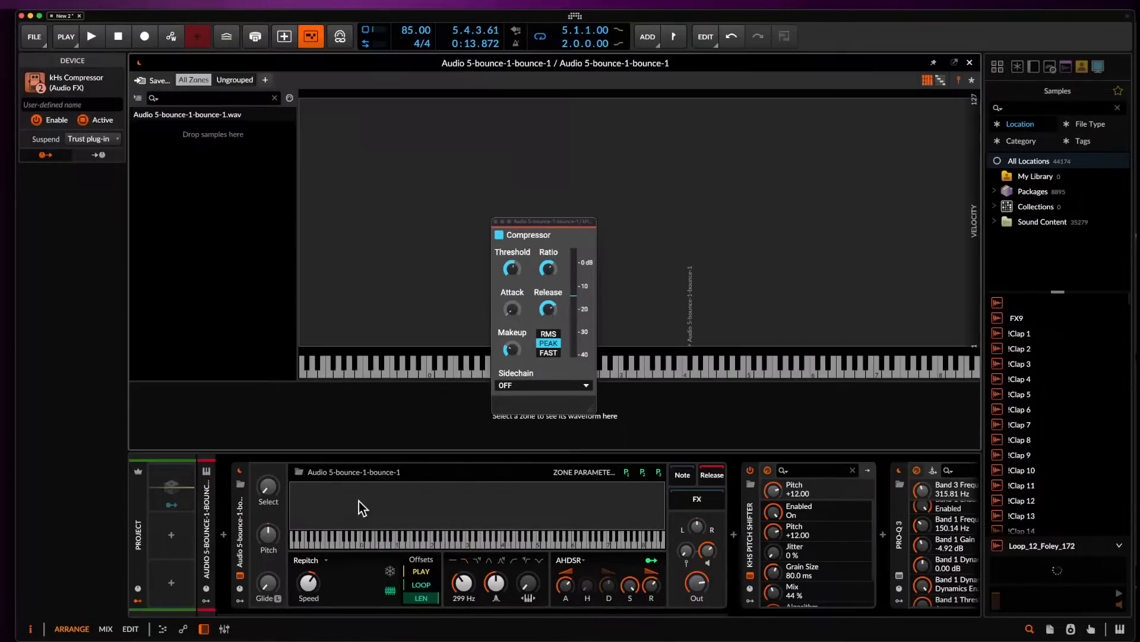
click(496, 222)
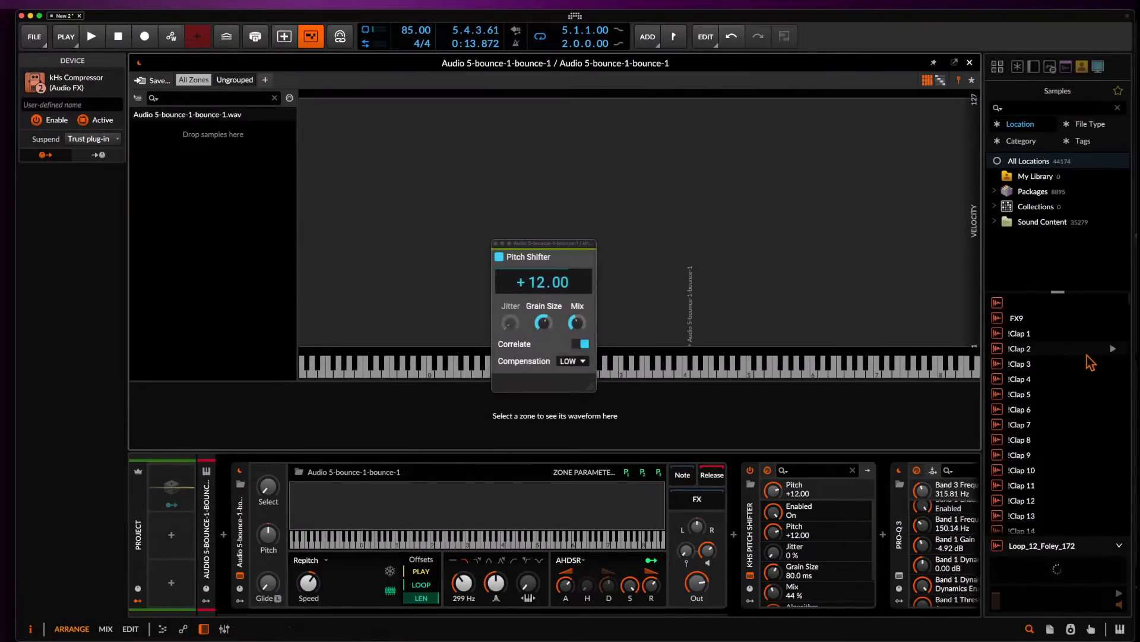
Search the samples for FOL and add Foley -Foley and FoleyFXShot_FX_FOF_04 as zones of the multi-sample.
click(1022, 107)
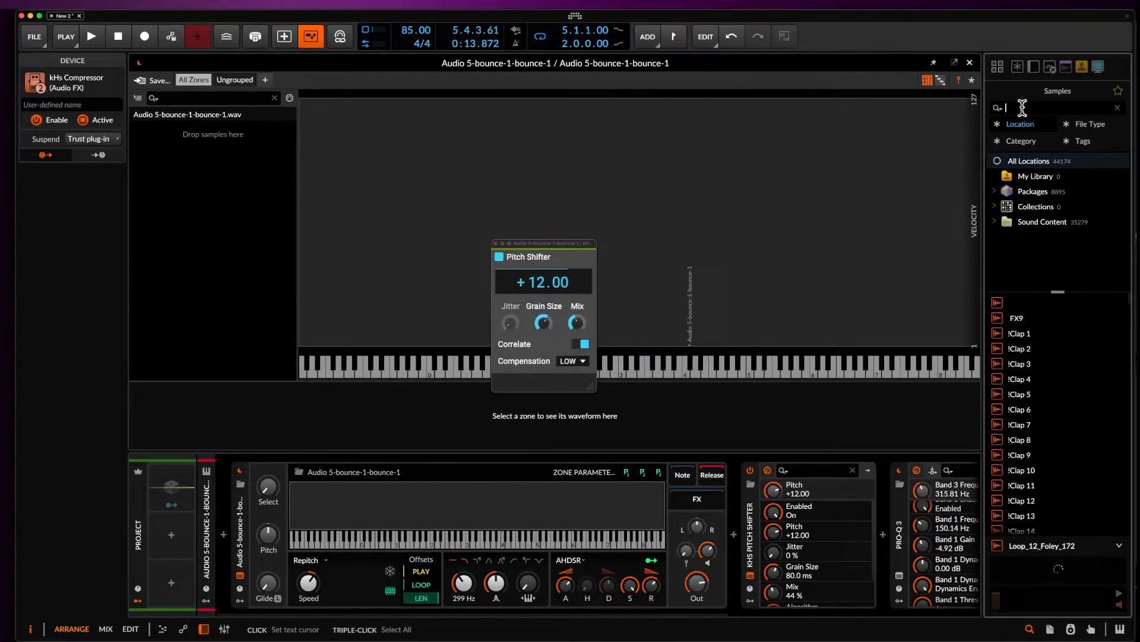
text(FOL)
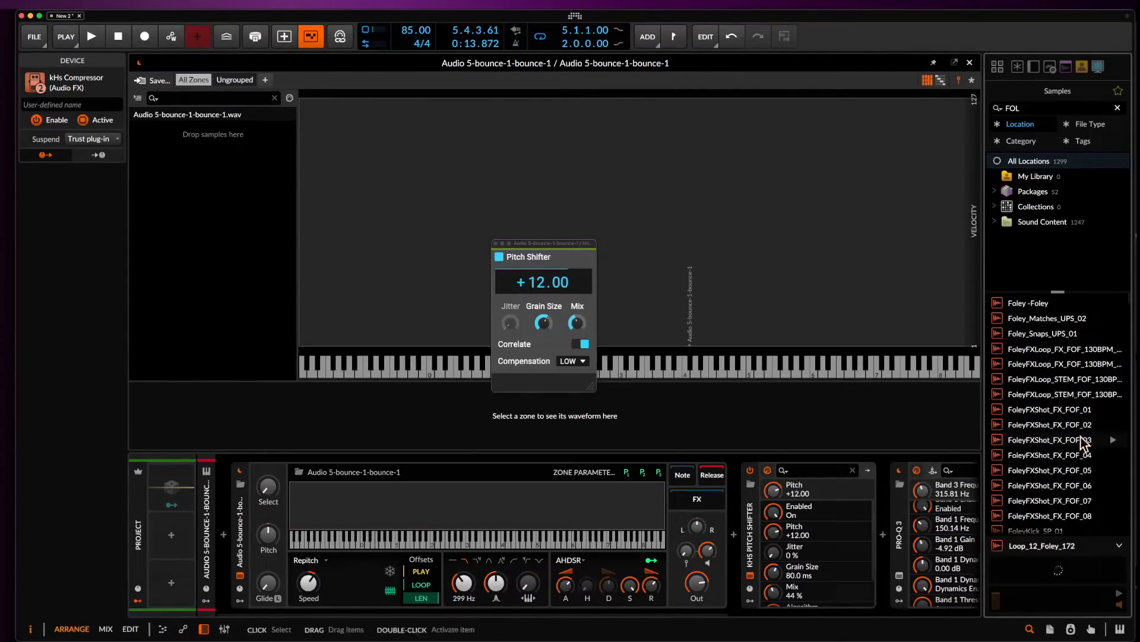
click(1016, 304)
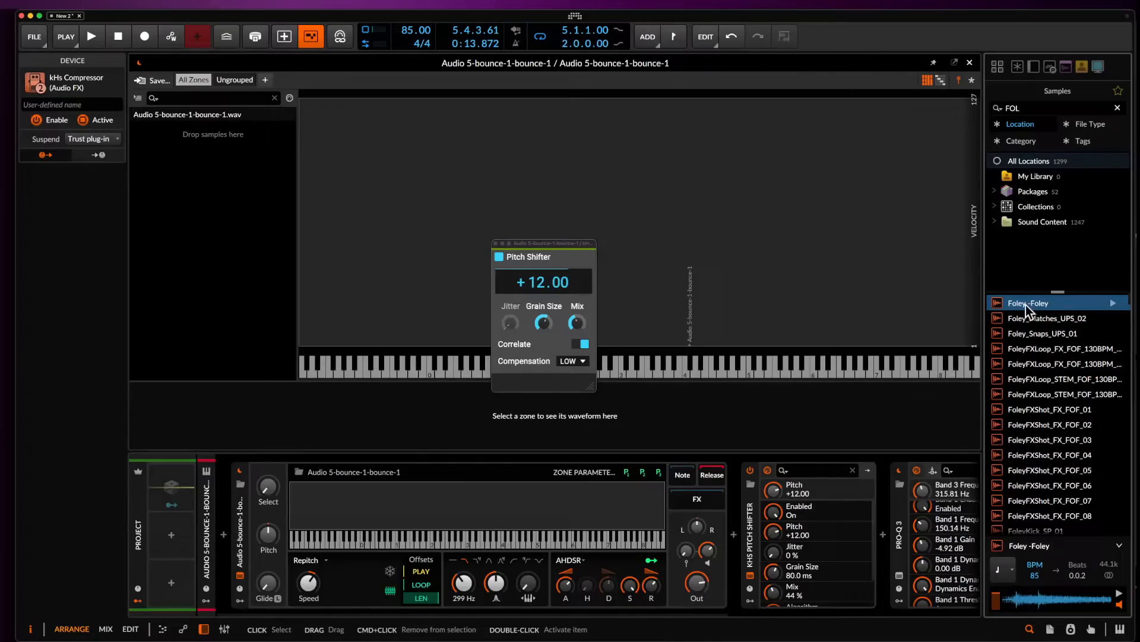
drag(1027, 305, 155, 161)
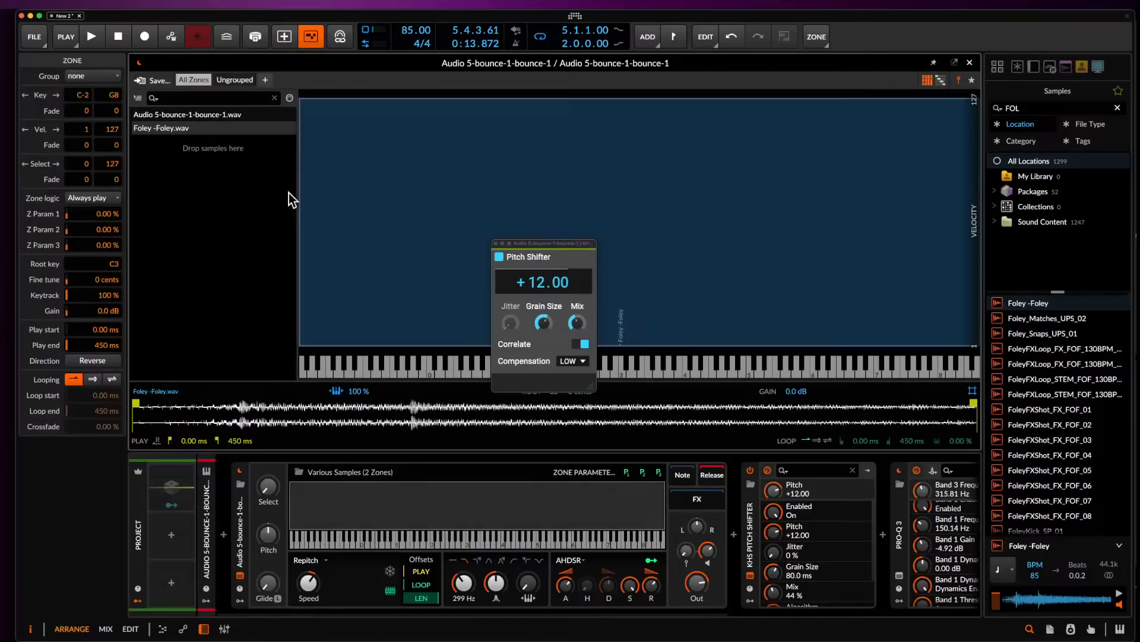
scroll(1043, 410, down, 3)
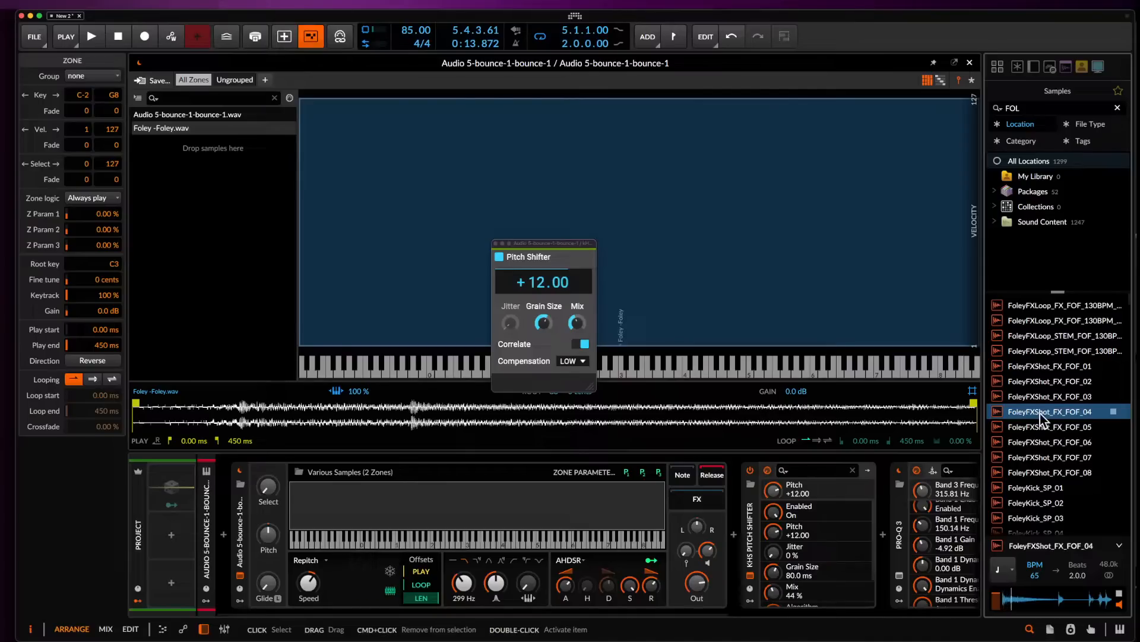
drag(1039, 413, 273, 214)
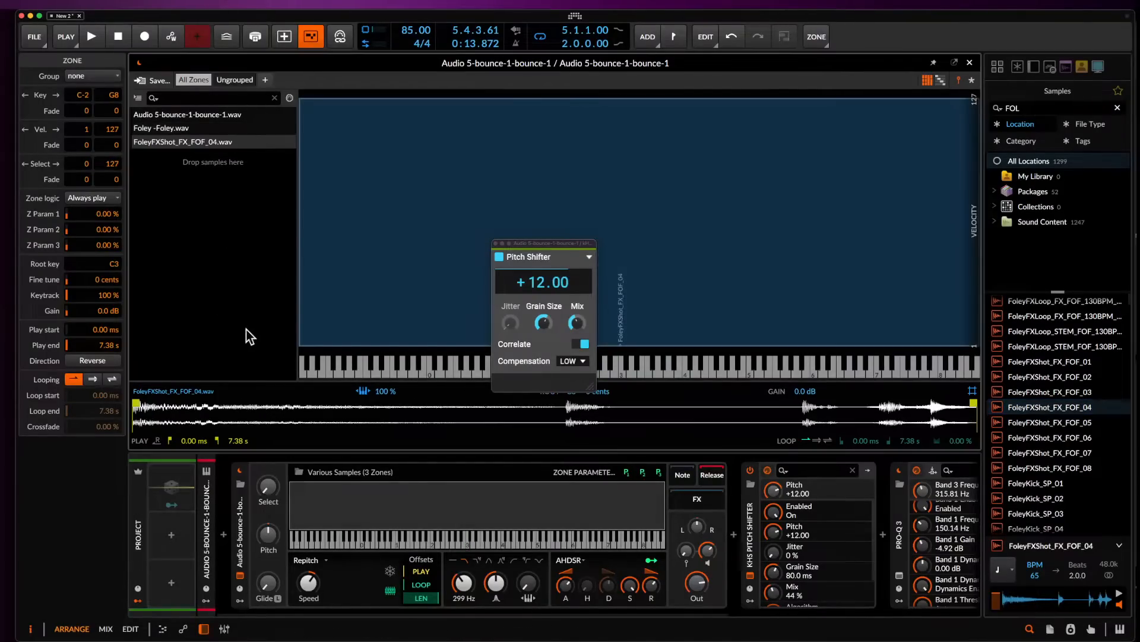
Switch the Sampler's playback mode to Textures and bypass kHs Pitch Shifter and Crystalline, closing the Pitch Shifter window.
click(308, 560)
click(337, 599)
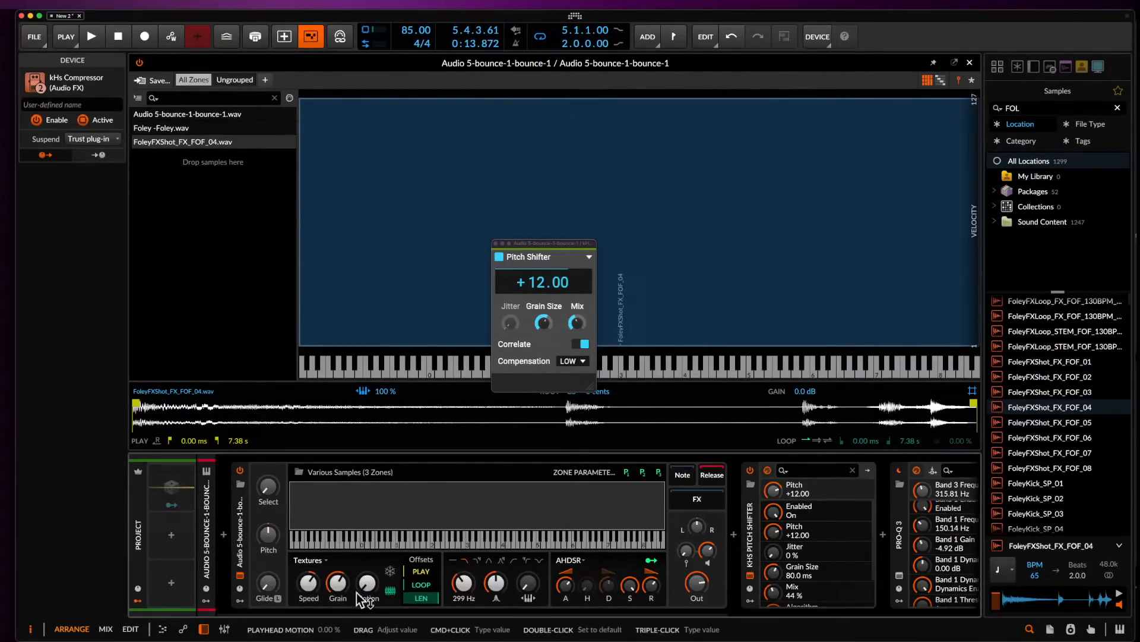
click(751, 470)
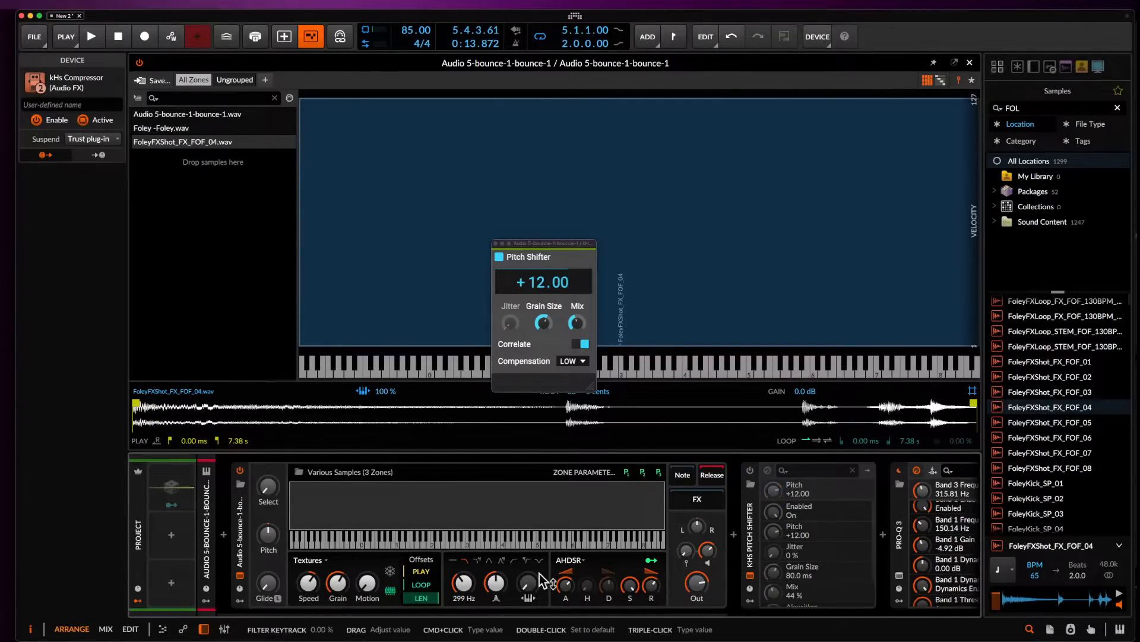
scroll(453, 562, right, 10)
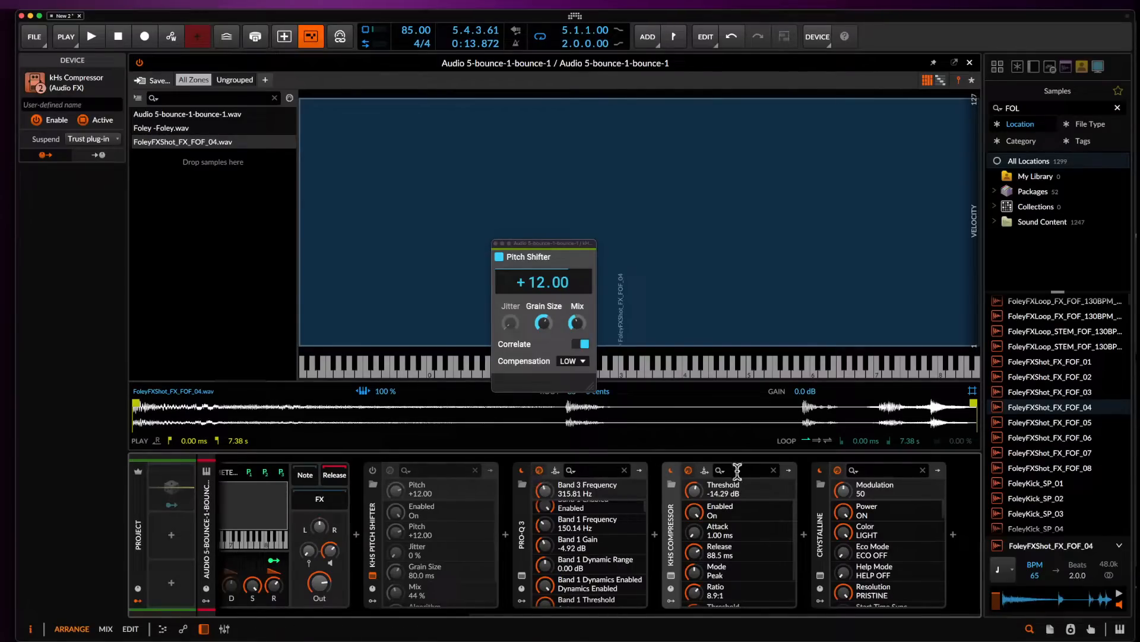
click(820, 471)
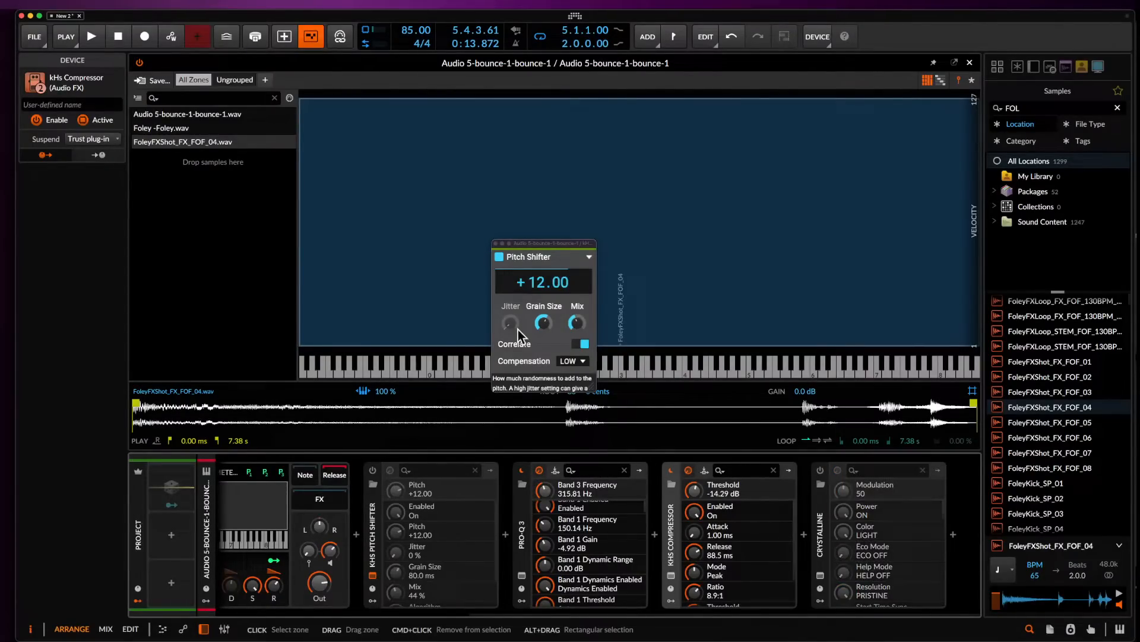
click(496, 243)
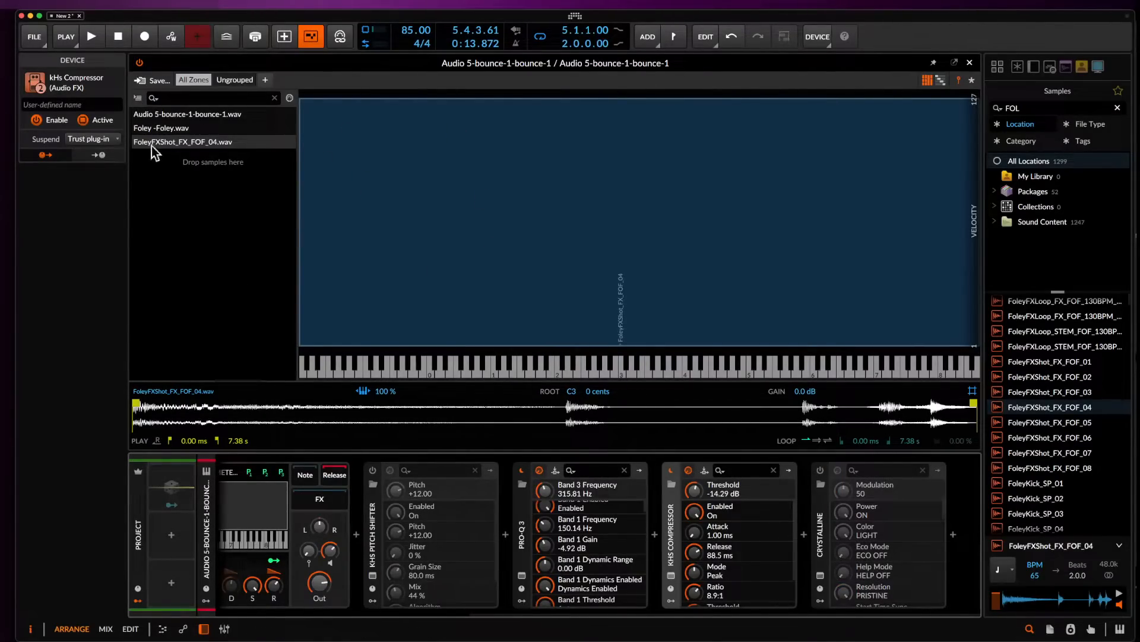
Set the root key of the FoleyFXShot_FX_FOF_04 zone to F#1 and of the Foley -Foley zone to A#1.
drag(579, 392, 579, 425)
click(168, 130)
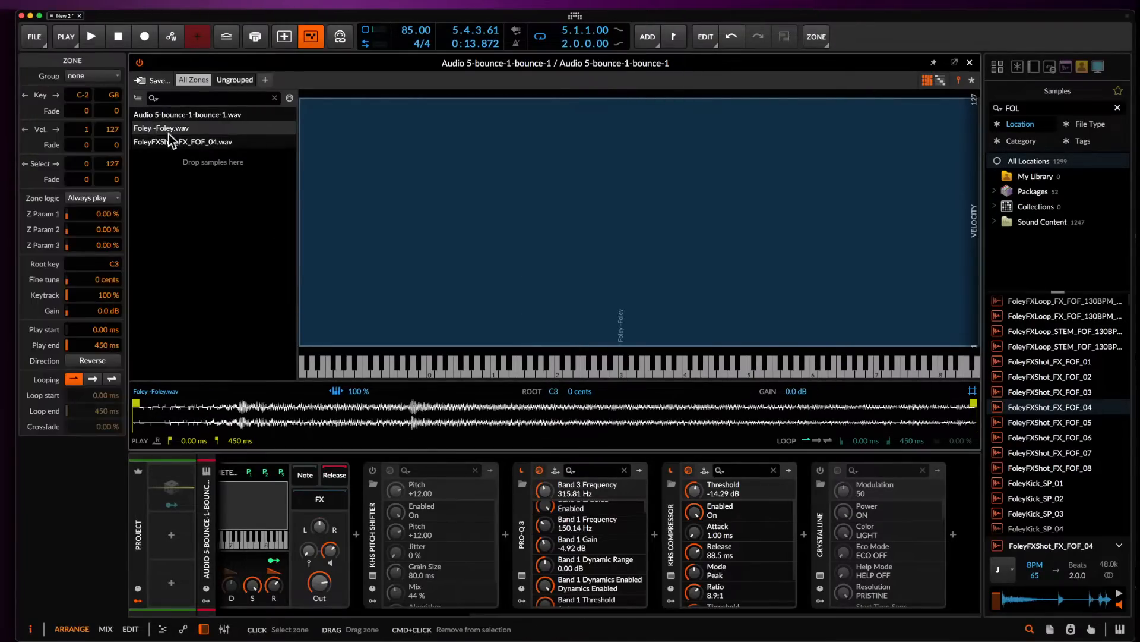
drag(553, 391, 555, 394)
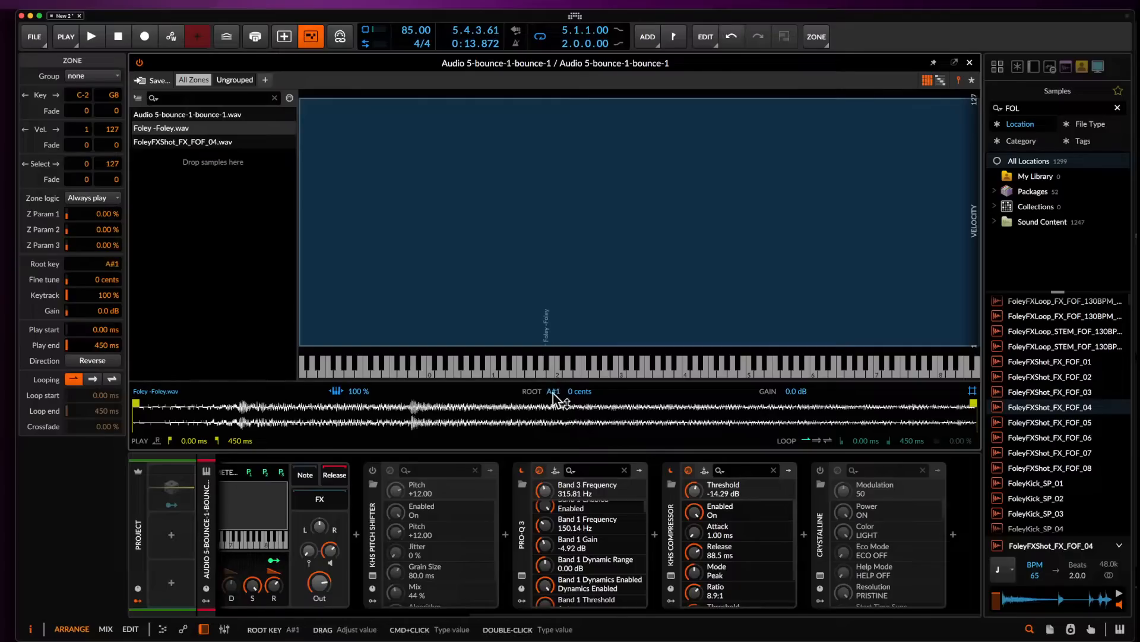
click(182, 115)
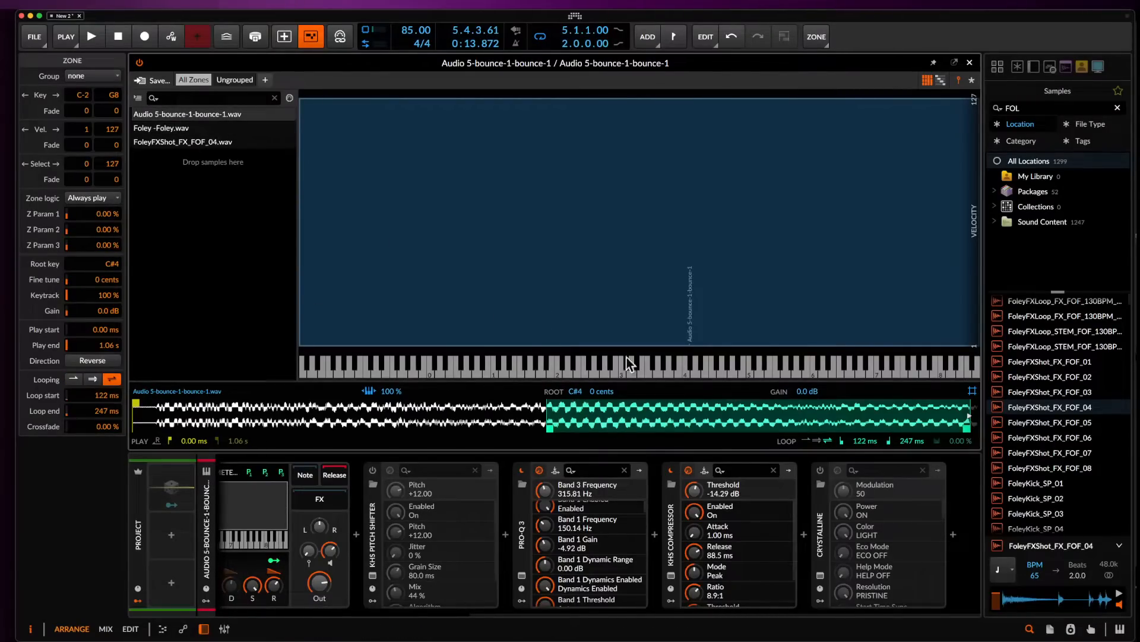
Turn off the Sampler's filter, freeze its playhead, and raise the grain size and playhead motion.
click(247, 501)
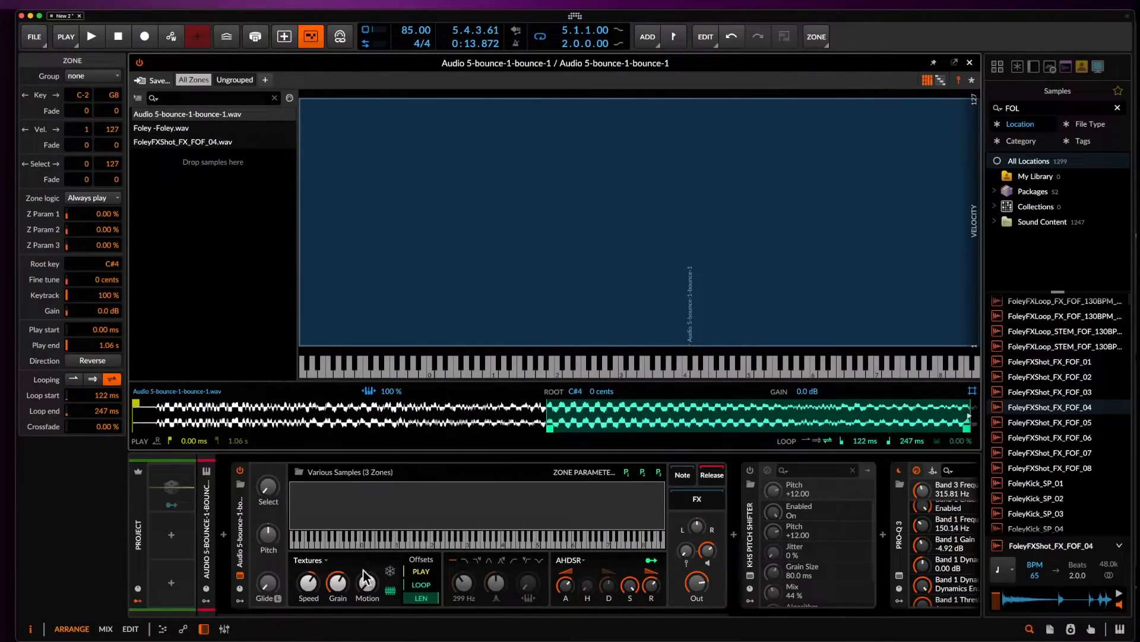
click(390, 570)
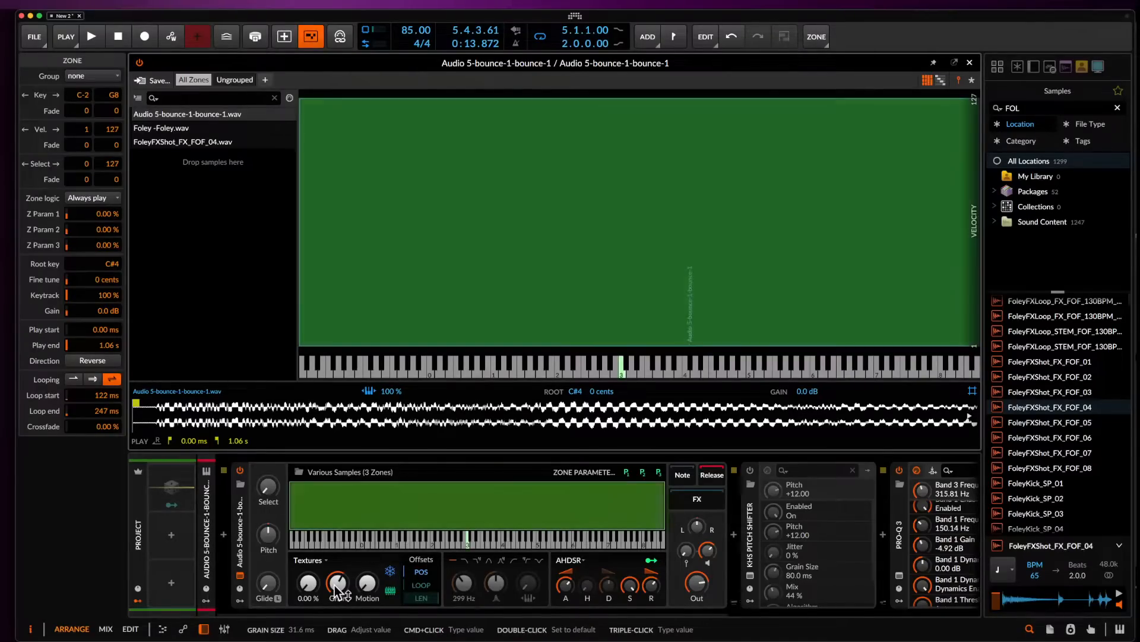
drag(328, 594, 367, 575)
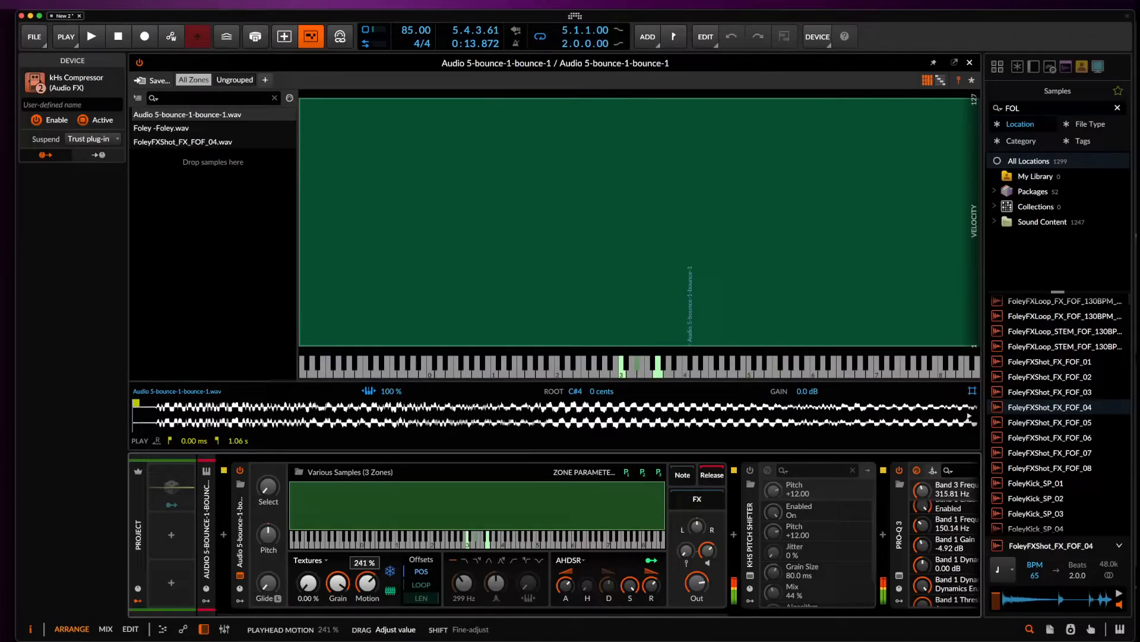
drag(368, 584, 359, 584)
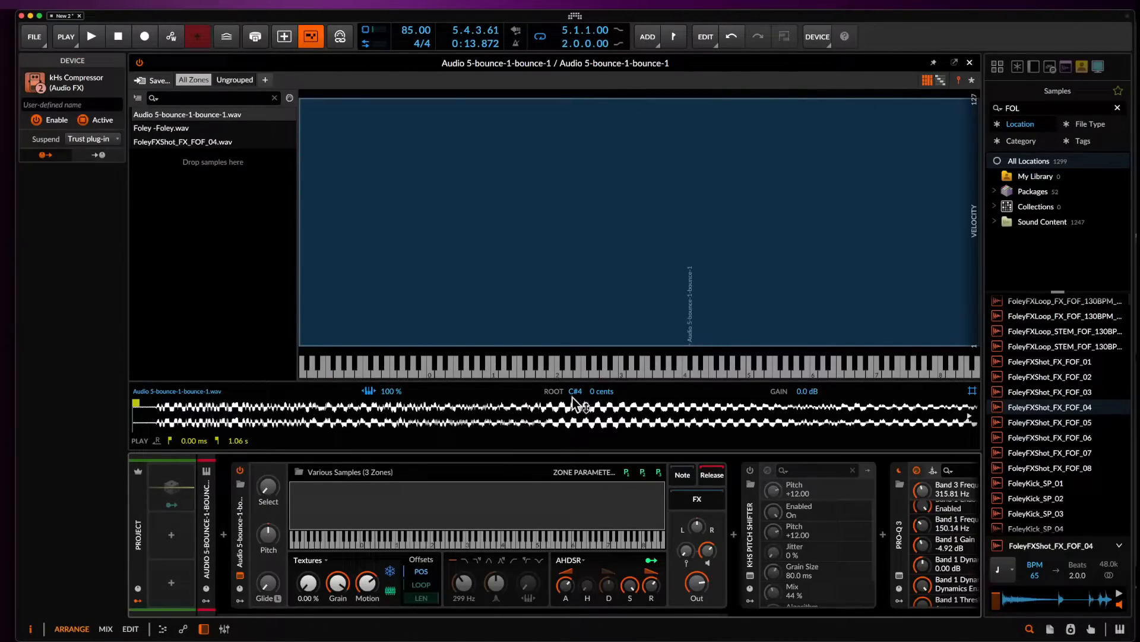
Set the zone root keys to C#5 for Audio 5-bounce-1-bounce-1, D5 for Foley -Foley and B4 for FoleyFXShot_FX_FOF_04.
drag(575, 392, 575, 369)
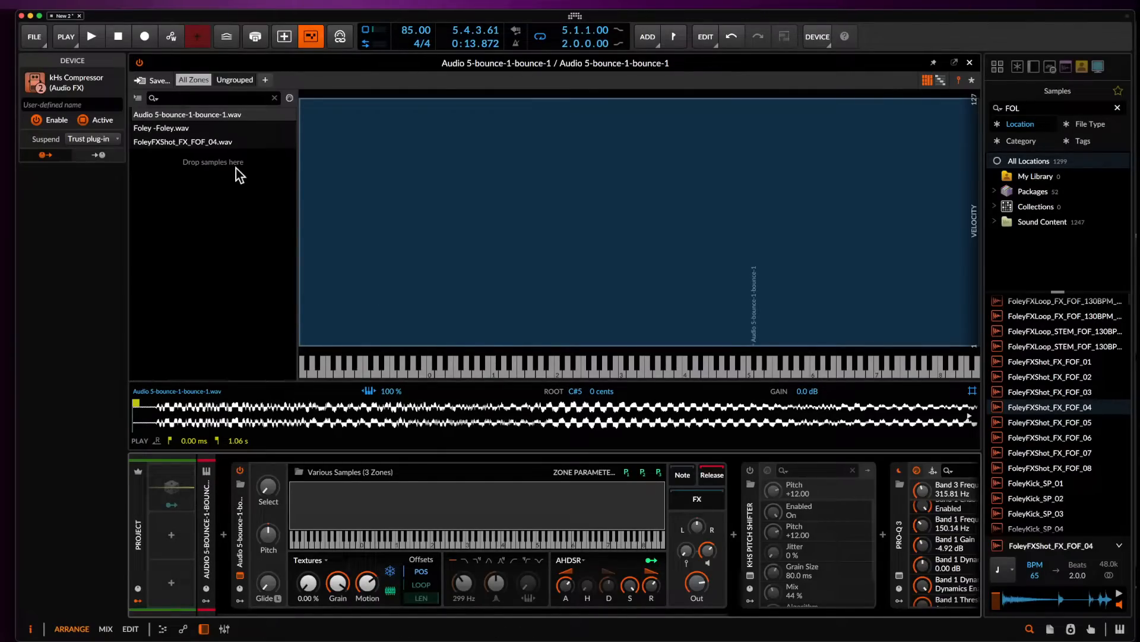
click(178, 128)
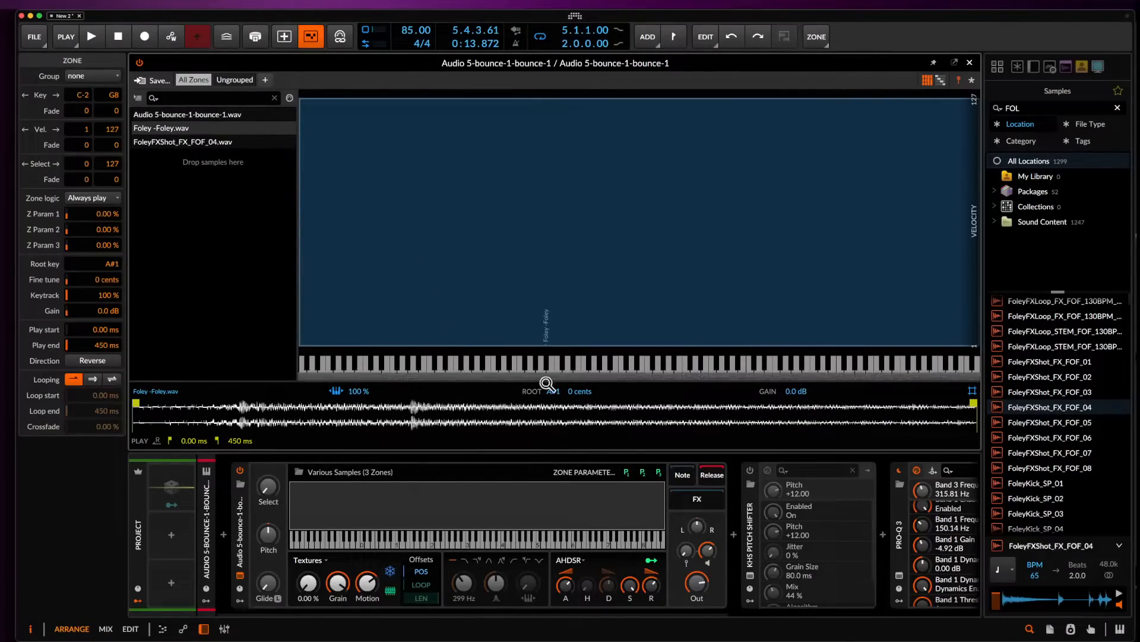
drag(551, 391, 552, 339)
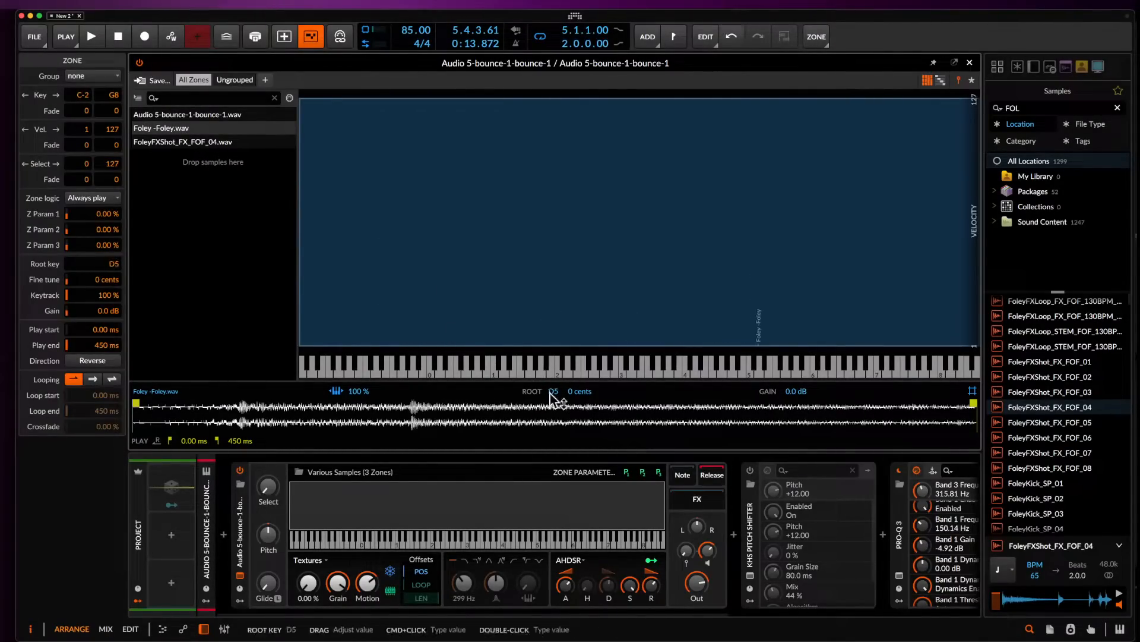
click(190, 142)
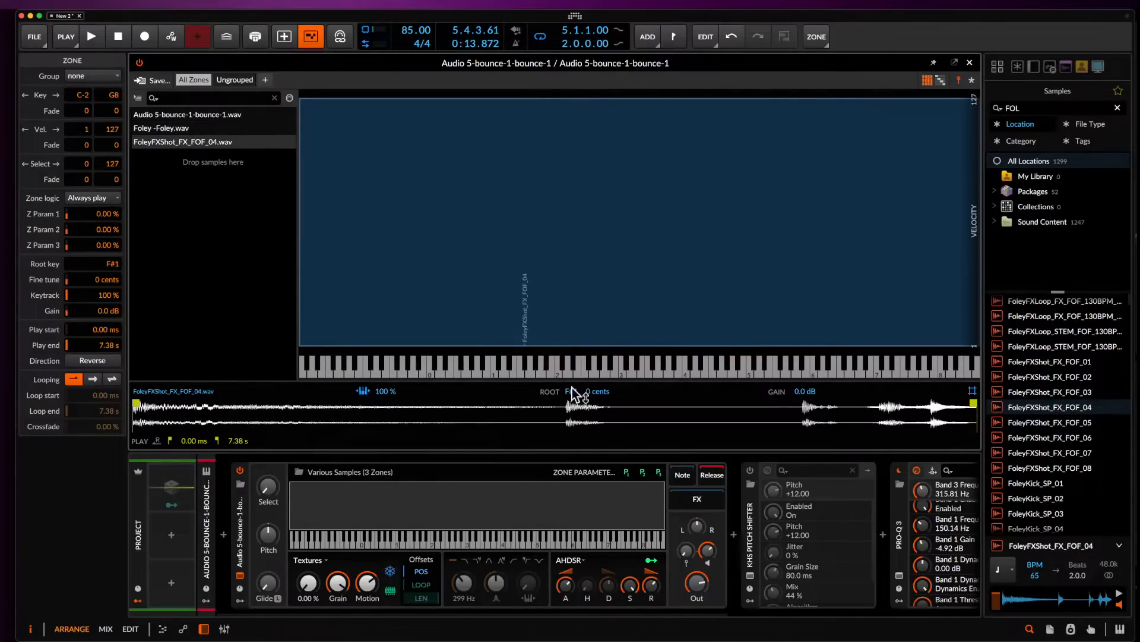
drag(573, 393, 572, 395)
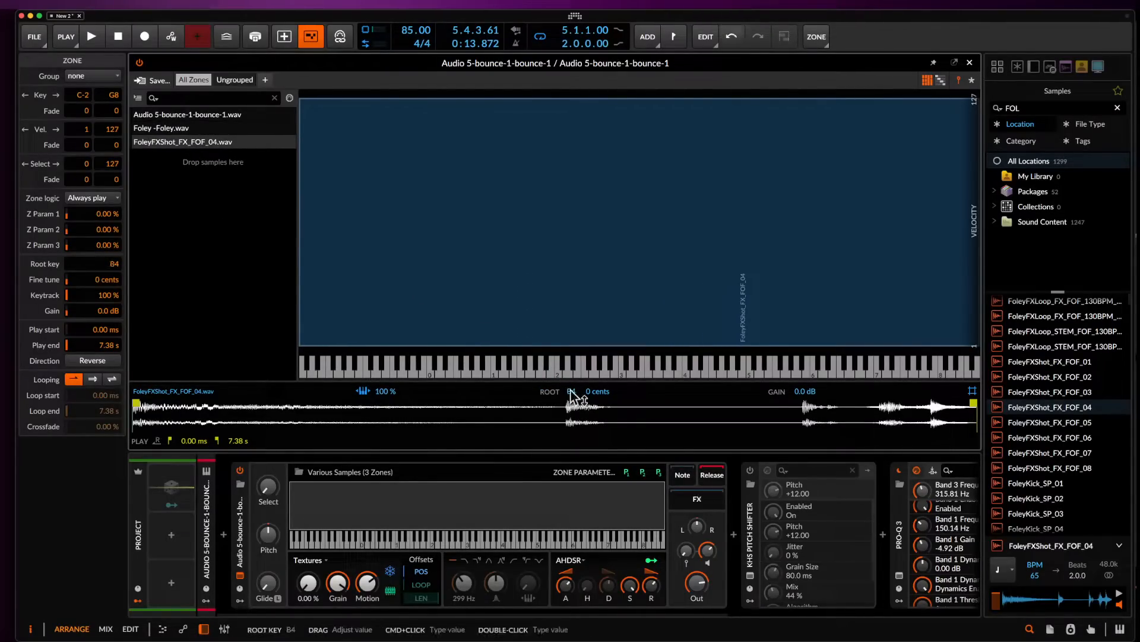
Set the FoleyFXShot_FX_FOF_04 zone's play start to 5.86 s and root key to B5, and the Foley -Foley root key to A#5.
mouse_move(142, 409)
mouse_down()
mouse_move(145, 419)
mouse_move(800, 434)
mouse_up()
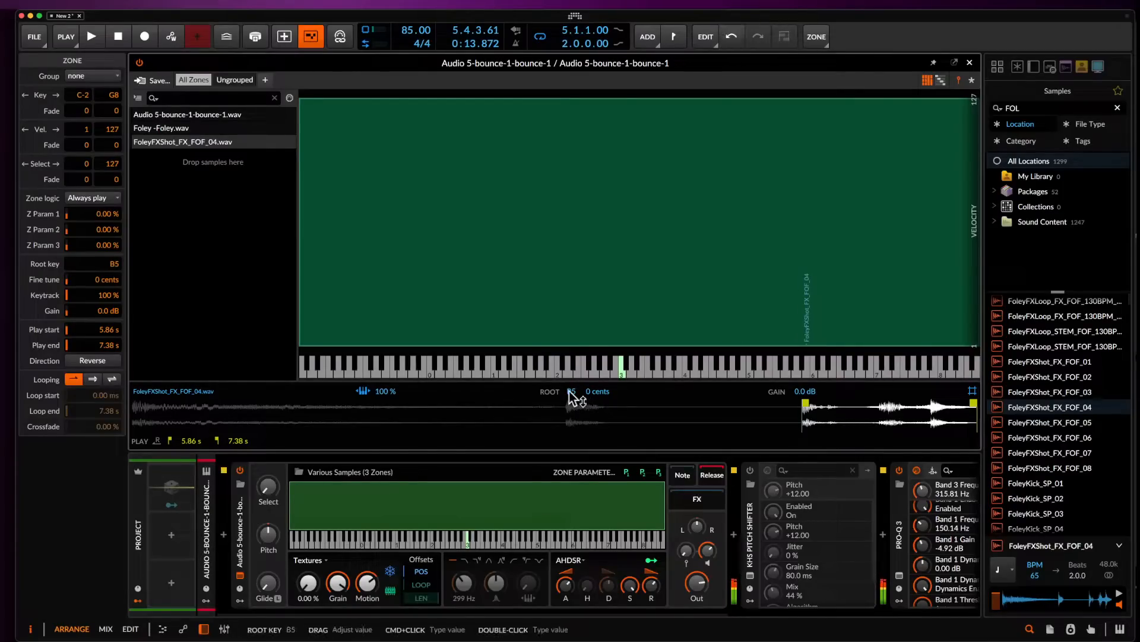
click(176, 131)
drag(555, 389, 556, 389)
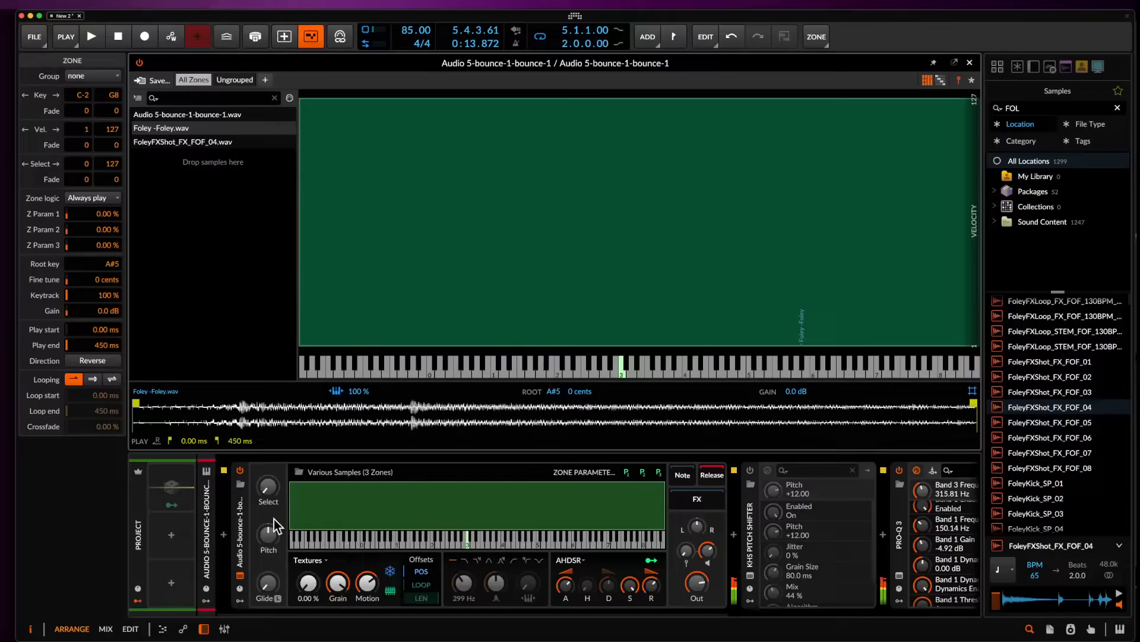
Adjust the Sampler's playhead motion and re-enable the Crystalline and kHs Pitch Shifter effects.
drag(357, 591, 356, 589)
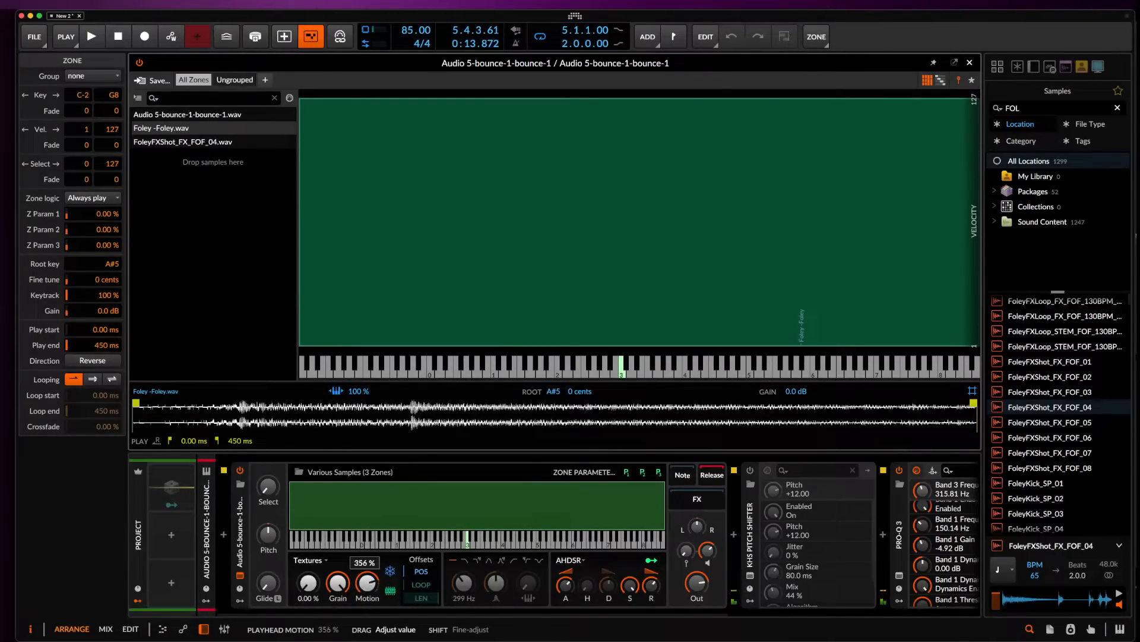
drag(364, 585, 363, 583)
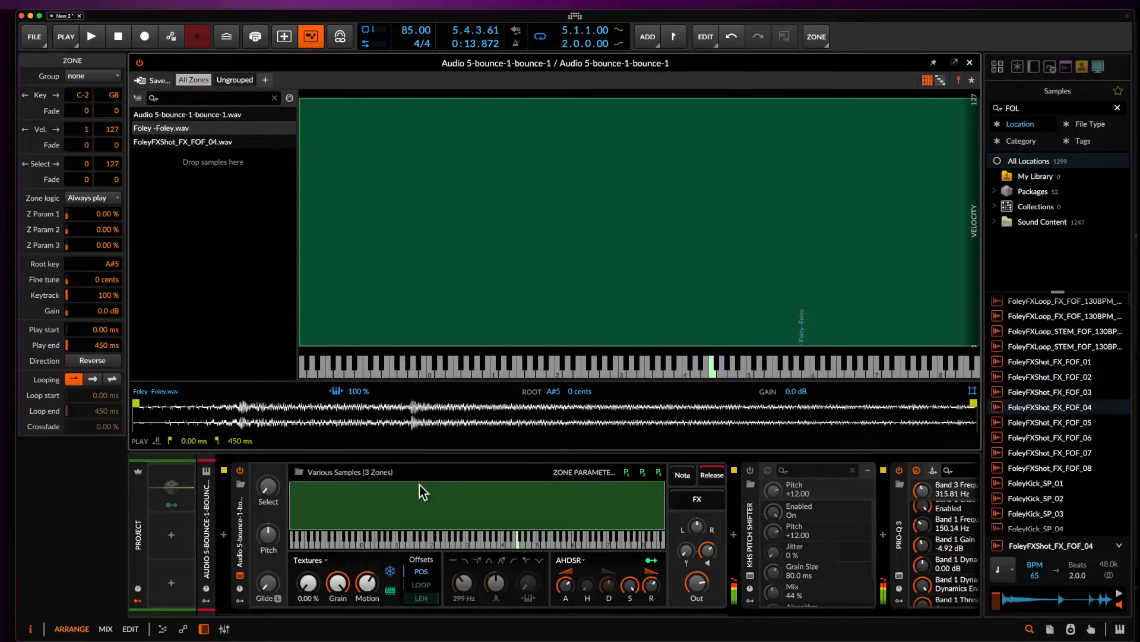
click(238, 512)
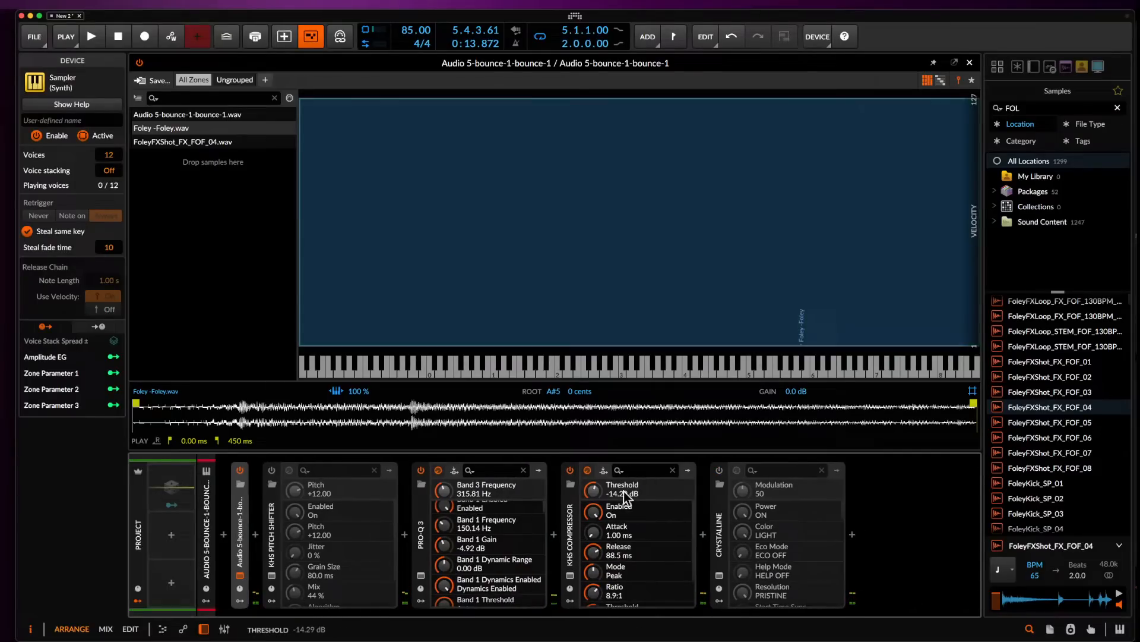
click(719, 472)
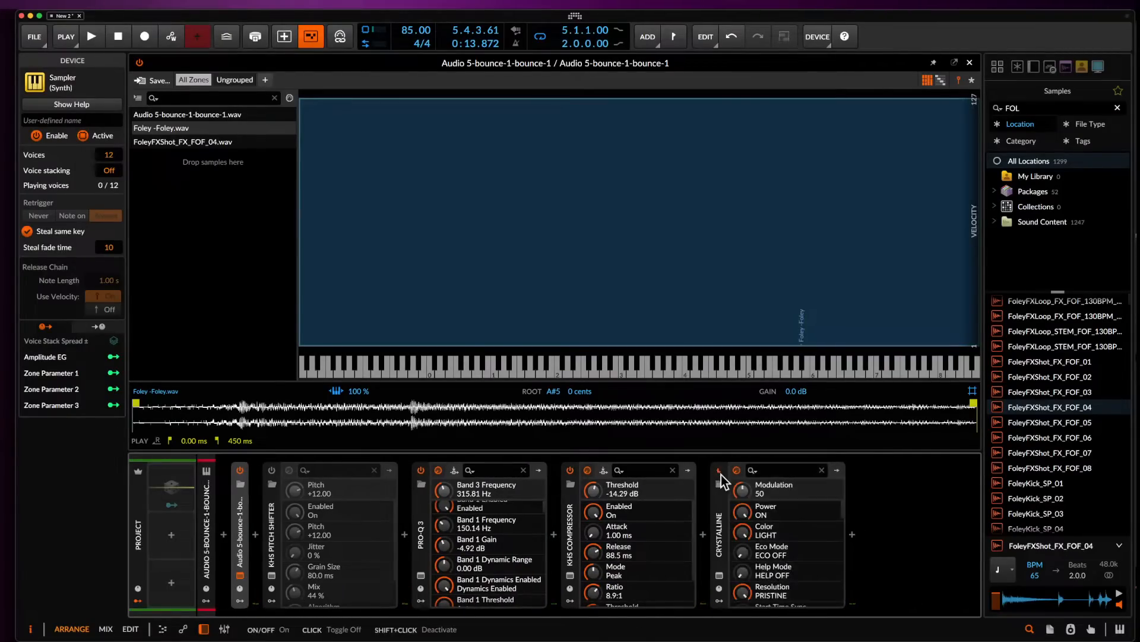
click(272, 470)
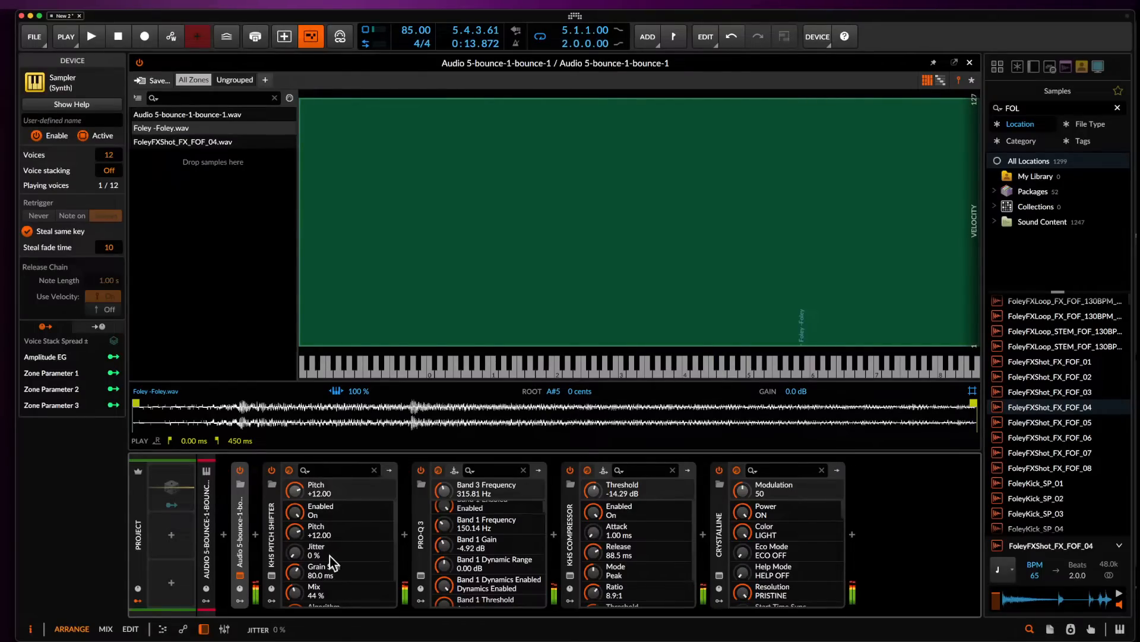
Set the Sampler's grain size to about 44.8 ms and its frozen playhead position to 19.7 %.
double_click(240, 540)
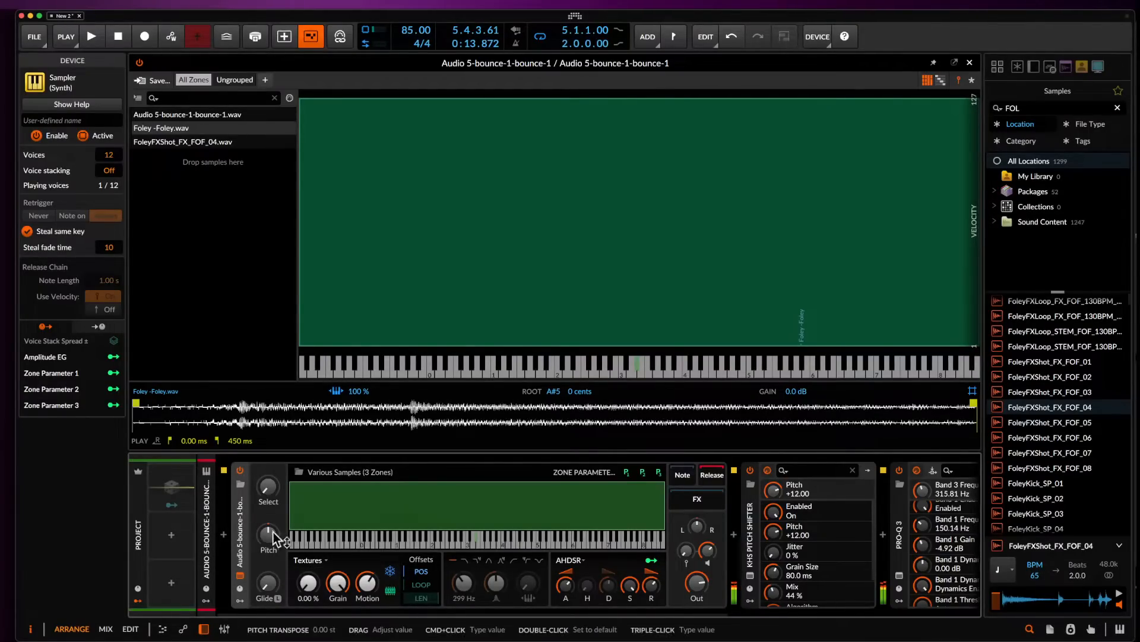
drag(340, 581, 340, 584)
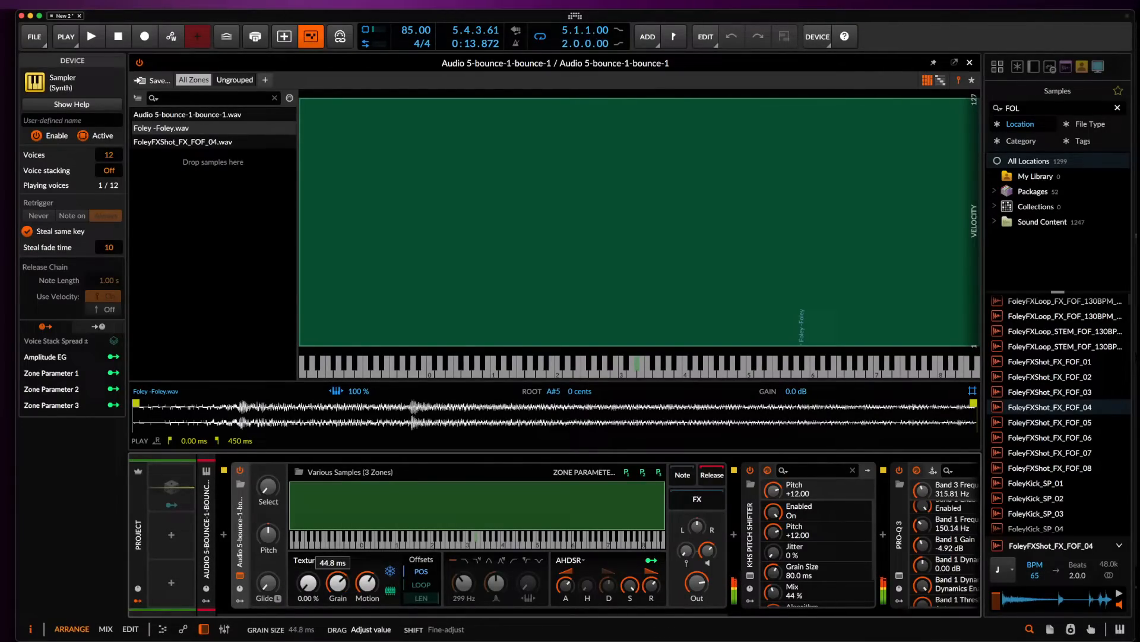
click(390, 572)
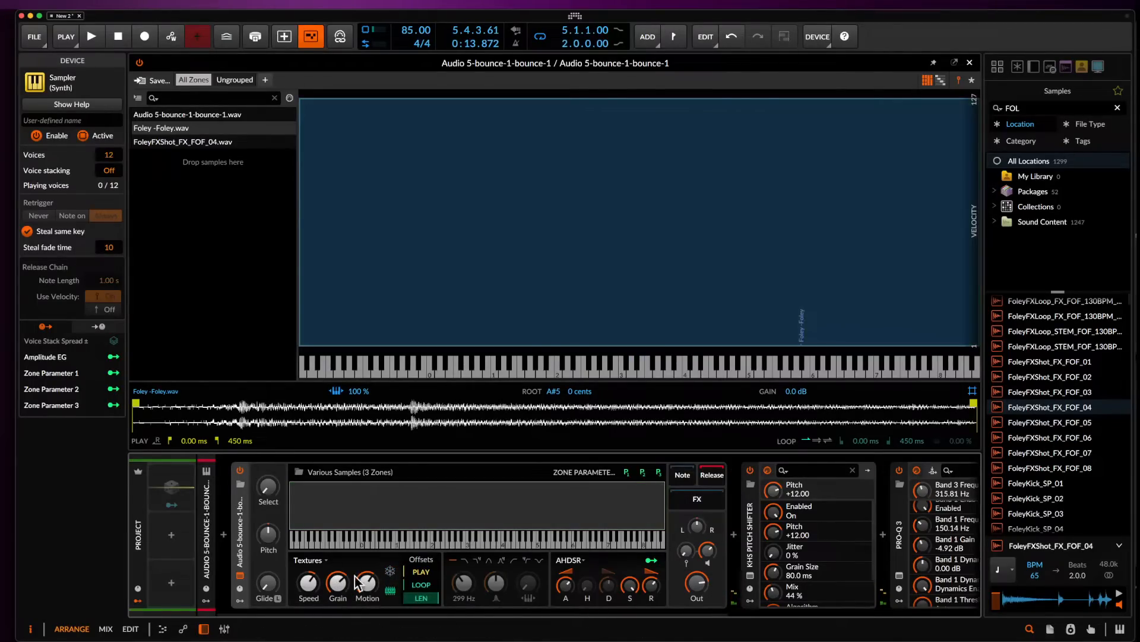
click(390, 571)
mouse_move(316, 593)
mouse_down()
mouse_move(309, 563)
mouse_move(306, 587)
mouse_up()
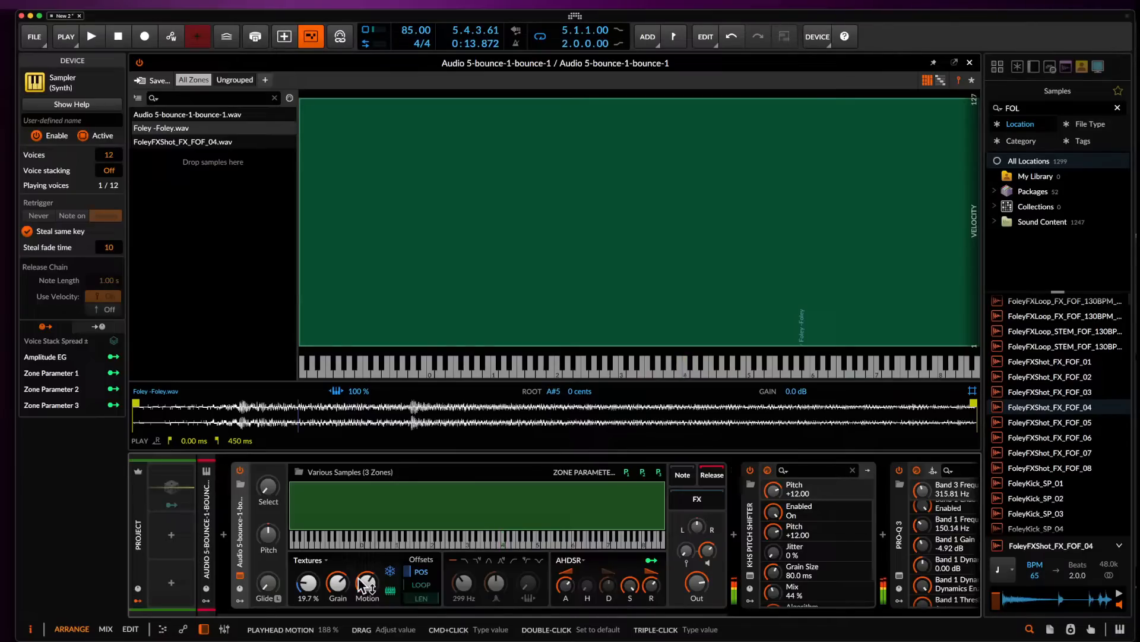
Turn on the Sampler's 2-pole low-pass filter, sweep its cutoff and leave it at 30.0 kHz.
click(466, 559)
drag(464, 582, 464, 585)
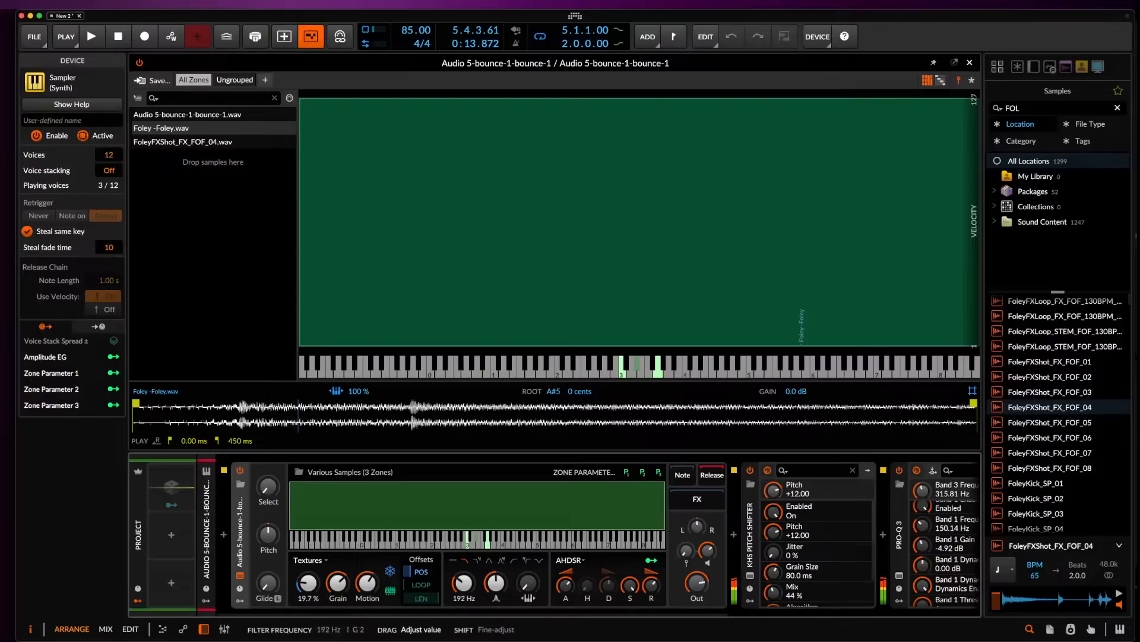
drag(463, 582, 464, 565)
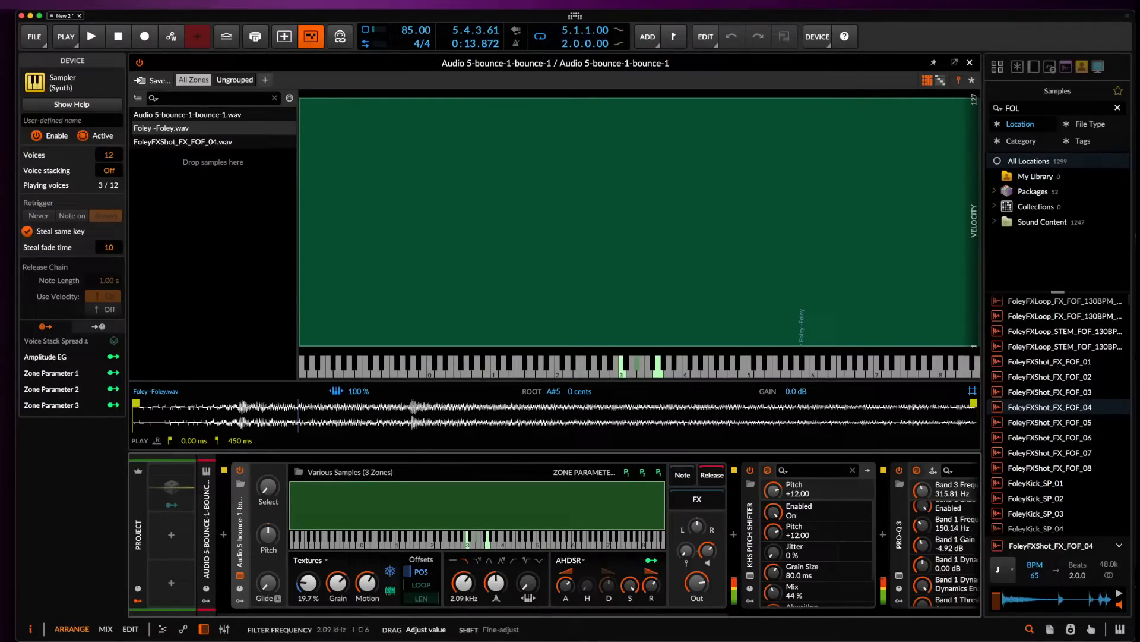
scroll(500, 568, down, 5)
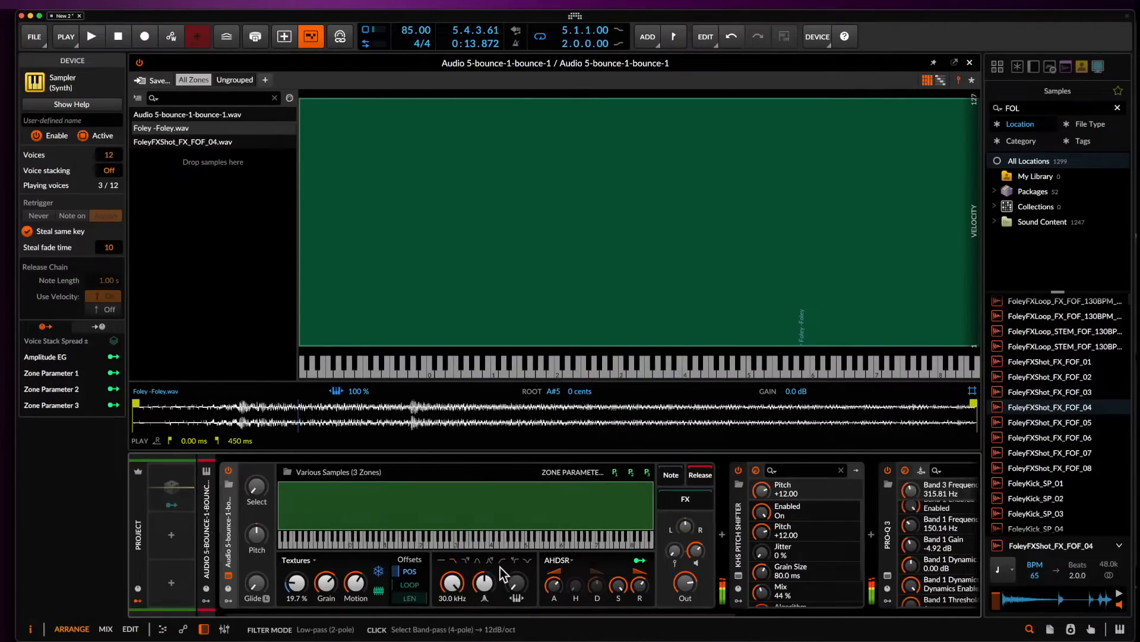
scroll(401, 539, up, 5)
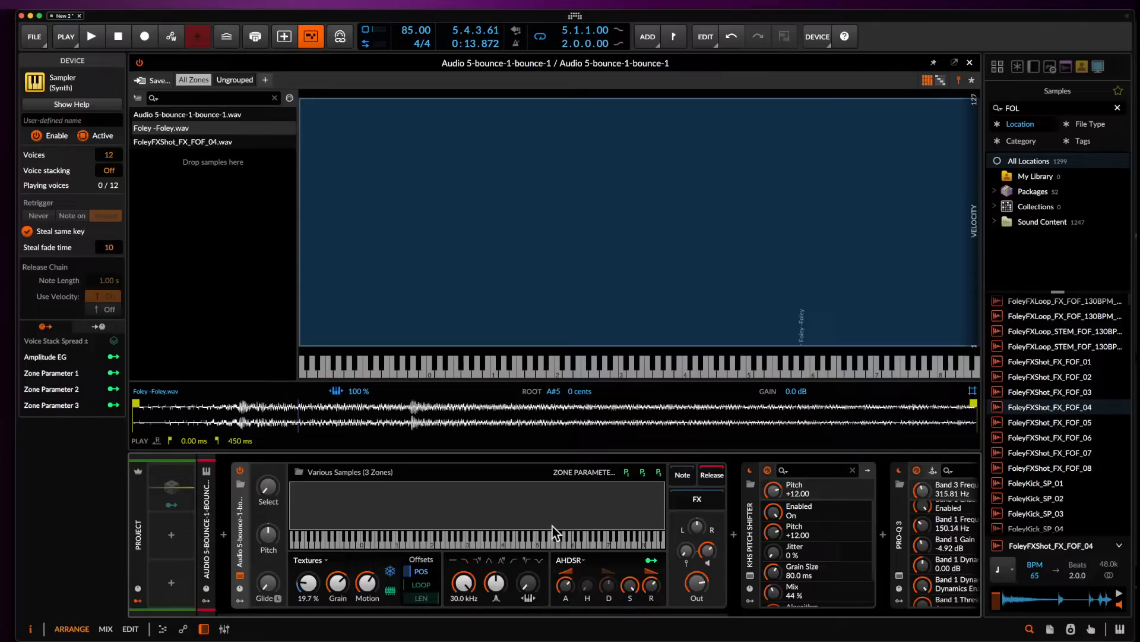
Close the multi-sample editor and select the Logic beat clip at bar 2 in the arranger.
click(970, 63)
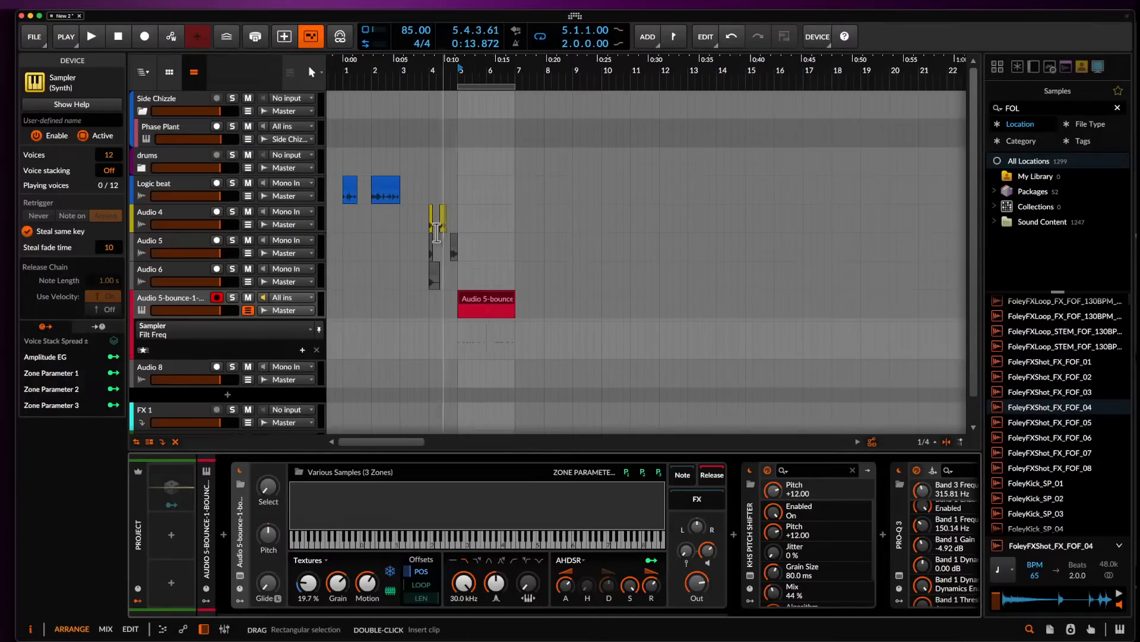
scroll(377, 204, up, 10)
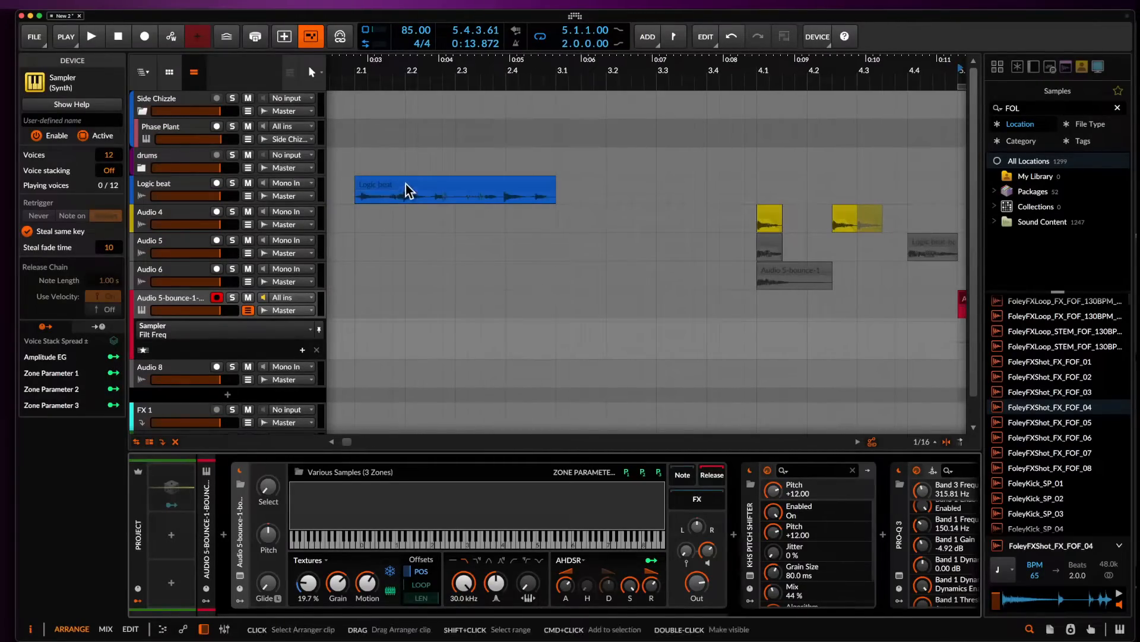
click(406, 184)
scroll(406, 183, down, 5)
scroll(406, 184, up, 8)
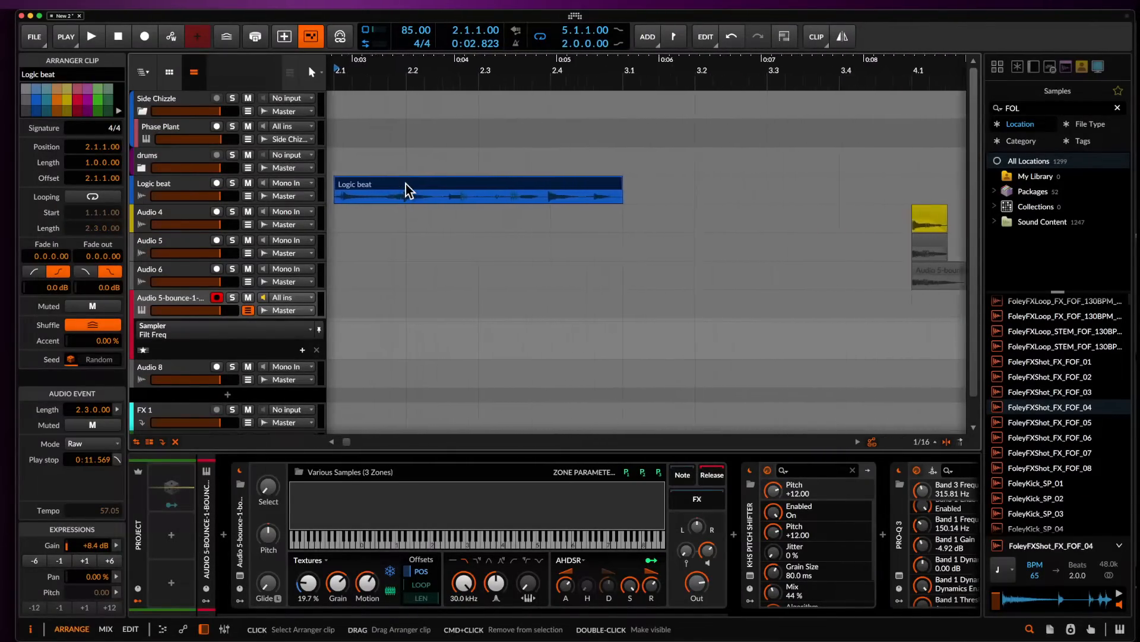
scroll(409, 189, up, 3)
scroll(407, 191, down, 1)
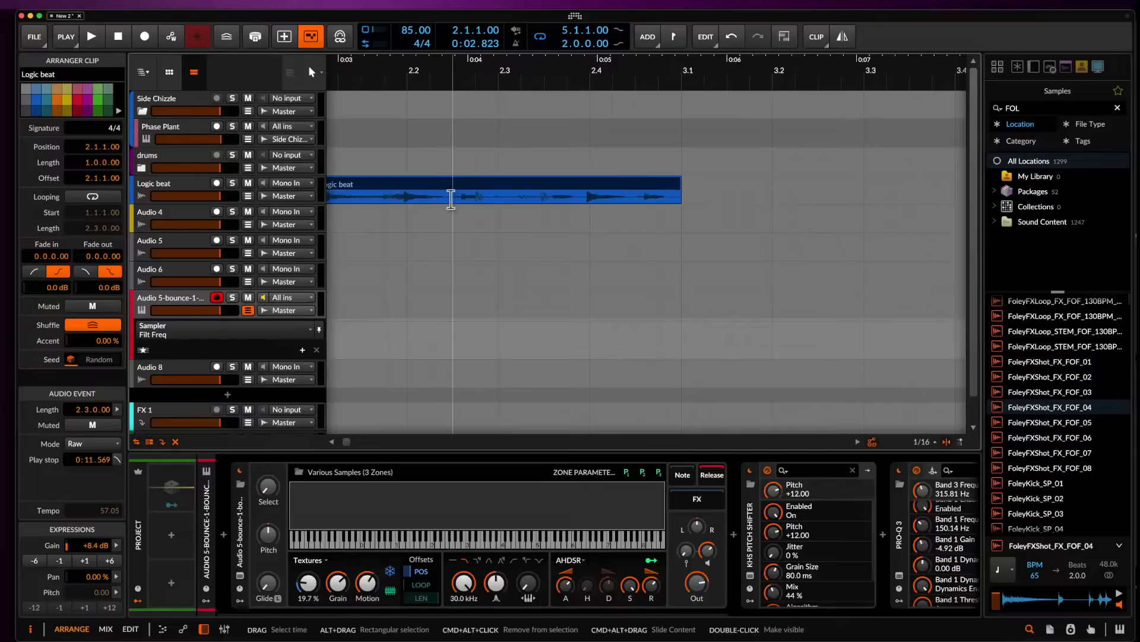
Select the range from 2.2.3 to 2.4.1 in the Logic beat clip and audition it.
drag(451, 199, 584, 205)
scroll(584, 204, down, 3)
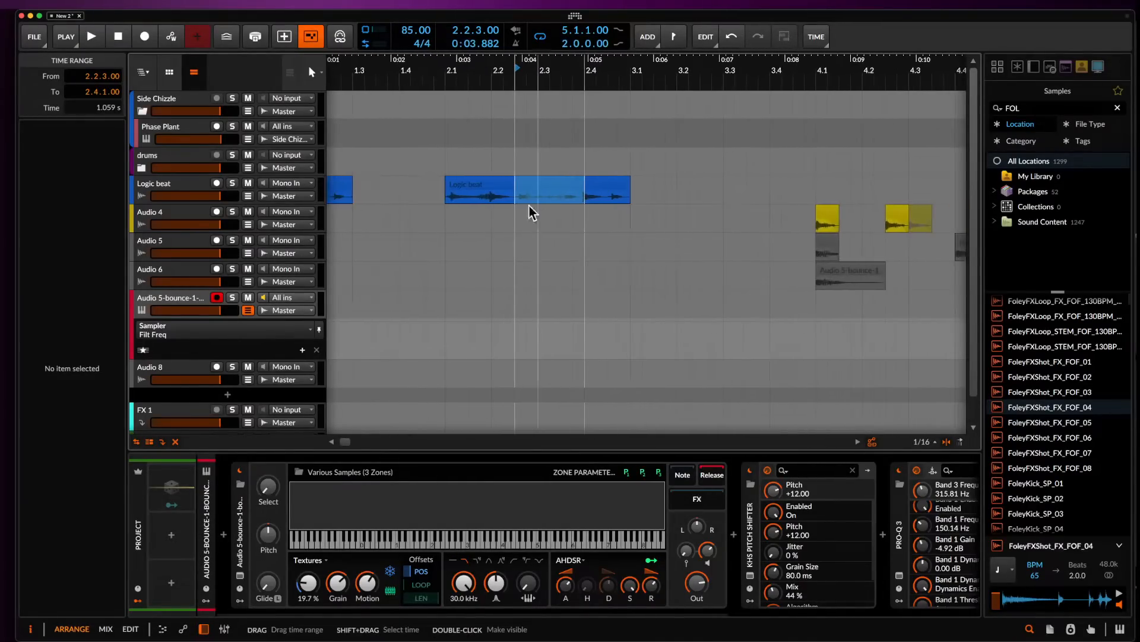
key(space)
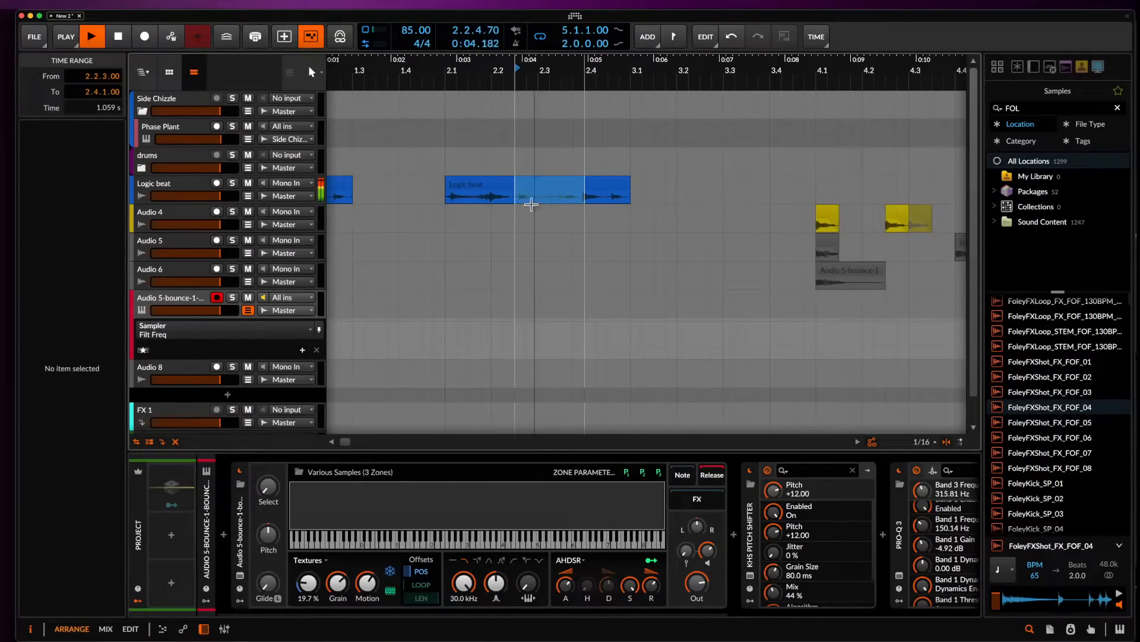
key(space)
key(space)
scroll(515, 204, up, 3)
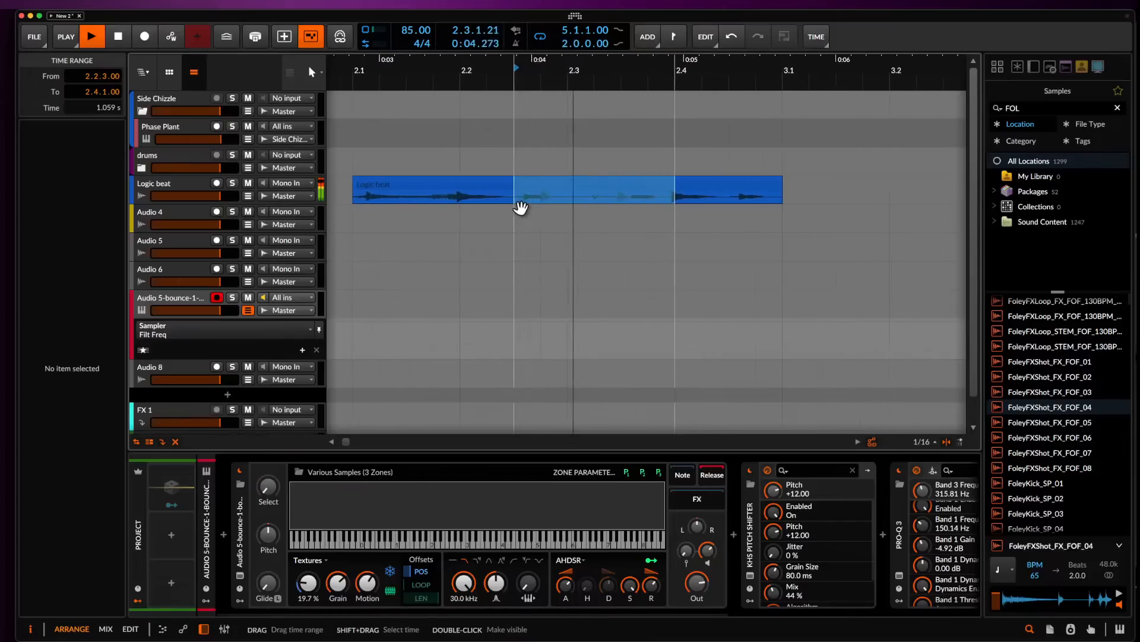
key(space)
Split out the Logic beat section from 2.2.3 to 2.4.1 and cut it from the track.
click(487, 196)
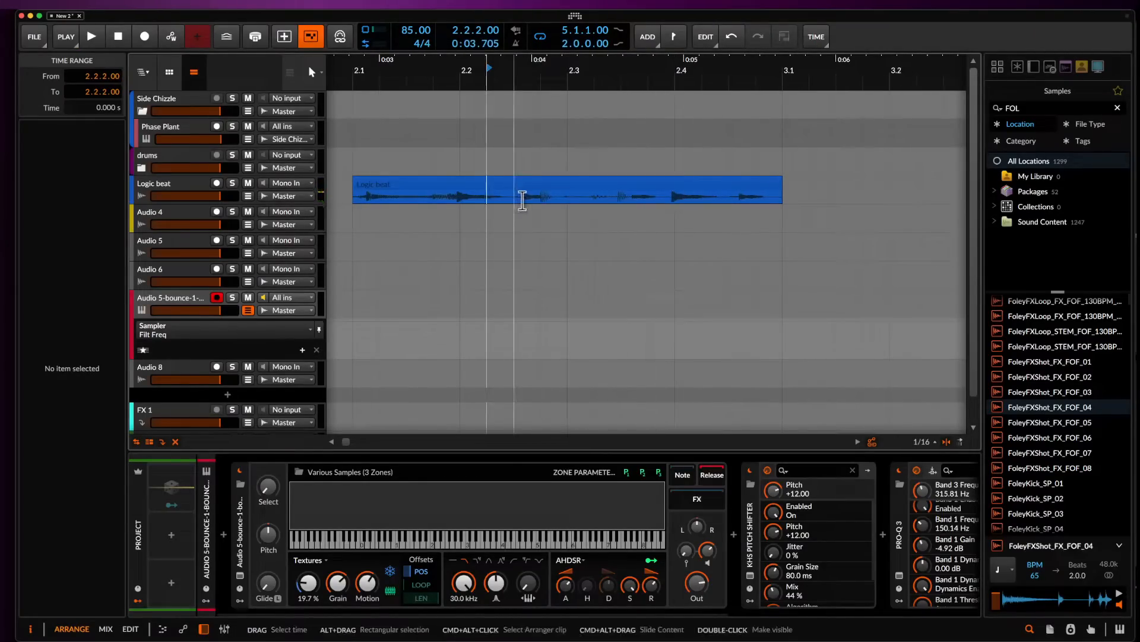
drag(517, 197, 668, 200)
click(663, 196)
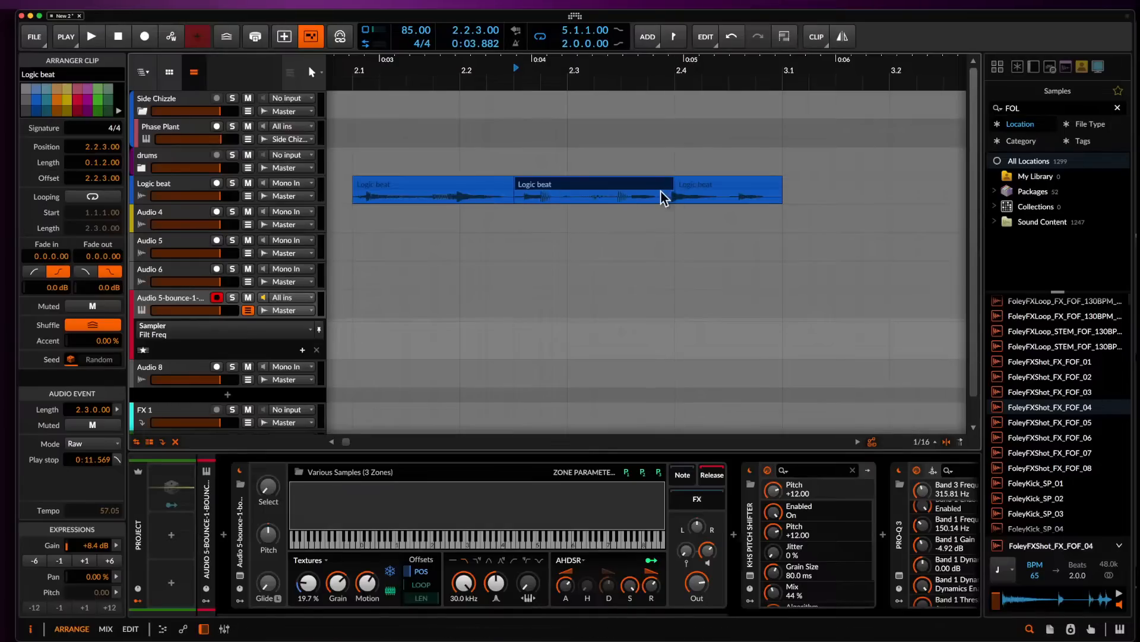
key(Delete)
Paste the cut Logic beat section onto the Logic beat track at 7.1.1, after the red sampler clip.
scroll(650, 185, down, 6)
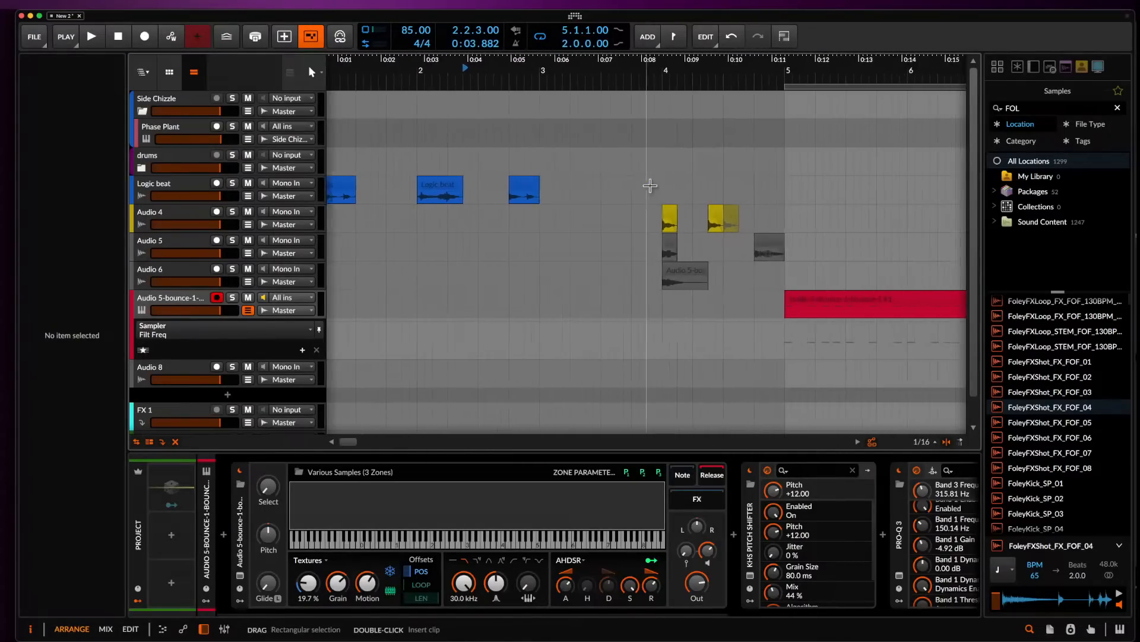
click(650, 197)
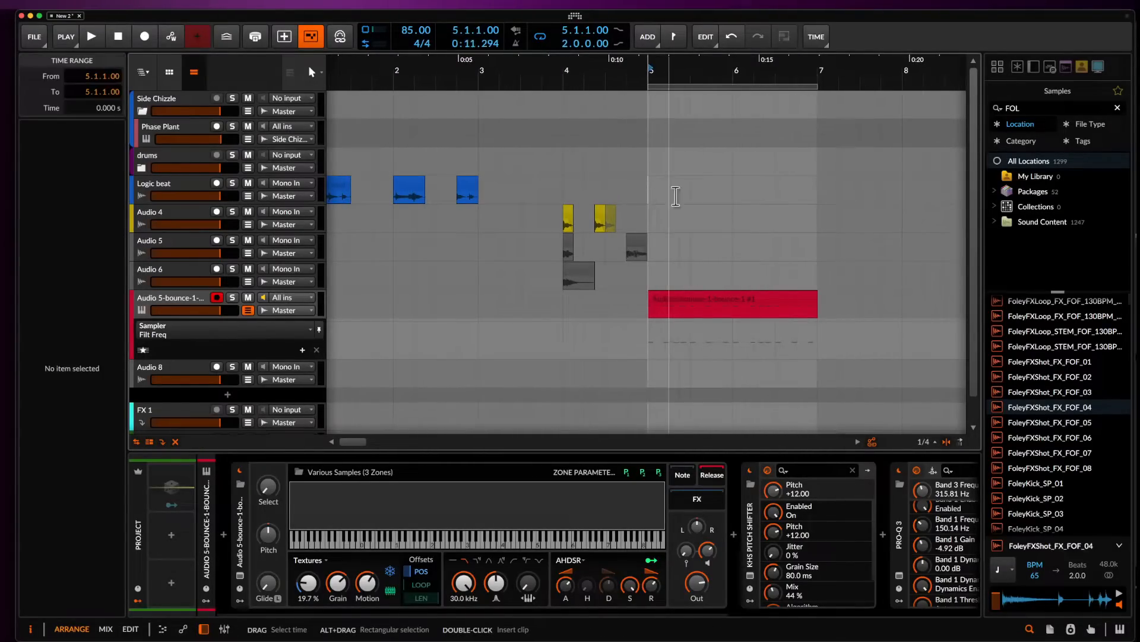
scroll(676, 184, up, 1)
scroll(678, 185, down, 2)
scroll(679, 185, right, 2)
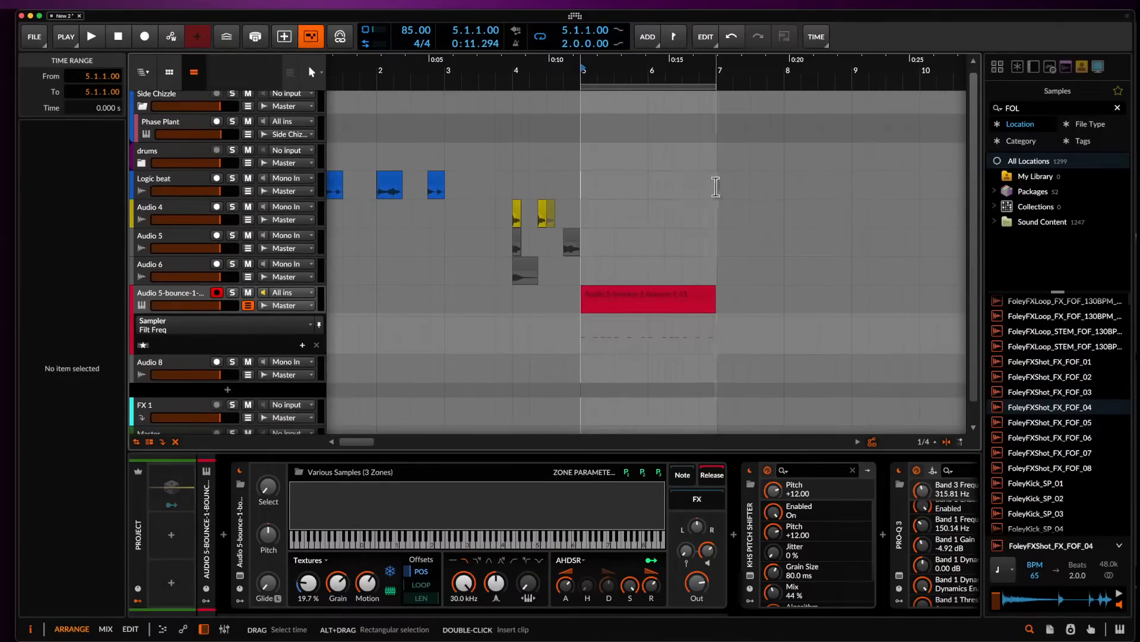
click(716, 186)
key(super+v)
scroll(740, 184, up, 5)
scroll(741, 186, up, 4)
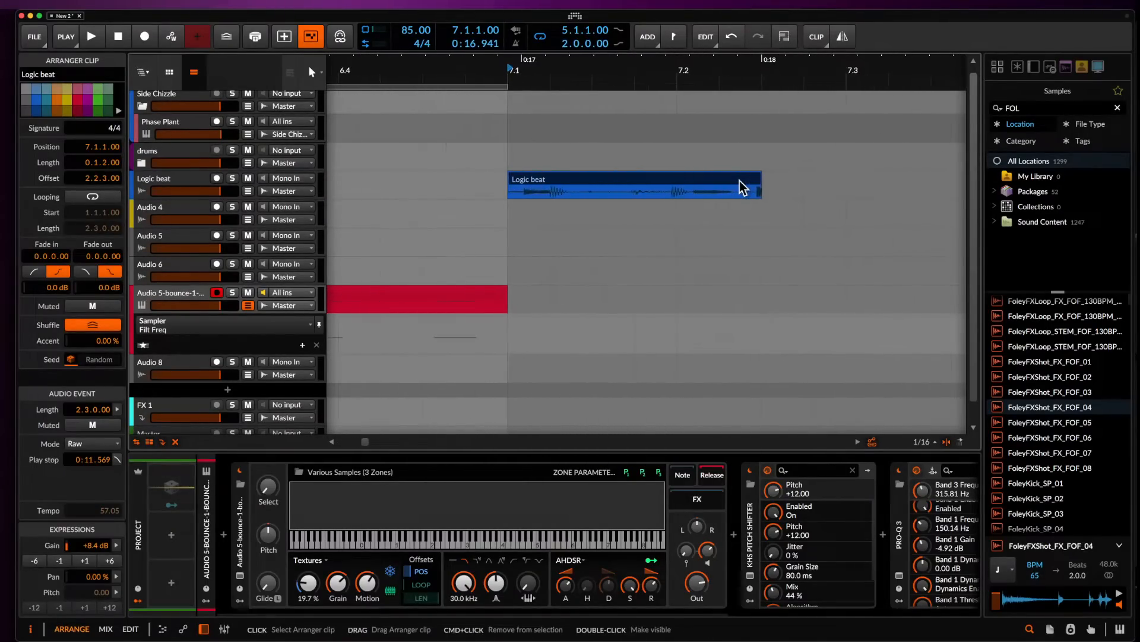
scroll(689, 186, down, 10)
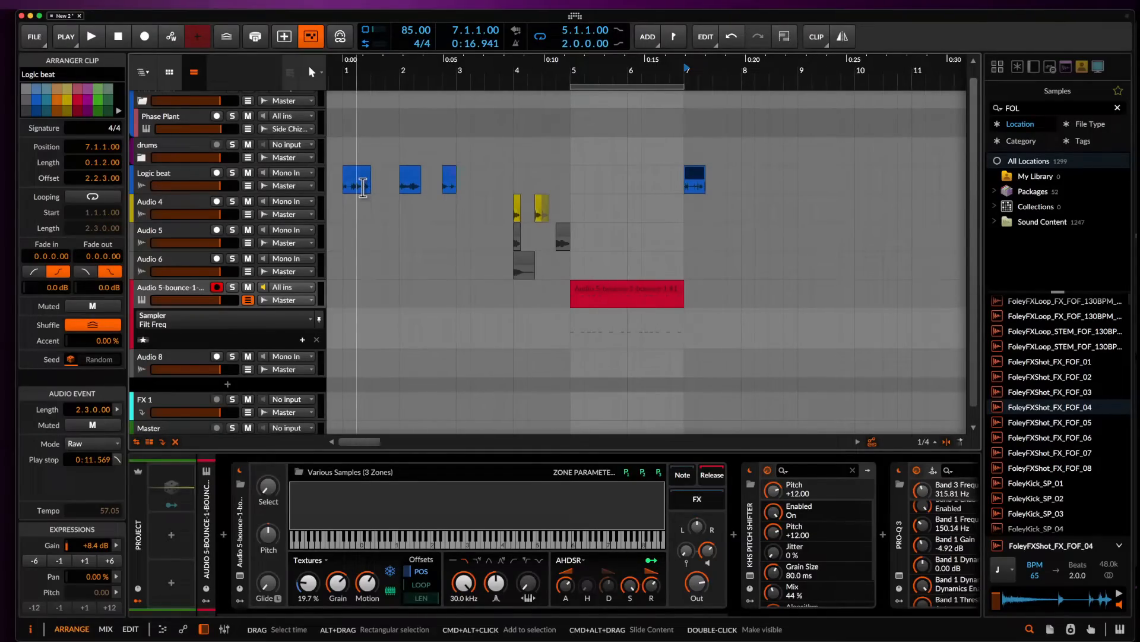
scroll(363, 186, up, 6)
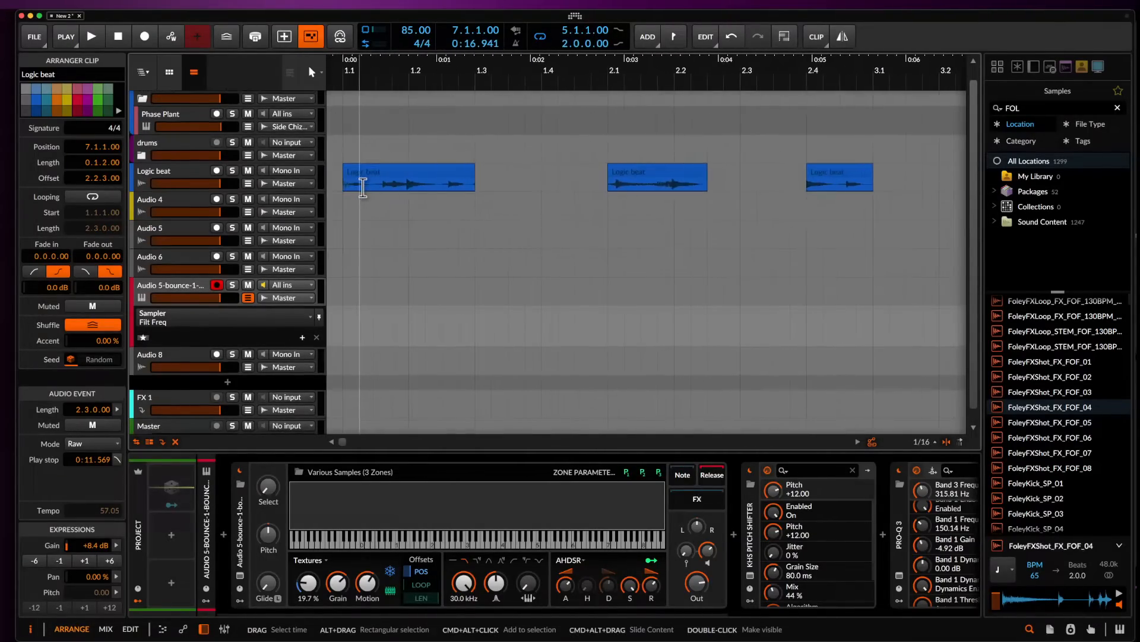
Bounce the first Logic beat clip at 1.1.1 in place and audition the bounced clip.
click(362, 186)
scroll(420, 183, down, 3)
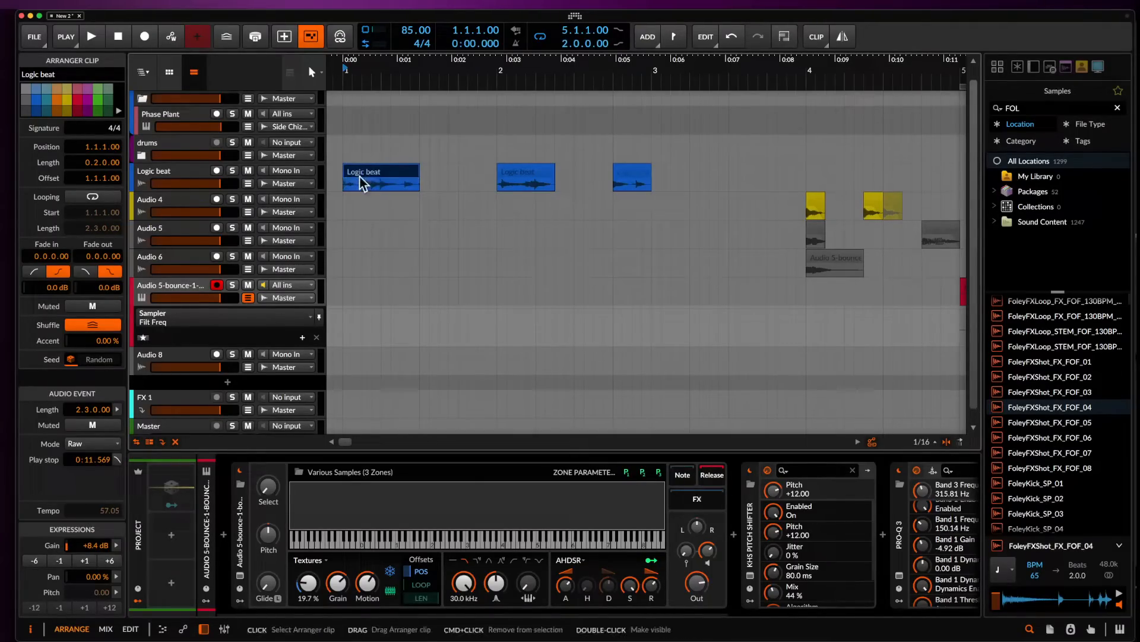
key(super+b)
scroll(366, 172, up, 3)
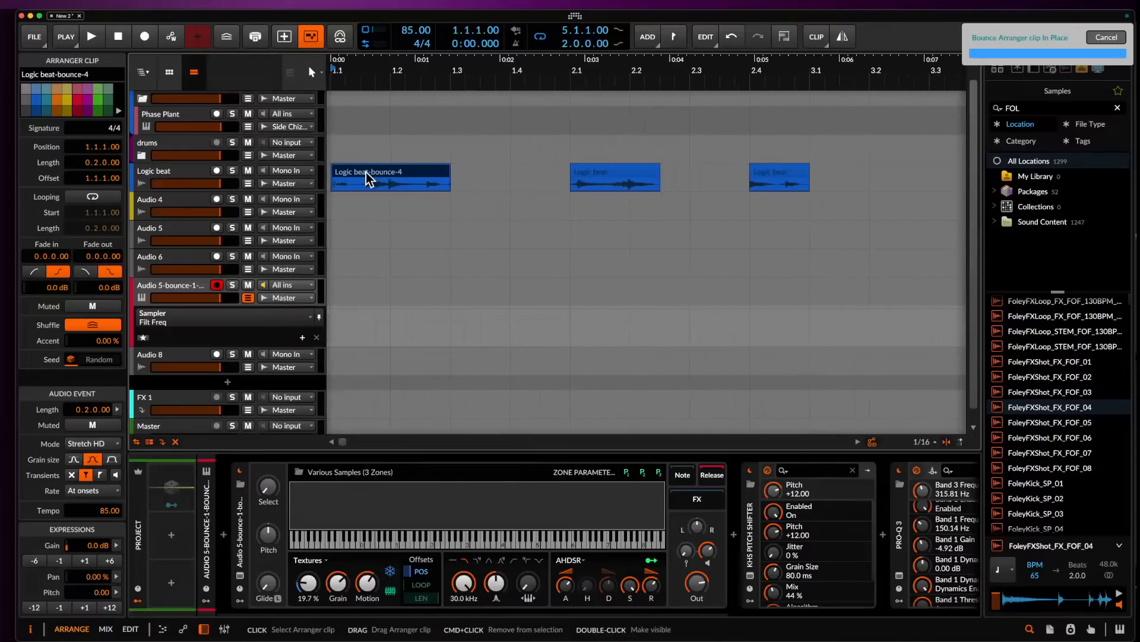
key(space)
key(space)
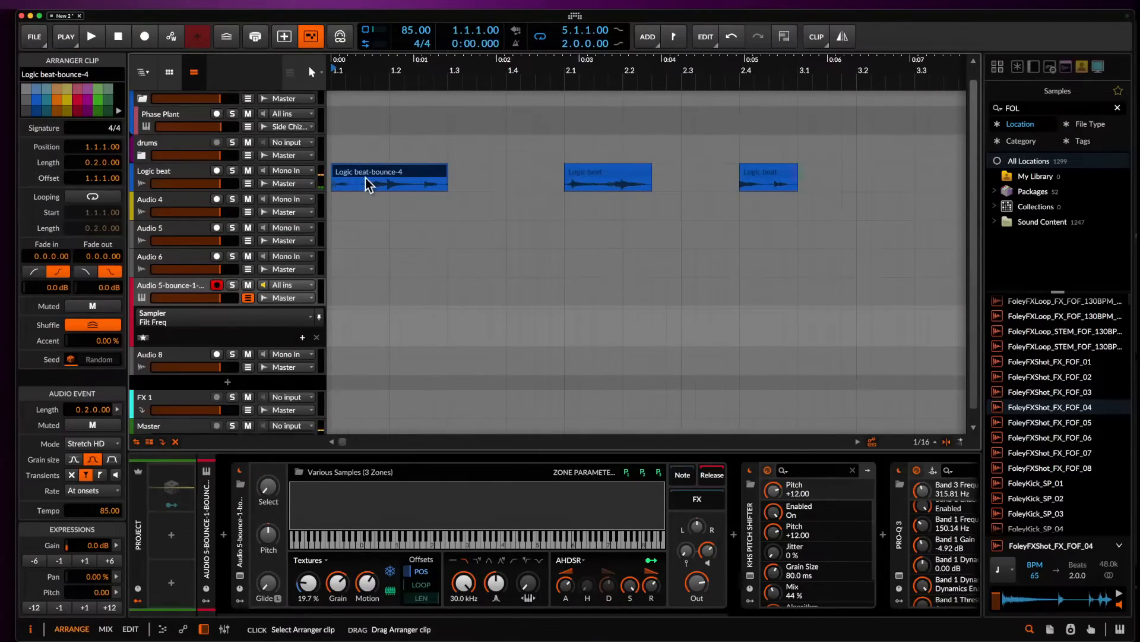
Lower the bounced Logic beat clip's pitch by 12 semitones and audition it.
click(34, 607)
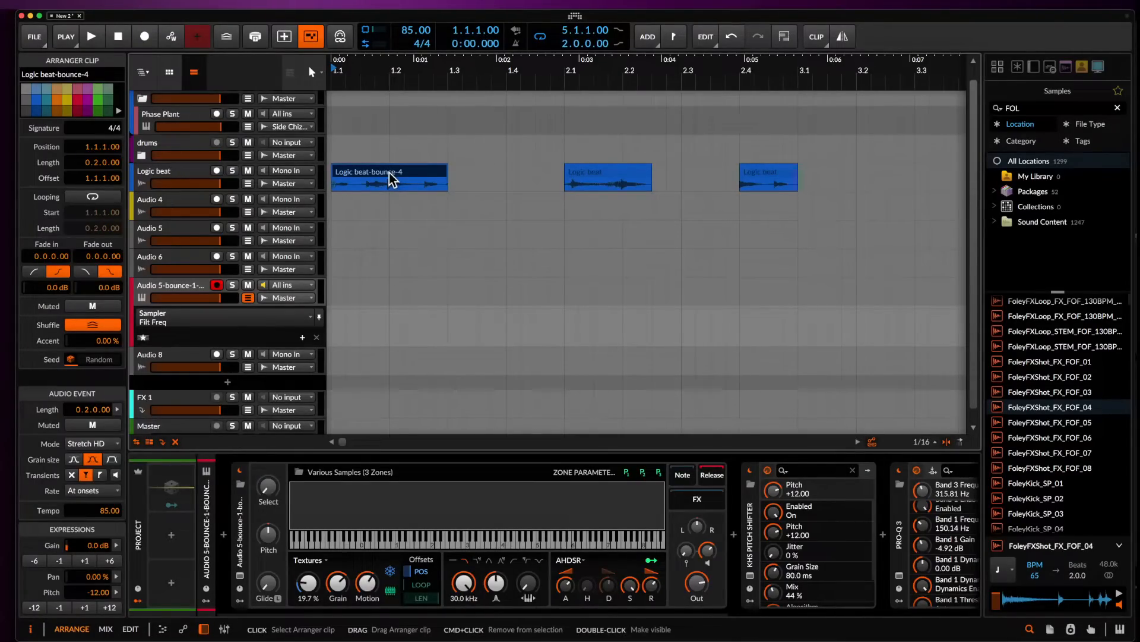
key(space)
key(space)
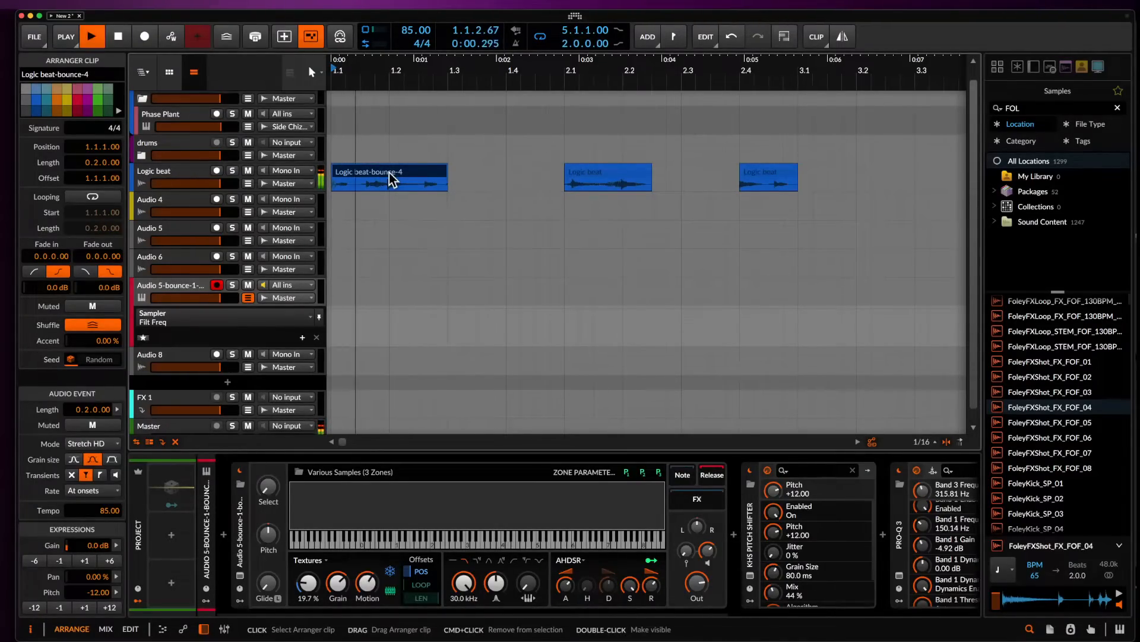
scroll(389, 179, left, 1)
key(space)
key(space)
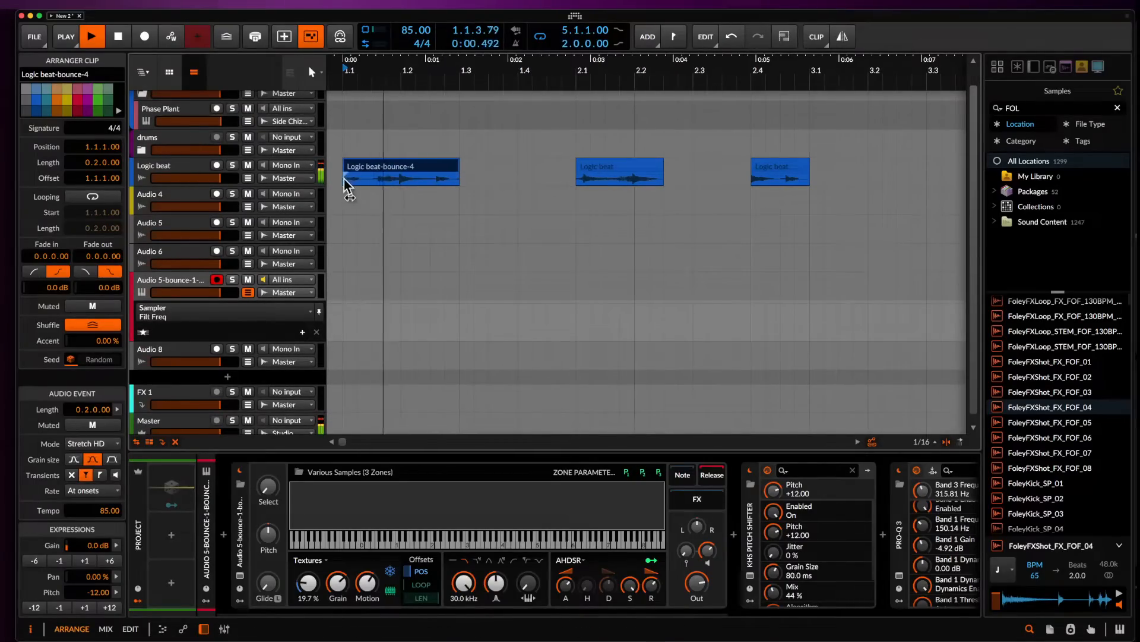
Duplicate the bounced Logic beat clip directly after itself and loop playback over both copies from 1.1.1 to 2.1.1.
drag(346, 179, 456, 180)
key(space)
key(super+d)
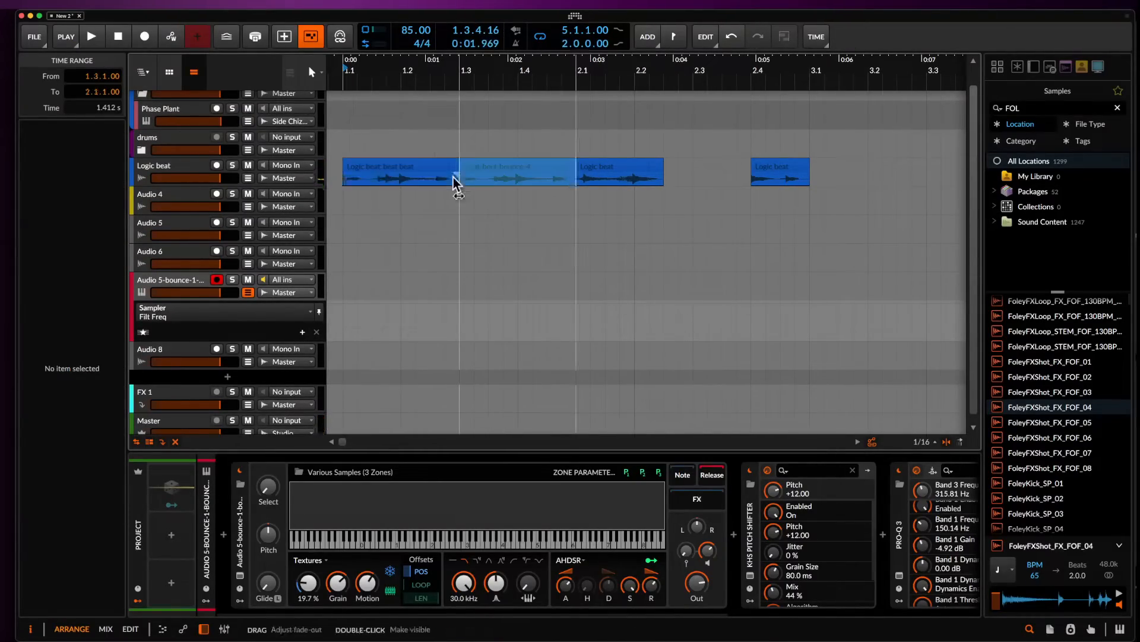
click(410, 169)
shift+click(515, 170)
key(super+l)
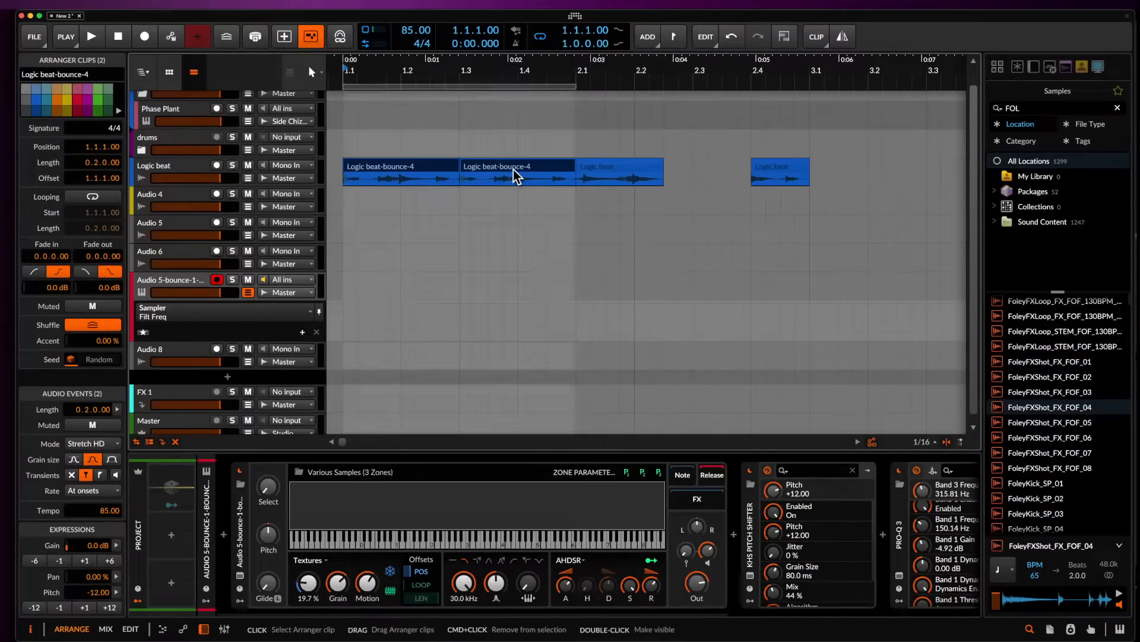
key(space)
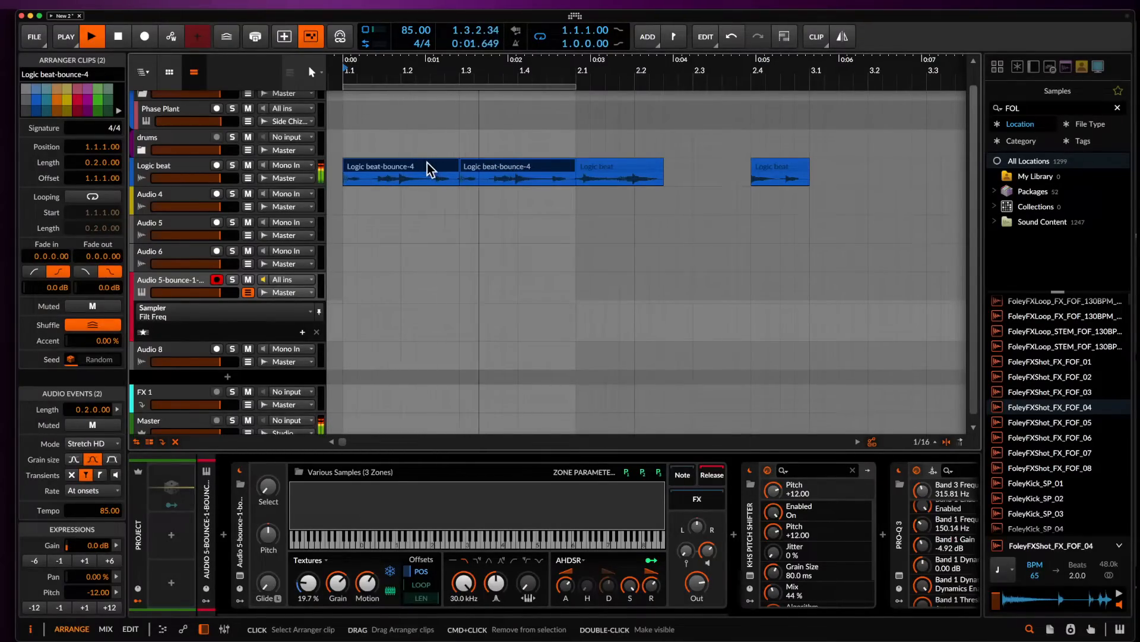
Add FabFilter Pro-Q 3 to the Logic beat track's device chain.
click(185, 168)
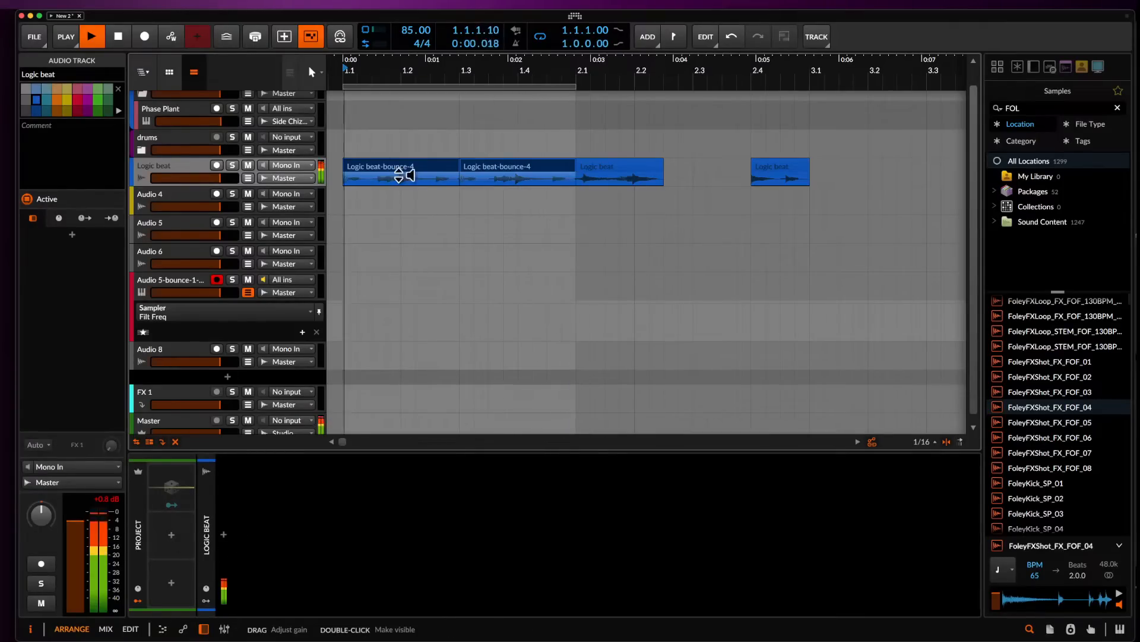
click(224, 534)
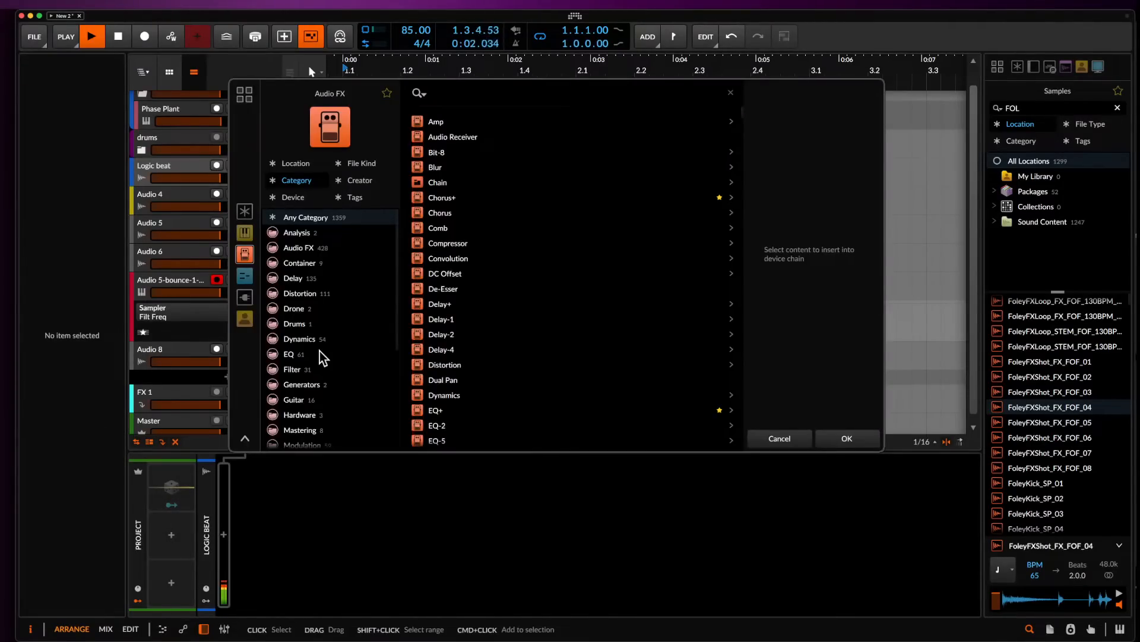
text(PRO)
click(442, 152)
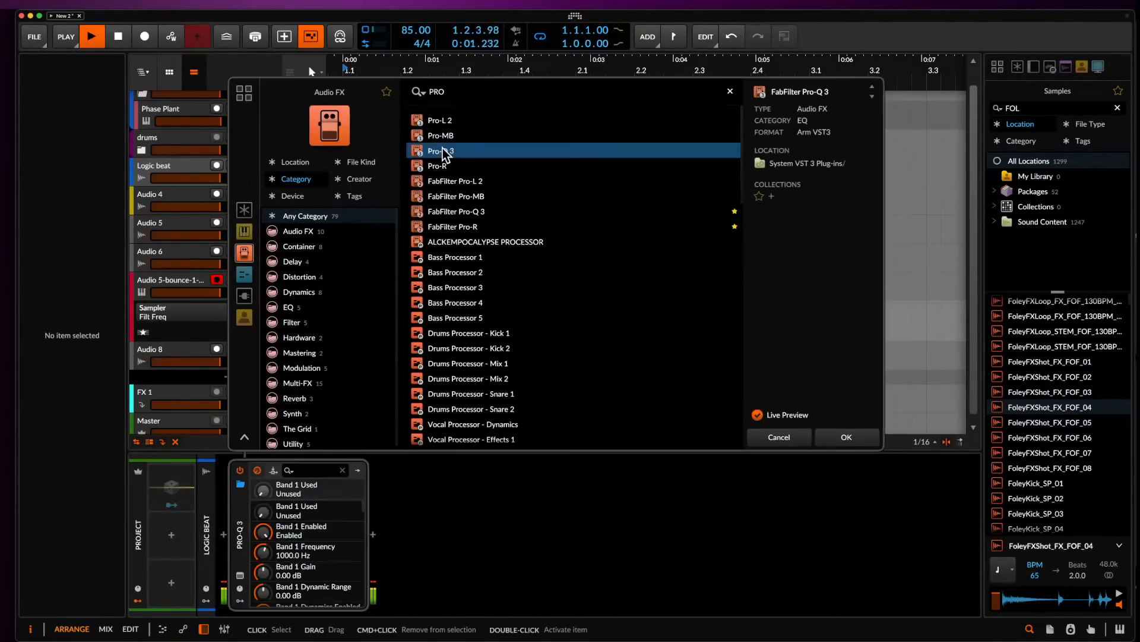
click(846, 438)
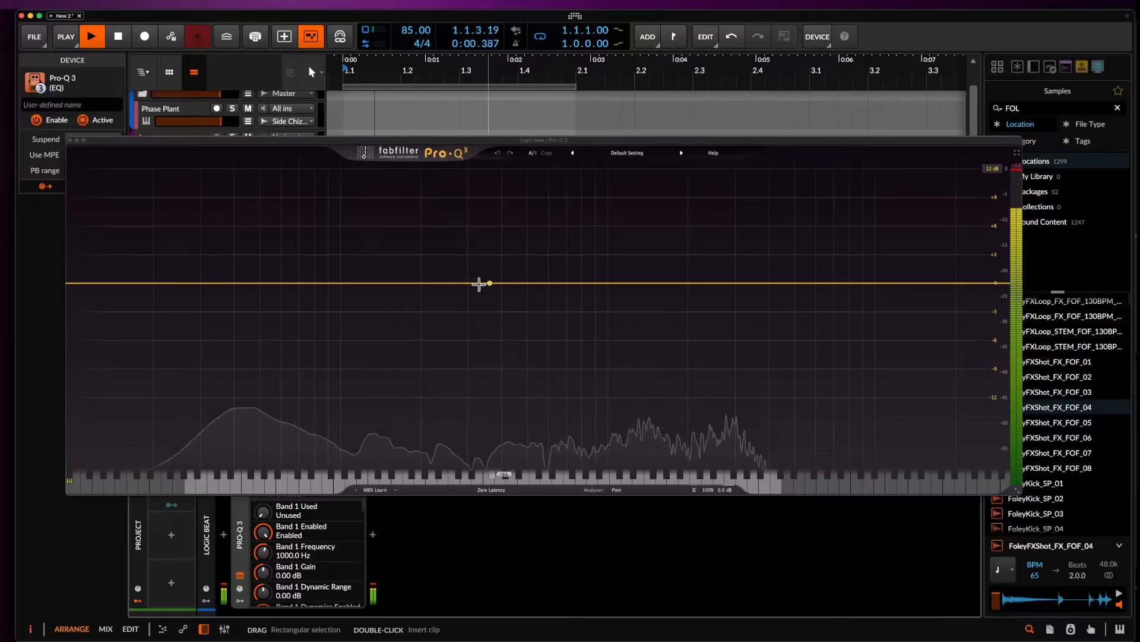
Boost a narrow Pro-Q 3 bell band to about +14.8 dB, sweep it to about 383 Hz while listening, and close the plug-in window.
drag(398, 283, 386, 168)
scroll(386, 163, up, 6)
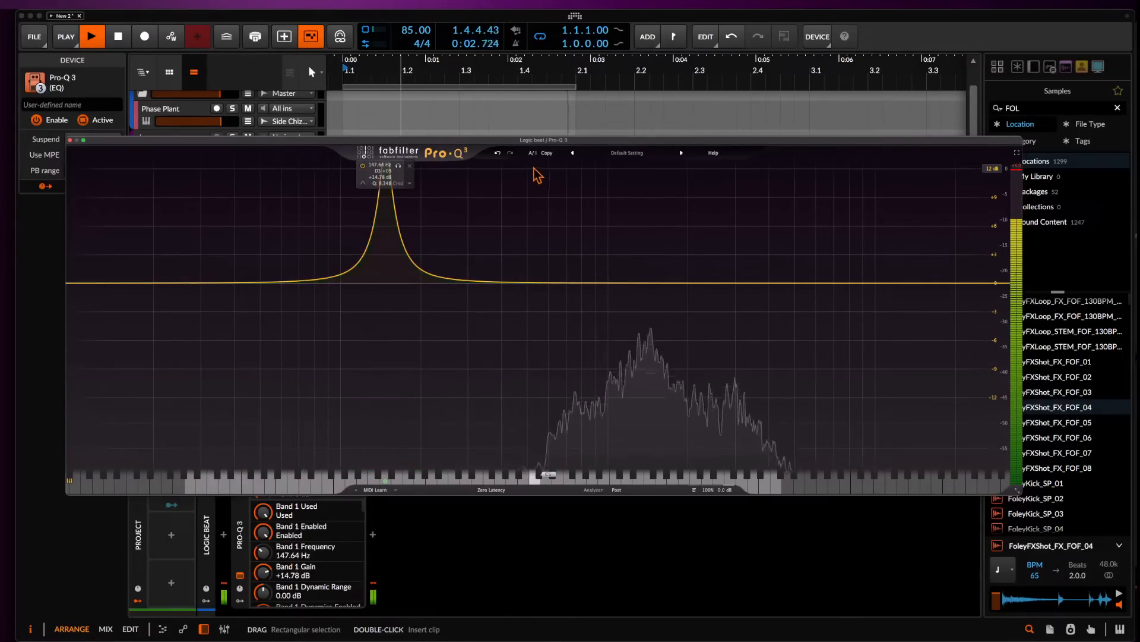
click(498, 153)
drag(386, 163, 459, 168)
scroll(459, 169, up, 15)
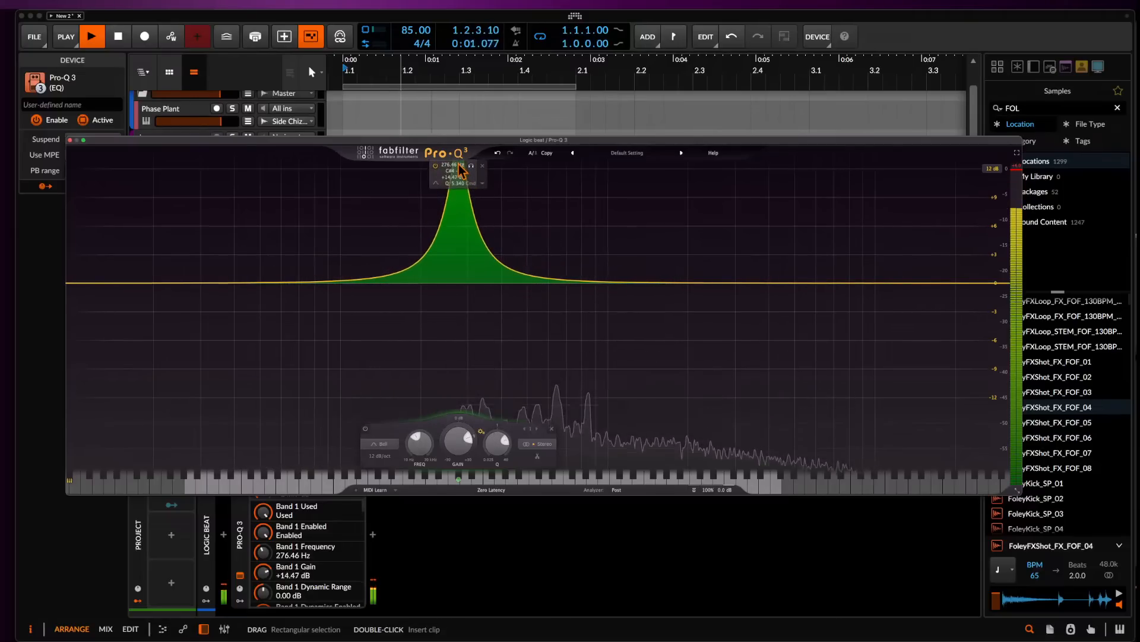
scroll(459, 168, up, 1)
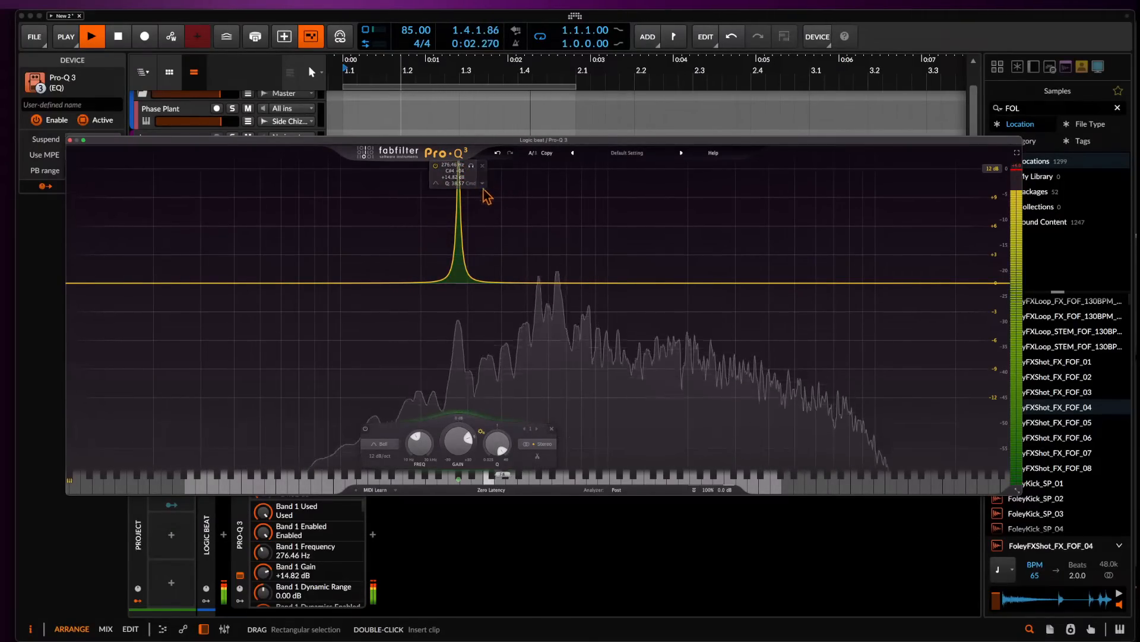
scroll(420, 445, up, 2)
scroll(421, 444, up, 8)
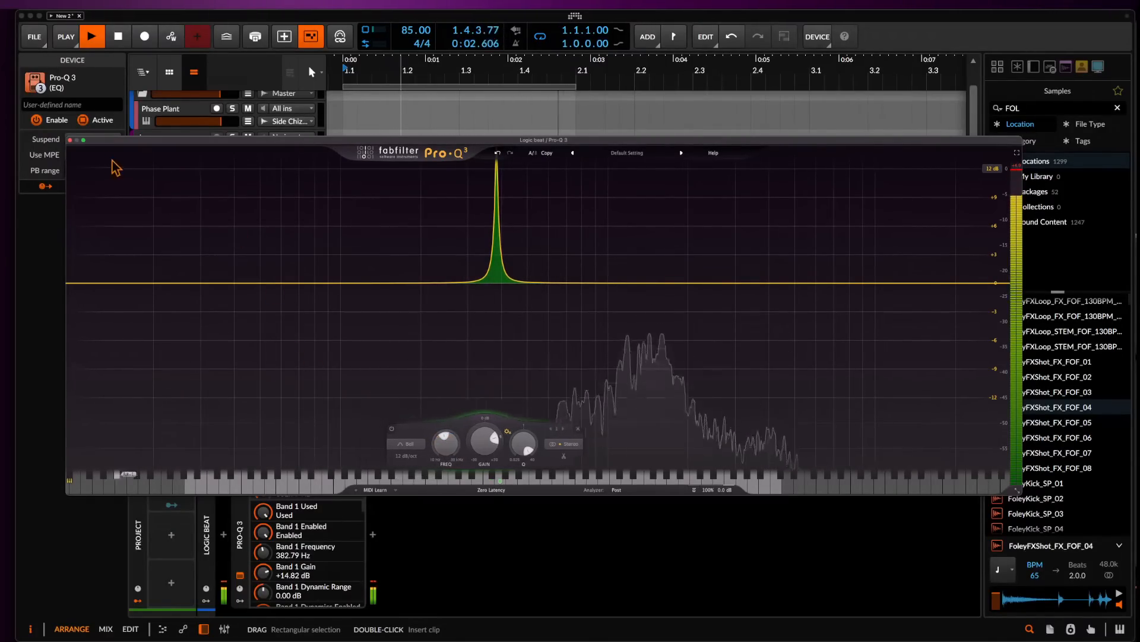
click(69, 139)
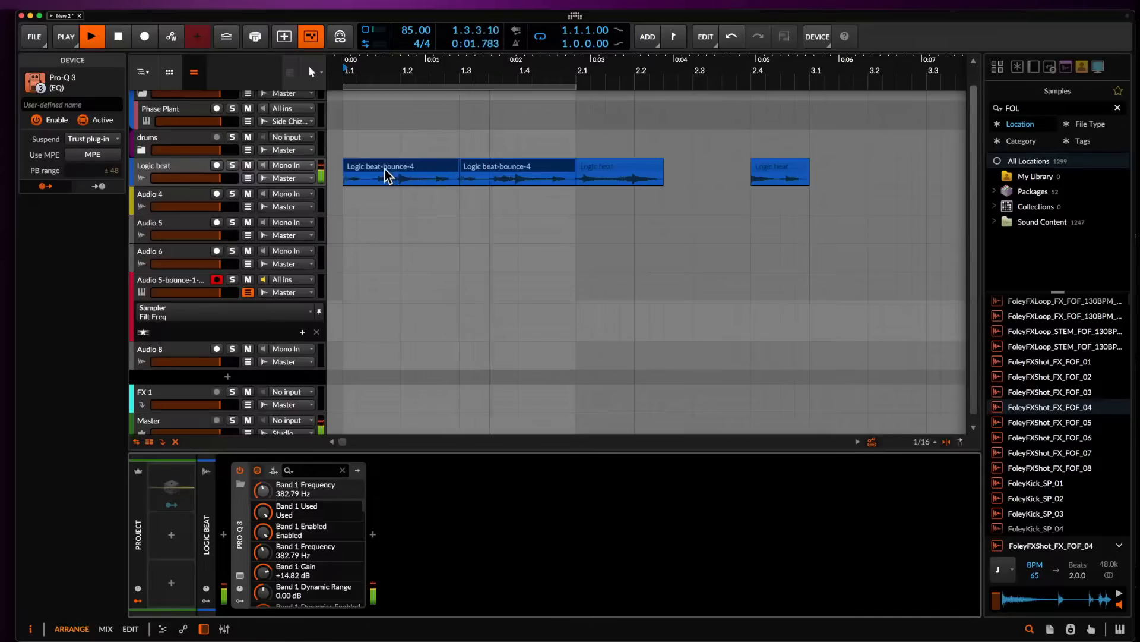
key(space)
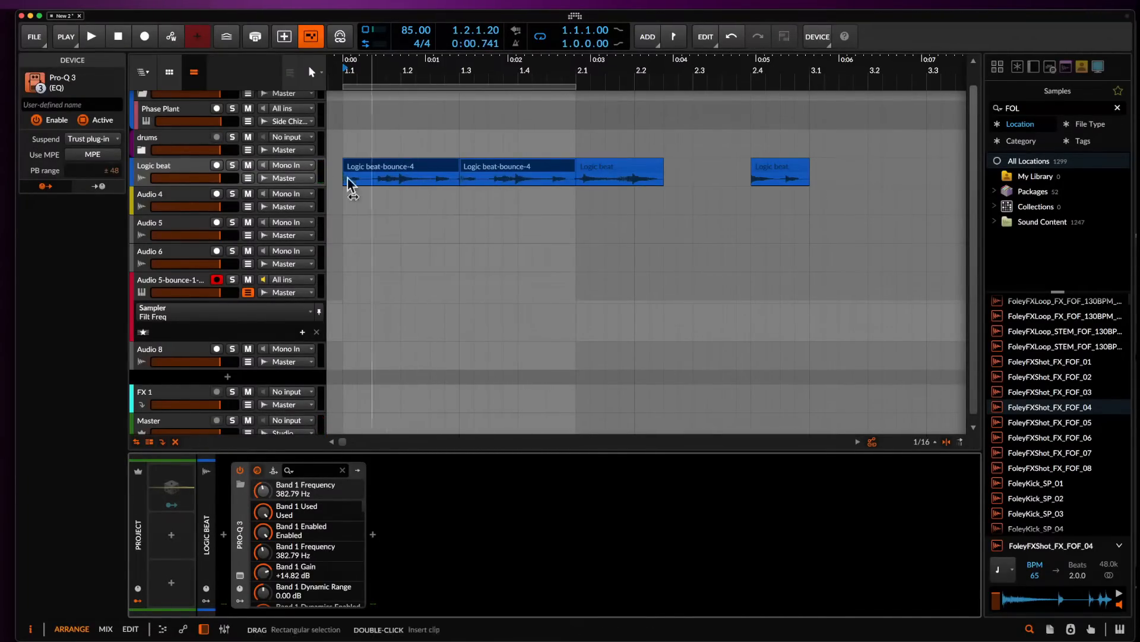
Add Newfangled Saturate after Pro-Q 3 on the Logic beat track and audition the saturated loop at its default settings.
click(146, 175)
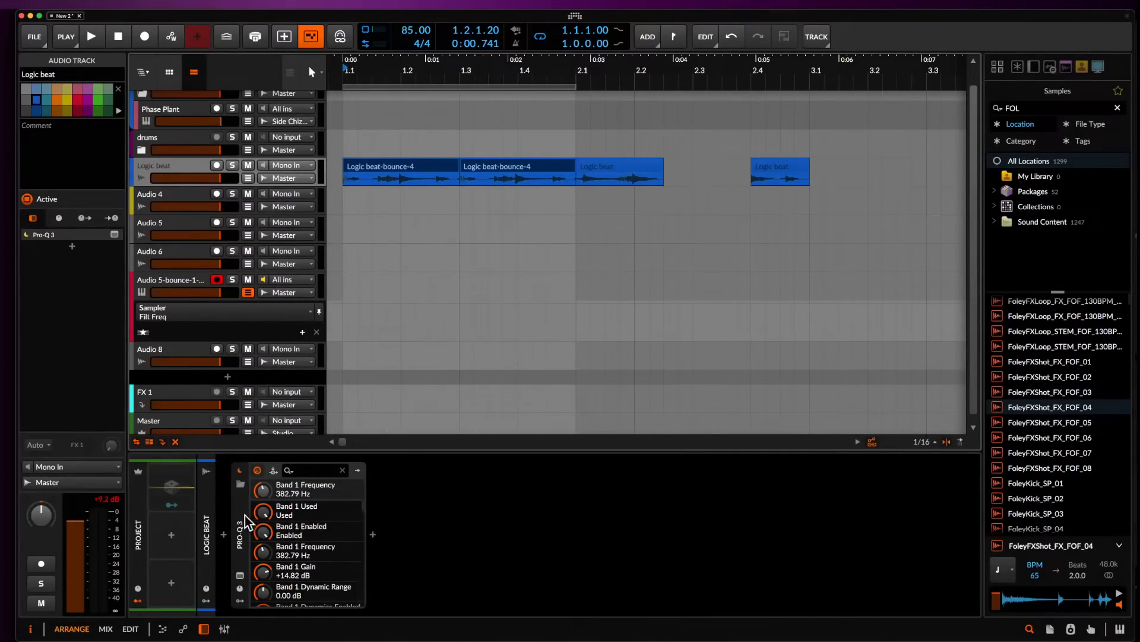
click(372, 534)
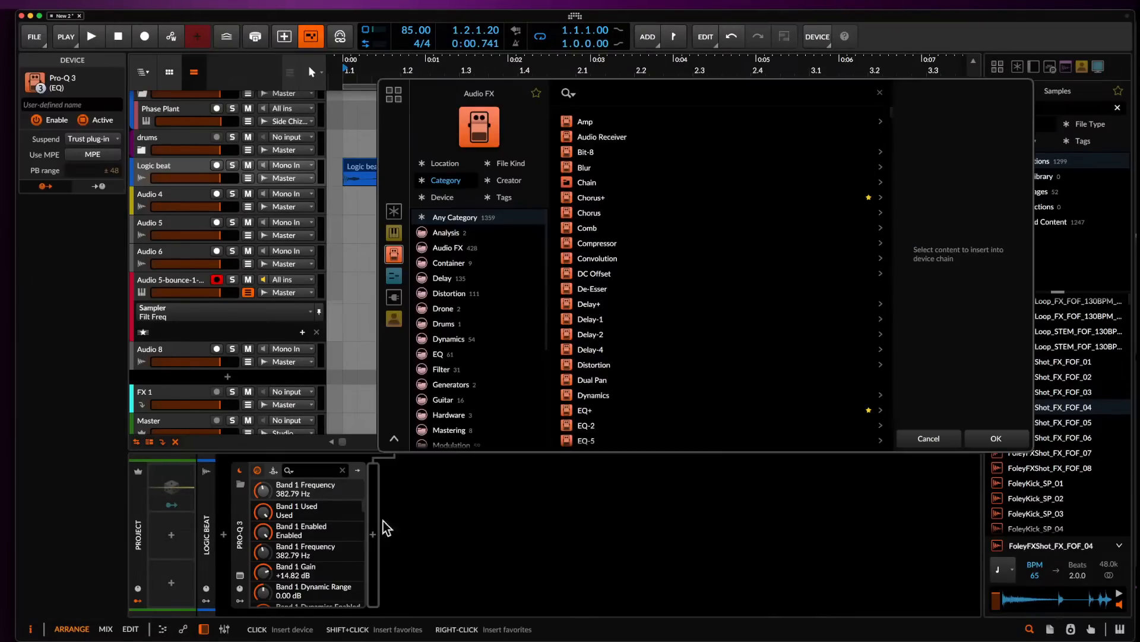
text(sat)
click(600, 182)
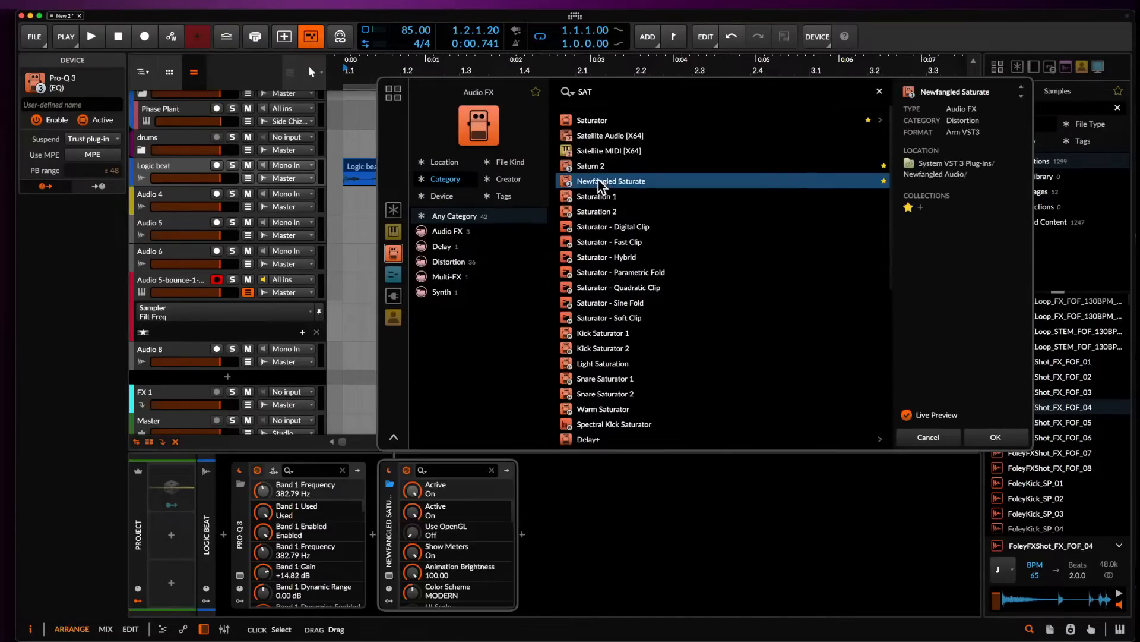
click(996, 439)
key(space)
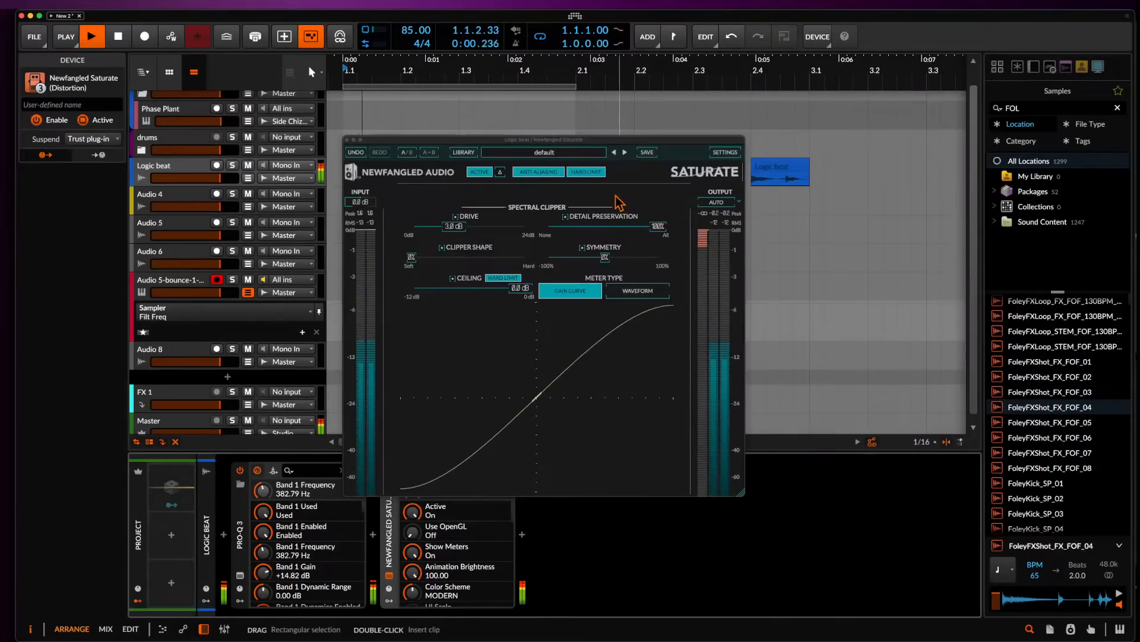
click(347, 140)
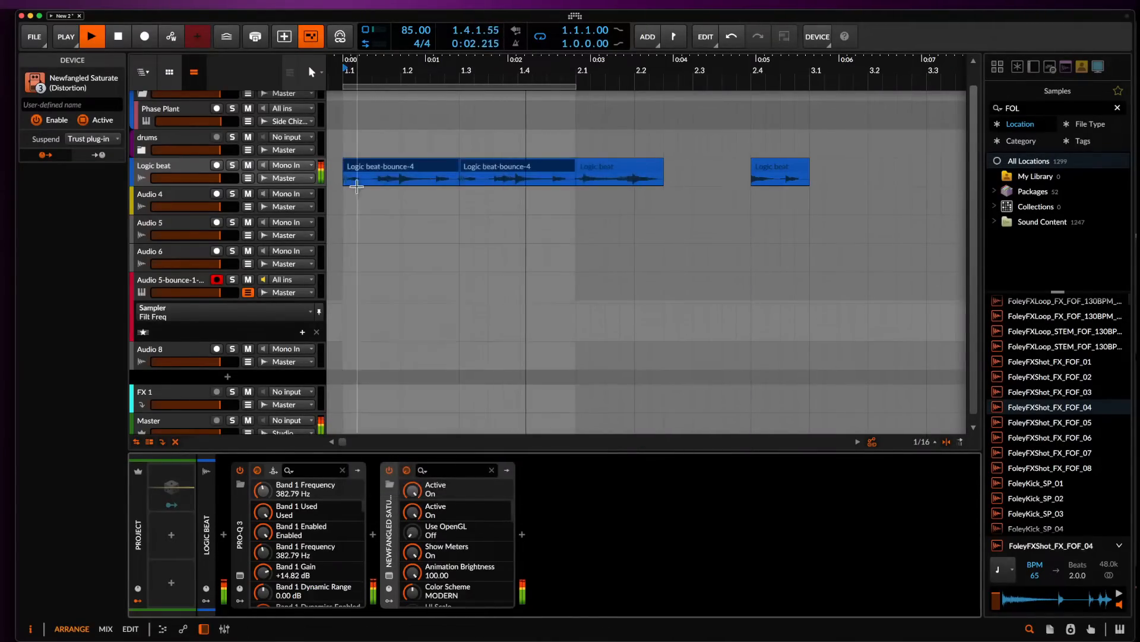
key(space)
Insert the Distortion device between Pro-Q 3 and Newfangled Saturate.
click(372, 533)
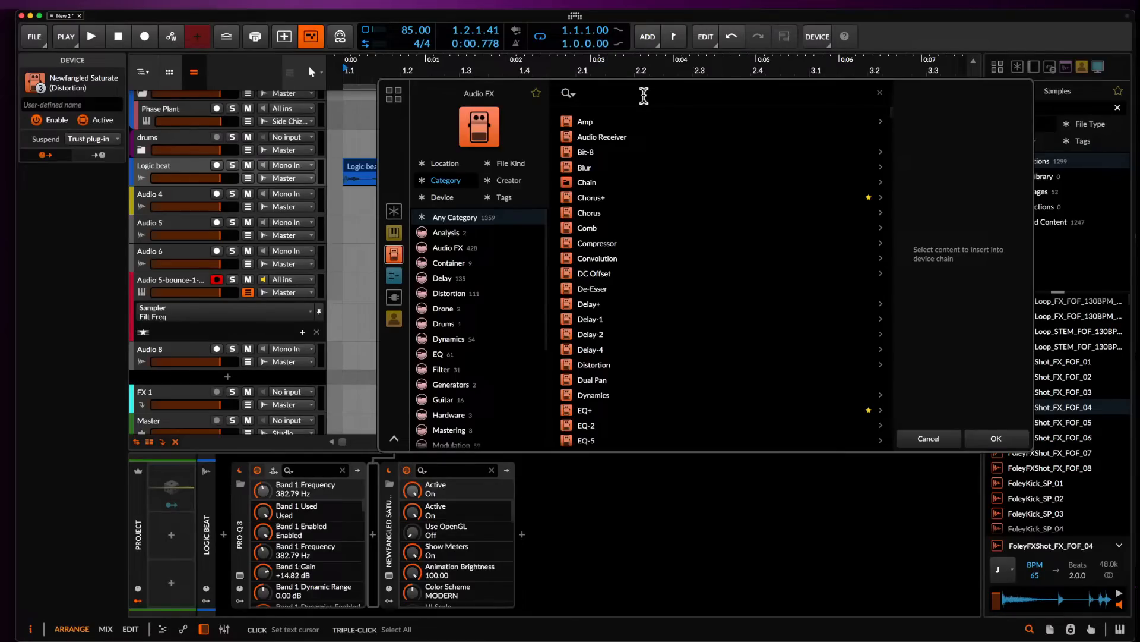
text(DIS)
click(605, 122)
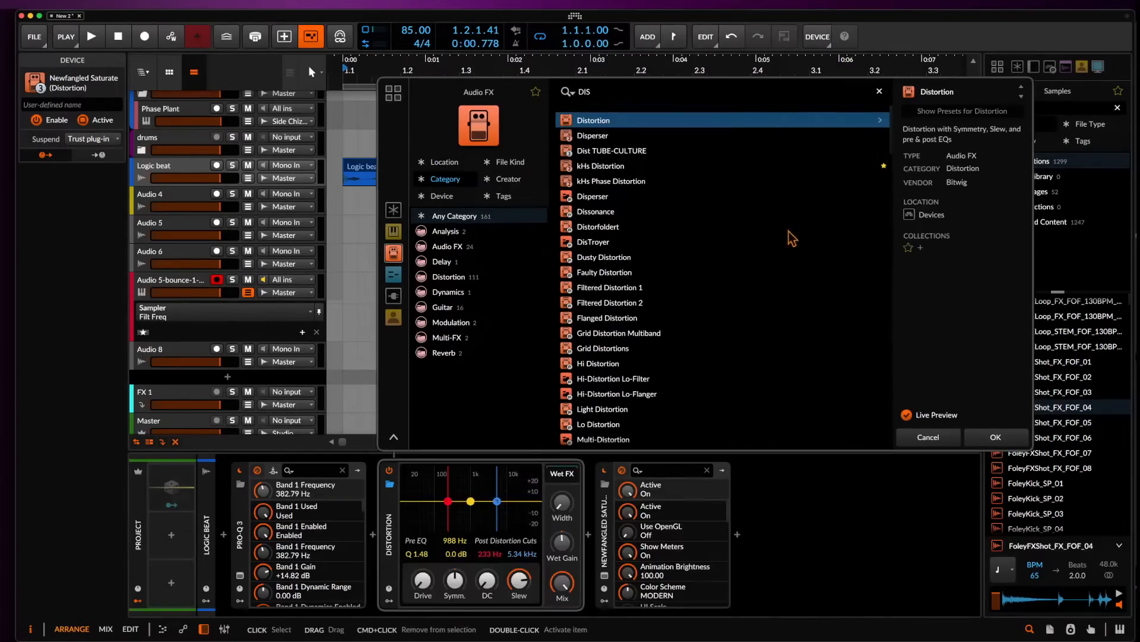
click(978, 442)
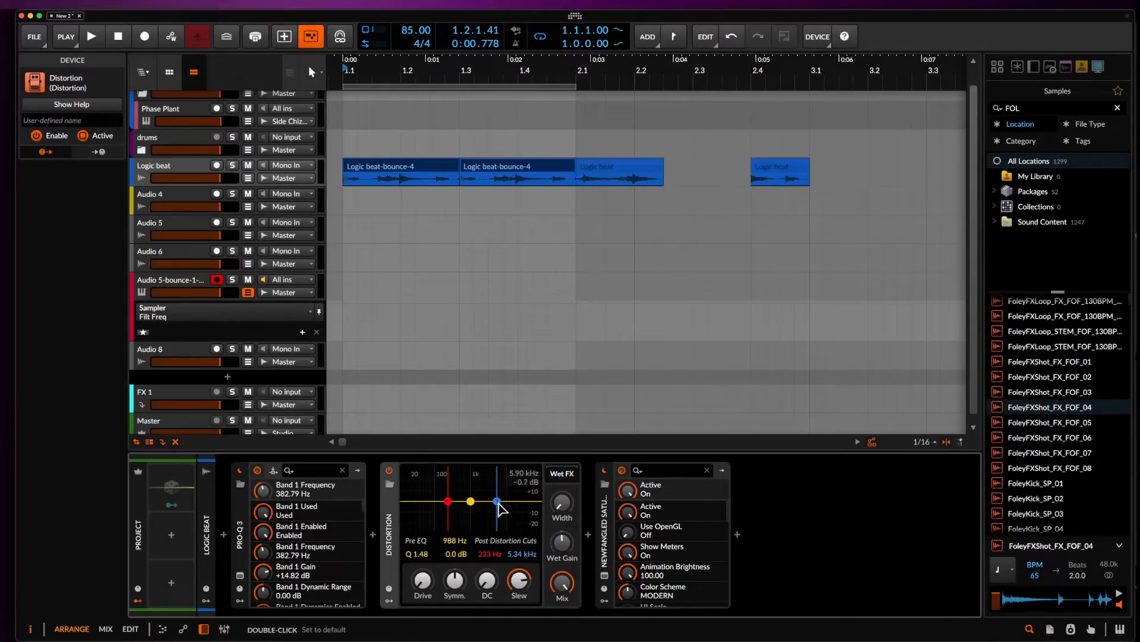
Open the Distortion's post cuts to 16.4 Hz and 21.1 kHz, boost its pre EQ +17.2 dB at 276 Hz, and play the loop.
drag(498, 502, 525, 499)
drag(454, 499, 380, 504)
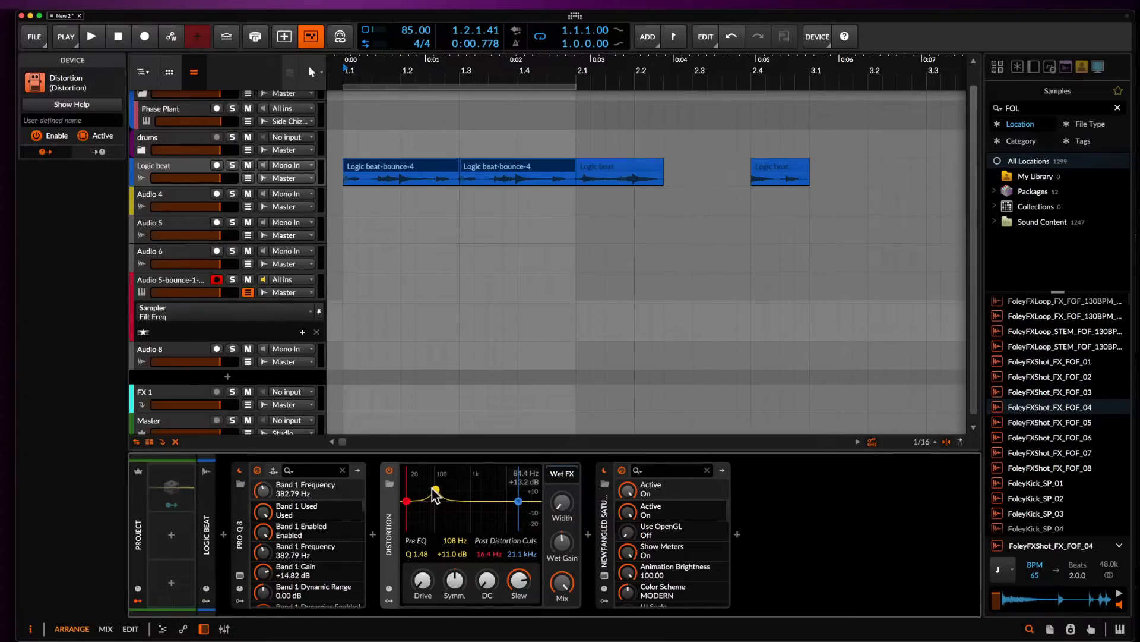
mouse_move(436, 490)
mouse_down()
mouse_move(454, 500)
mouse_move(451, 489)
mouse_move(440, 493)
mouse_move(452, 486)
mouse_up()
key(space)
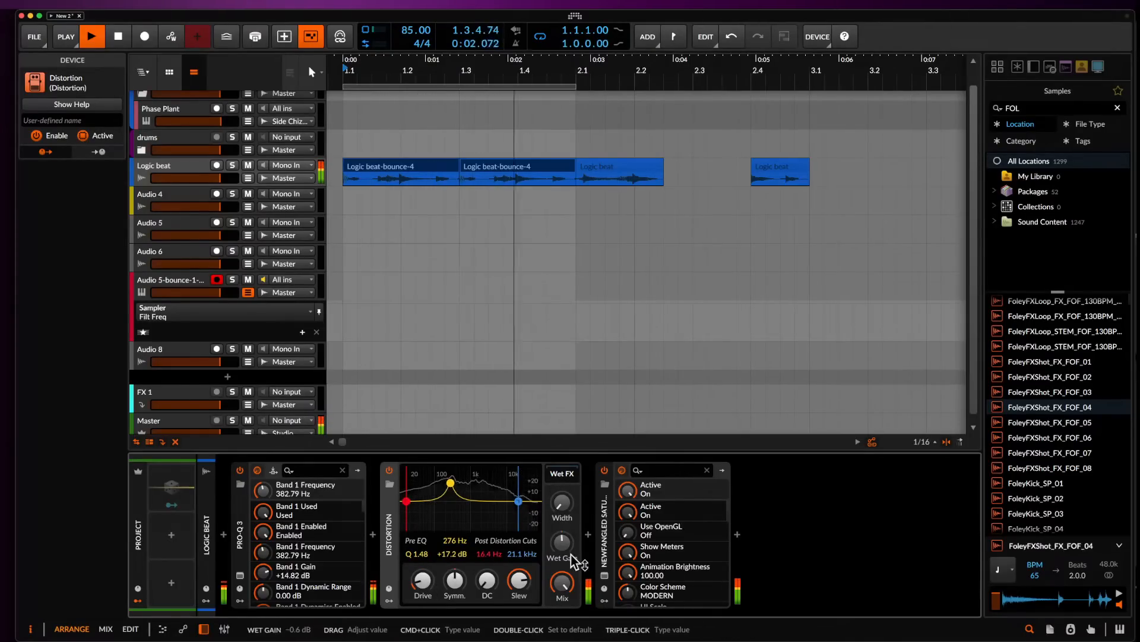
Lower the Distortion's mix to about 29% and collapse the device.
click(562, 582)
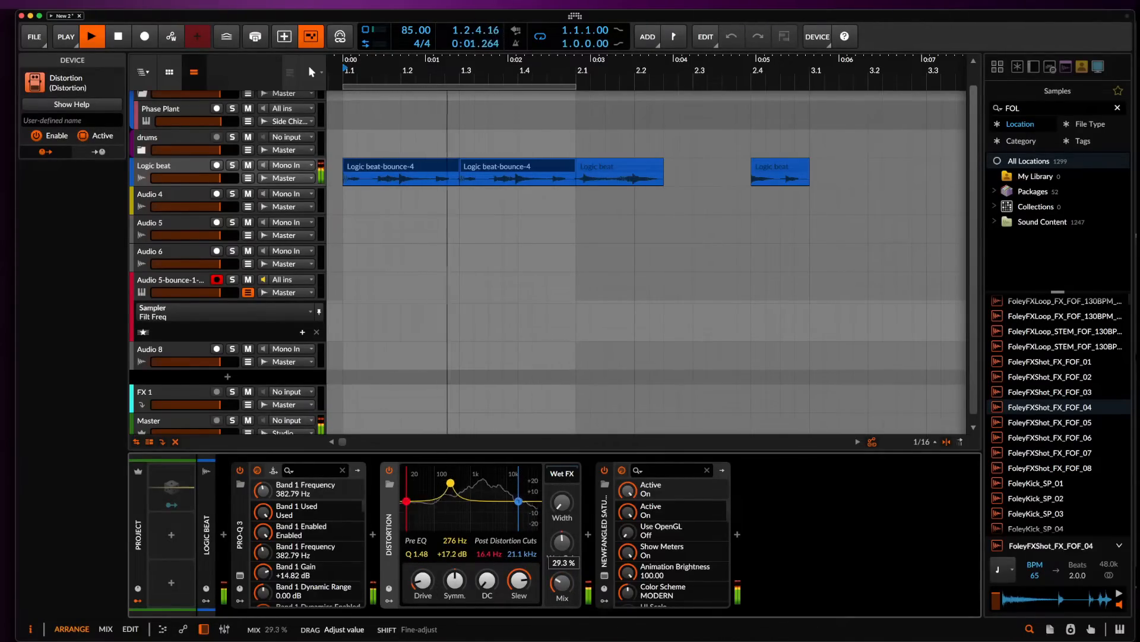
key(space)
double_click(390, 527)
Insert the OTT multiband compressor between Distortion and Newfangled Saturate.
click(404, 534)
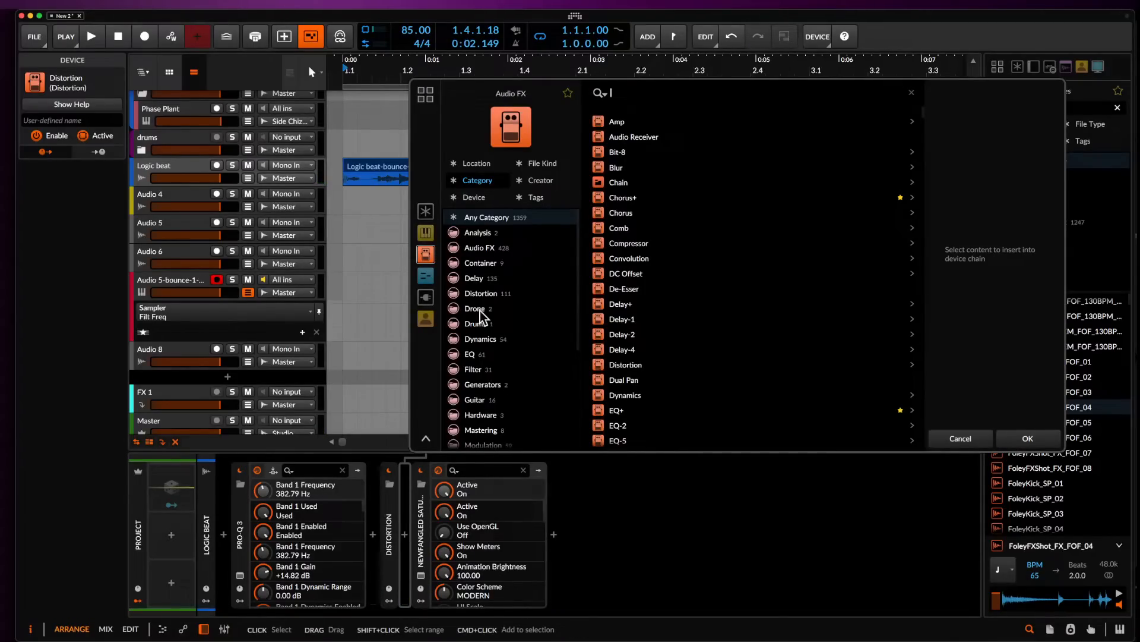
text(OTT)
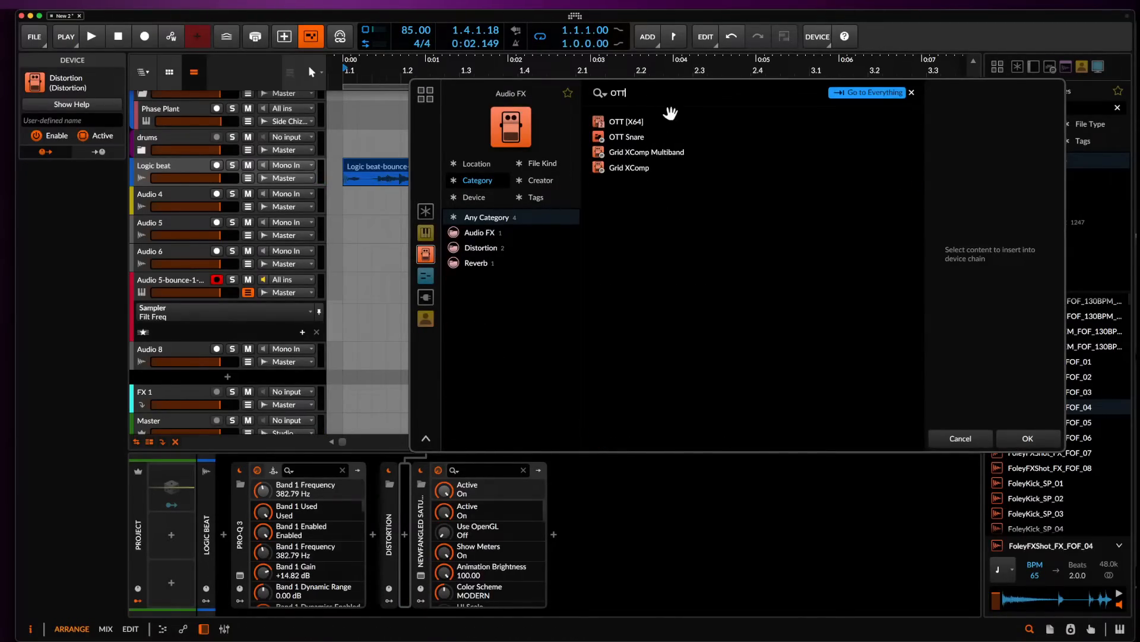
click(633, 123)
click(1028, 438)
Set OTT's time to 1000% and its downward strength to 35% while the loop plays.
key(space)
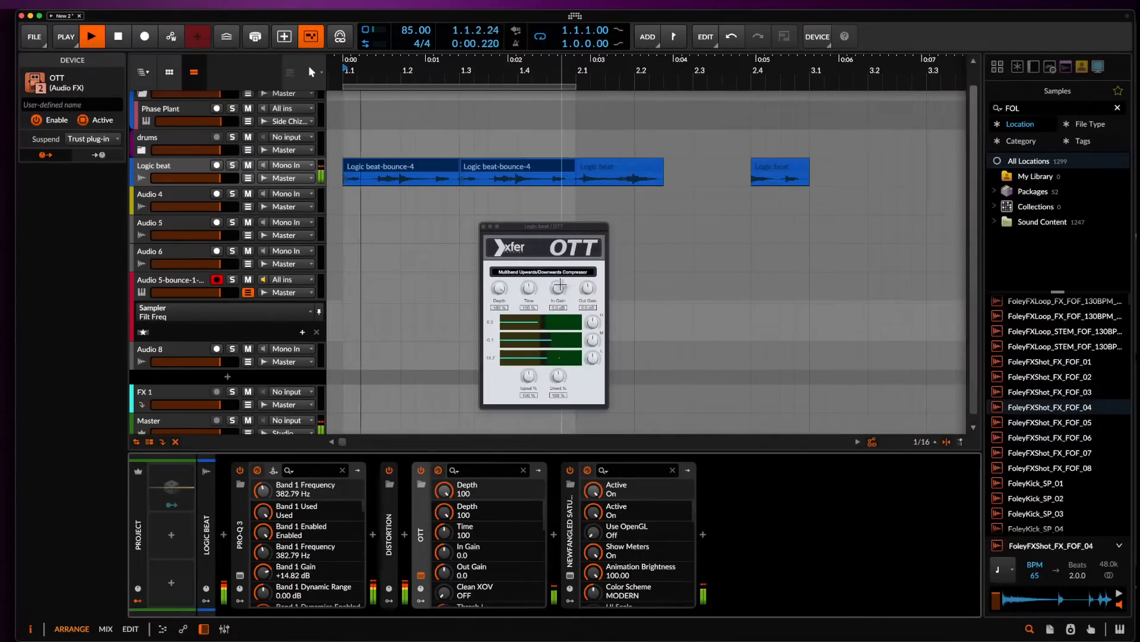
click(501, 289)
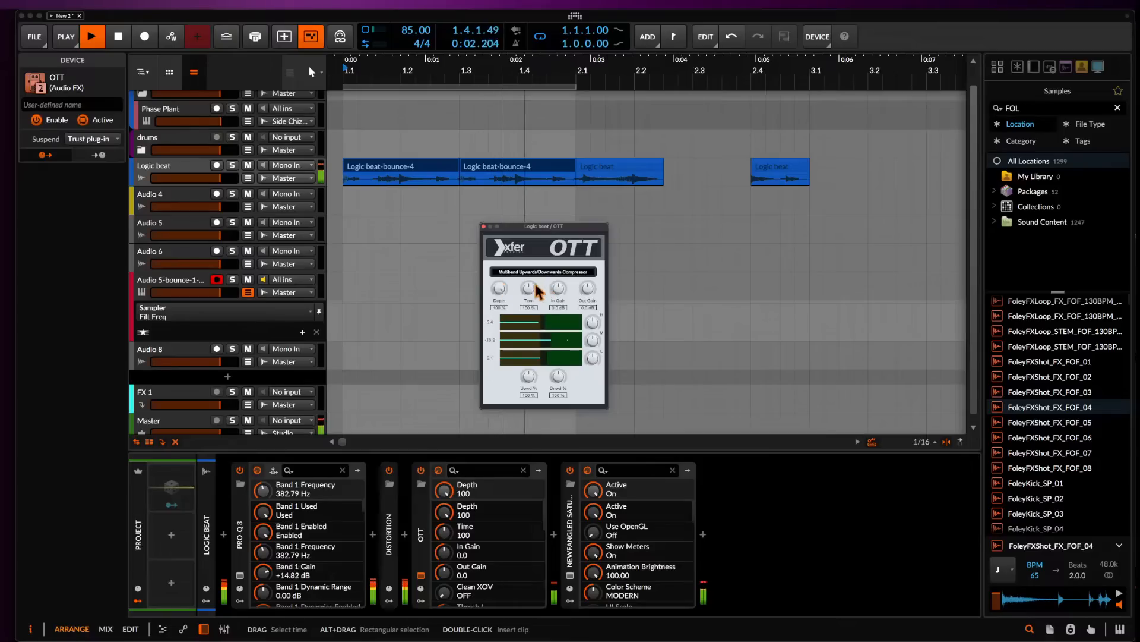
mouse_move(557, 376)
mouse_down()
mouse_move(558, 411)
mouse_move(546, 357)
mouse_up()
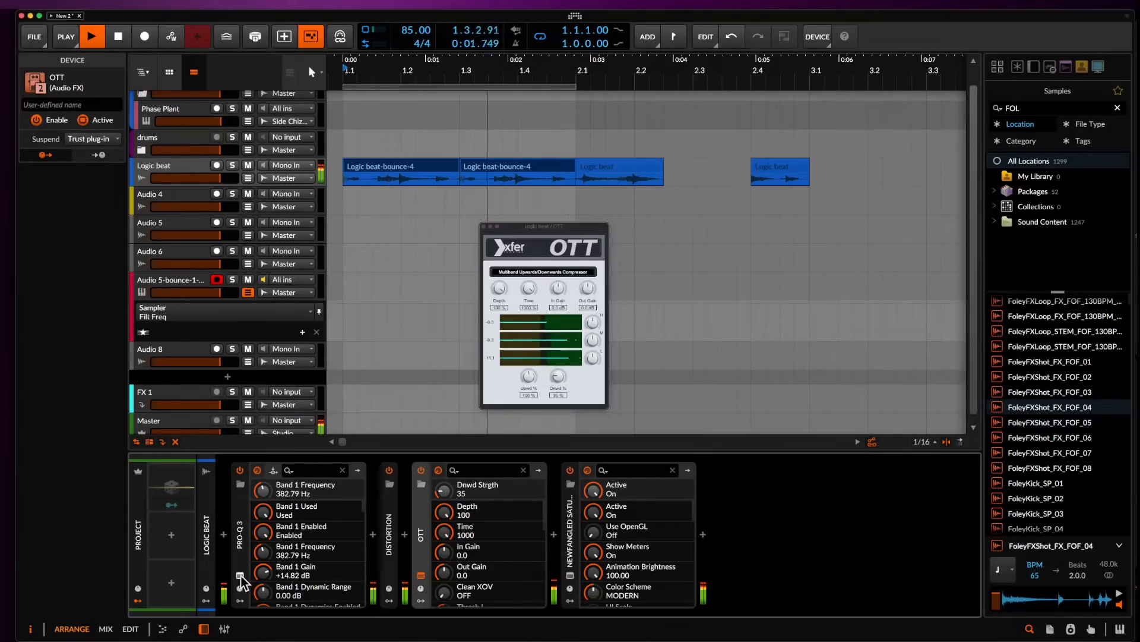
Add a low cut at about 109 Hz with an 18 dB/oct slope in Pro-Q 3.
click(240, 575)
click(87, 283)
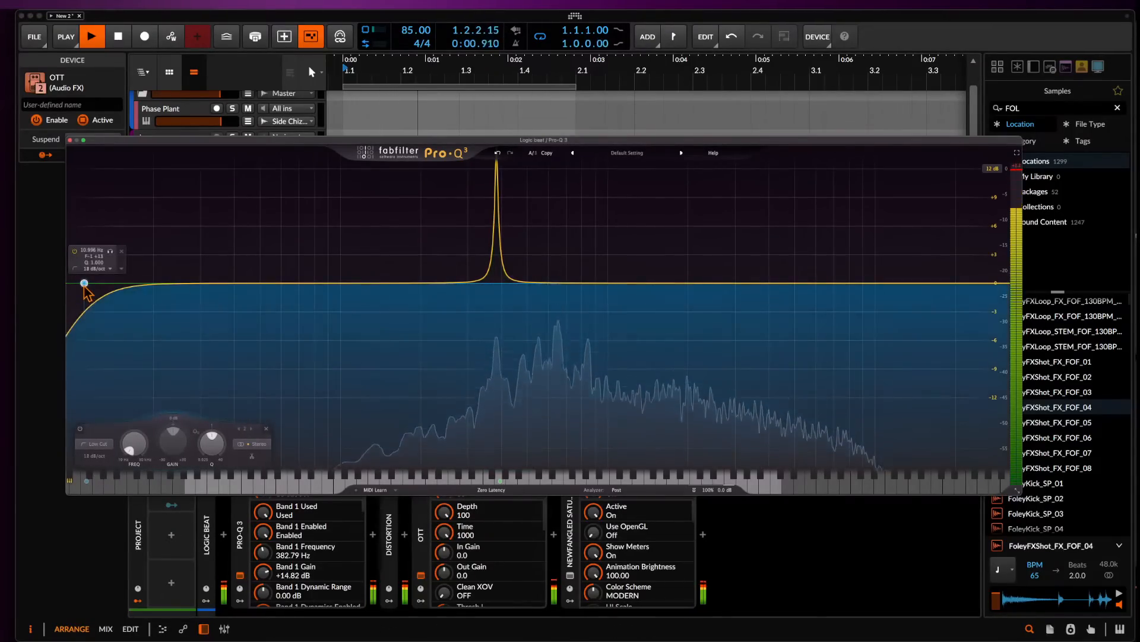
drag(87, 283, 354, 314)
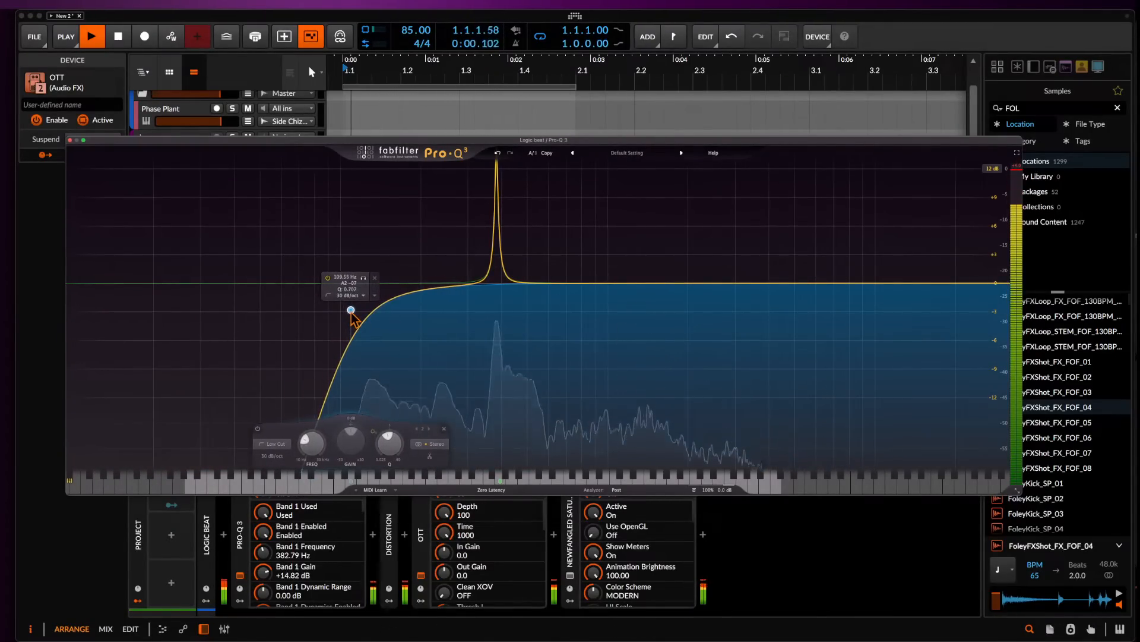
scroll(354, 313, down, 2)
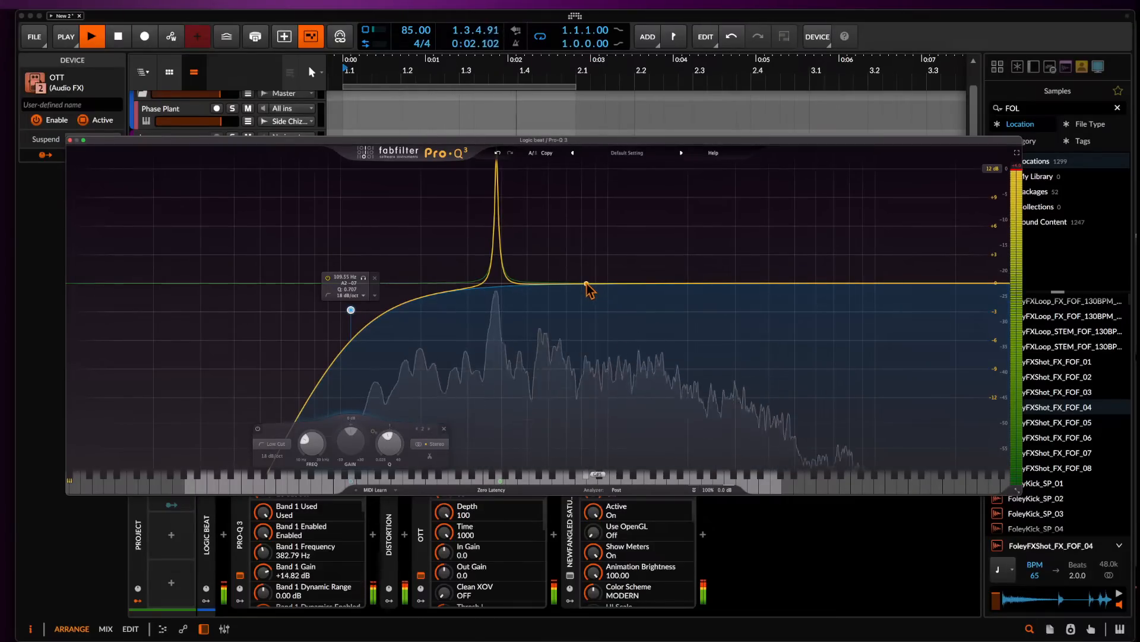
Add Pro-Q 3 bell cuts of about -15 dB at 972 Hz and -20 dB at 2065 Hz, and close the plug-in window.
drag(586, 293, 604, 428)
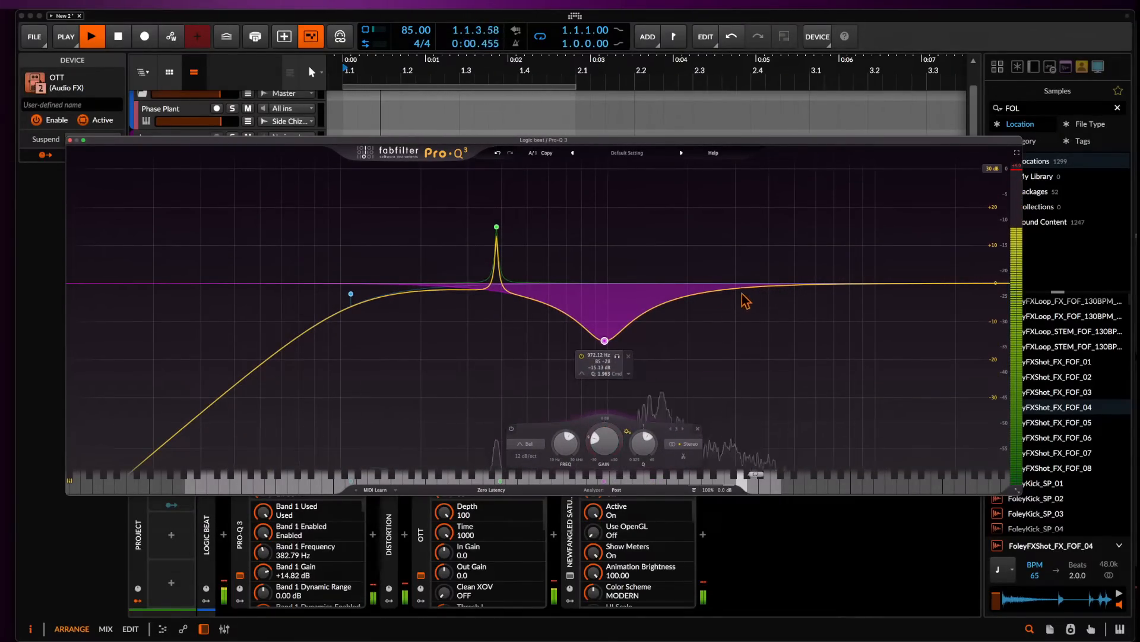
drag(743, 300, 692, 363)
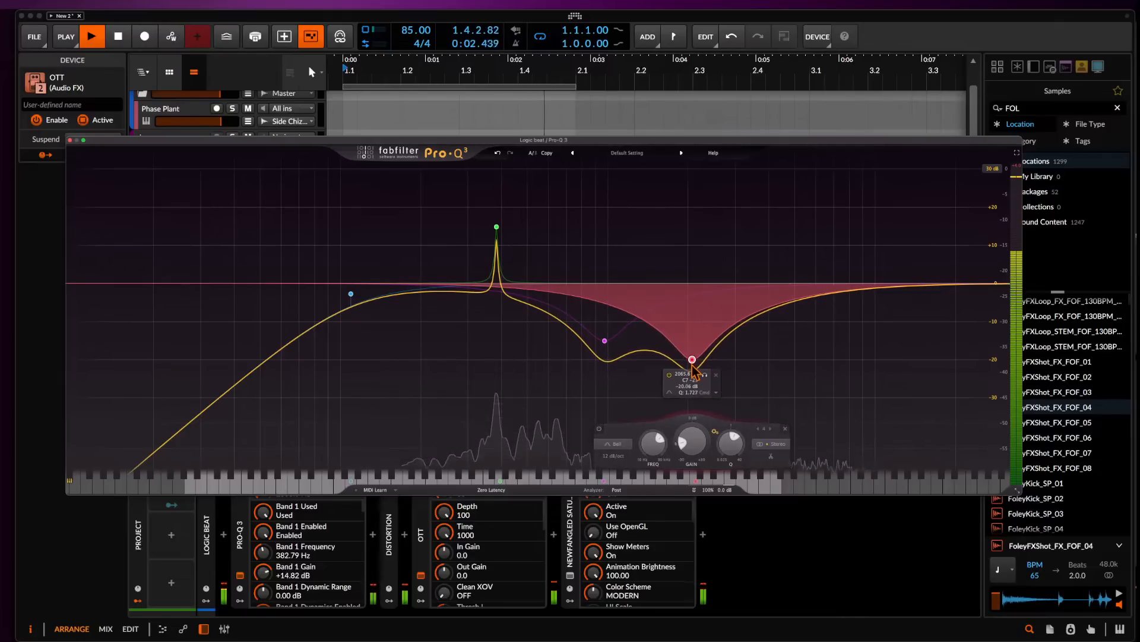
click(70, 140)
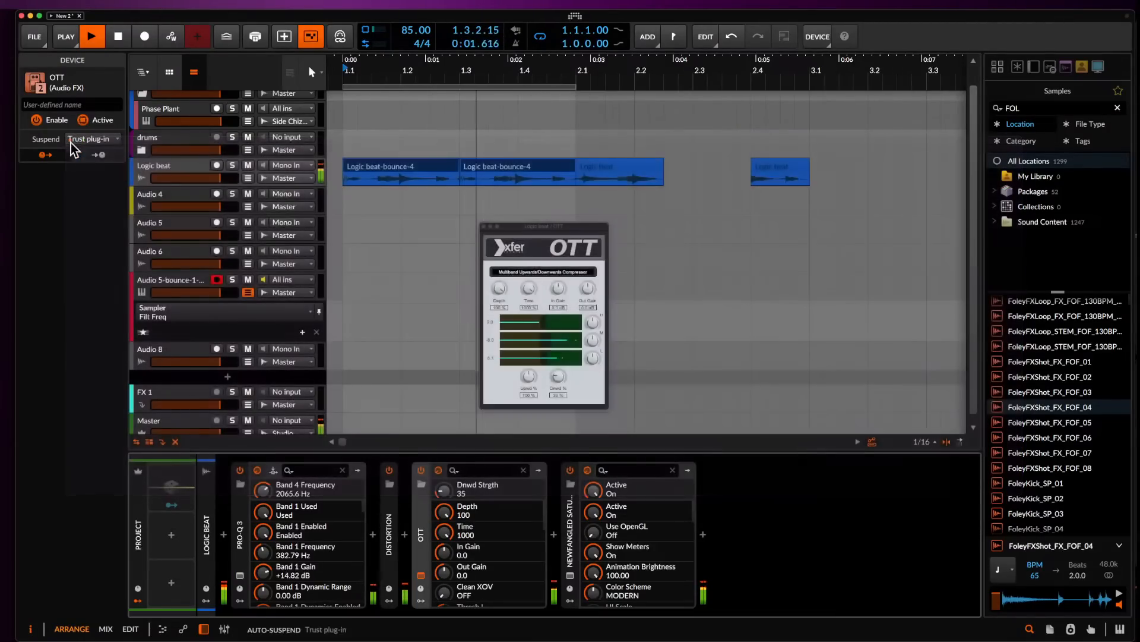
Stop playback and insert kHs Delay between Distortion and OTT.
key(space)
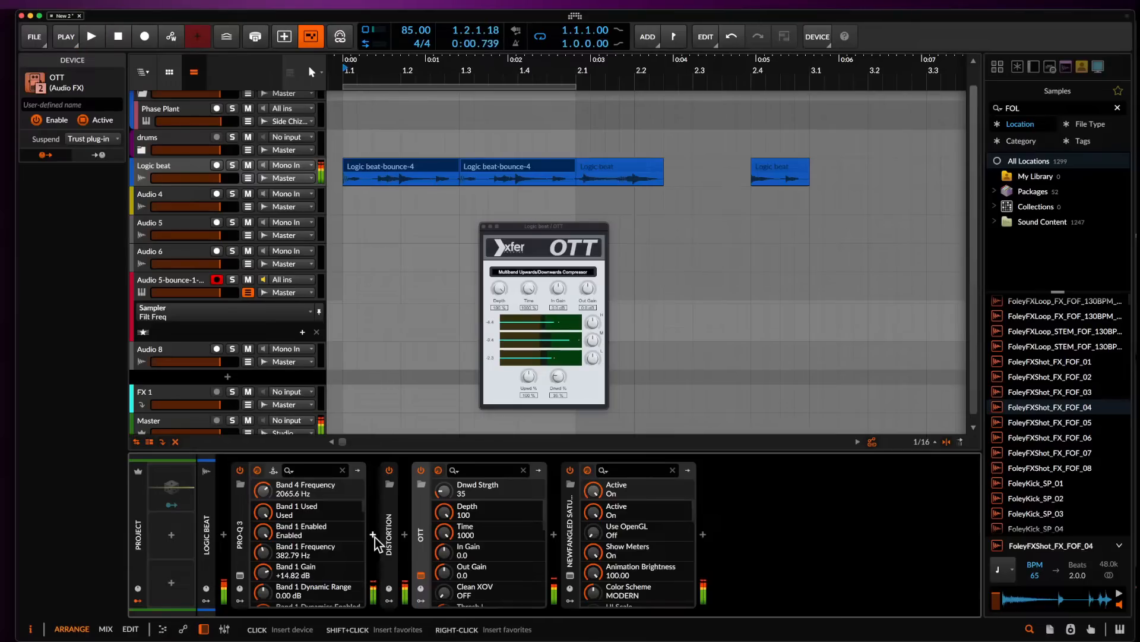
click(406, 536)
text(DE)
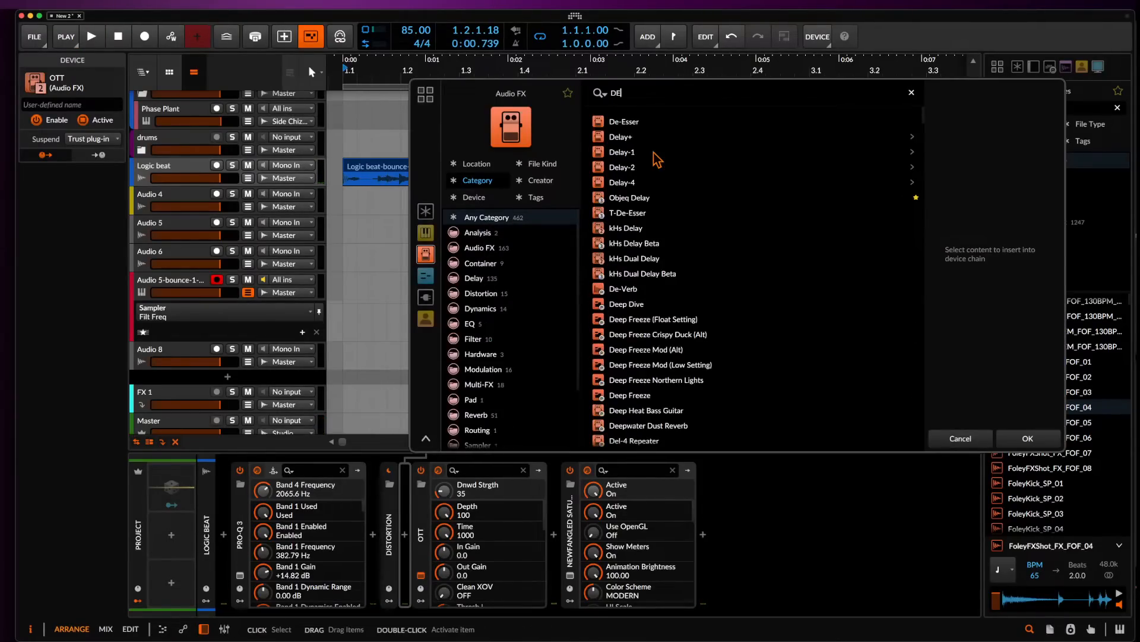
click(629, 151)
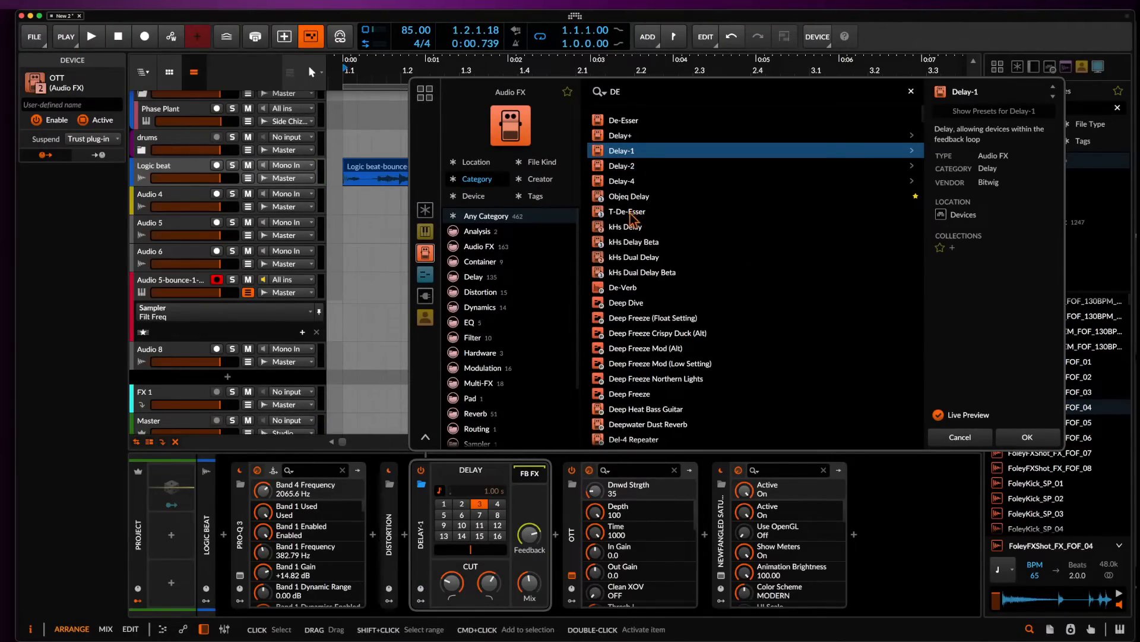
click(630, 227)
click(1027, 436)
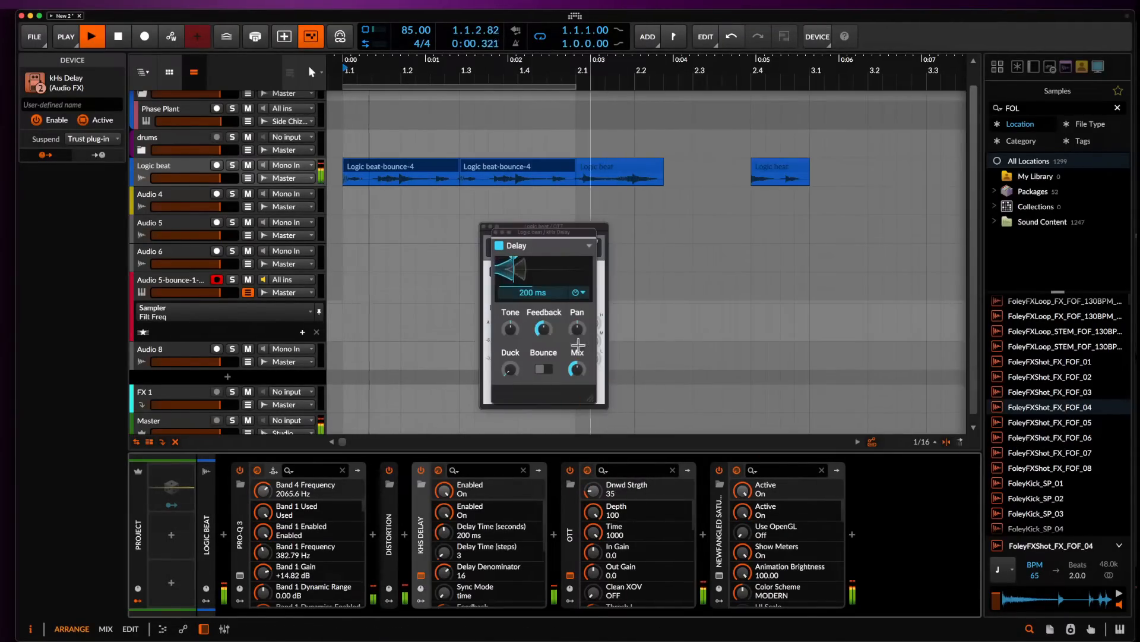
Set the kHs Delay time to 19.1 ms and its mix to 21% while the loop plays.
mouse_move(533, 293)
mouse_down()
mouse_move(533, 313)
mouse_move(533, 294)
mouse_up()
drag(548, 338, 533, 289)
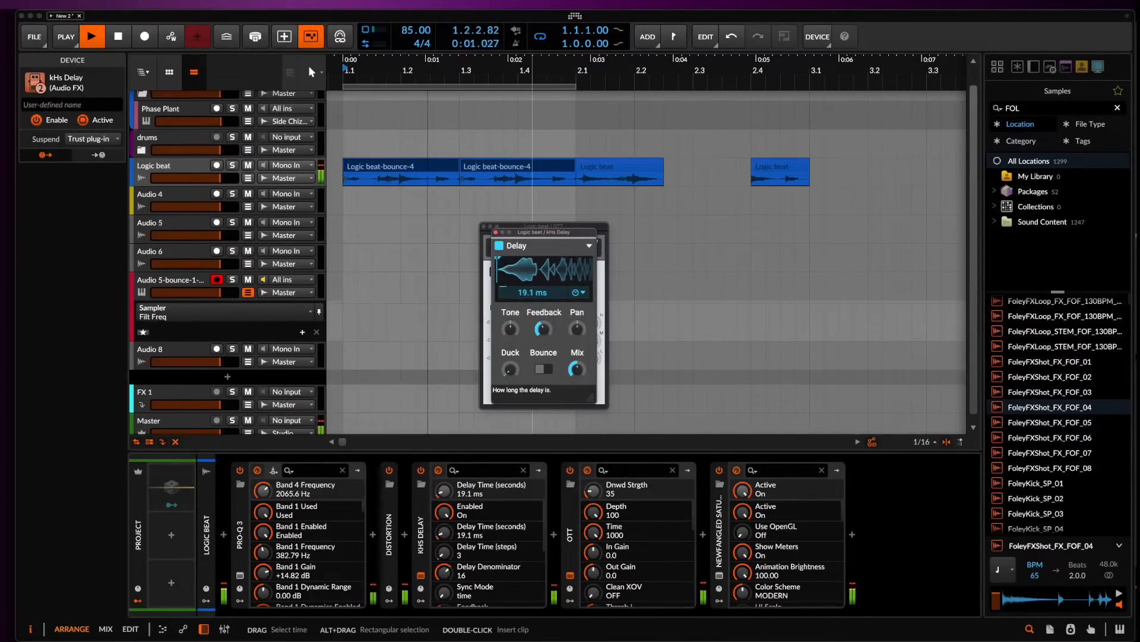
drag(581, 373, 581, 392)
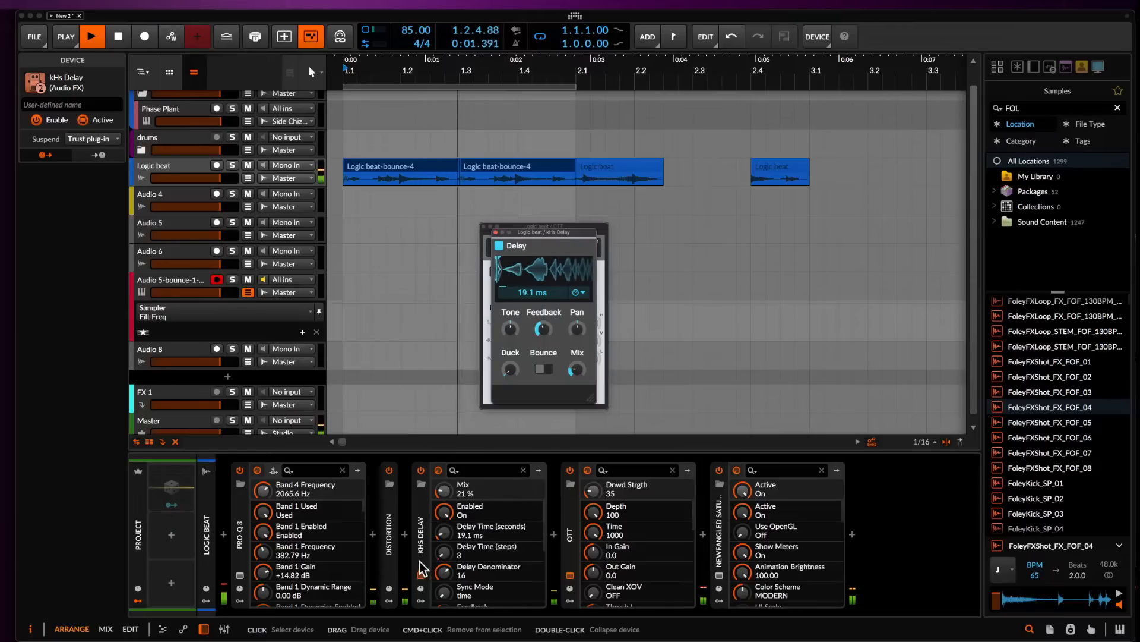
Move kHs Delay ahead of Distortion and close the Delay and OTT plug-in windows.
drag(421, 523, 380, 544)
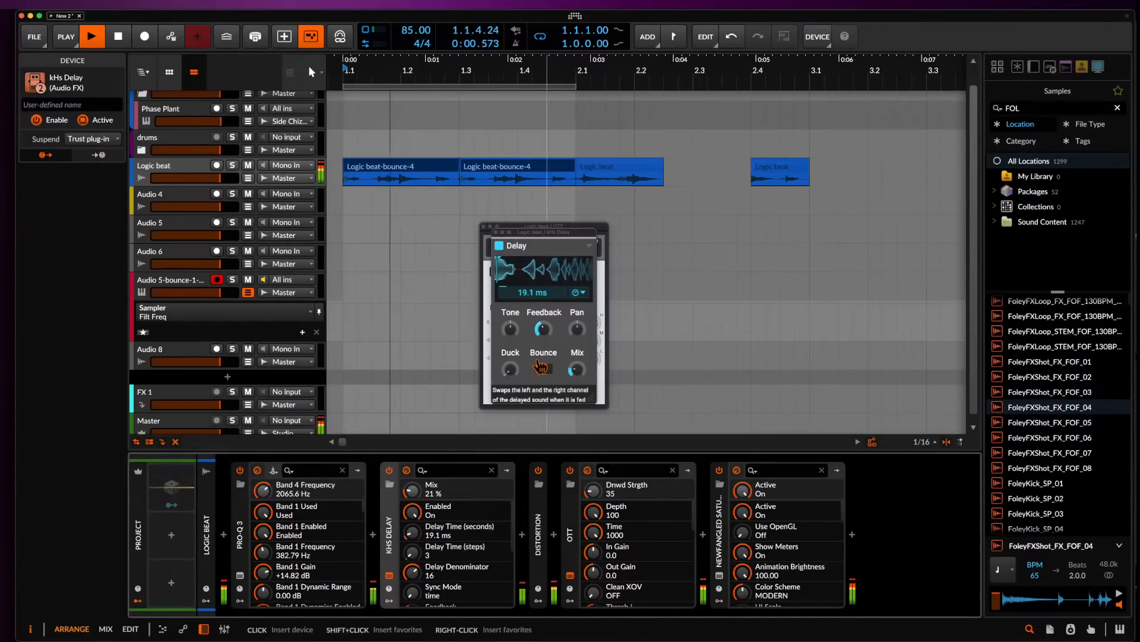
click(497, 232)
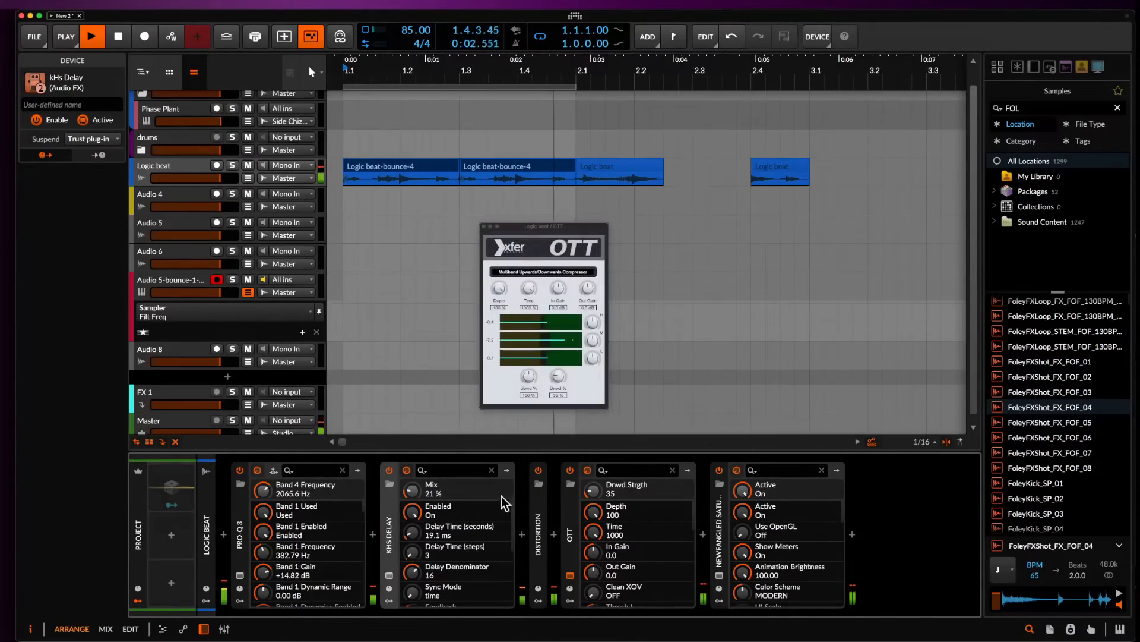
click(483, 226)
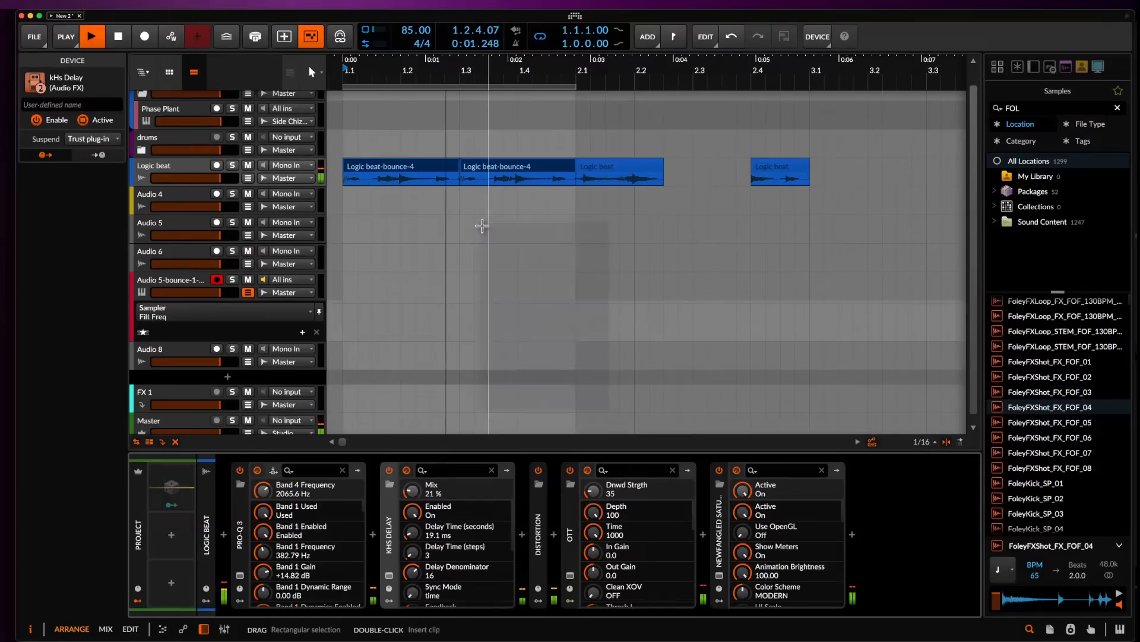
Stop playback, insert Mid-Side Split between kHs Delay and Distortion, and expand it to show its Side chain.
key(space)
click(522, 535)
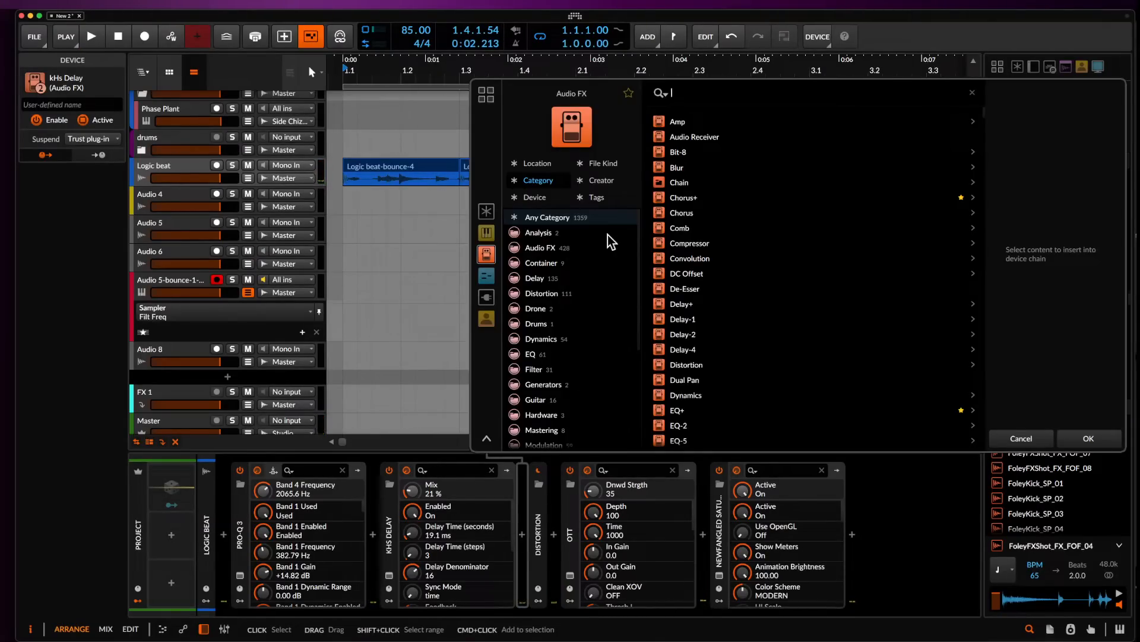
text(MID)
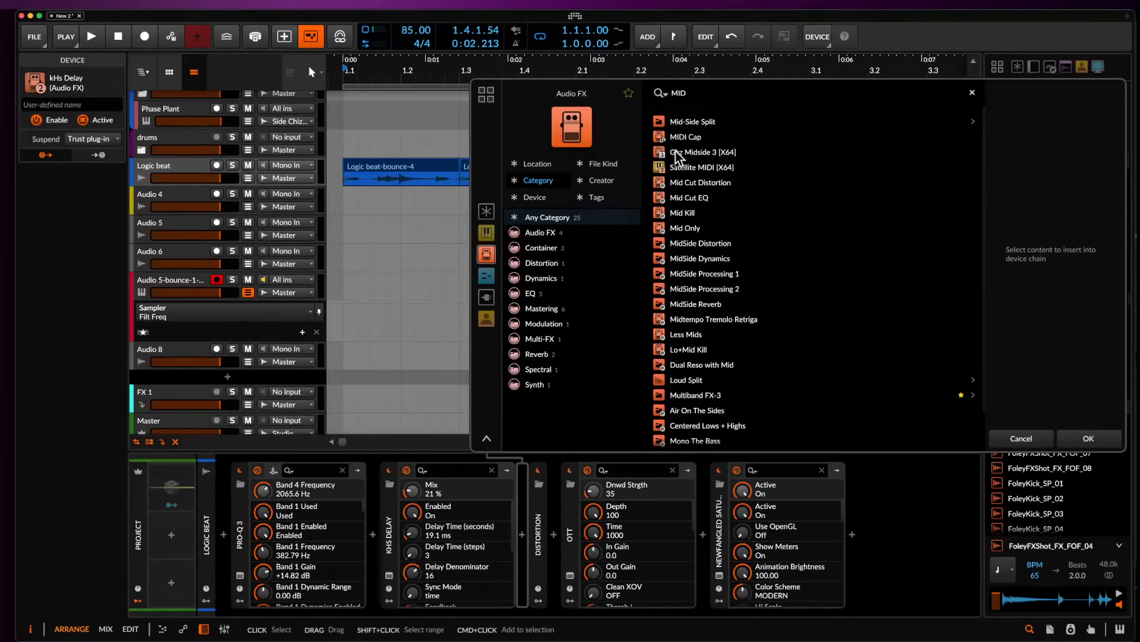
click(683, 121)
click(1083, 440)
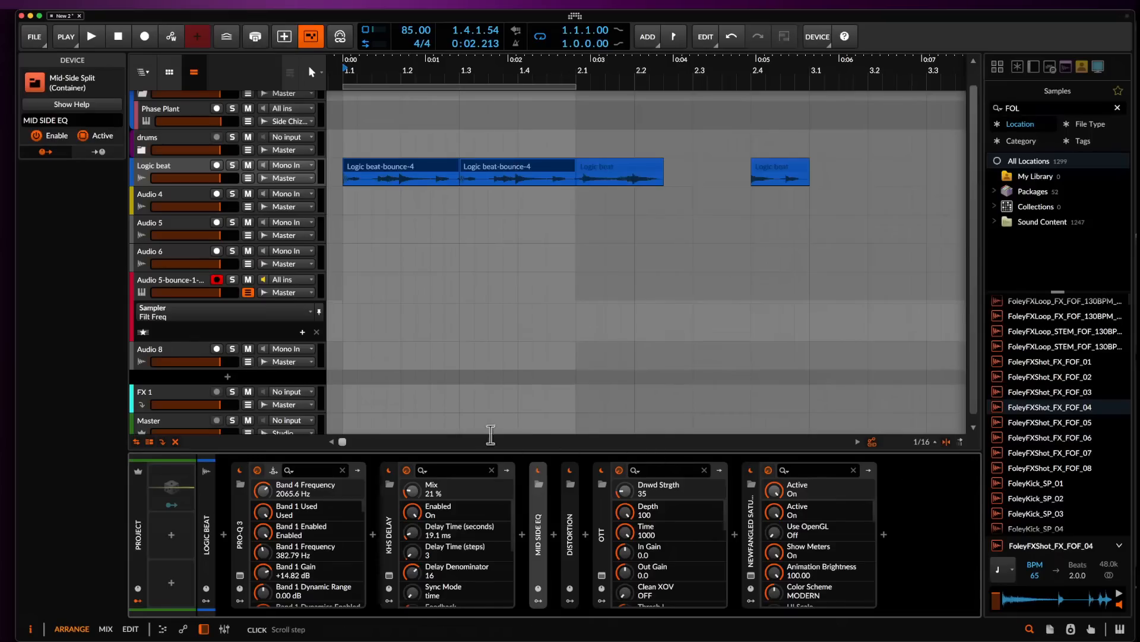
double_click(539, 557)
click(575, 554)
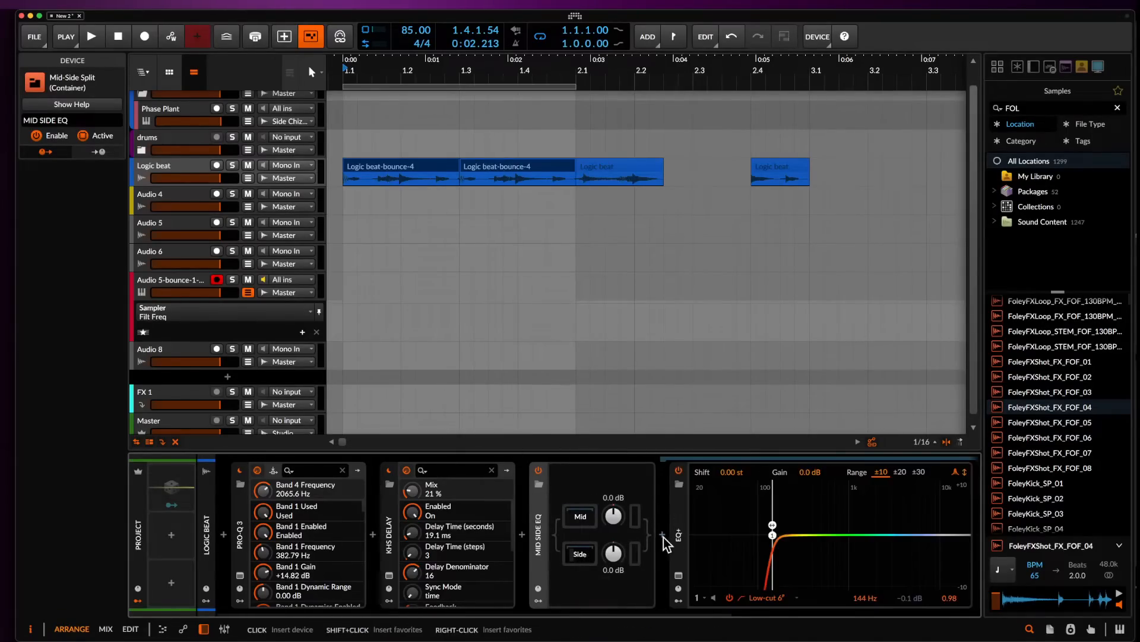
Insert kHs Convolver ahead of EQ+ in the Side chain.
click(663, 535)
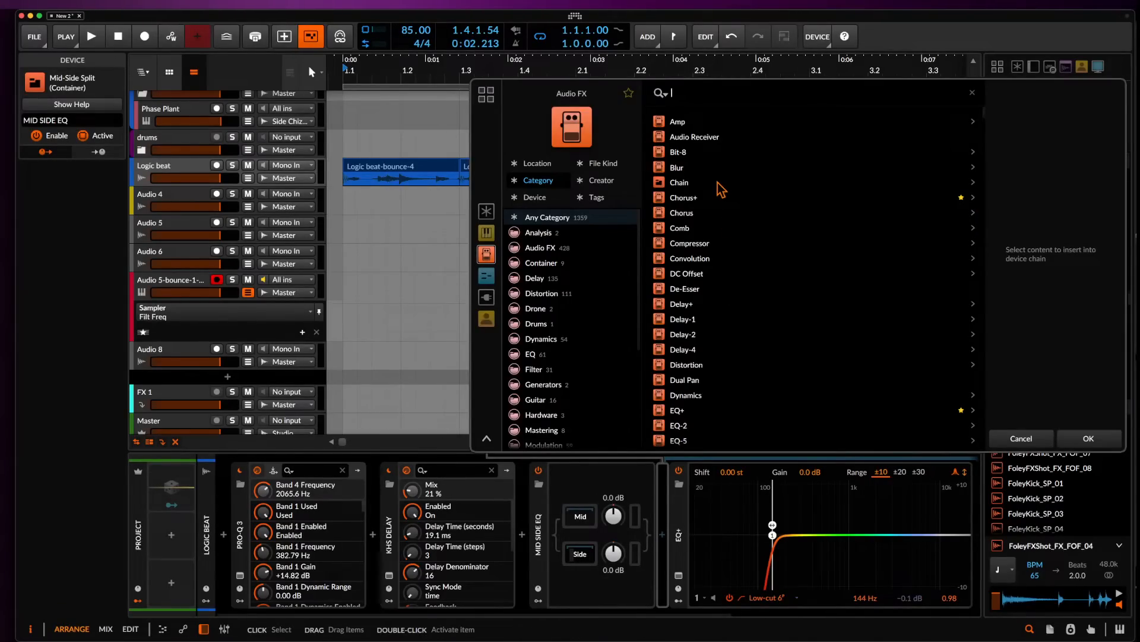
text(KH)
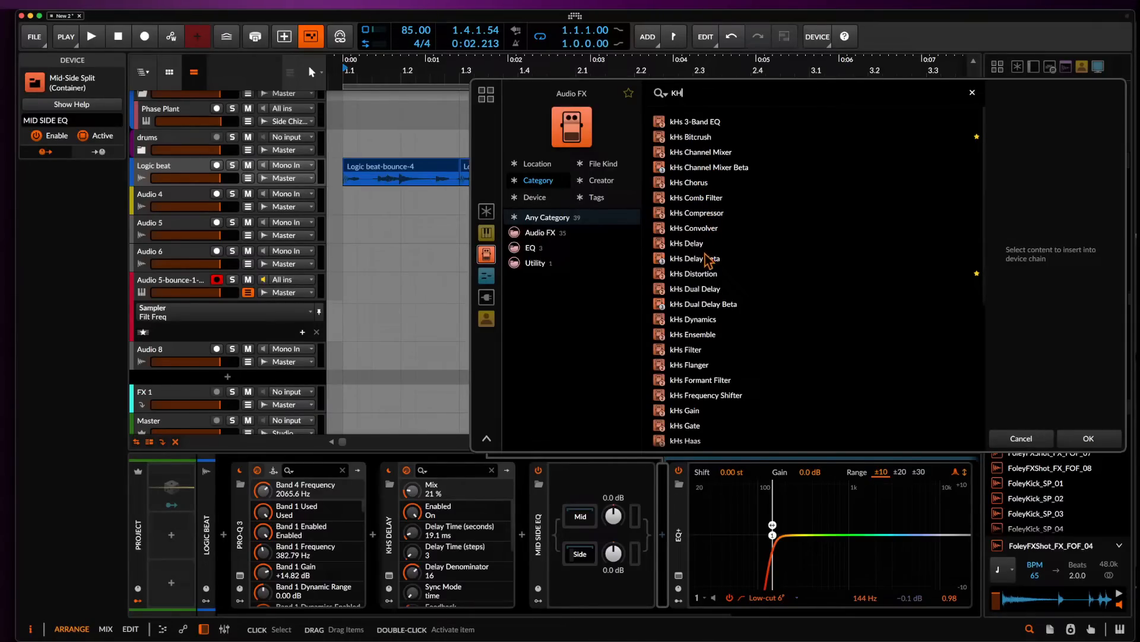
click(689, 340)
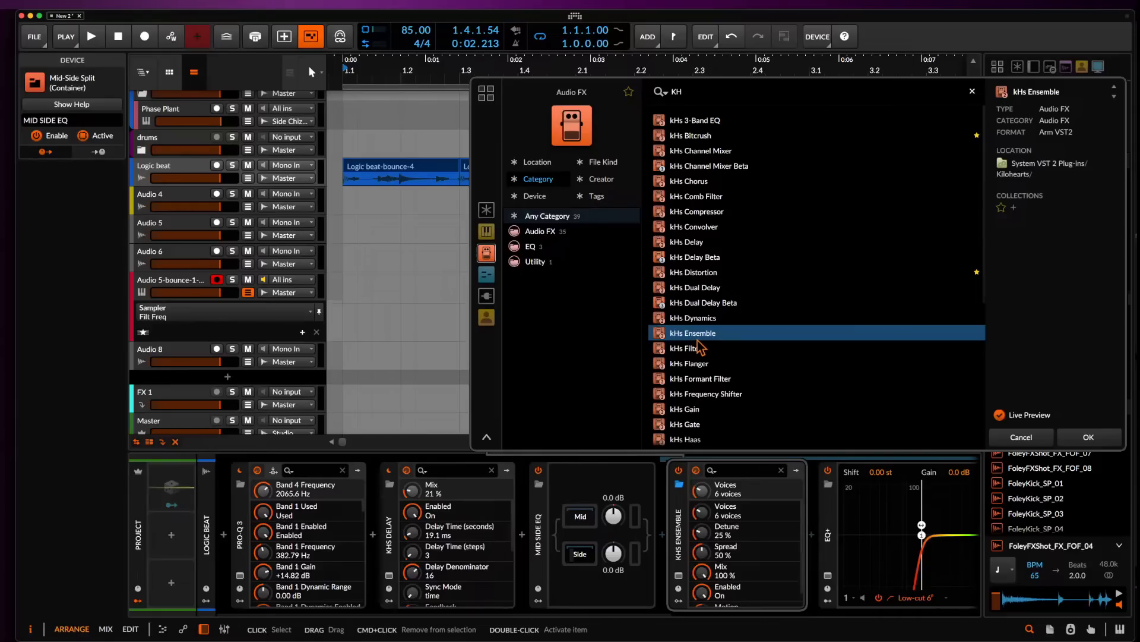
click(692, 226)
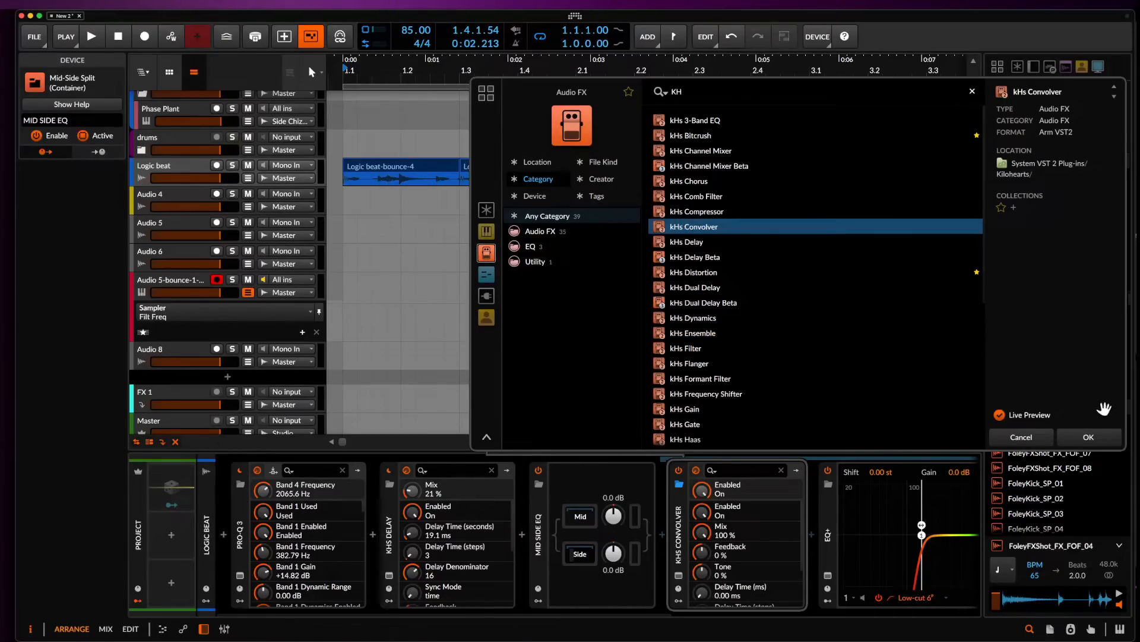
click(1078, 438)
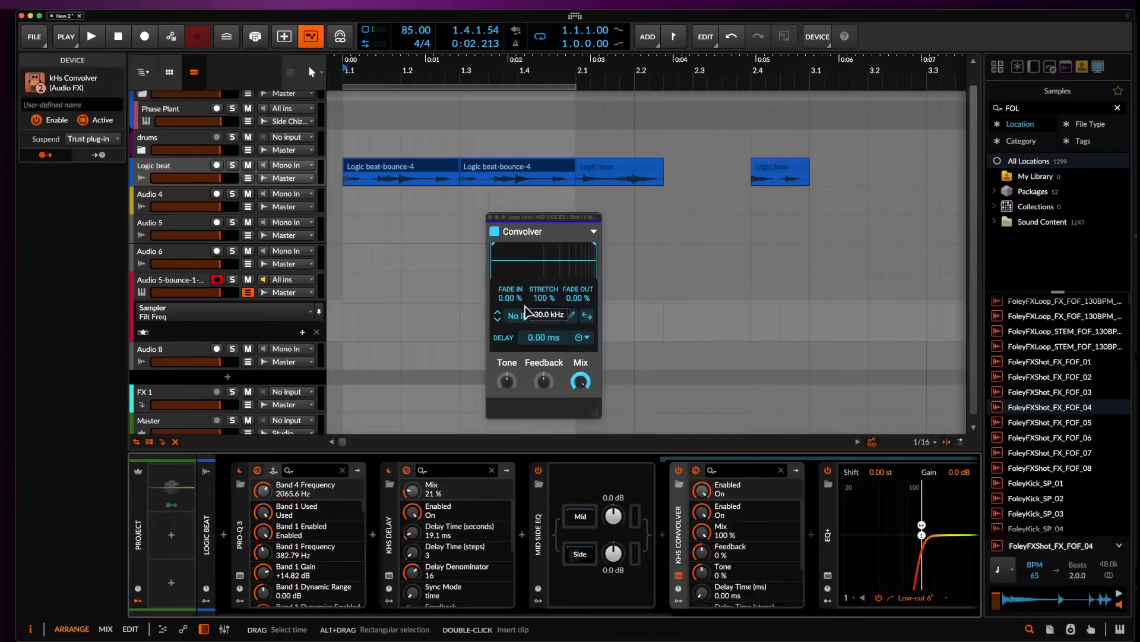
Load the Chapel Center impulse response from the factory Spaces Real folder into the Convolver.
click(558, 316)
scroll(772, 507, down, 5)
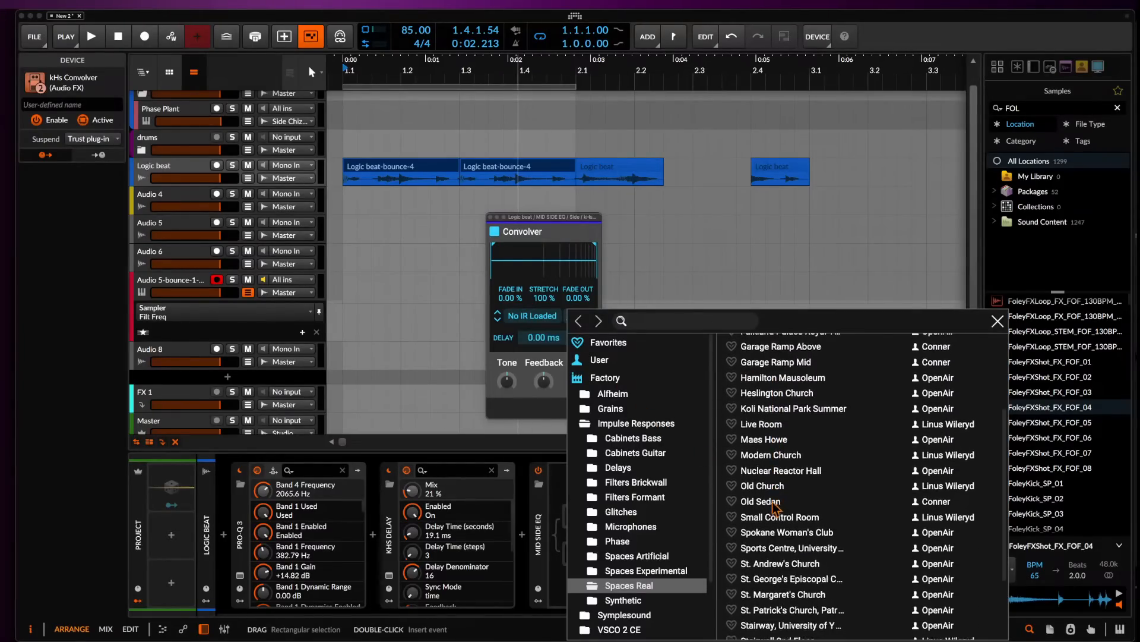
scroll(773, 508, up, 5)
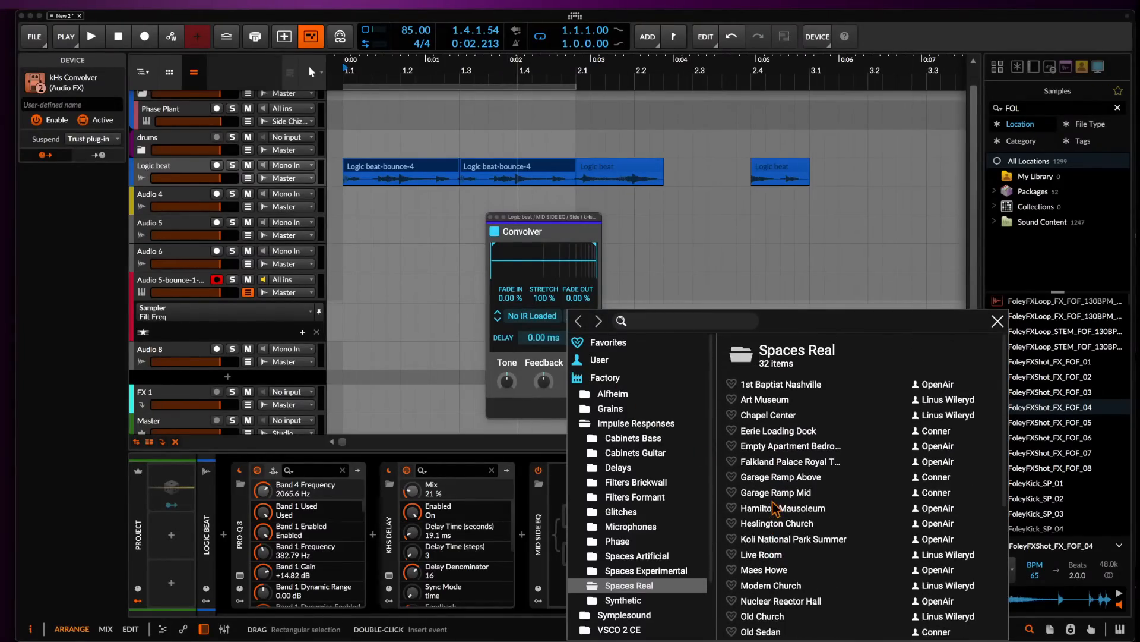
click(753, 414)
click(548, 258)
Set the Convolver's fade out to 100%, trim the impulse to a short section near its start, and audition the loop.
drag(577, 296, 577, 225)
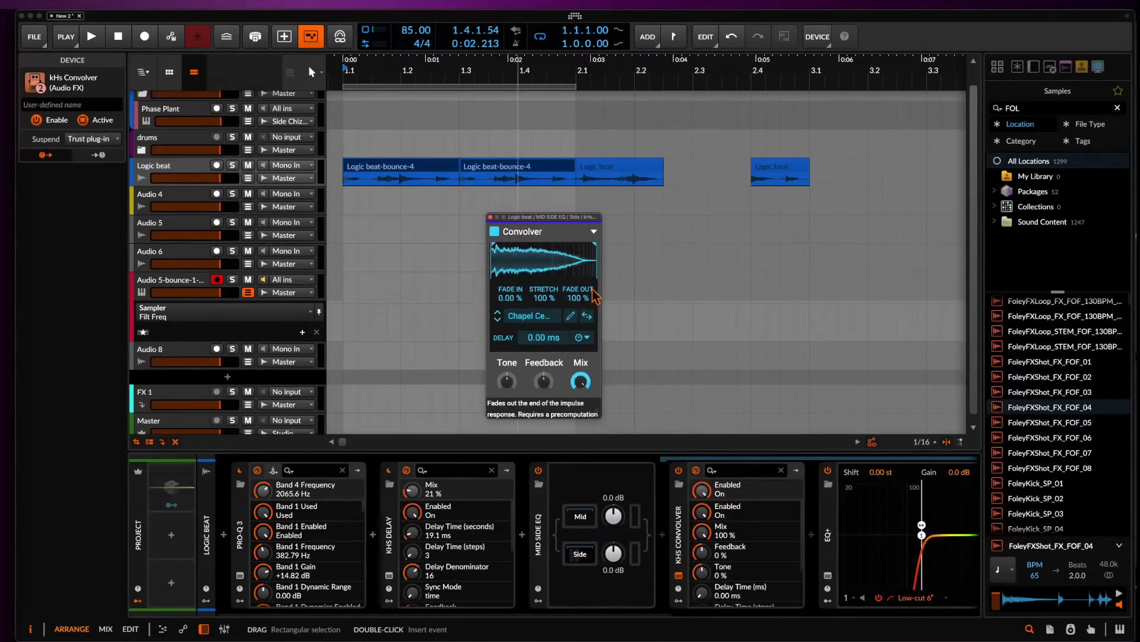
drag(595, 265, 522, 262)
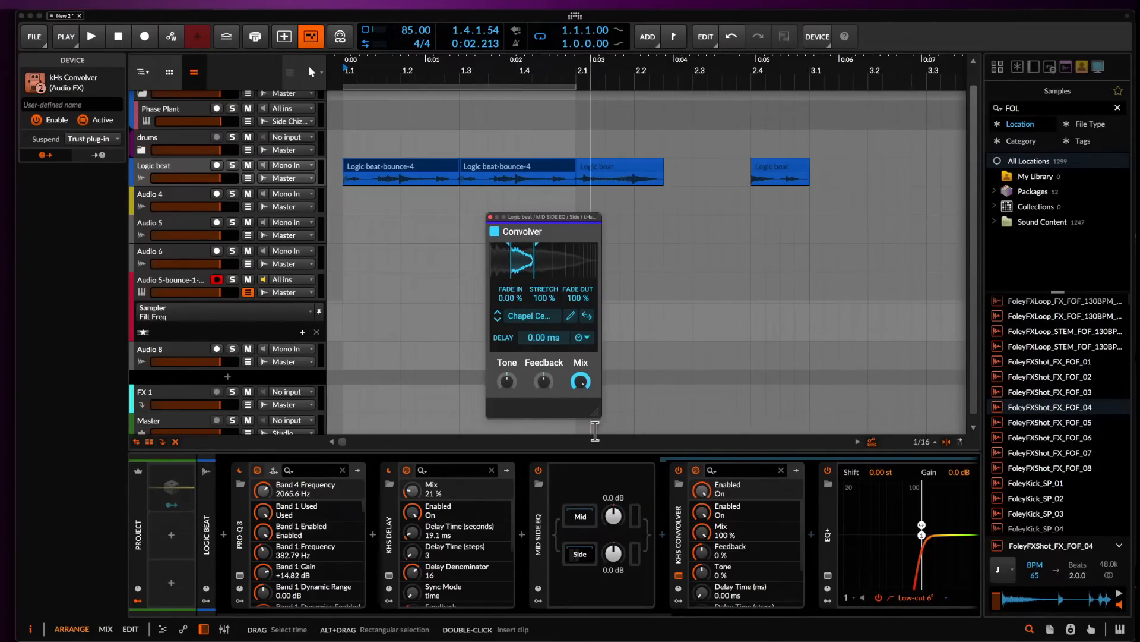
key(space)
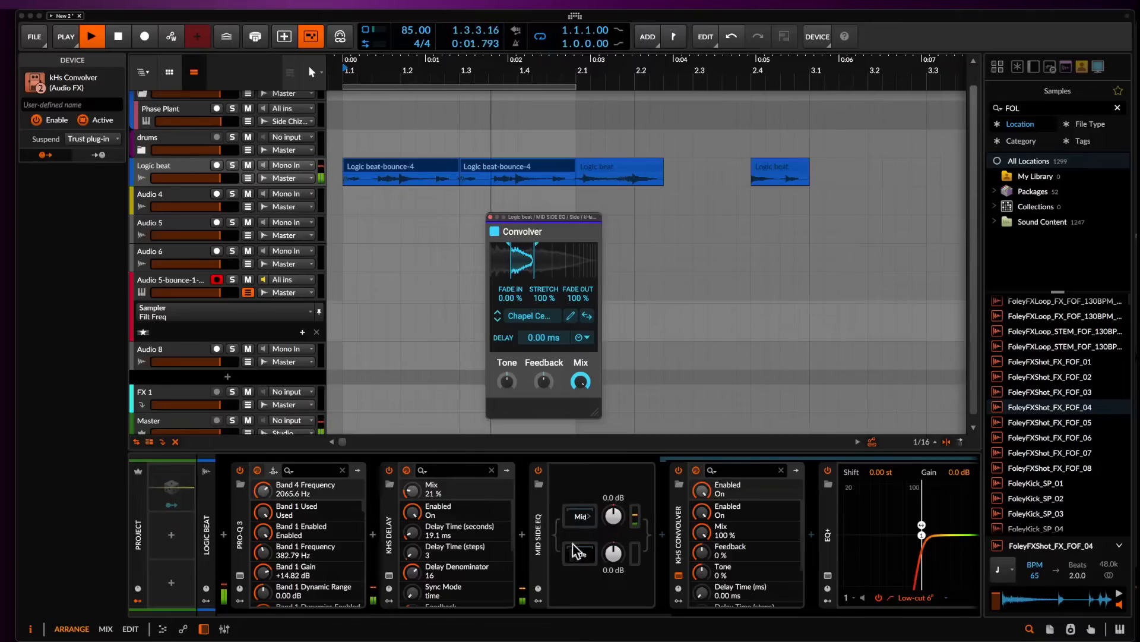
key(space)
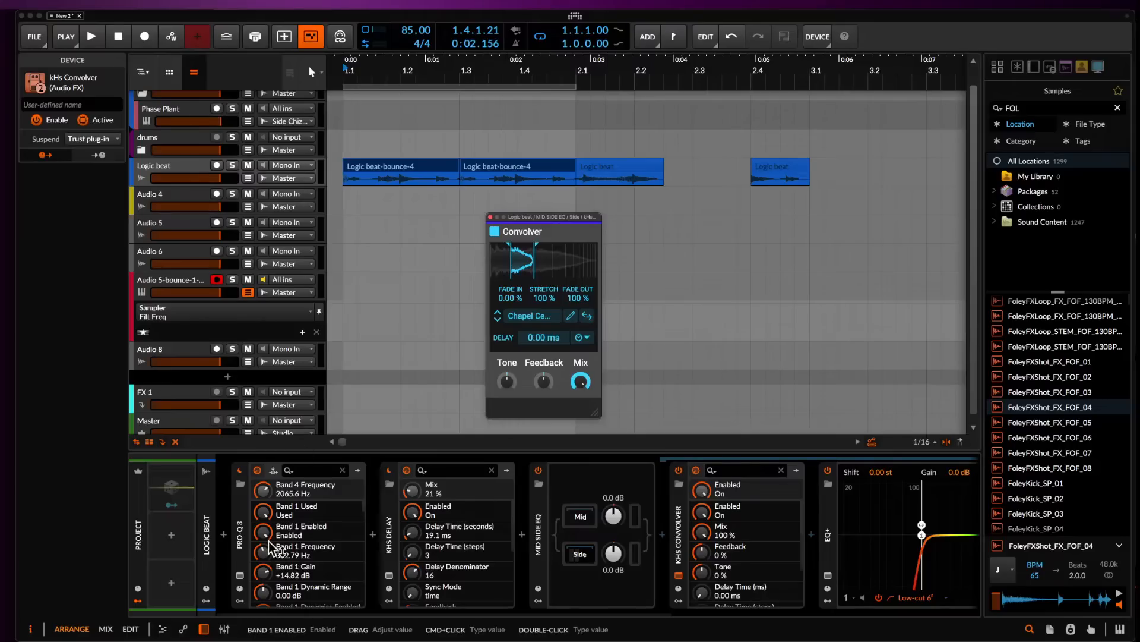
Insert the Chorus device between Pro-Q 3 and kHs Delay.
click(373, 534)
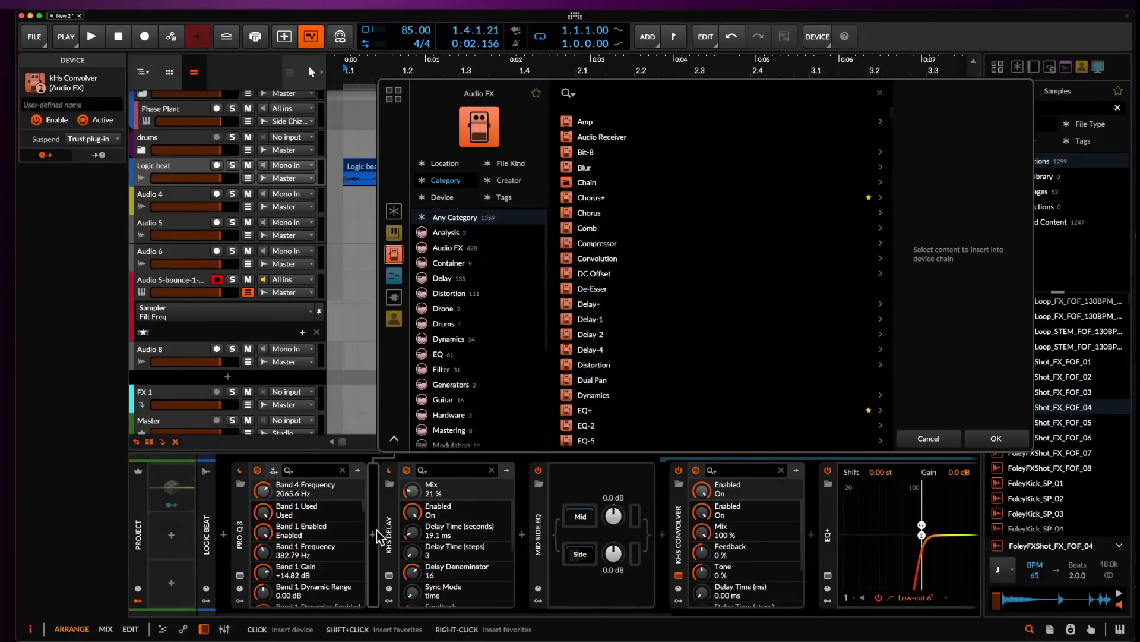
text(CHOR)
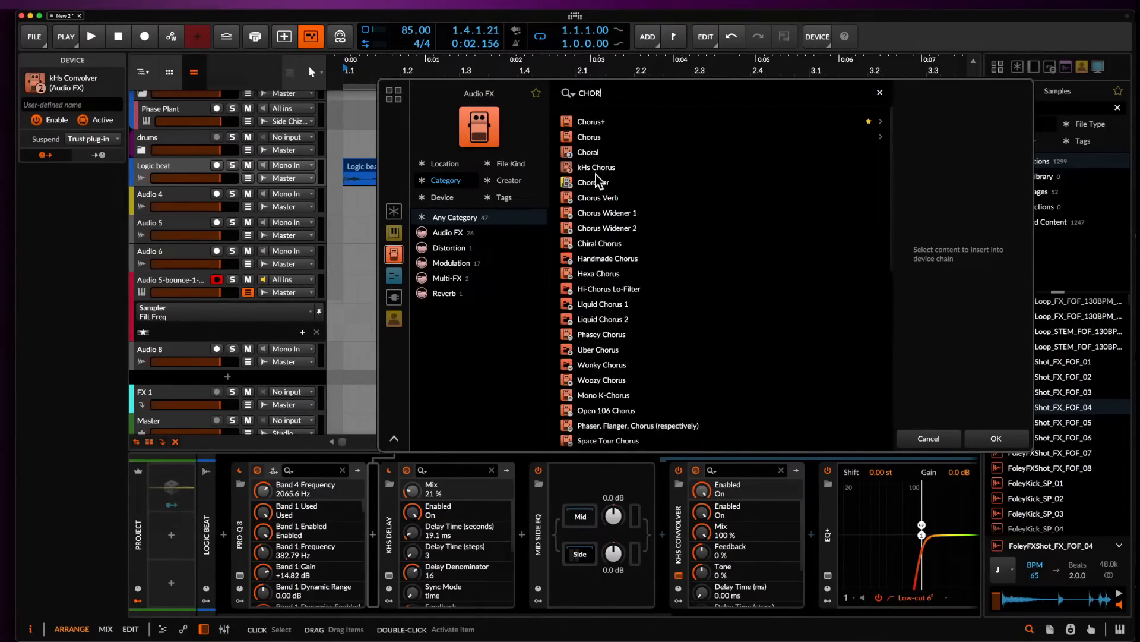
click(594, 138)
click(997, 439)
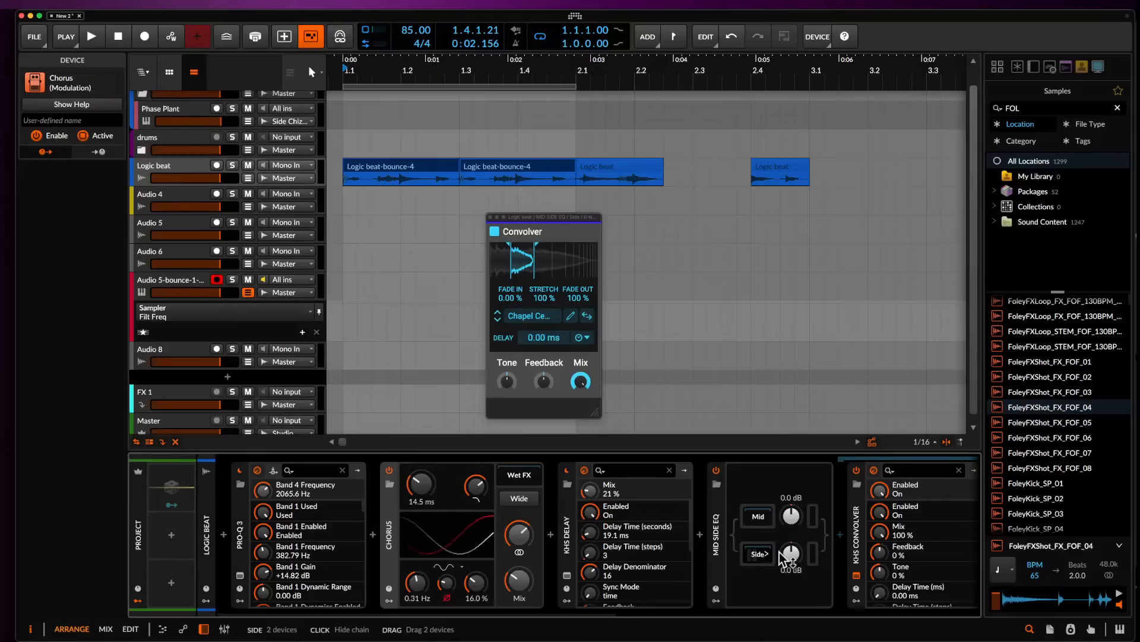
Play the loop and set the Mid level to -24.0 dB and the Side level to +14.9 dB.
key(space)
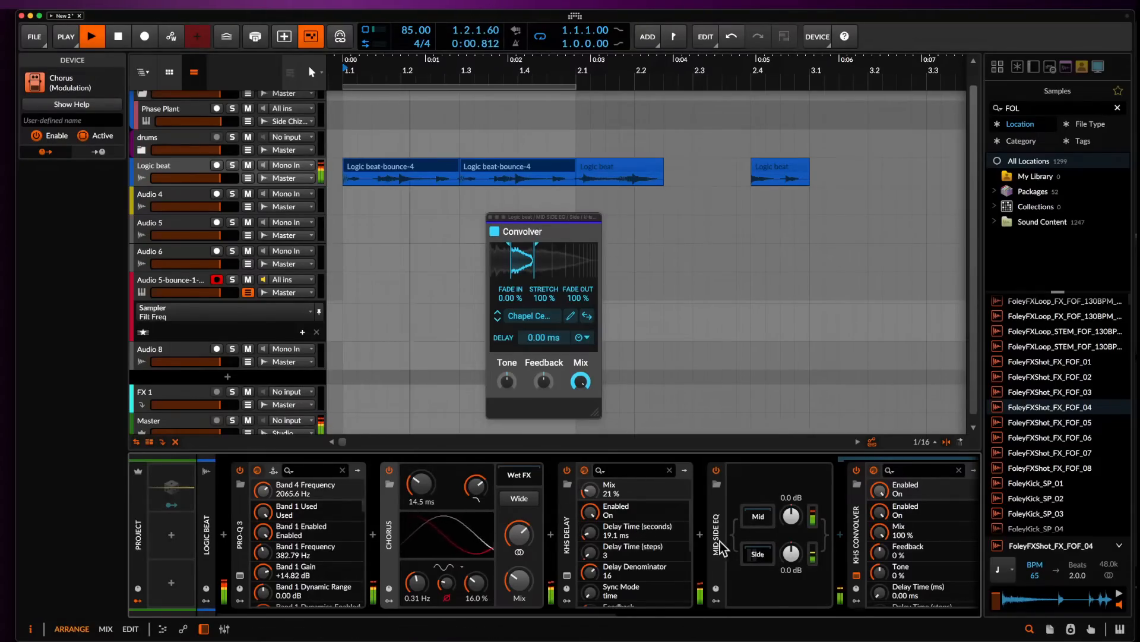
drag(790, 517, 790, 555)
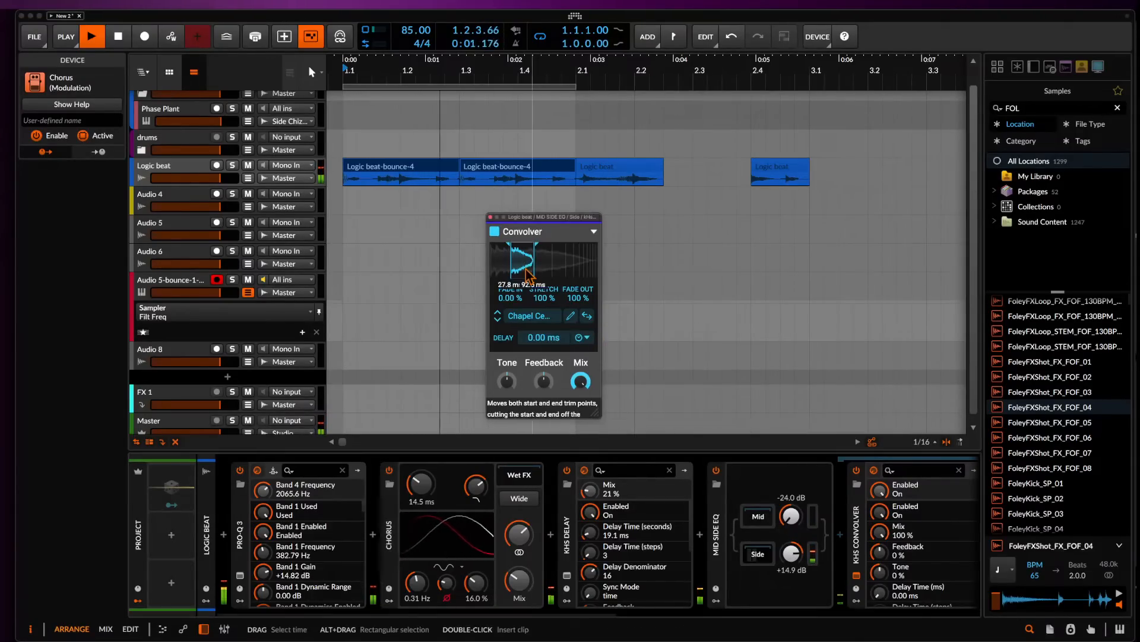
Shift the Convolver's trimmed impulse section toward the end of the response, and collapse the Chorus, kHs Delay, Mid Side EQ and Distortion devices.
drag(526, 274, 564, 262)
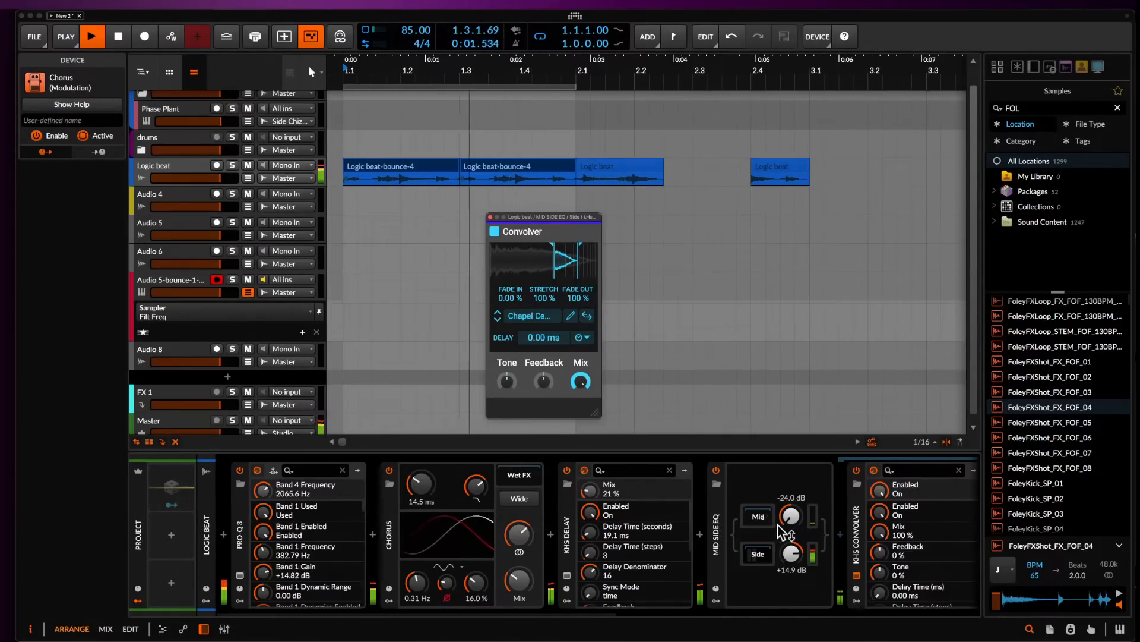
double_click(391, 517)
double_click(421, 523)
double_click(450, 534)
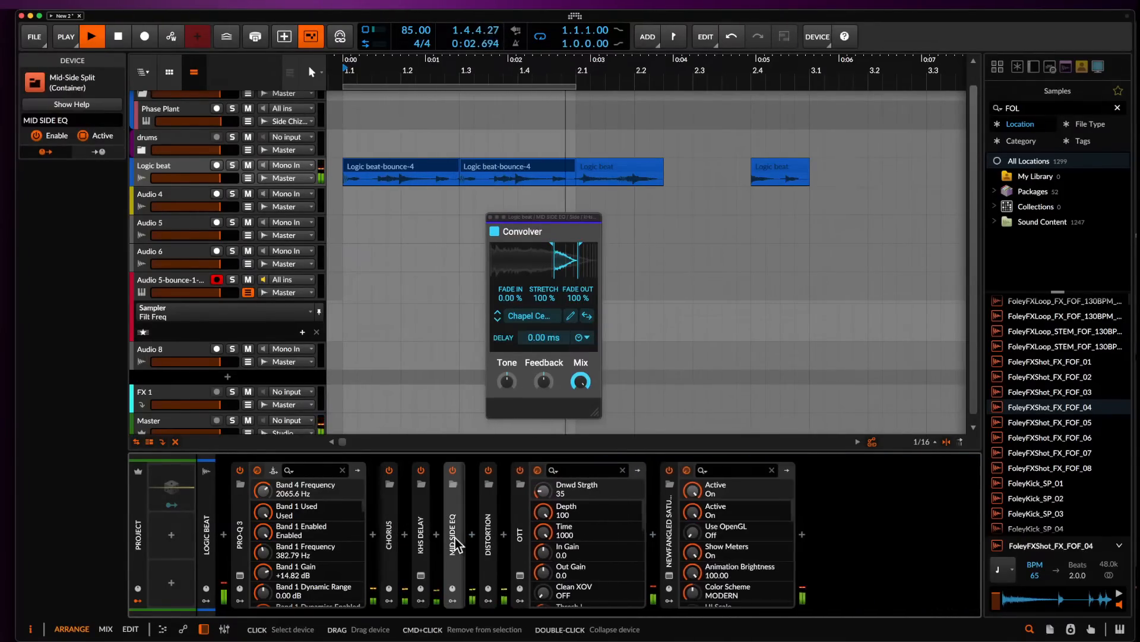
double_click(483, 540)
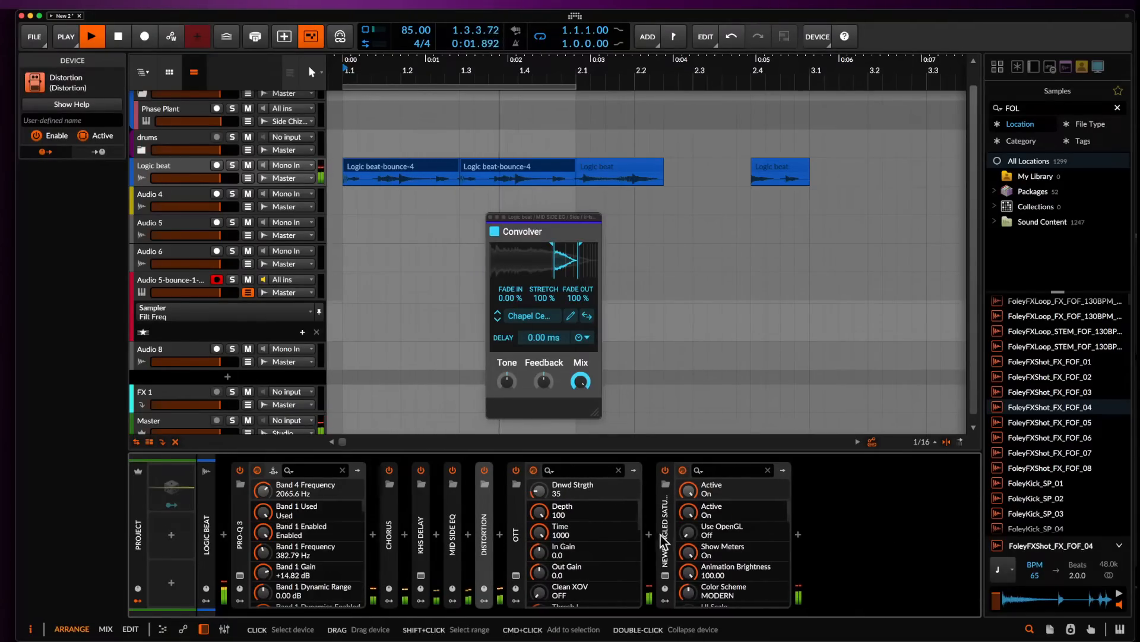
Insert the Crystalline reverb between OTT and Newfangled Saturate.
click(500, 534)
text(R)
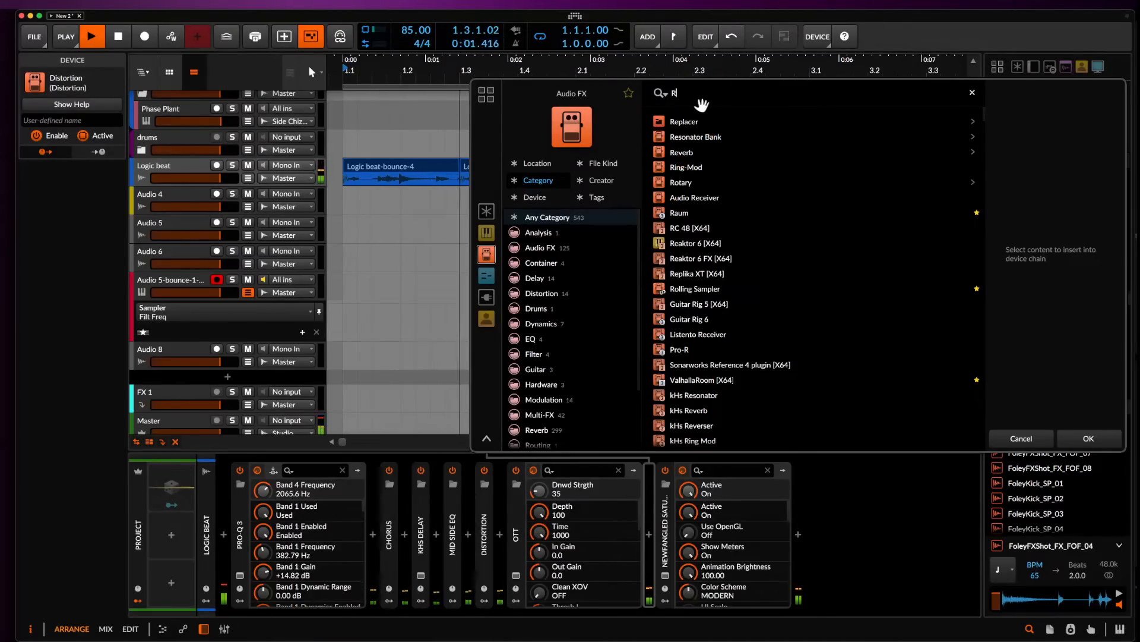
key(BackSpace)
text(CRY)
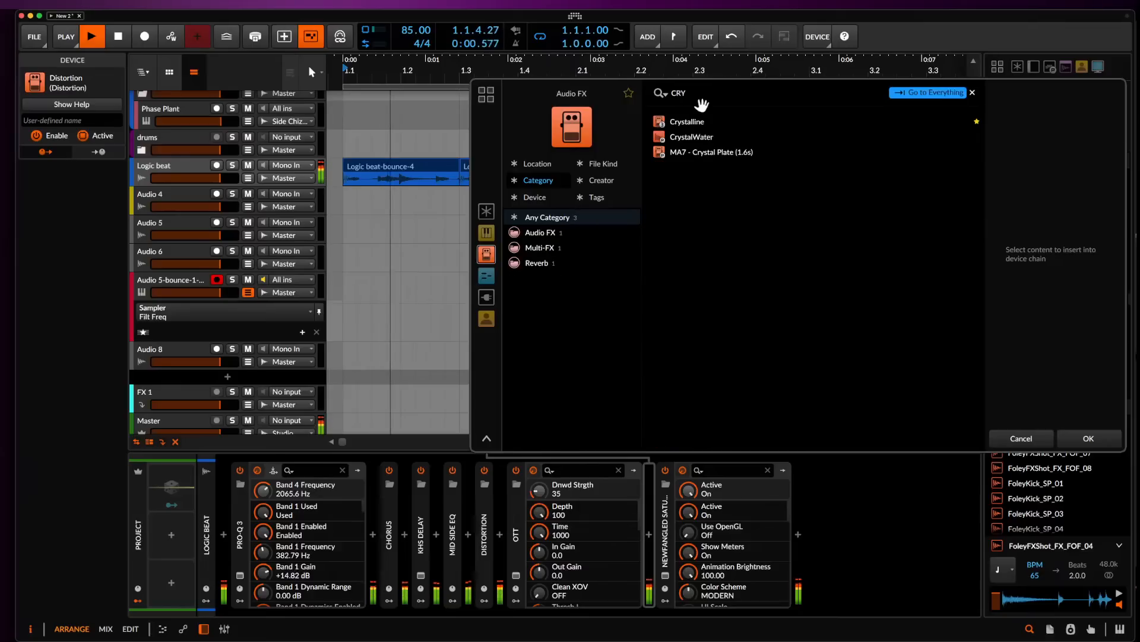
click(685, 121)
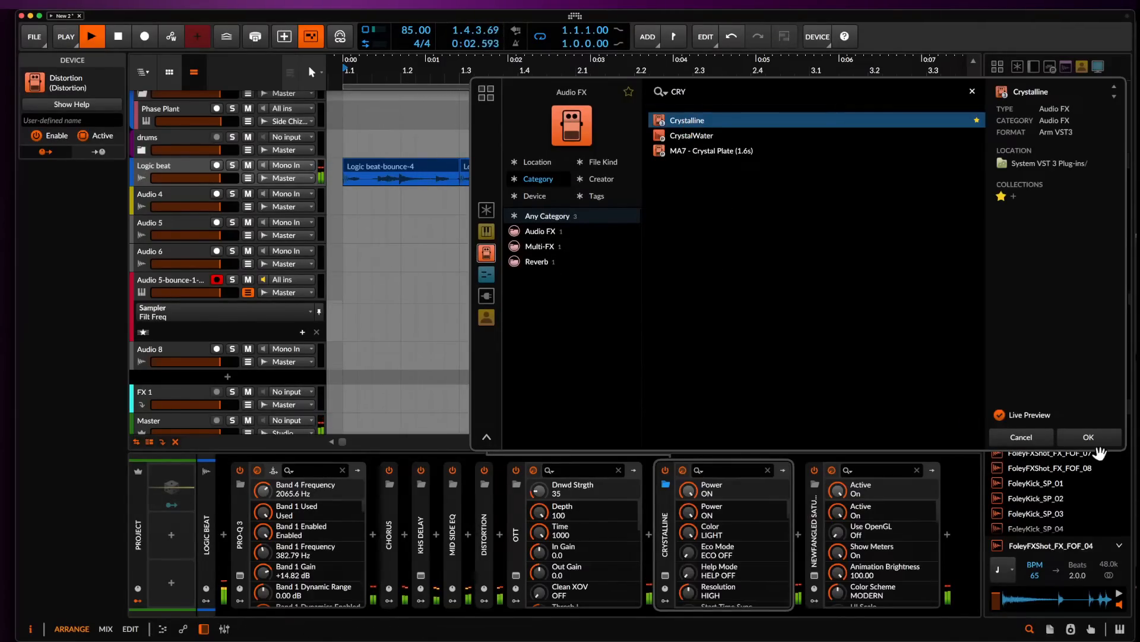
key(Return)
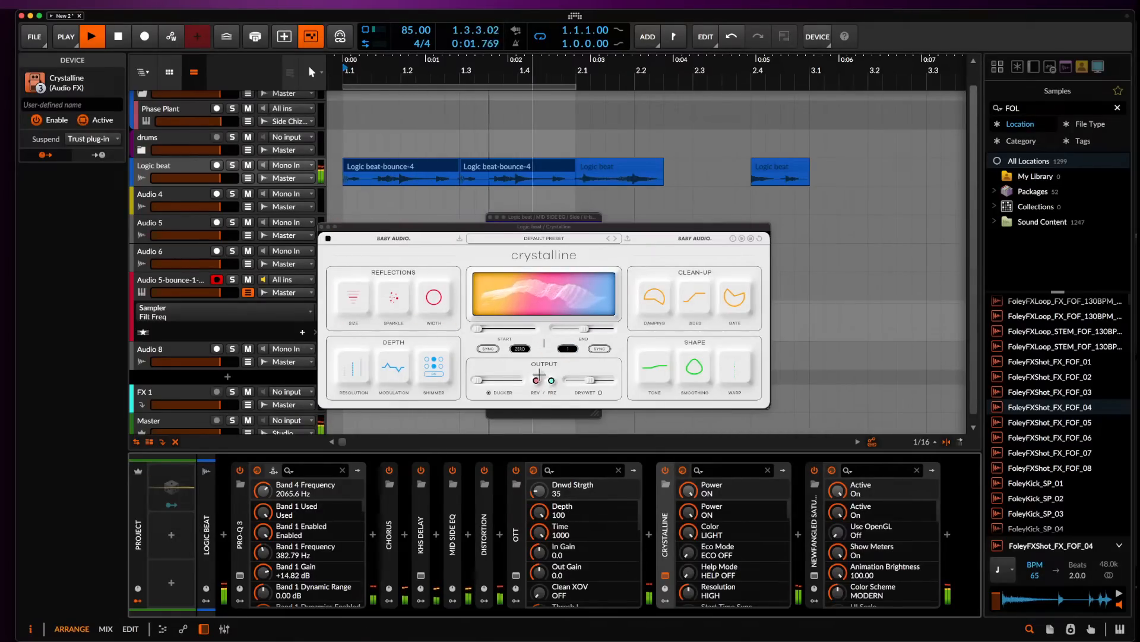
Set Crystalline's Sparkle to 100, Size to TINY, Ducker to 51, Modulation to 100 and Resolution to PRISTINE, with Reverse on.
click(391, 305)
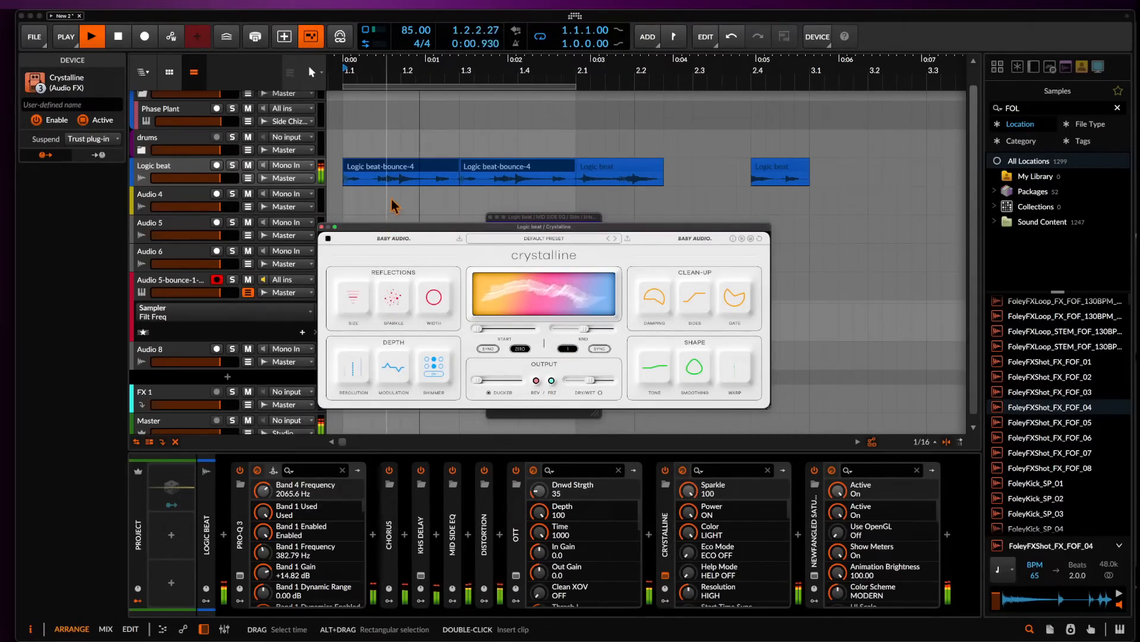
click(358, 305)
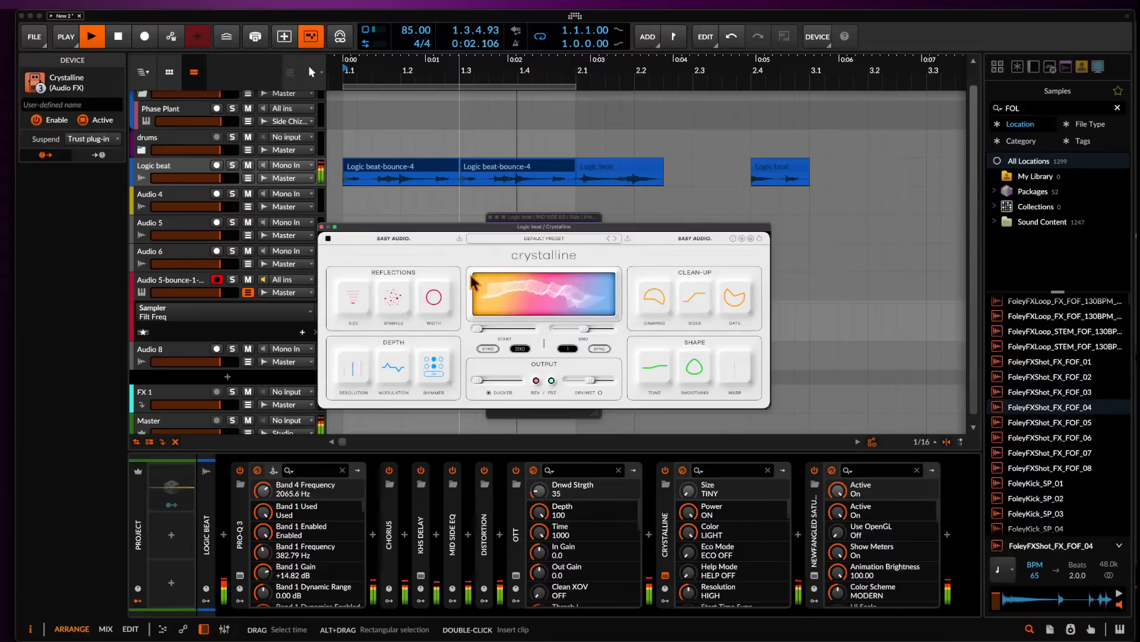
drag(479, 380, 502, 381)
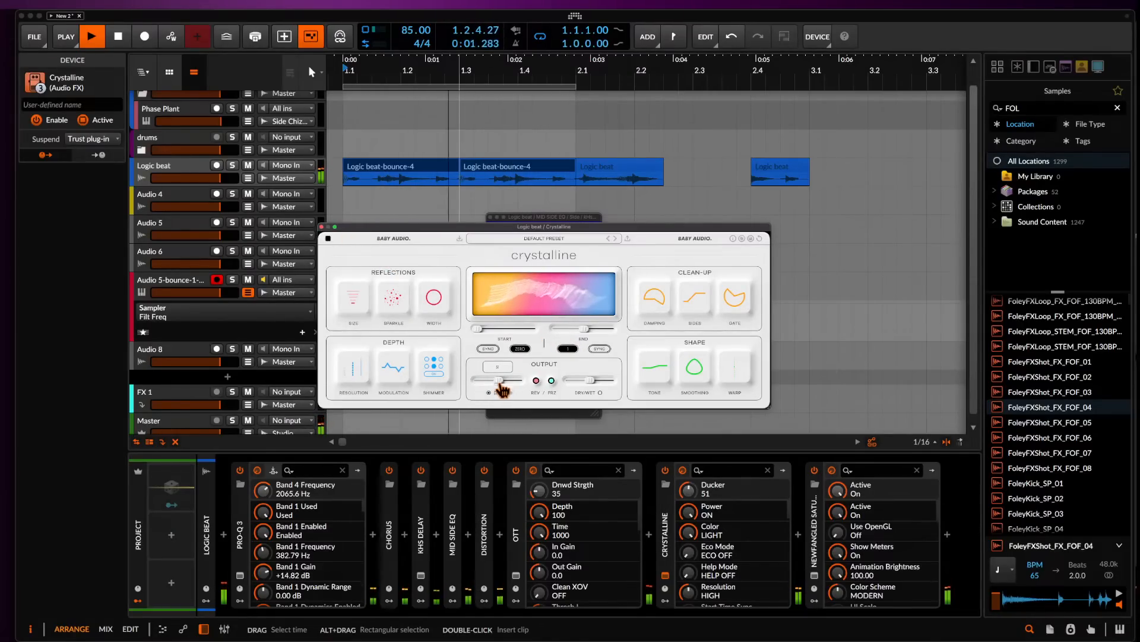
drag(398, 368, 411, 263)
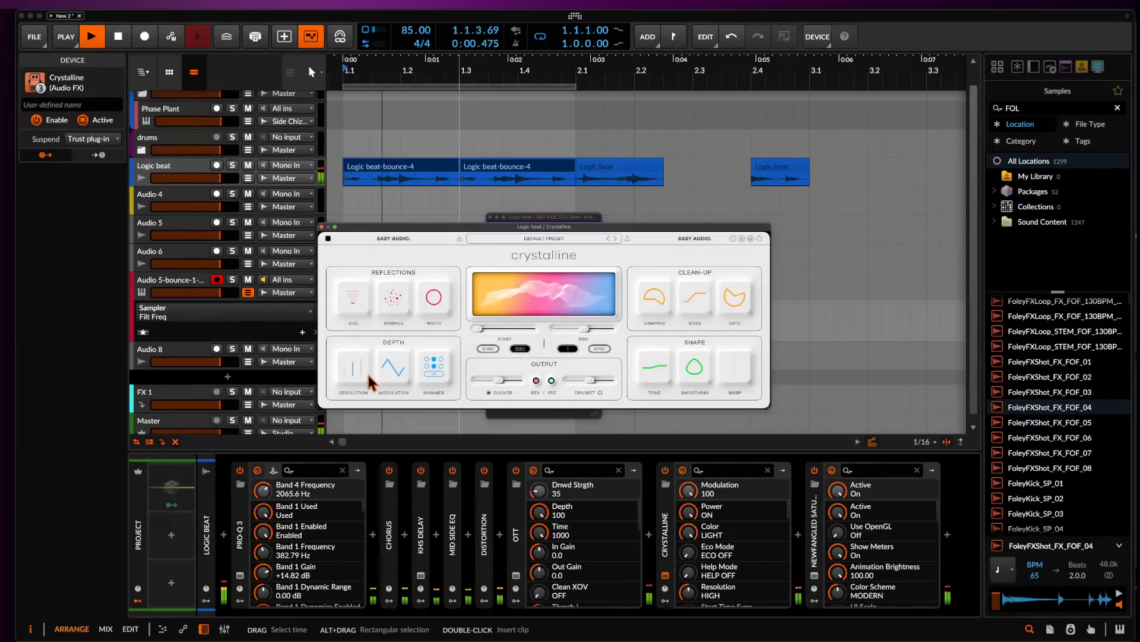
drag(366, 373, 361, 332)
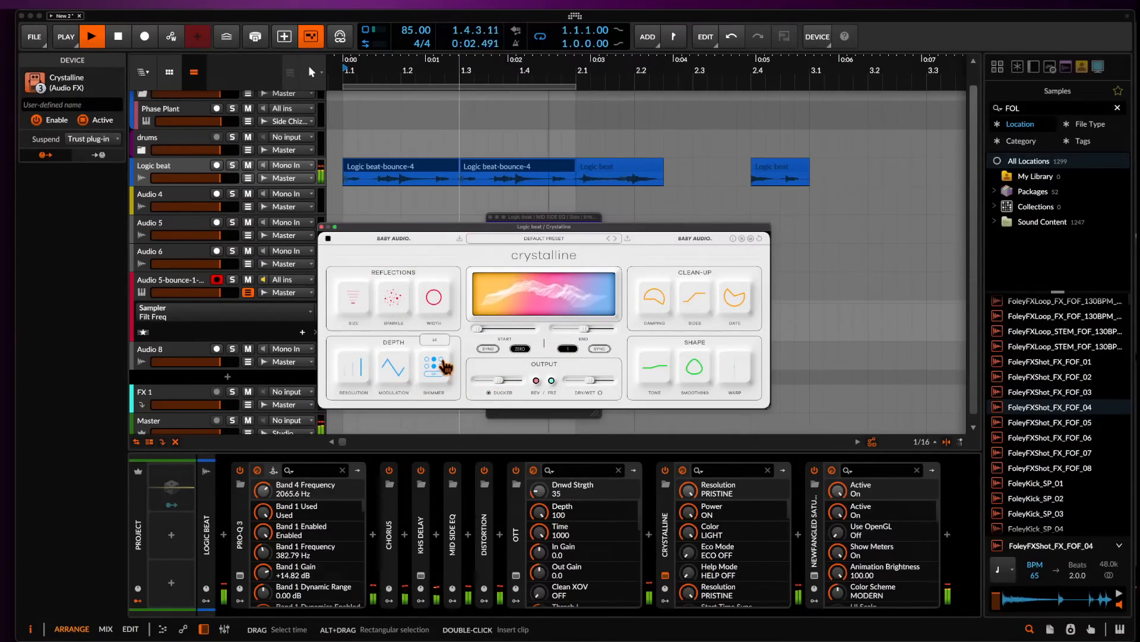
click(537, 381)
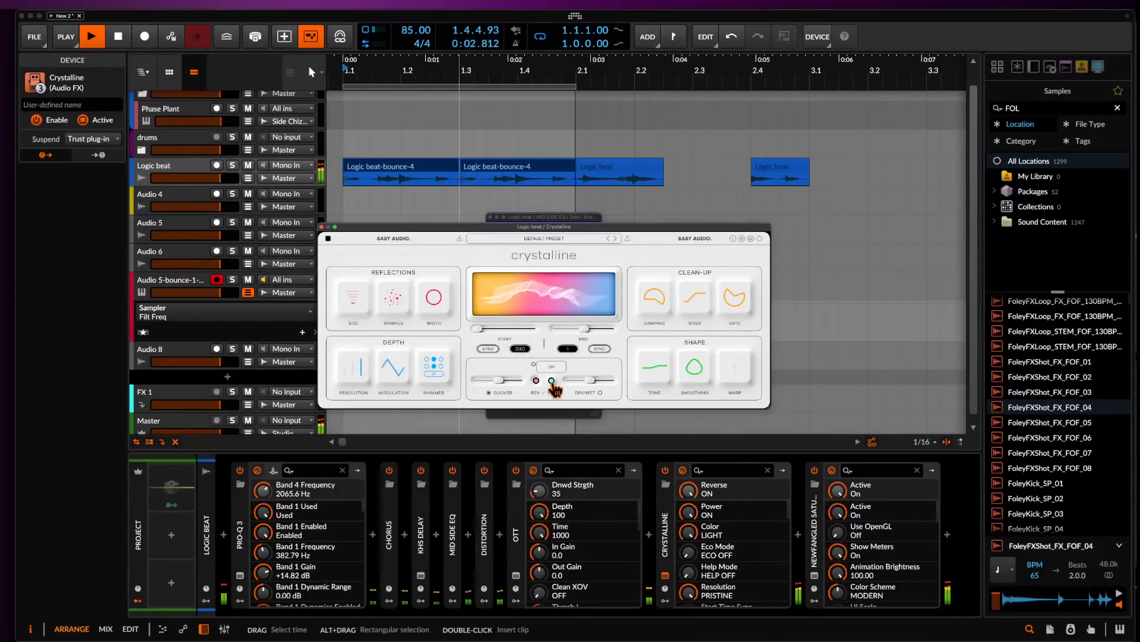
Stop playback, toggle Crystalline's ducker, and remove Crystalline from the device chain.
key(space)
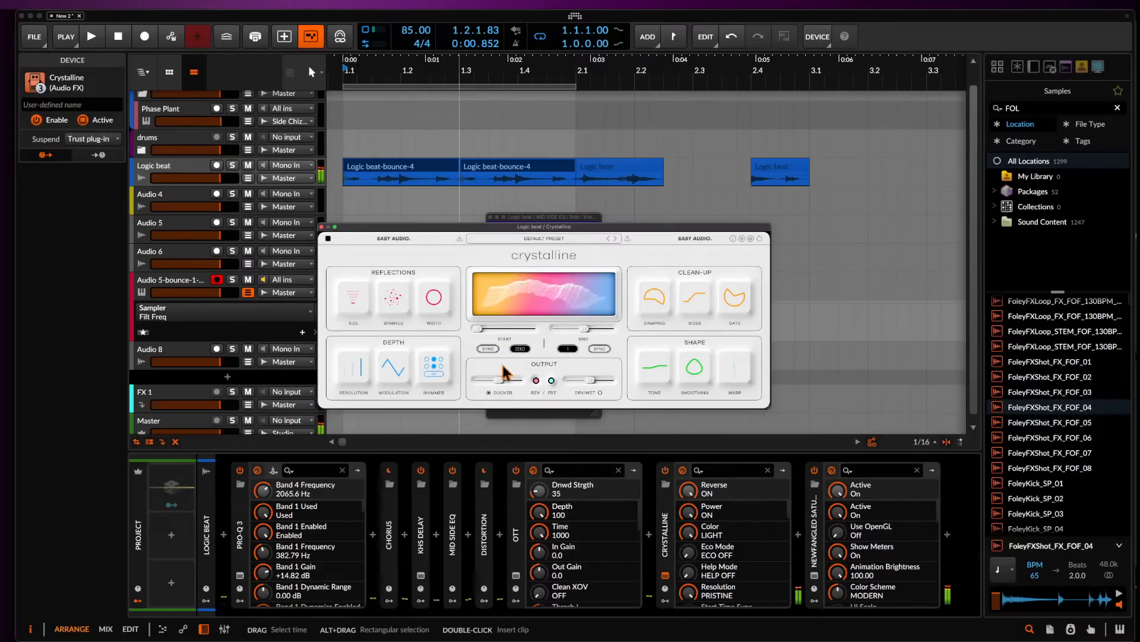
click(489, 394)
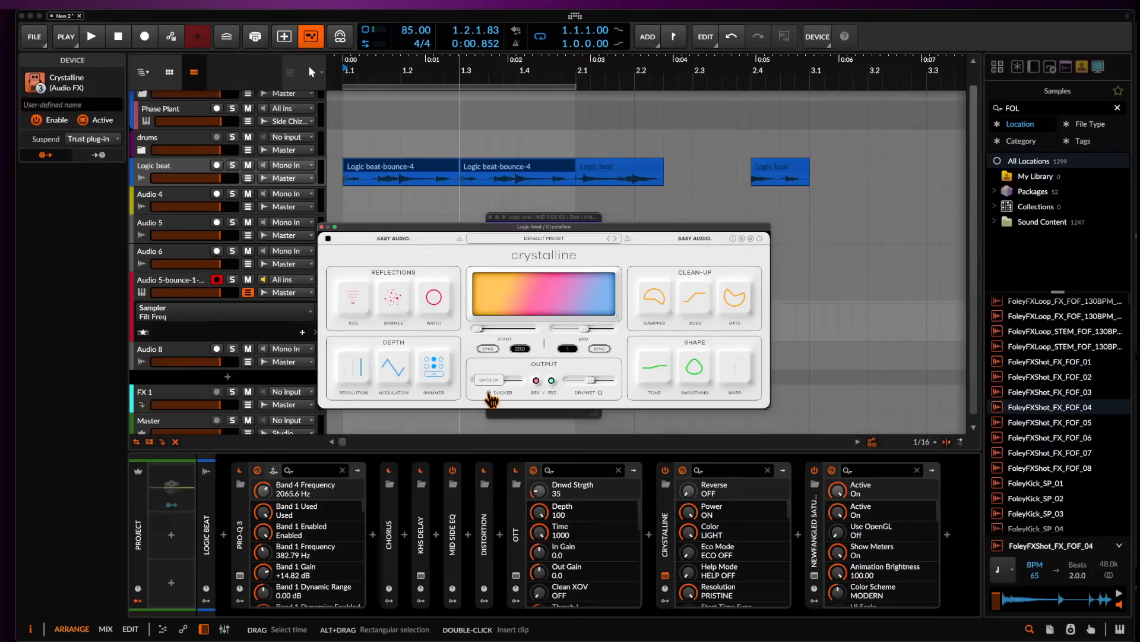
click(321, 227)
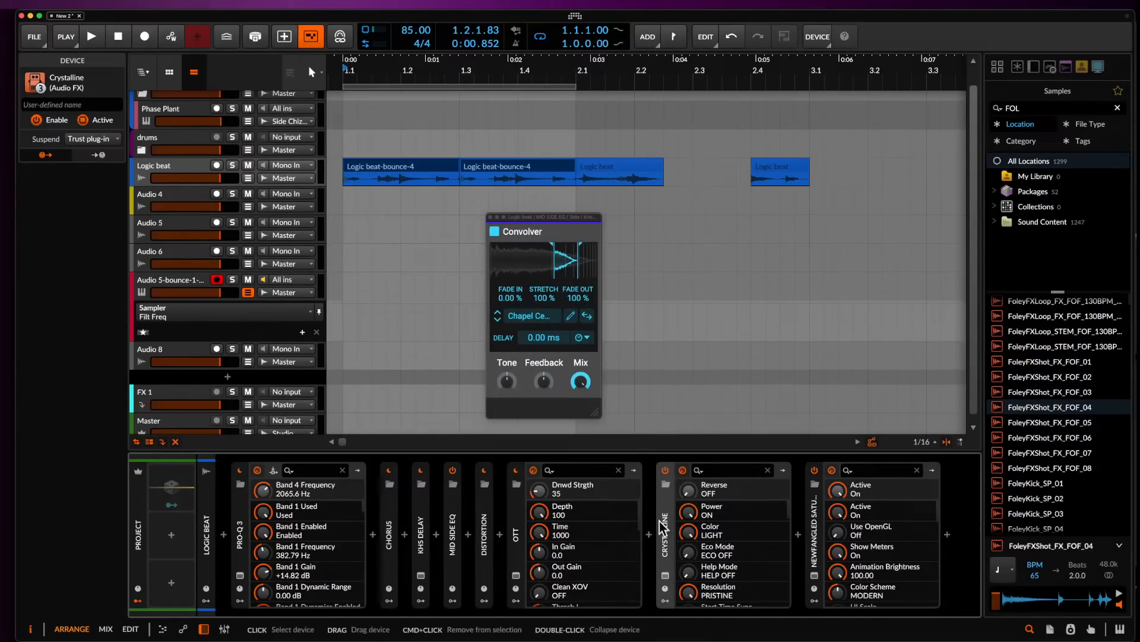
key(Delete)
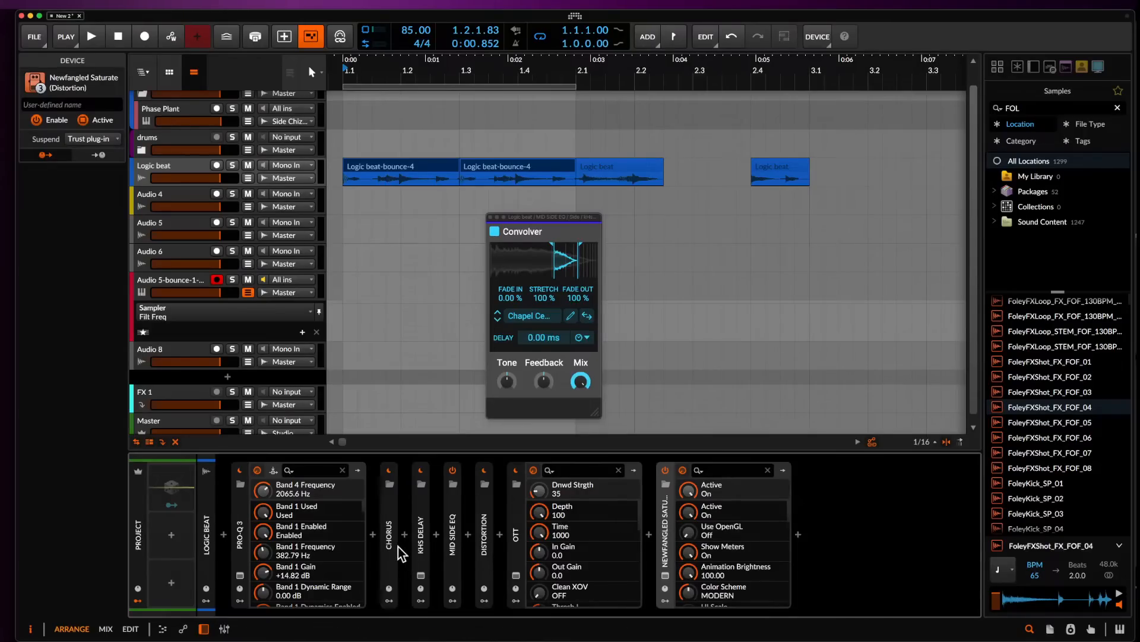
In Pro-Q 3, turn the deep high-mid cut into a boost near 6.8 kHz and raise the narrow 382 Hz band to +17.53 dB while auditioning.
click(240, 576)
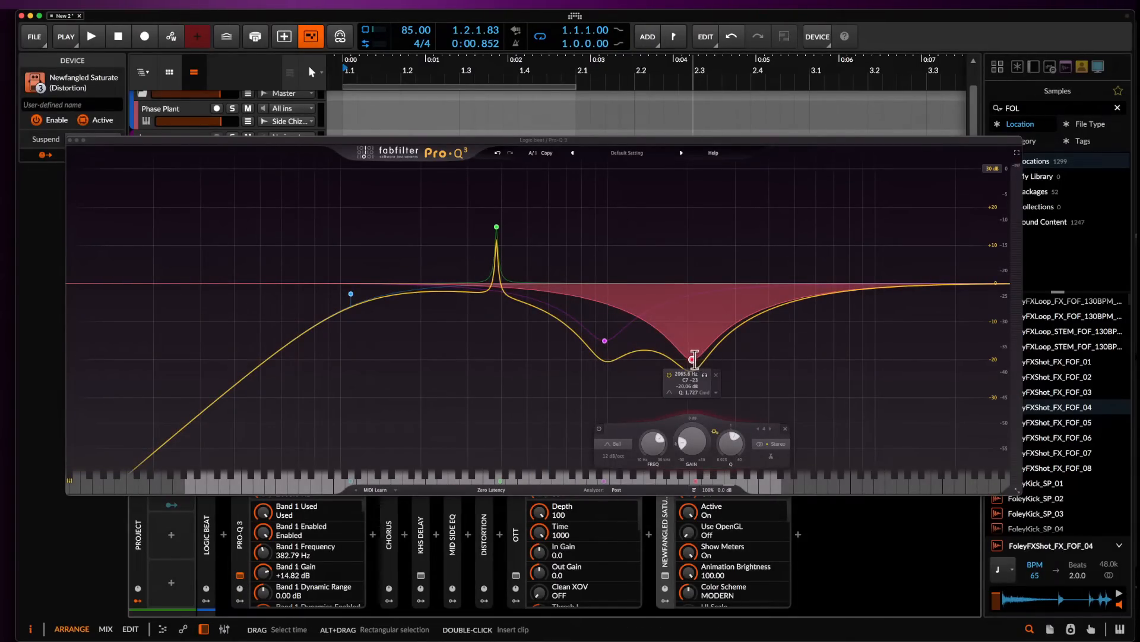
key(space)
drag(693, 359, 831, 256)
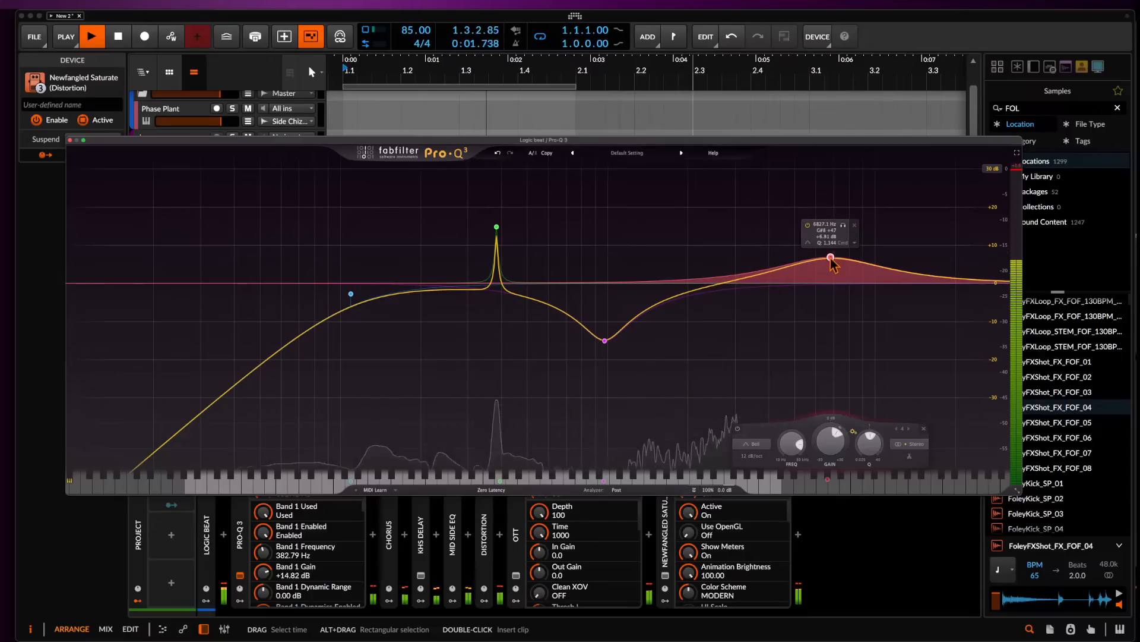
drag(496, 227, 496, 216)
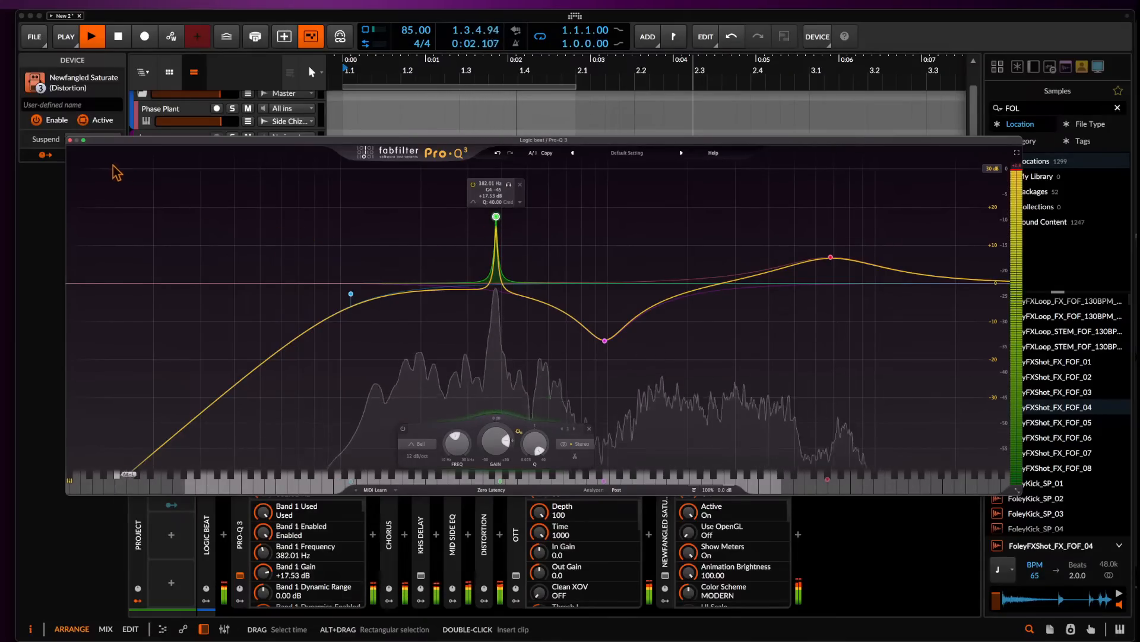
click(70, 140)
key(space)
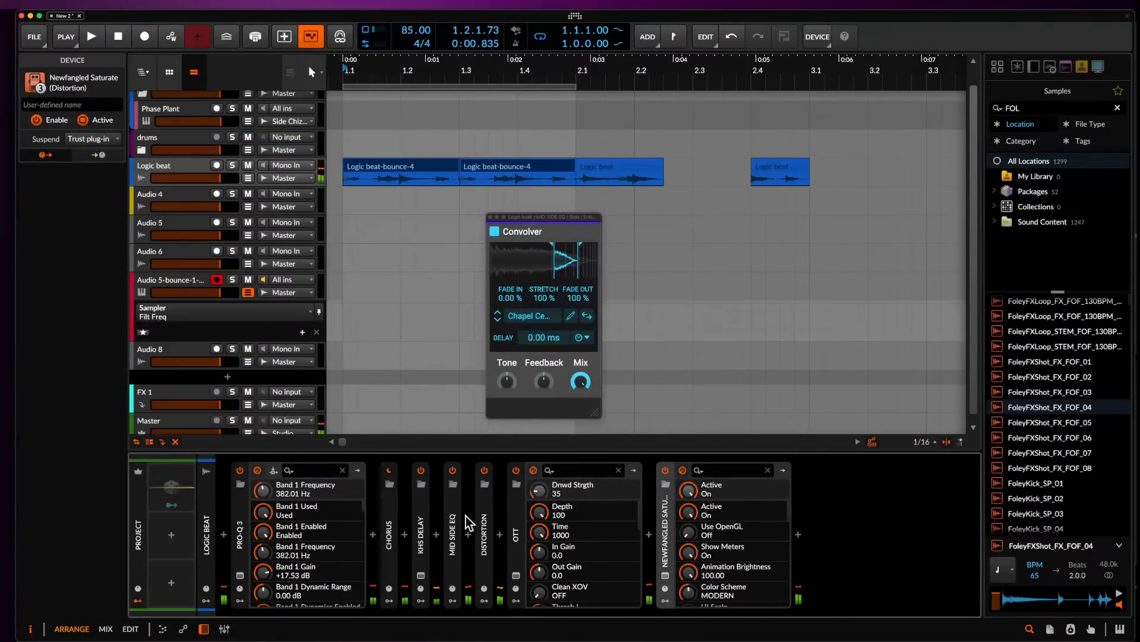
Move the Distortion device directly after Pro-Q 3, and check the narrow boost in the equalizer.
click(487, 525)
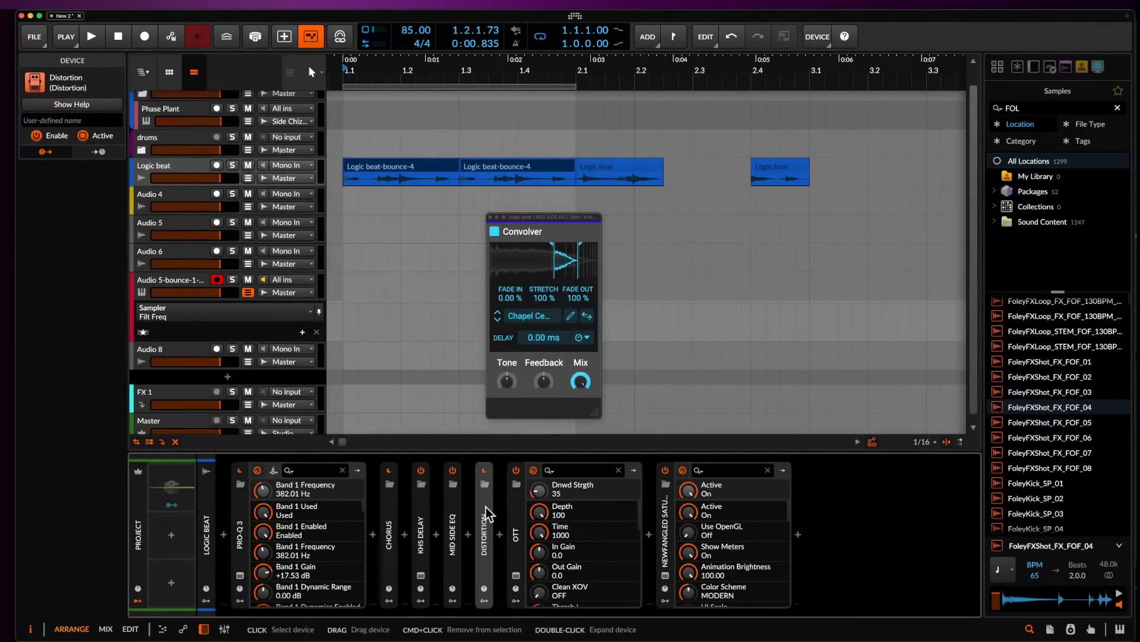
drag(486, 508, 386, 518)
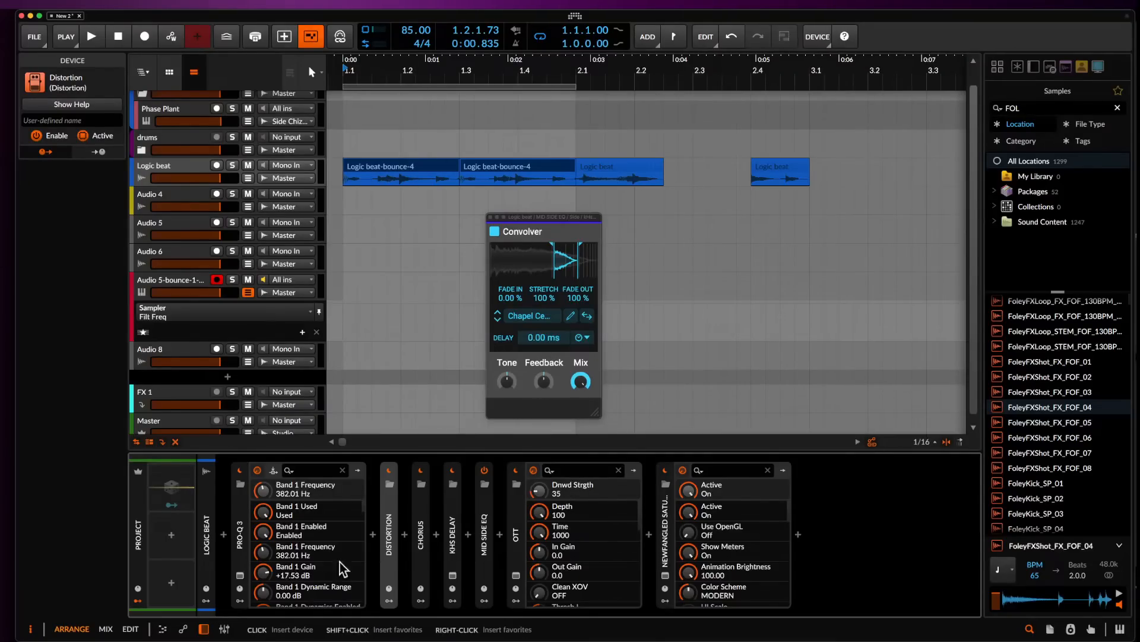
click(241, 575)
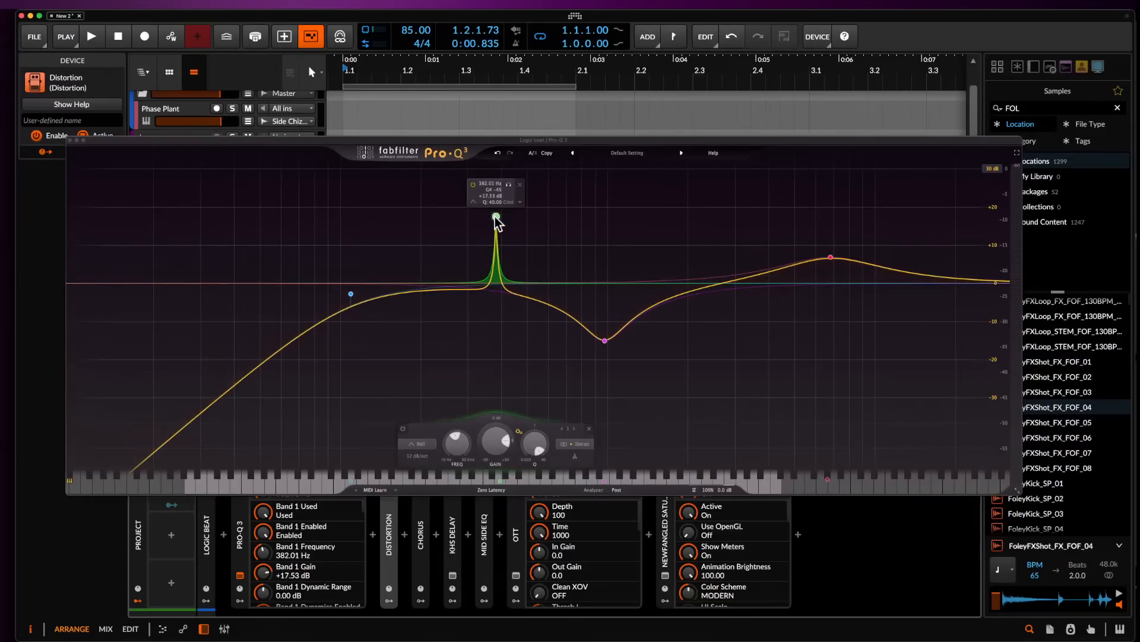
click(71, 140)
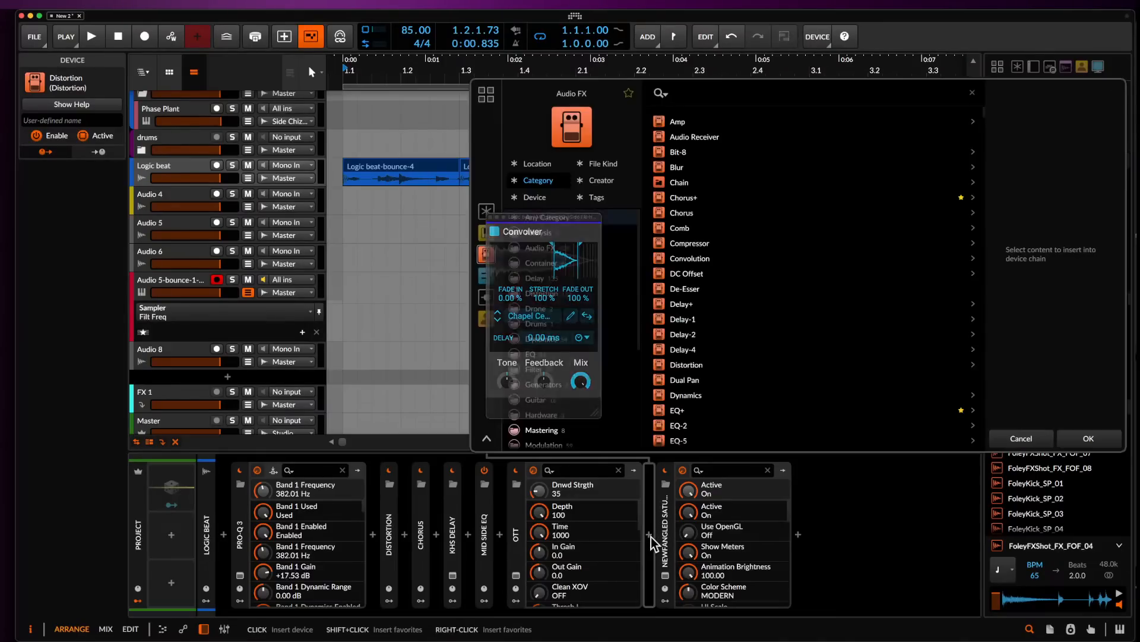
Insert kHs Frequency Shifter between OTT and Newfangled Saturate, and set its shift to 68.1 Hz while the loop plays.
click(649, 534)
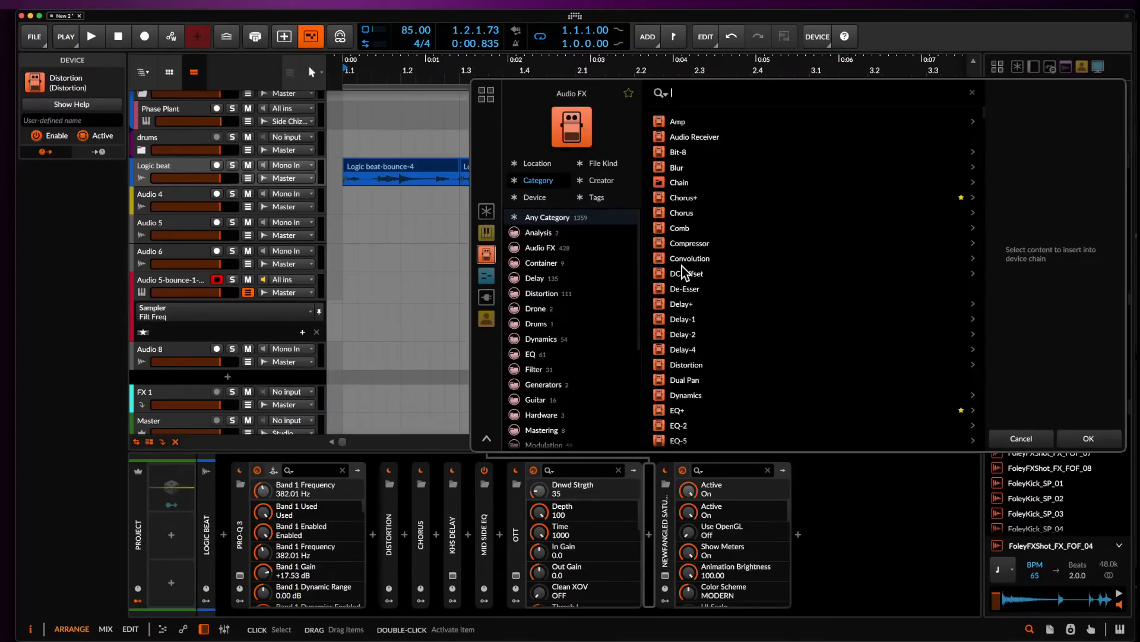
text(FRE)
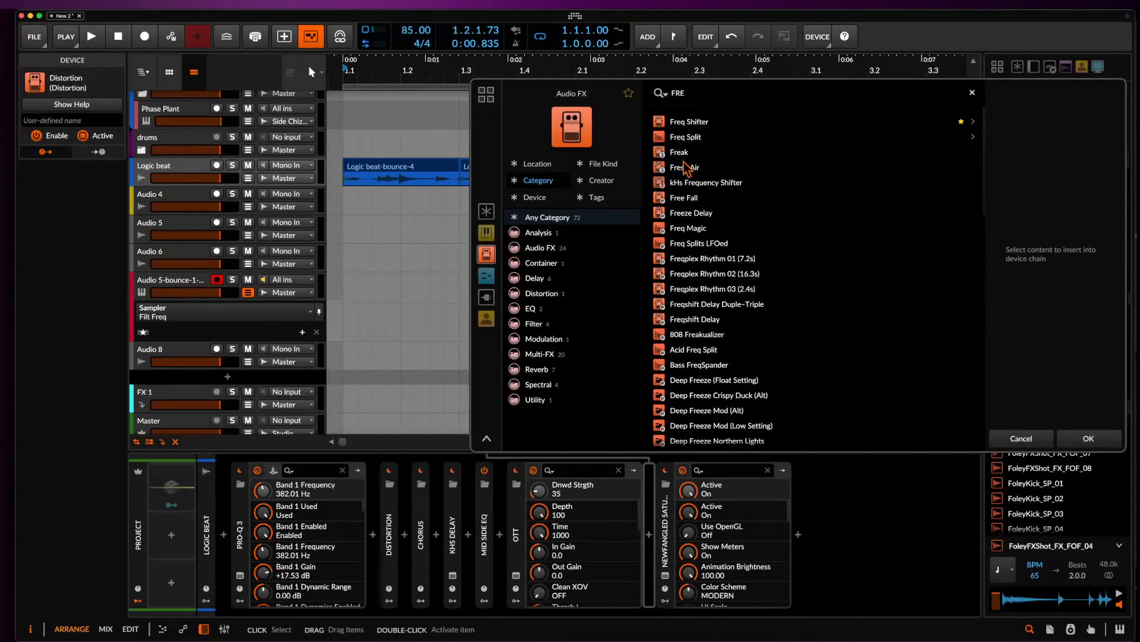
click(689, 182)
click(1087, 442)
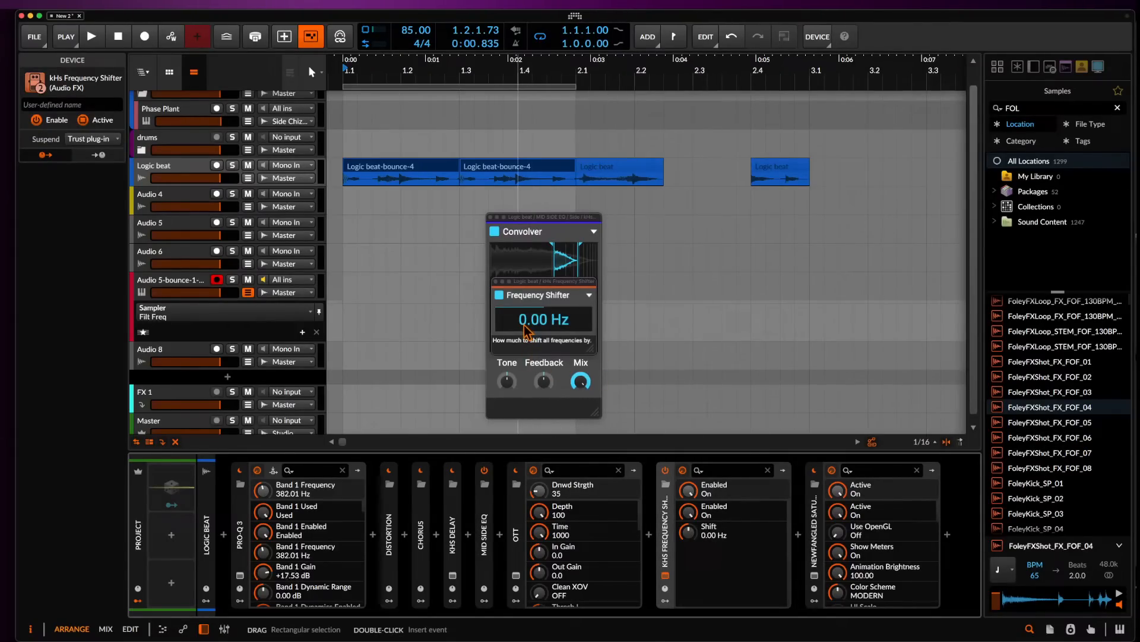
key(space)
drag(524, 325, 525, 323)
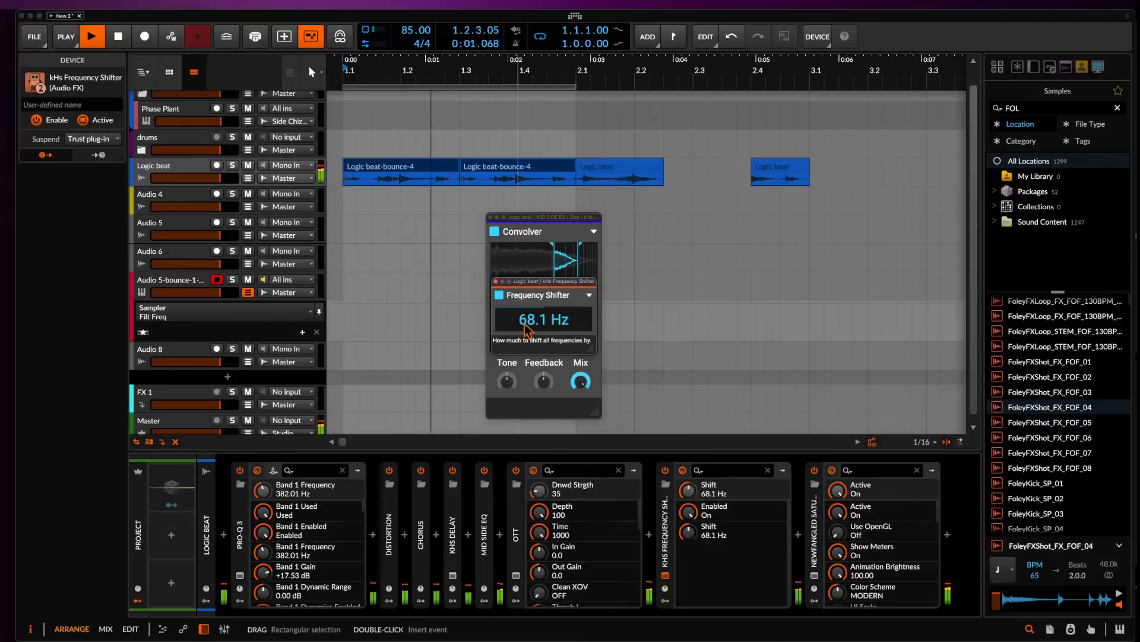
click(496, 281)
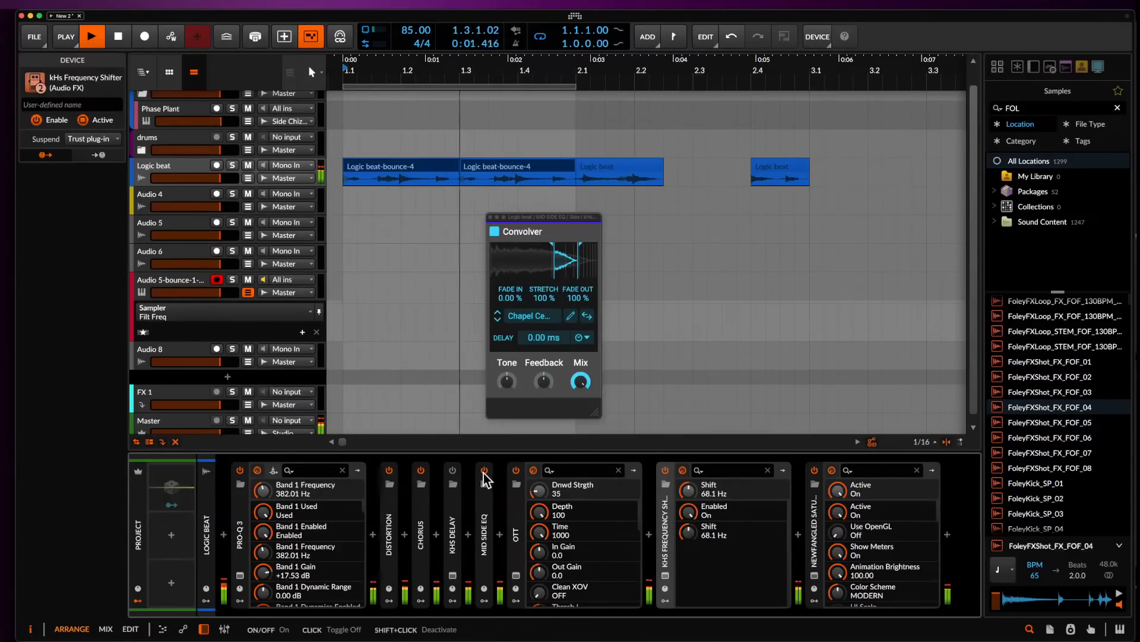
Switch off kHs Delay, Mid Side EQ and kHs Frequency Shifter, closing the Convolver window and stopping playback.
click(484, 471)
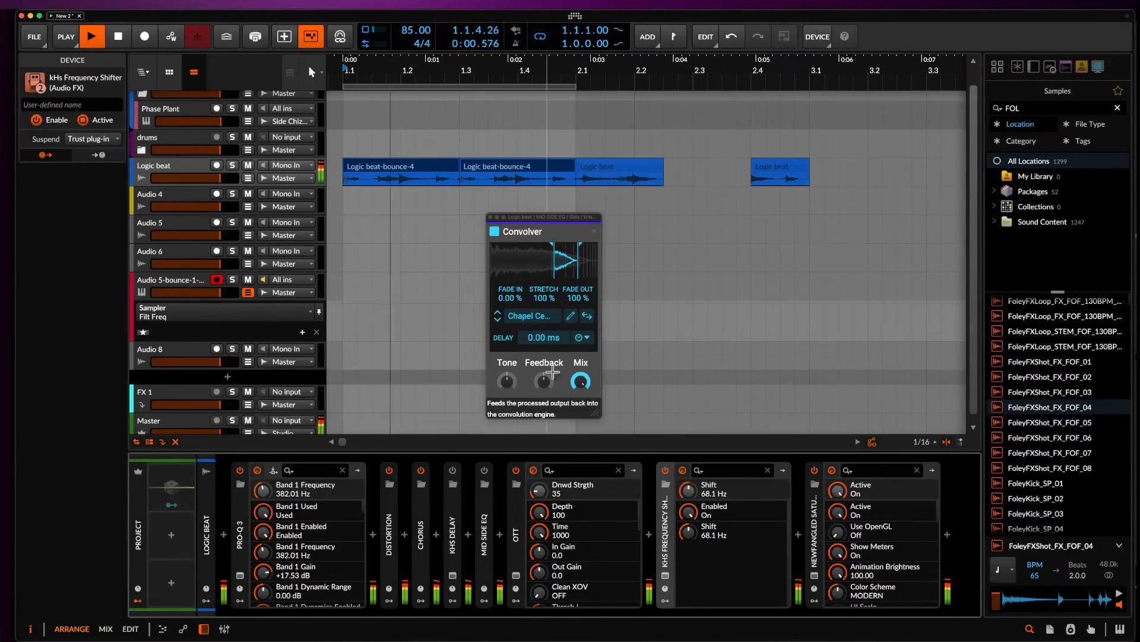
click(491, 217)
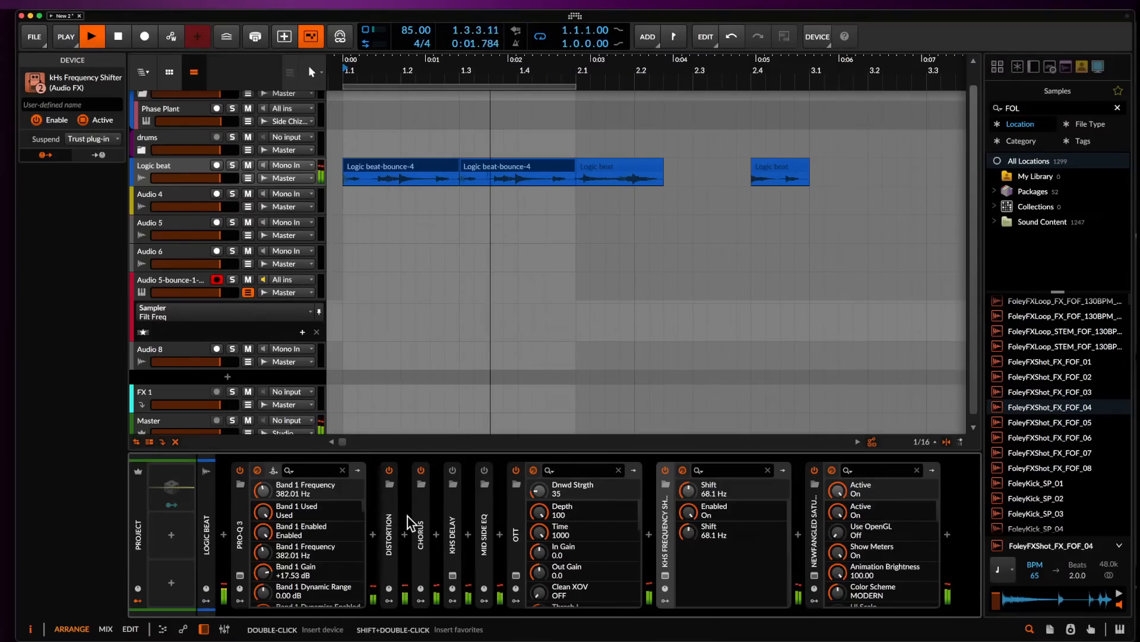
key(space)
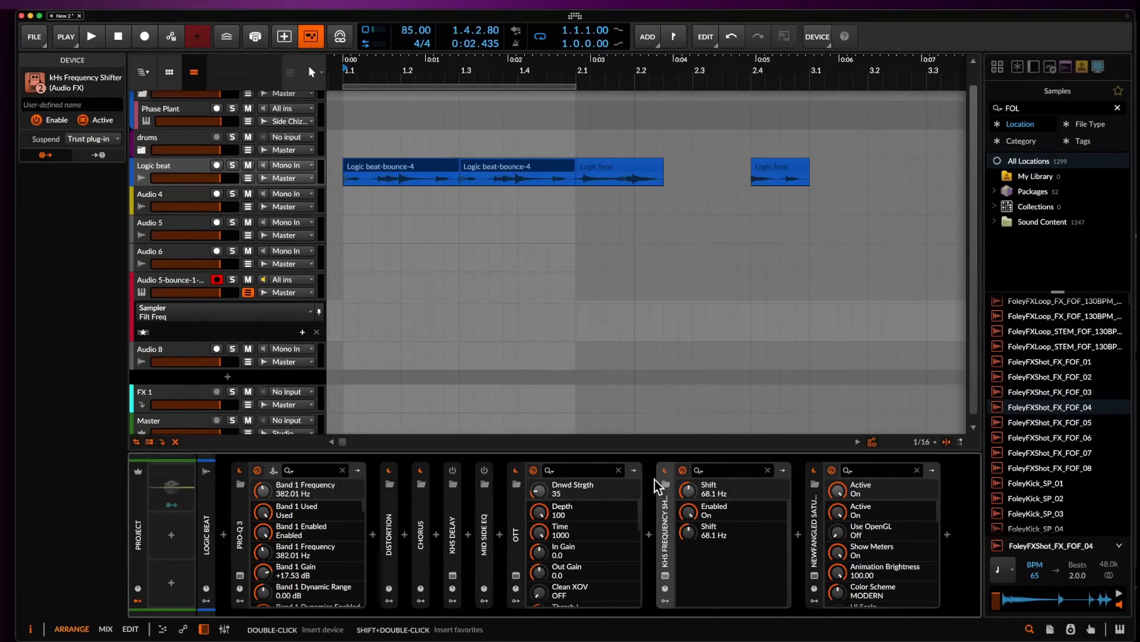
click(664, 471)
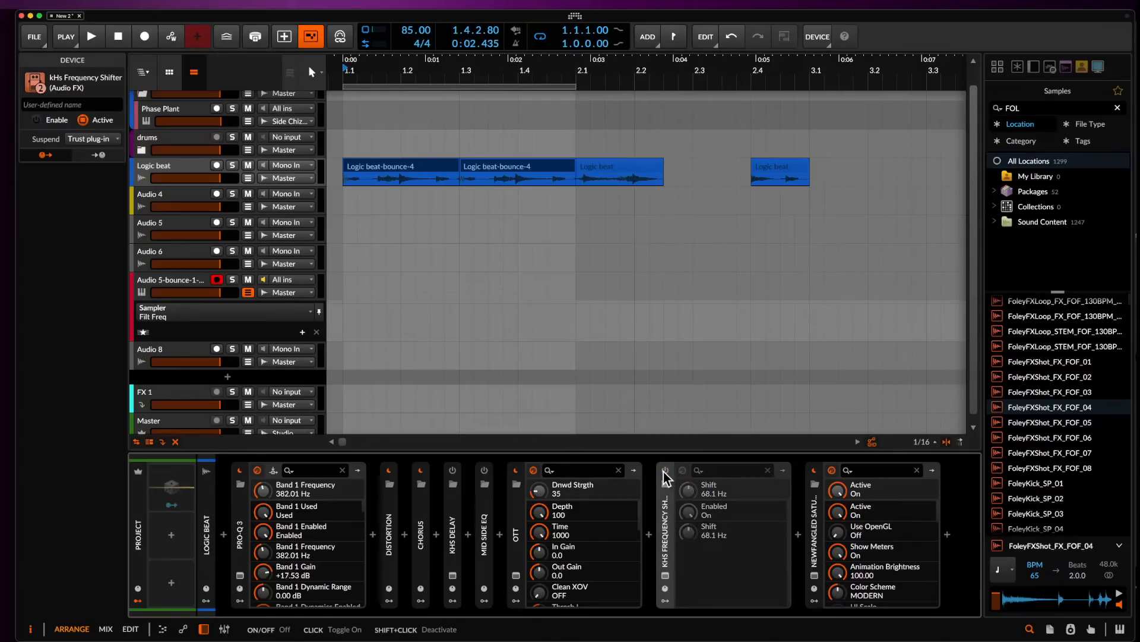